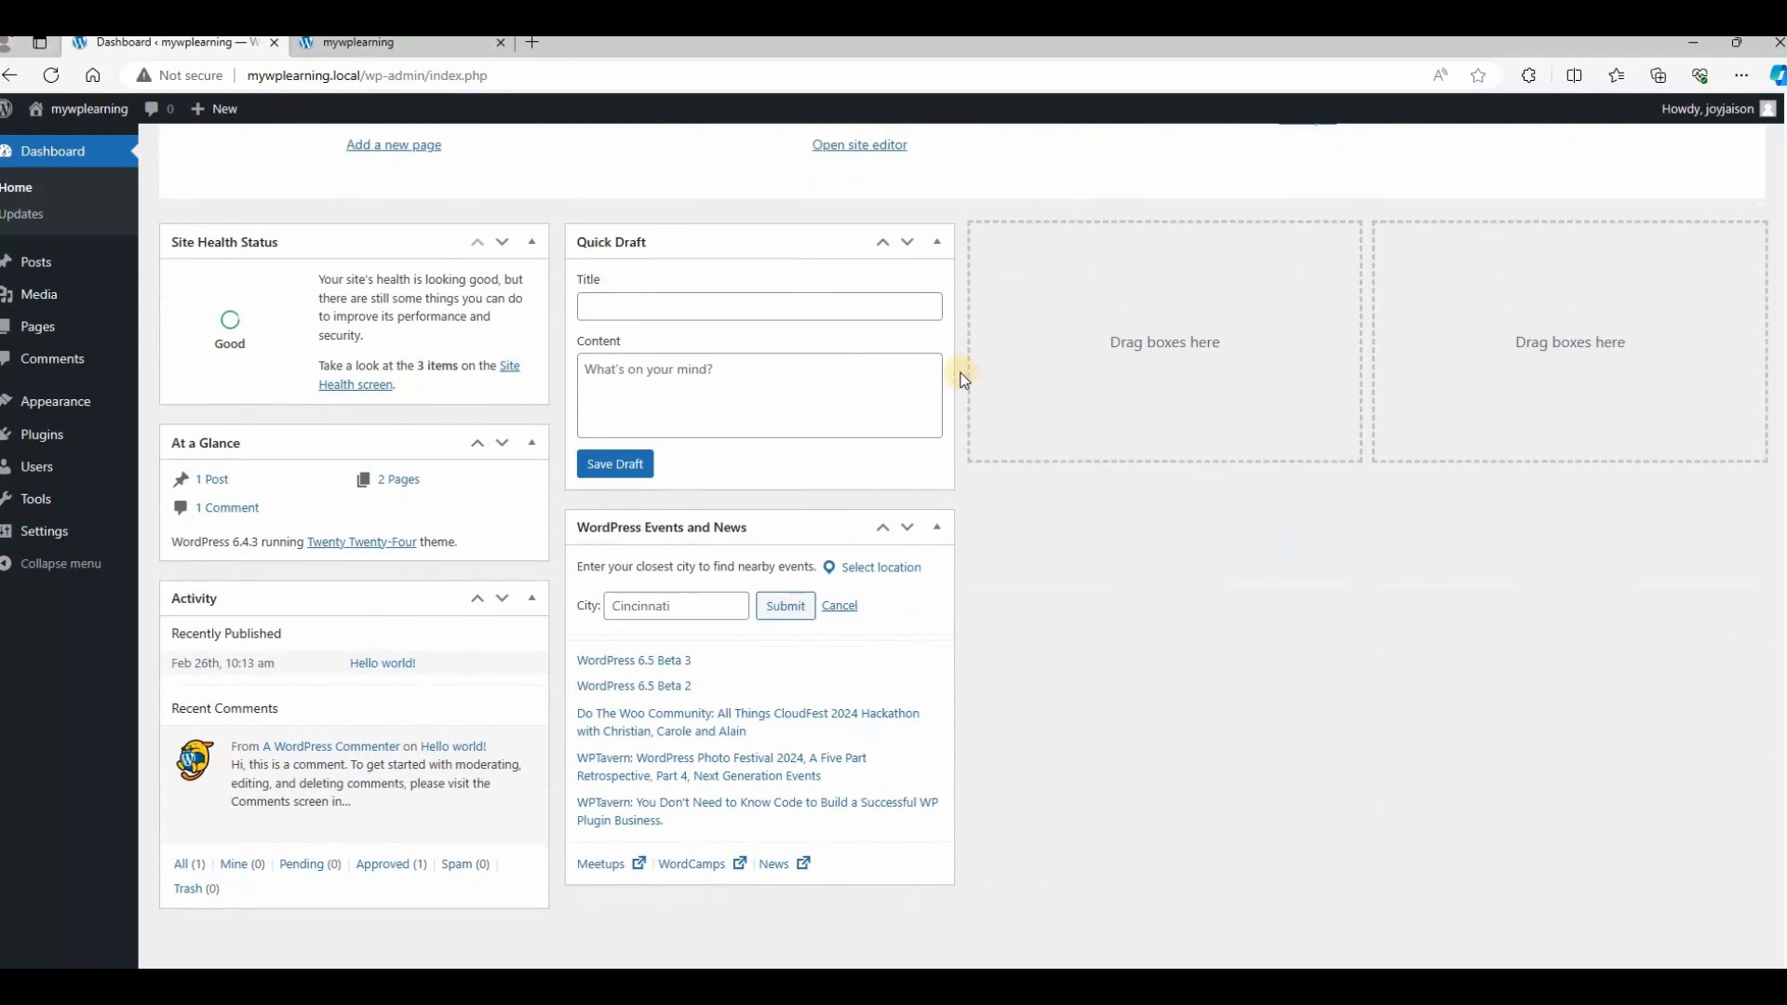
Scroll the mywplearning WordPress dashboard back to the top.
{"action": "scroll", "coordinate": [914, 335], "scroll_direction": "up", "scroll_amount": 5}
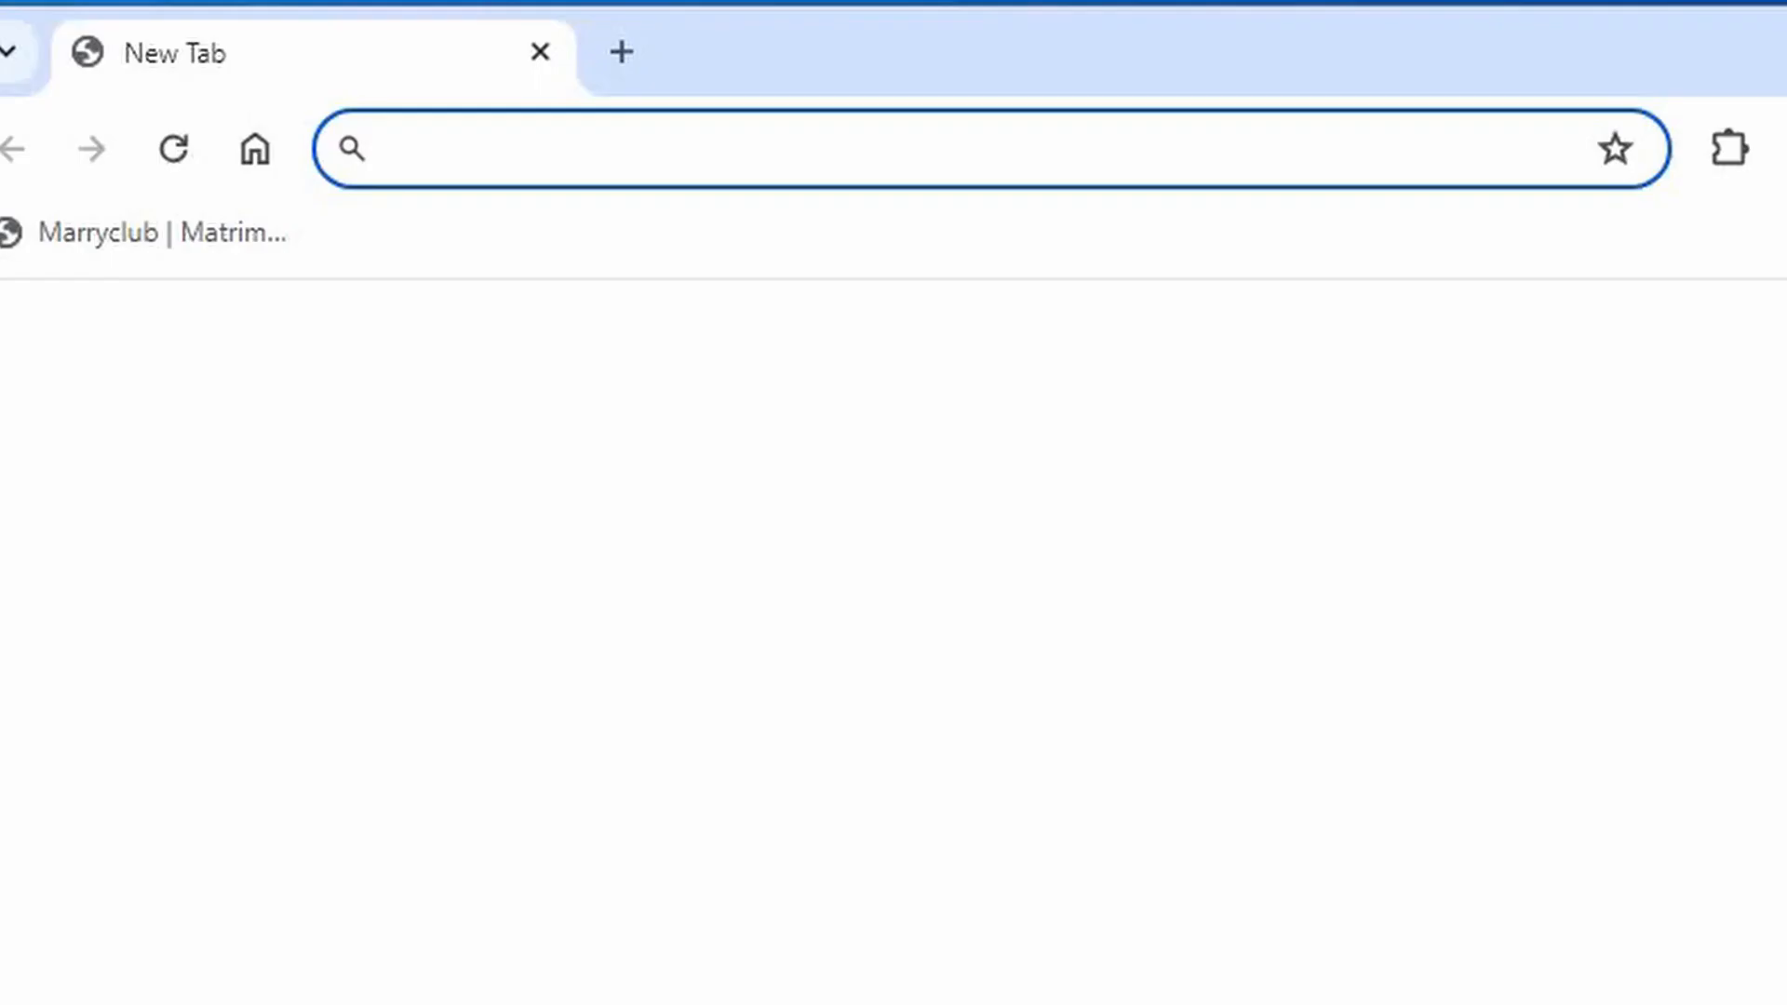
Go to localwp.com, open the Download Local form and choose Windows as the platform.
{"action": "type", "text": "loca"}
{"action": "key", "text": "Return"}
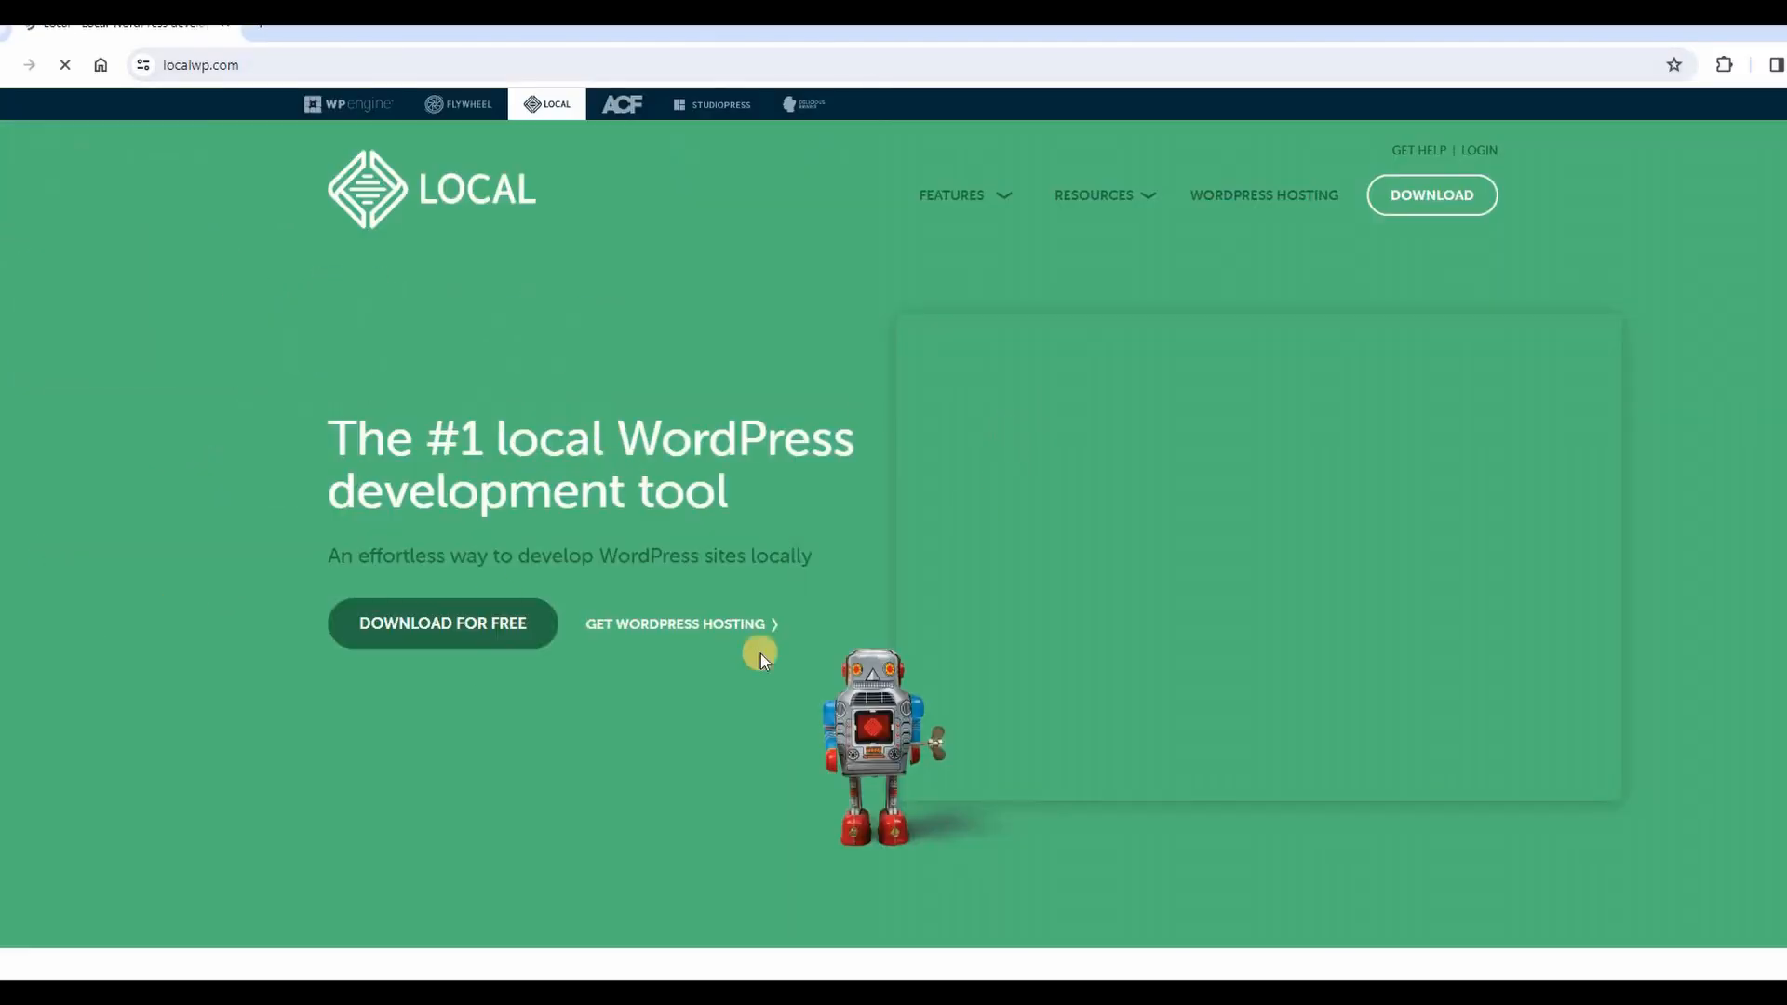
{"action": "left_click", "coordinate": [406, 624]}
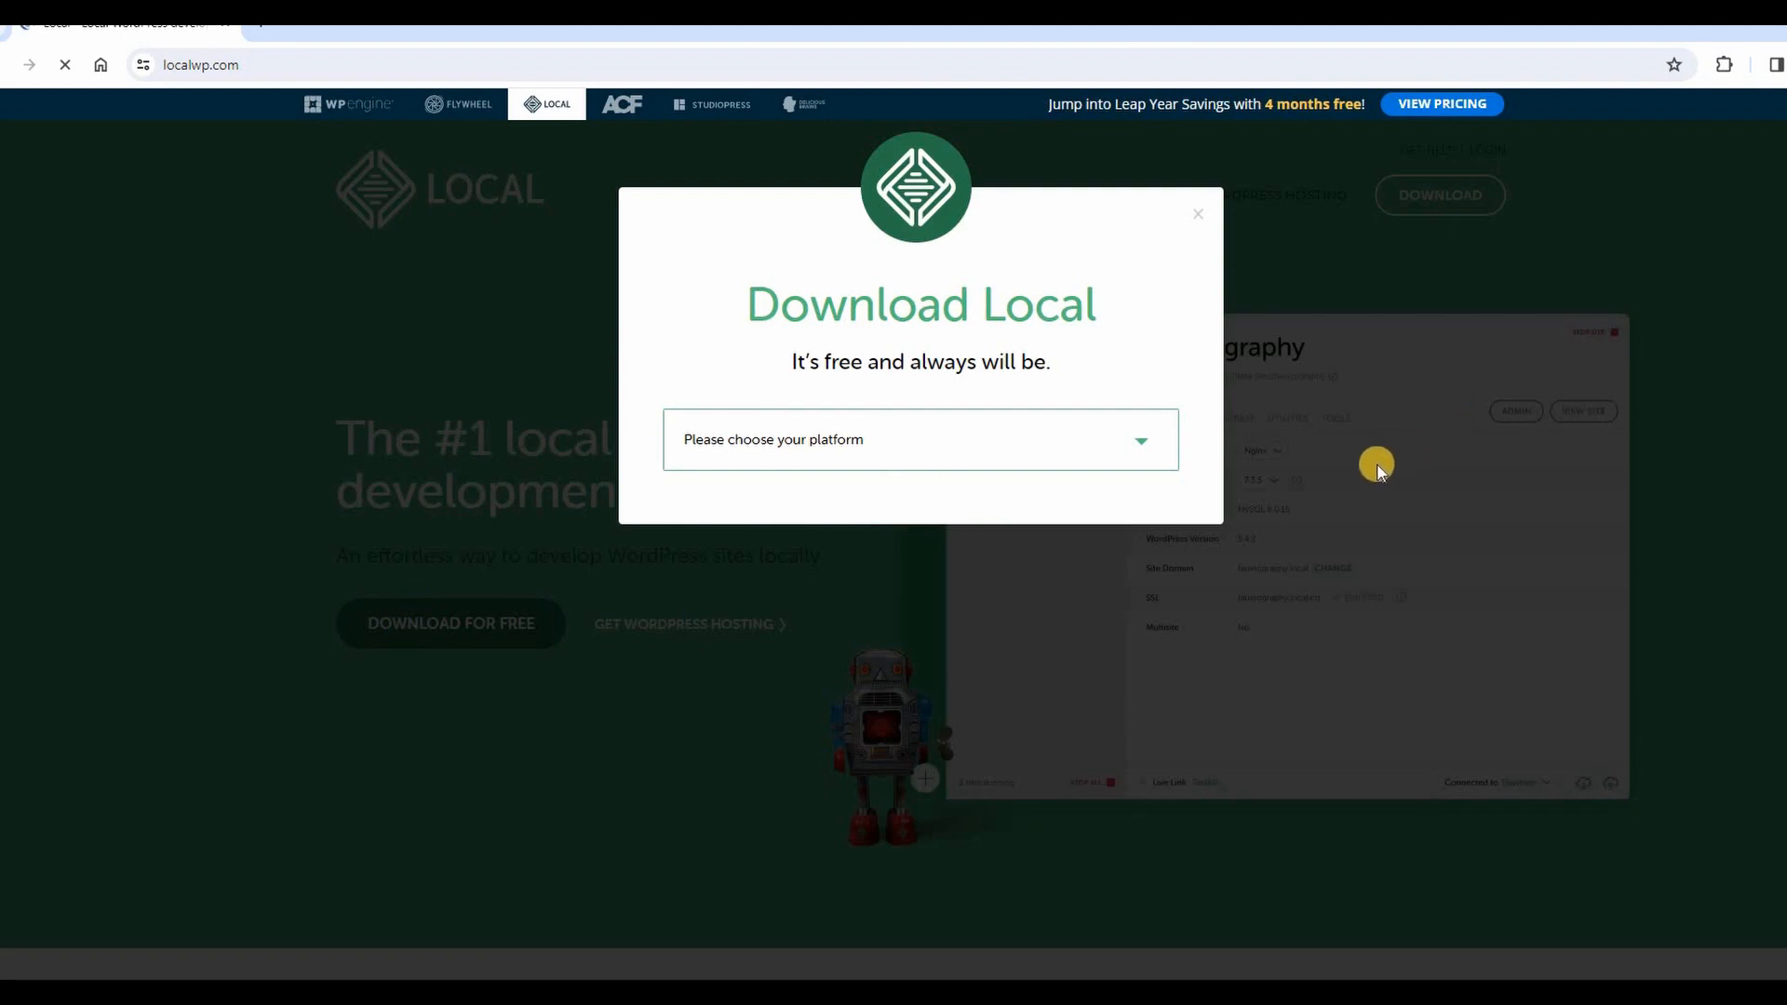
{"action": "left_click", "coordinate": [1142, 442]}
{"action": "left_click", "coordinate": [724, 536]}
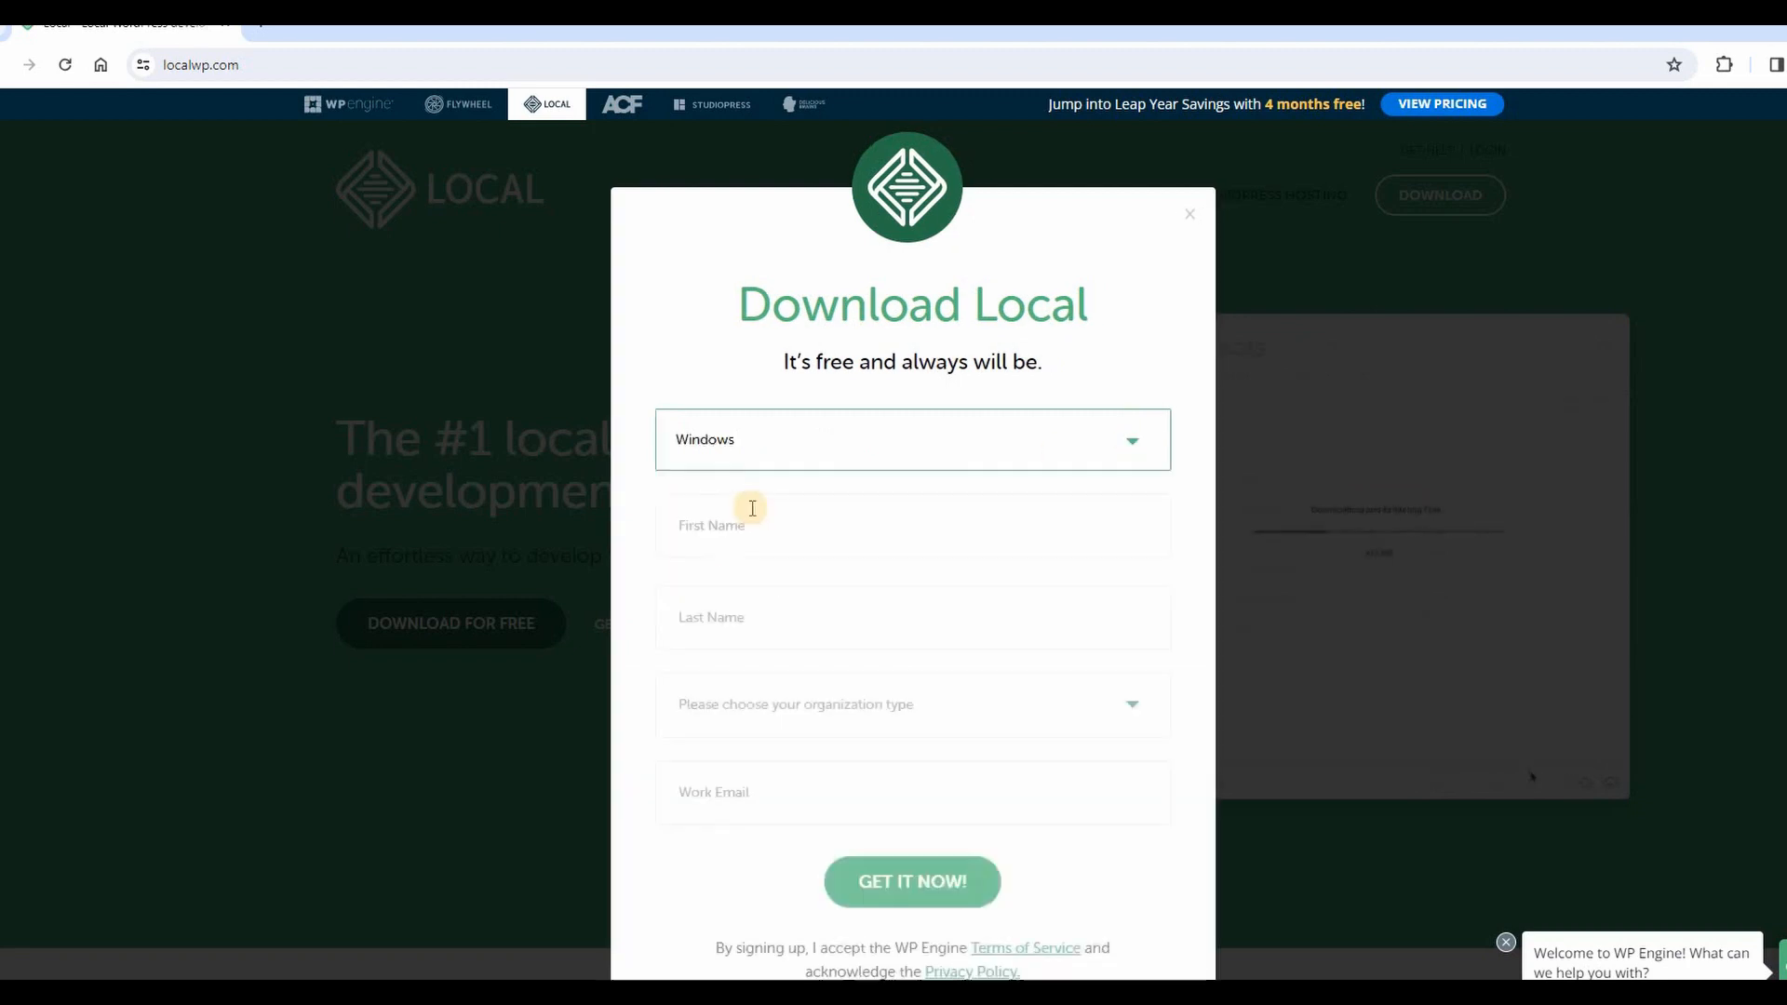
Enter first and last name, Independent Freelancer/Consultant type and work e-mail, then submit.
{"action": "left_click", "coordinate": [764, 528]}
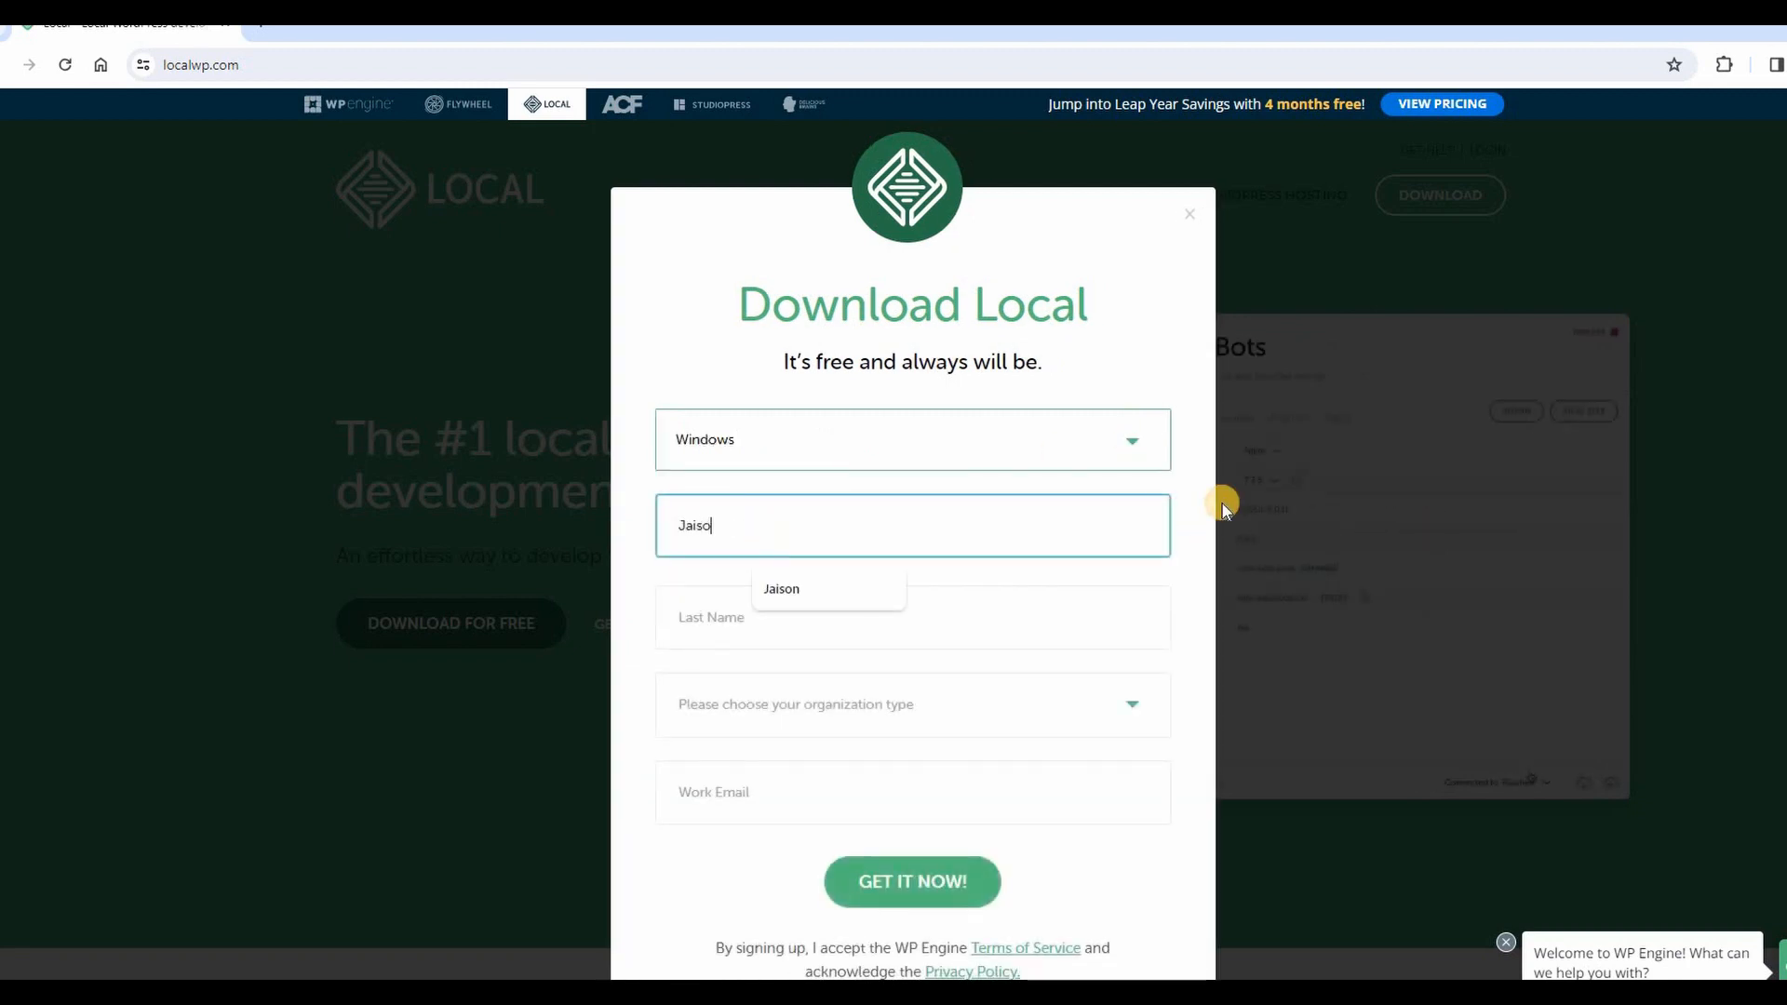
{"action": "left_click", "coordinate": [741, 610]}
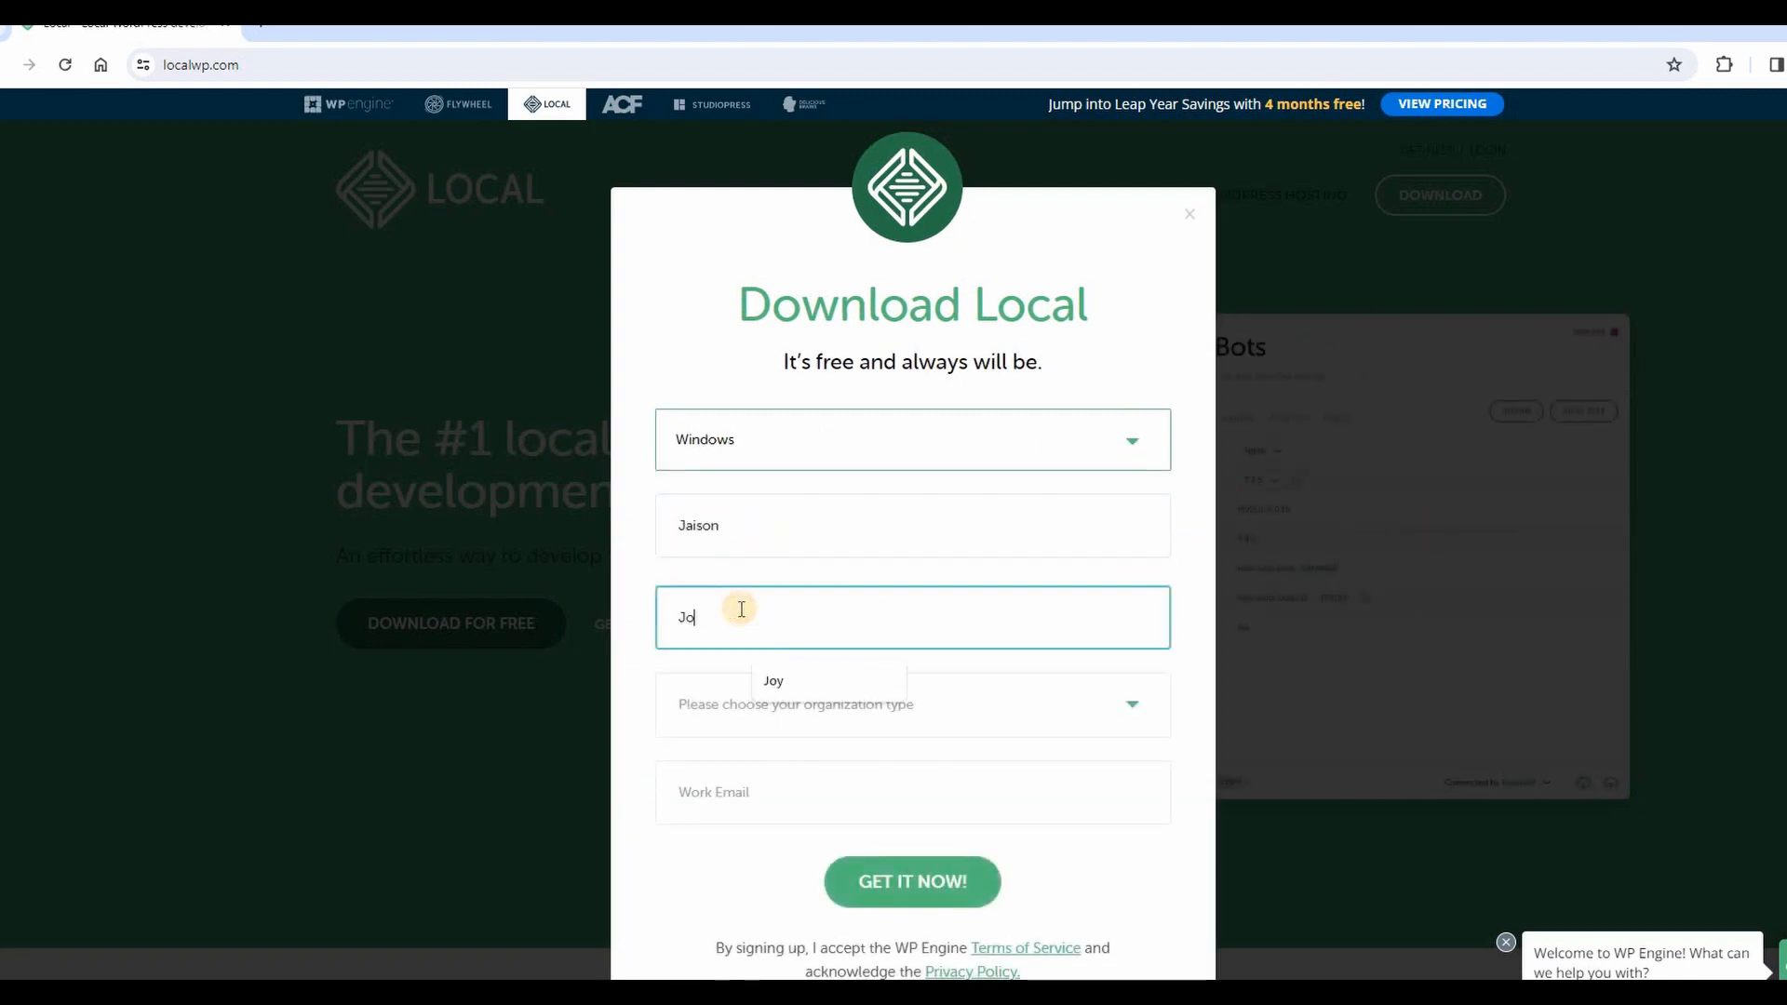
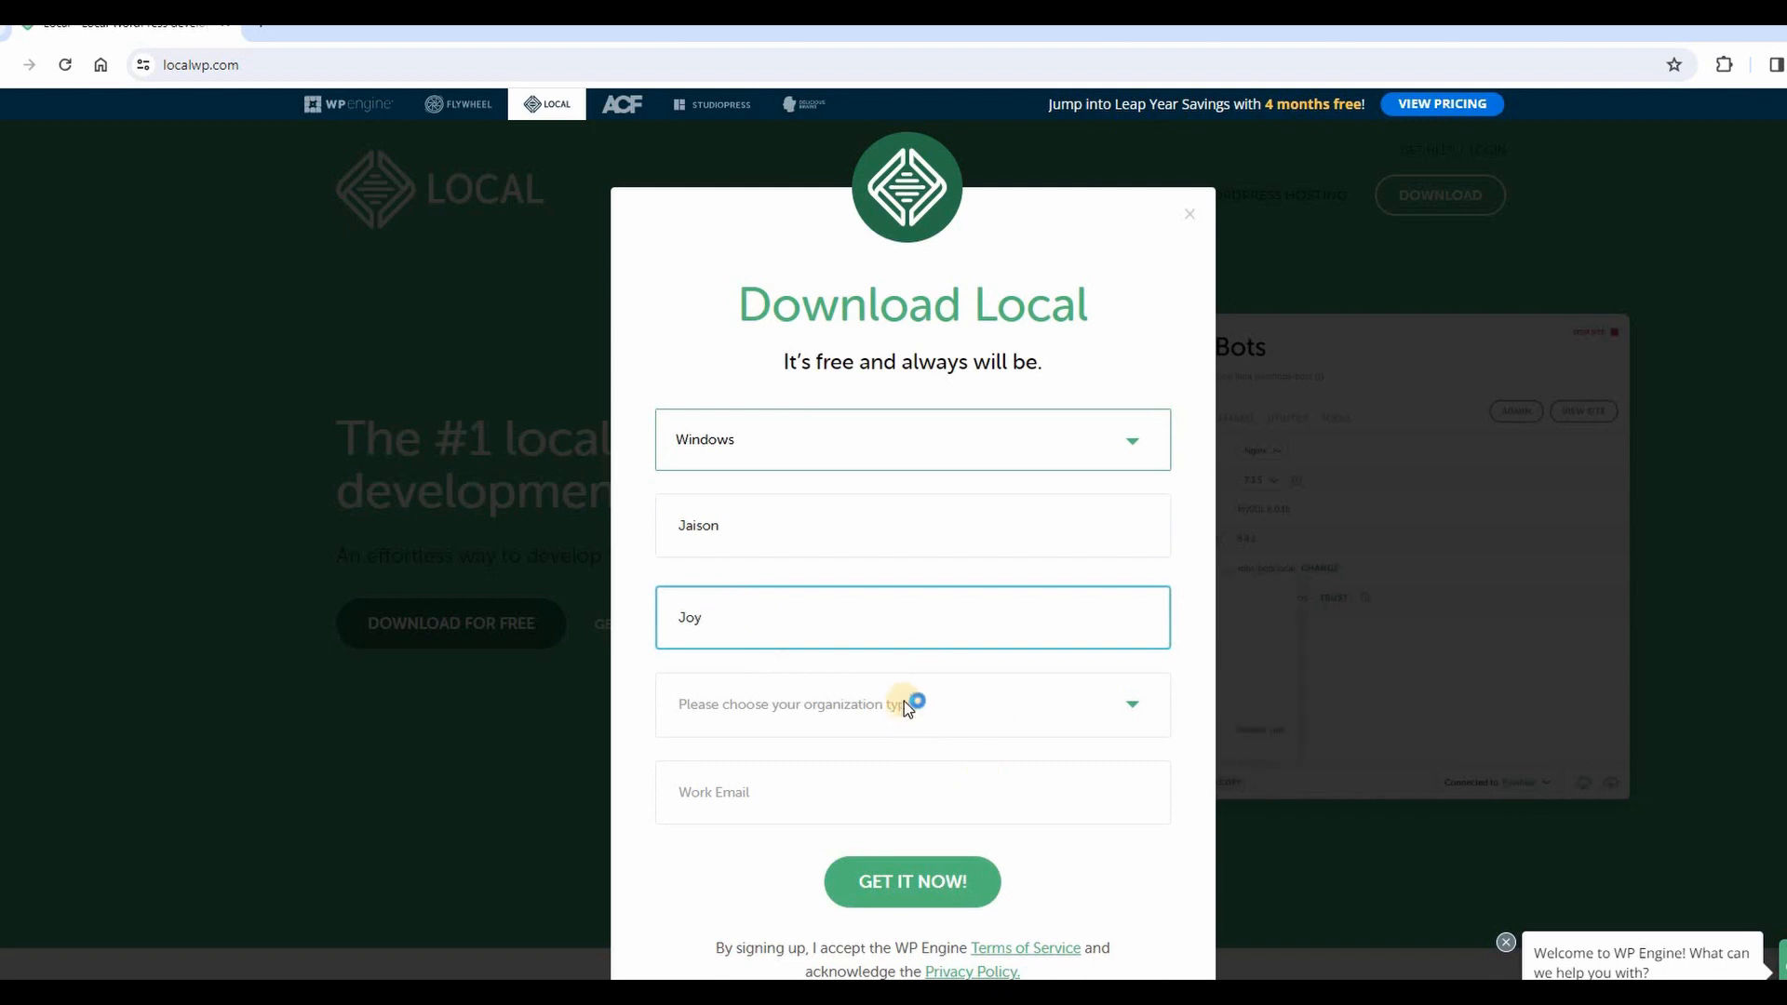
{"action": "left_click", "coordinate": [1130, 704]}
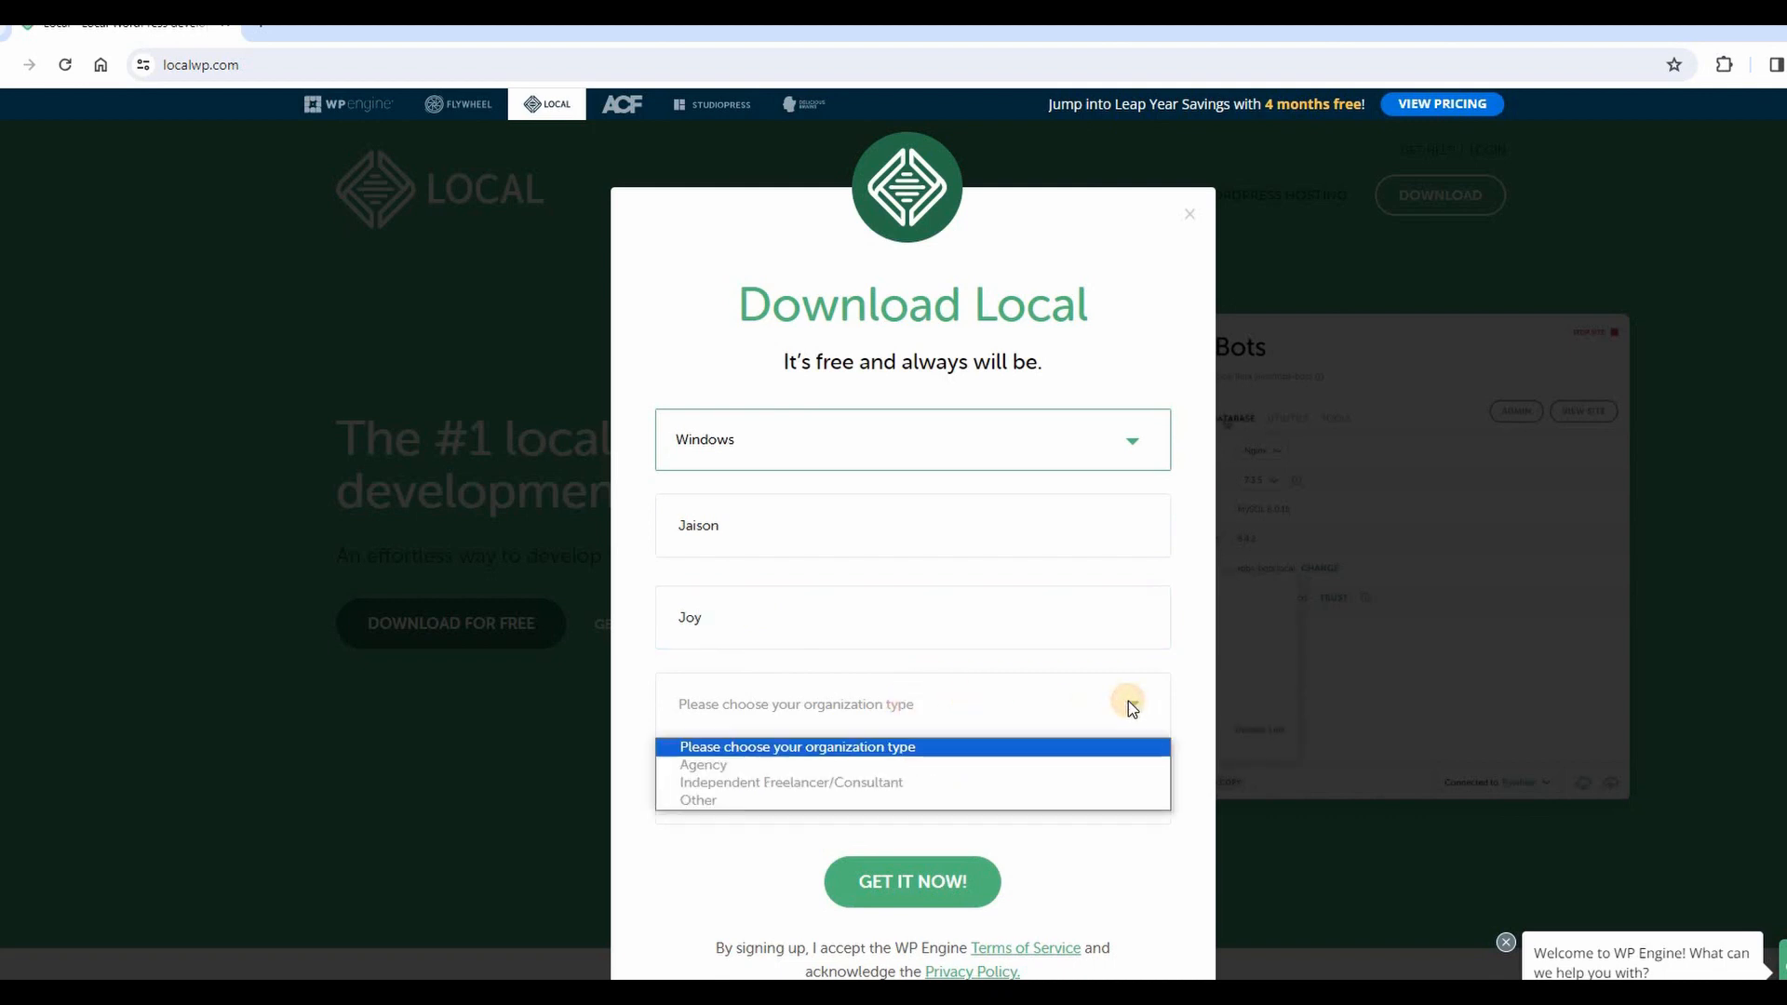
{"action": "left_click", "coordinate": [1085, 781]}
{"action": "left_click", "coordinate": [721, 794]}
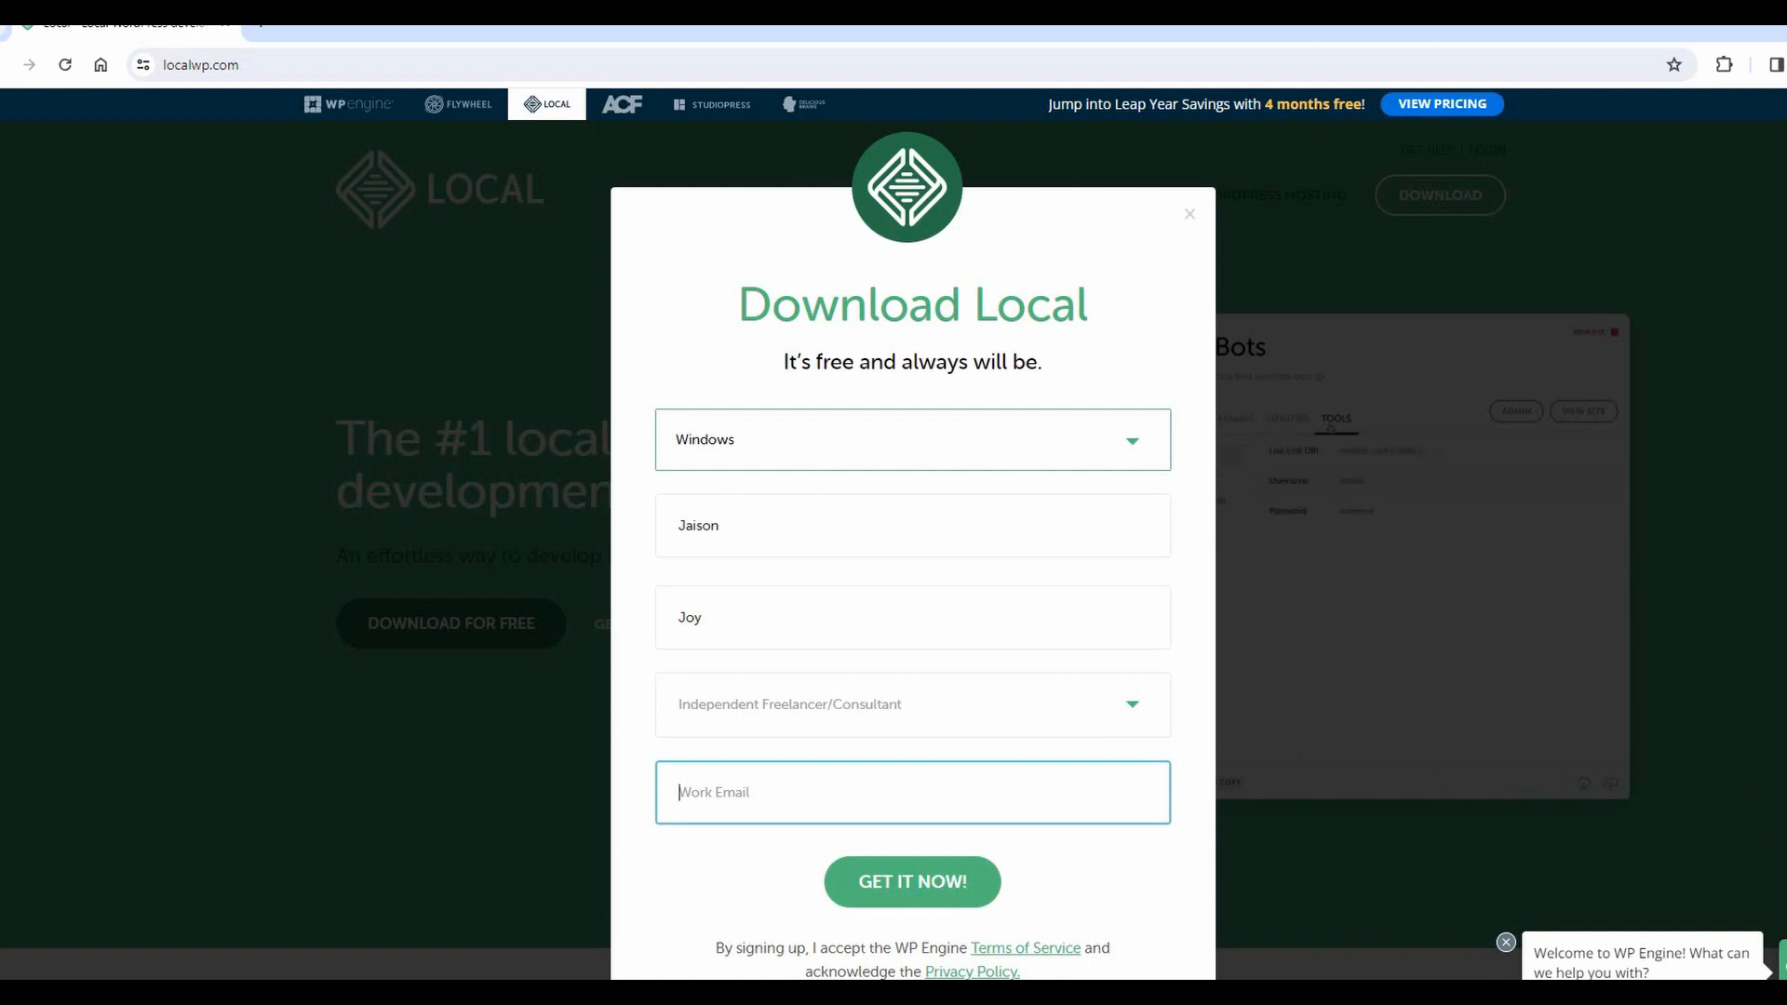
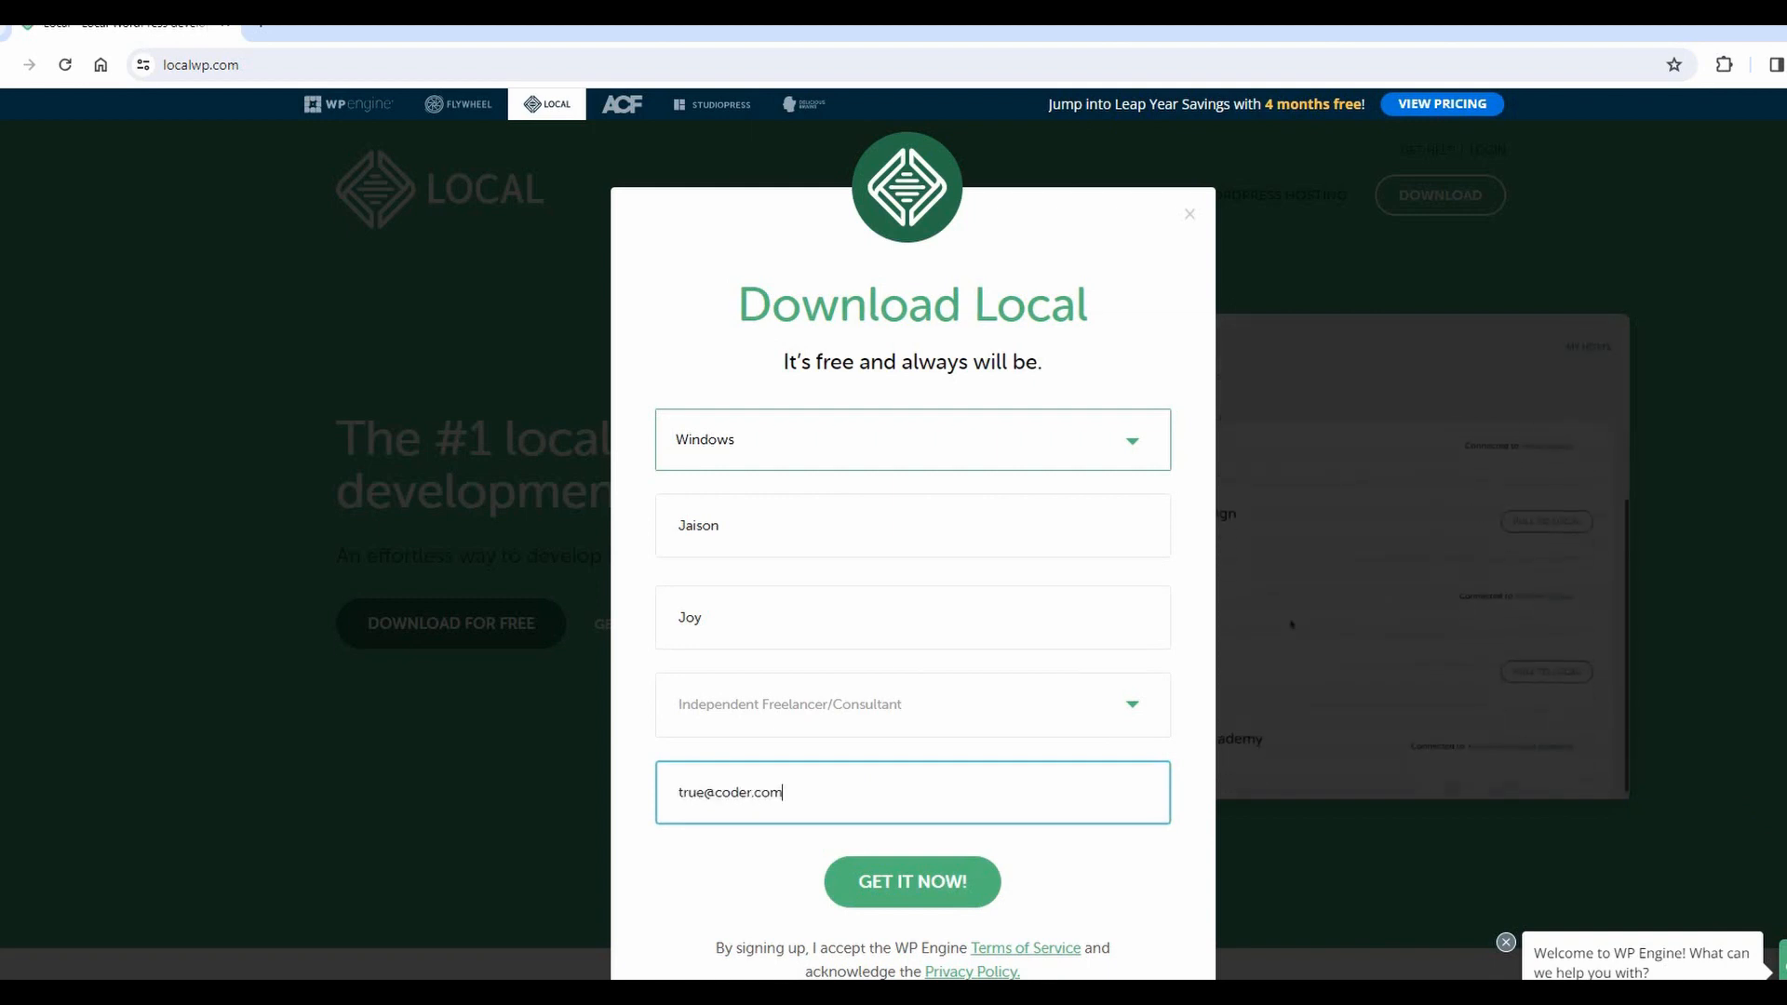
{"action": "left_click", "coordinate": [880, 882]}
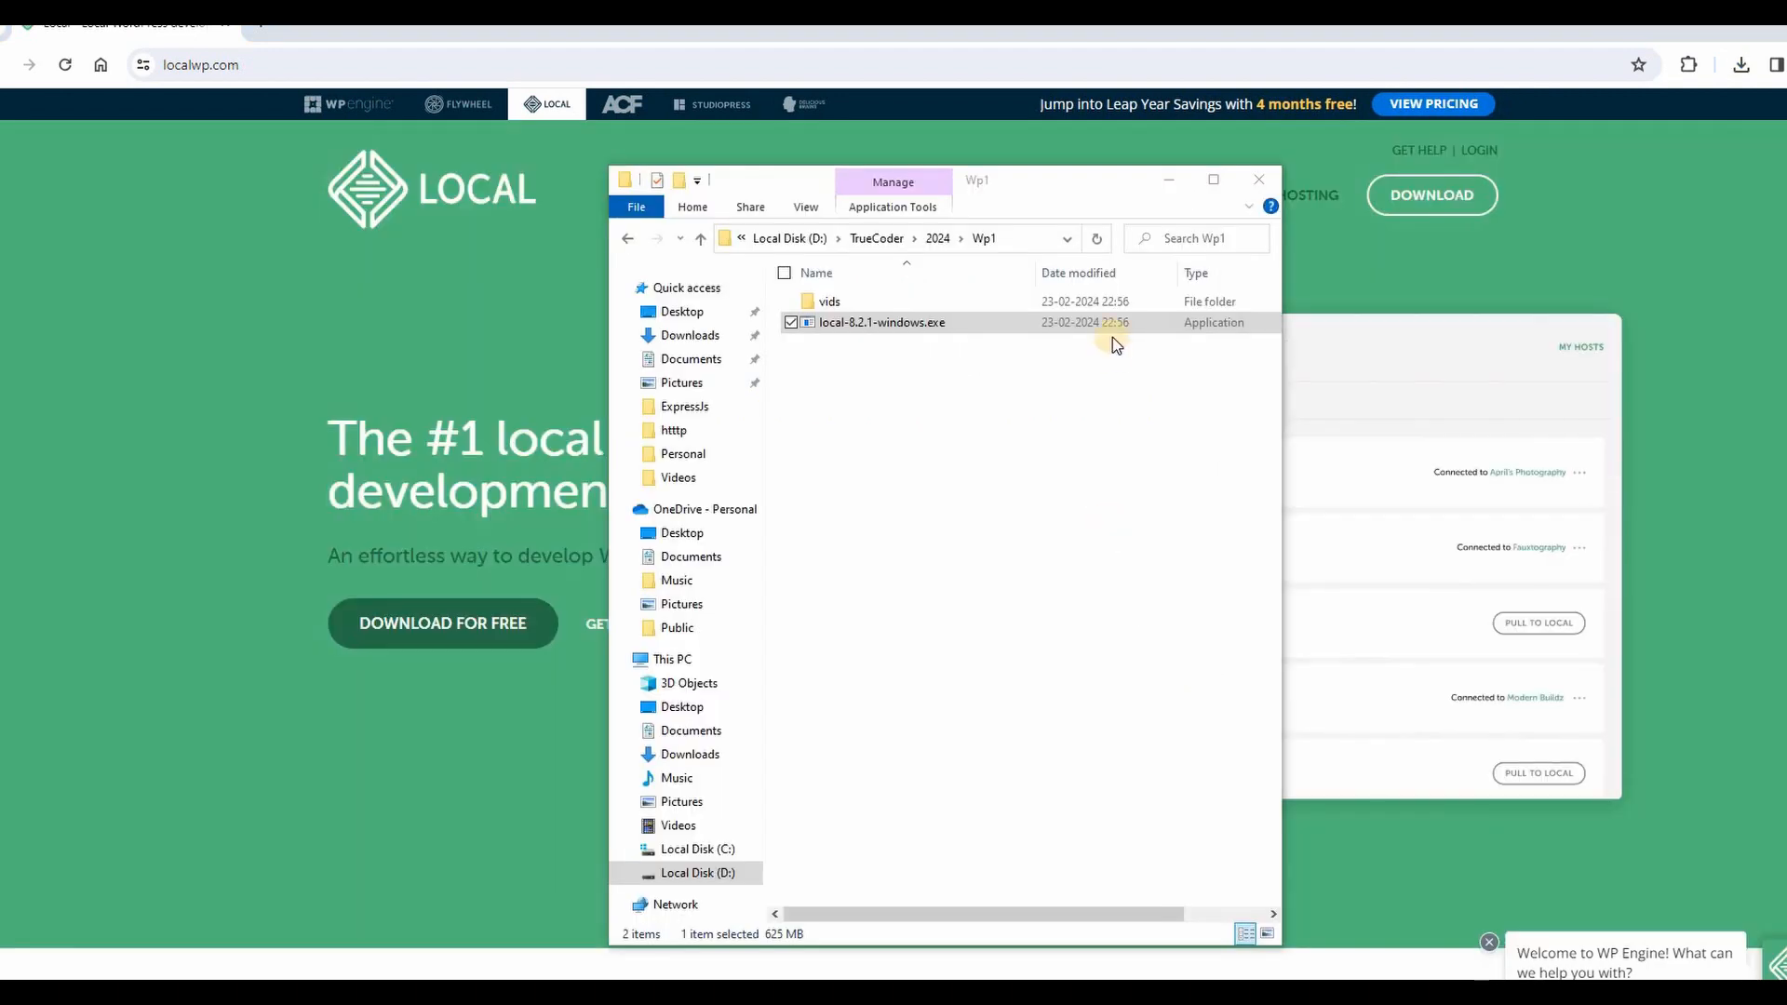
Run local-8.2.1-windows.exe, install Local for the current user only, and finish with Run Local ticked.
{"action": "double_click", "coordinate": [810, 323]}
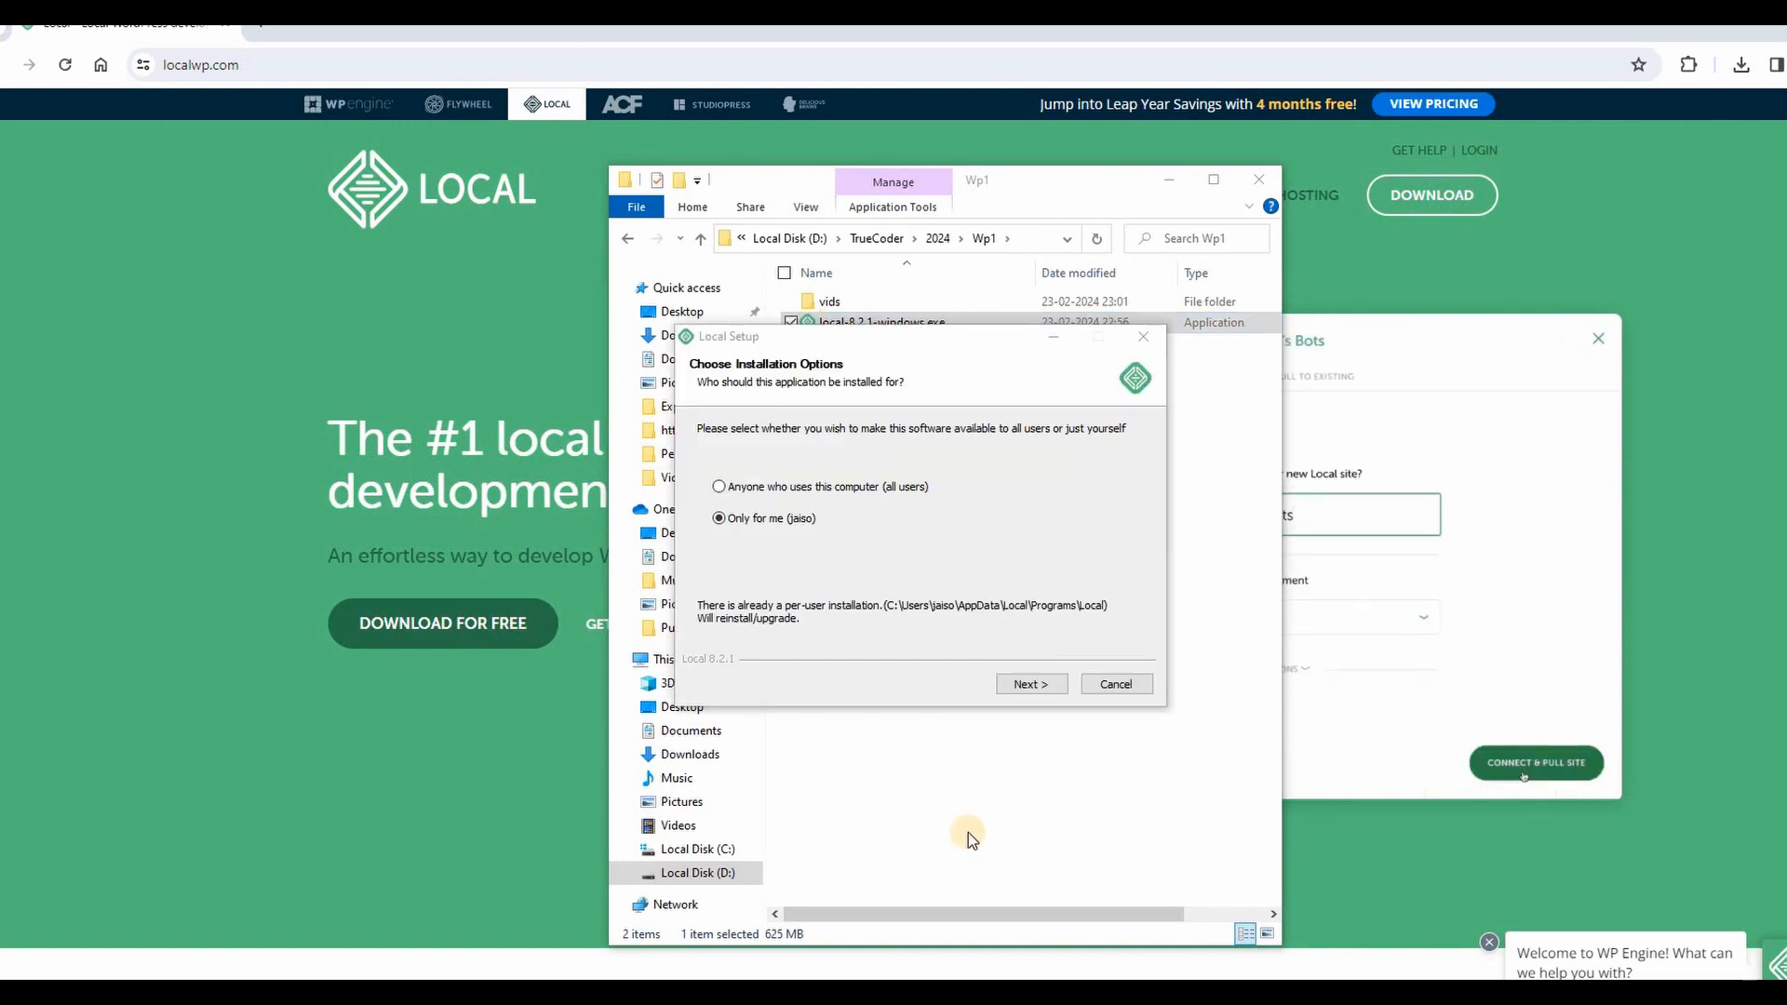
{"action": "left_click", "coordinate": [751, 487]}
{"action": "left_click", "coordinate": [746, 519]}
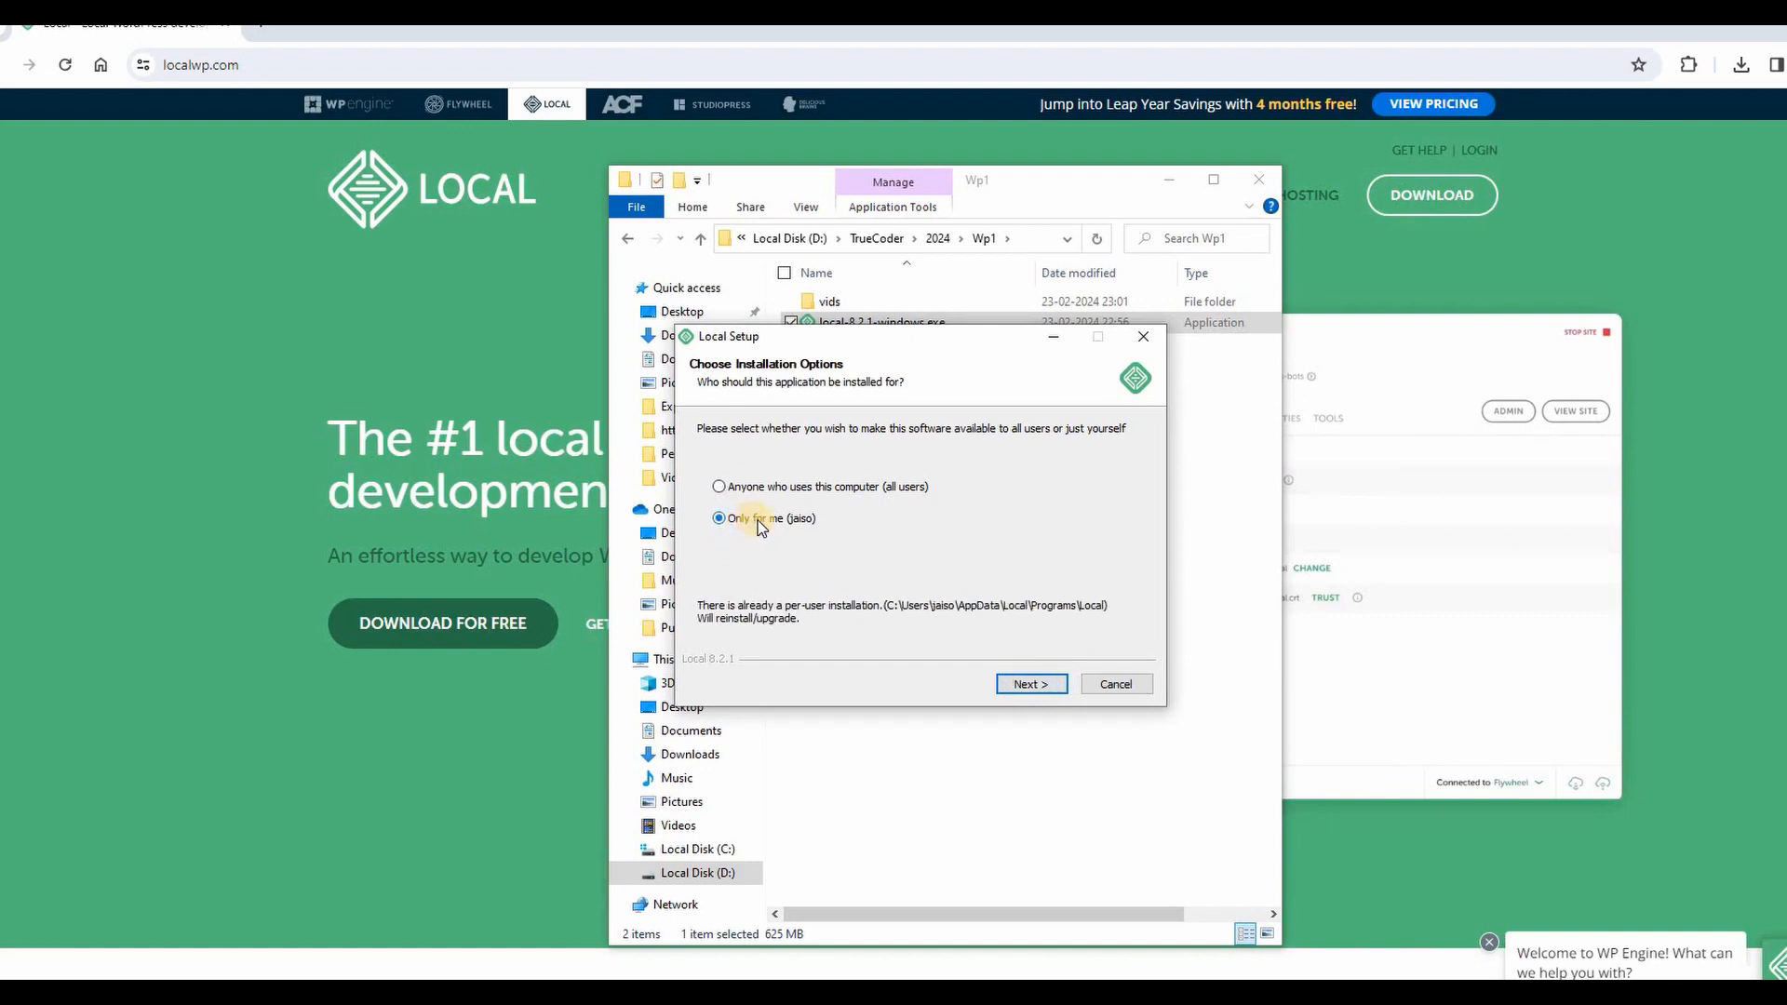
{"action": "left_click", "coordinate": [1030, 683]}
{"action": "left_click", "coordinate": [1029, 683]}
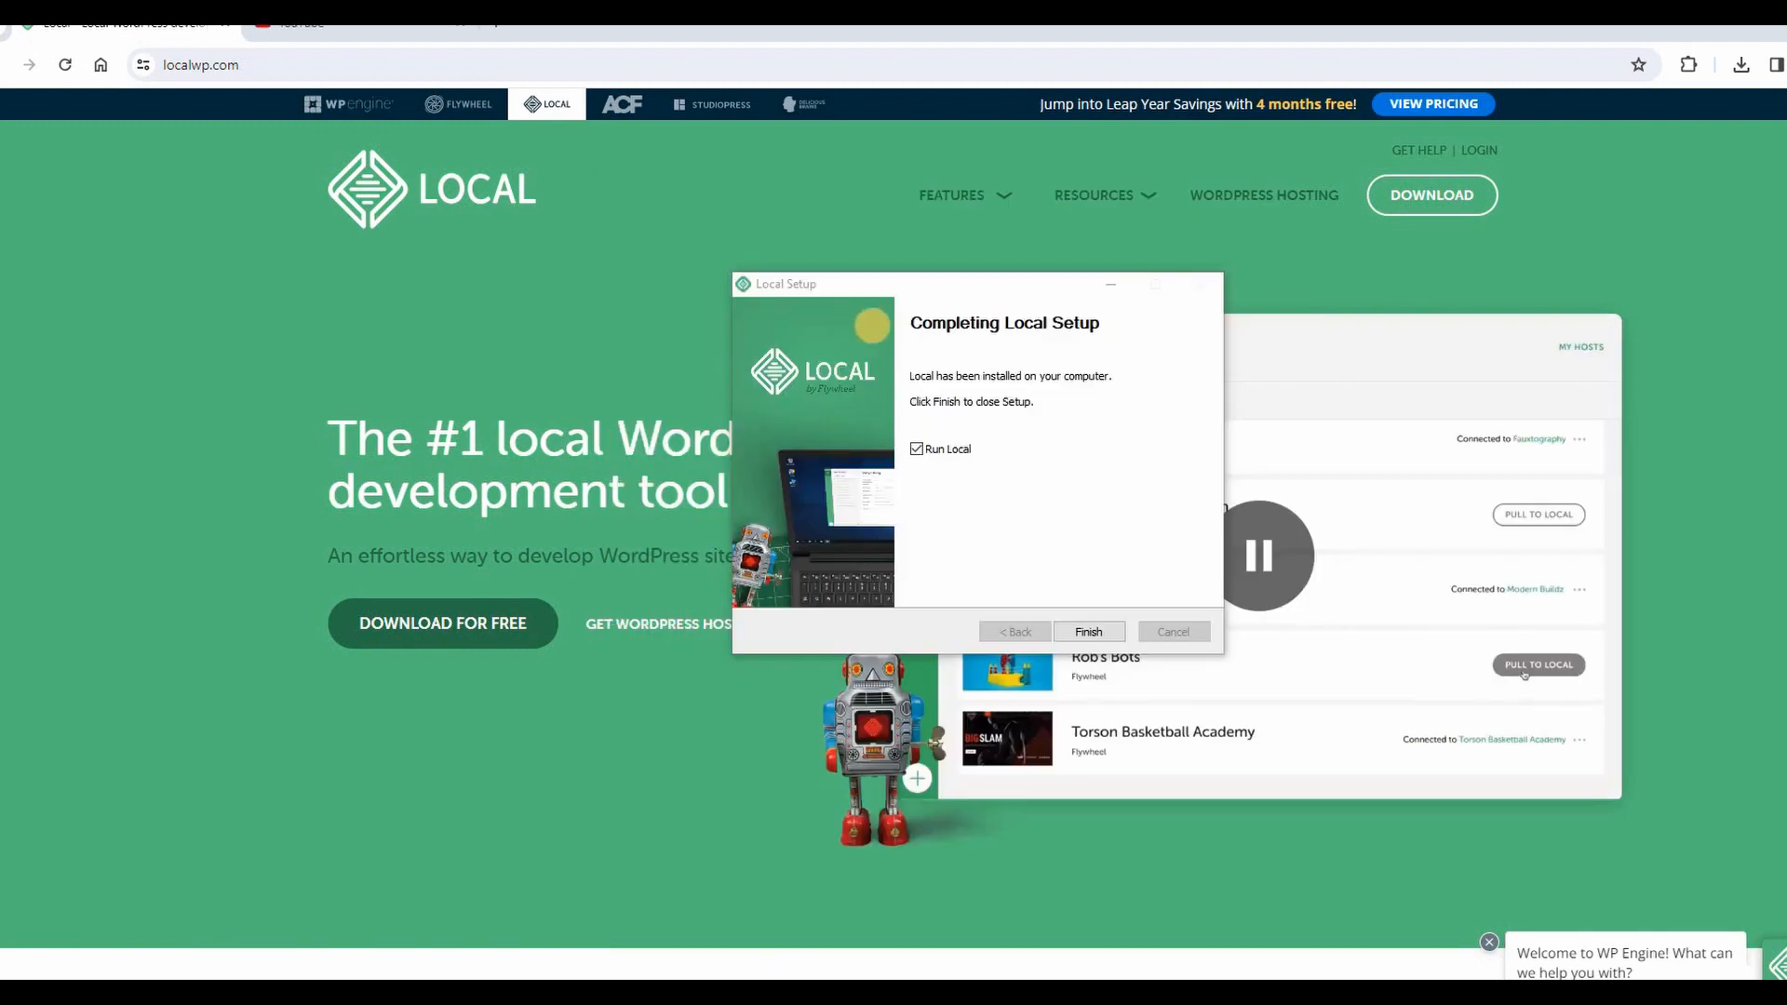
{"action": "left_click", "coordinate": [1092, 634]}
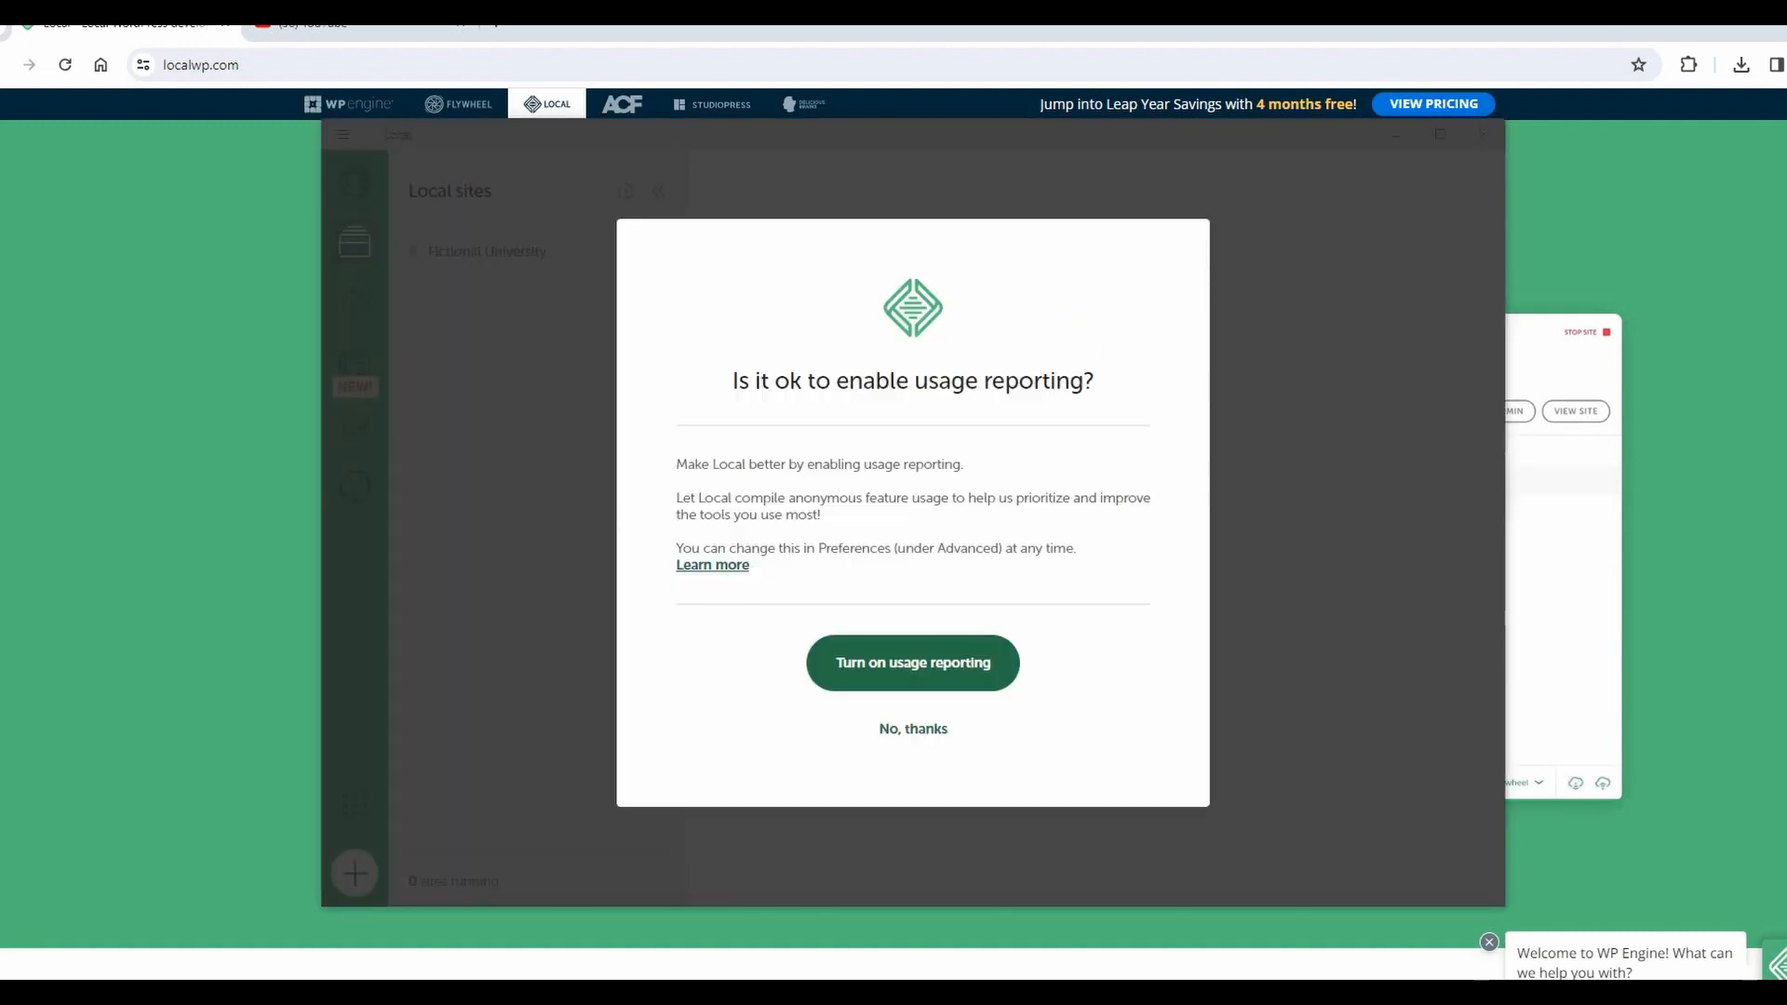
Turn on usage reporting, view the Fictional University site, then start a brand-new local site.
{"action": "left_click", "coordinate": [913, 663]}
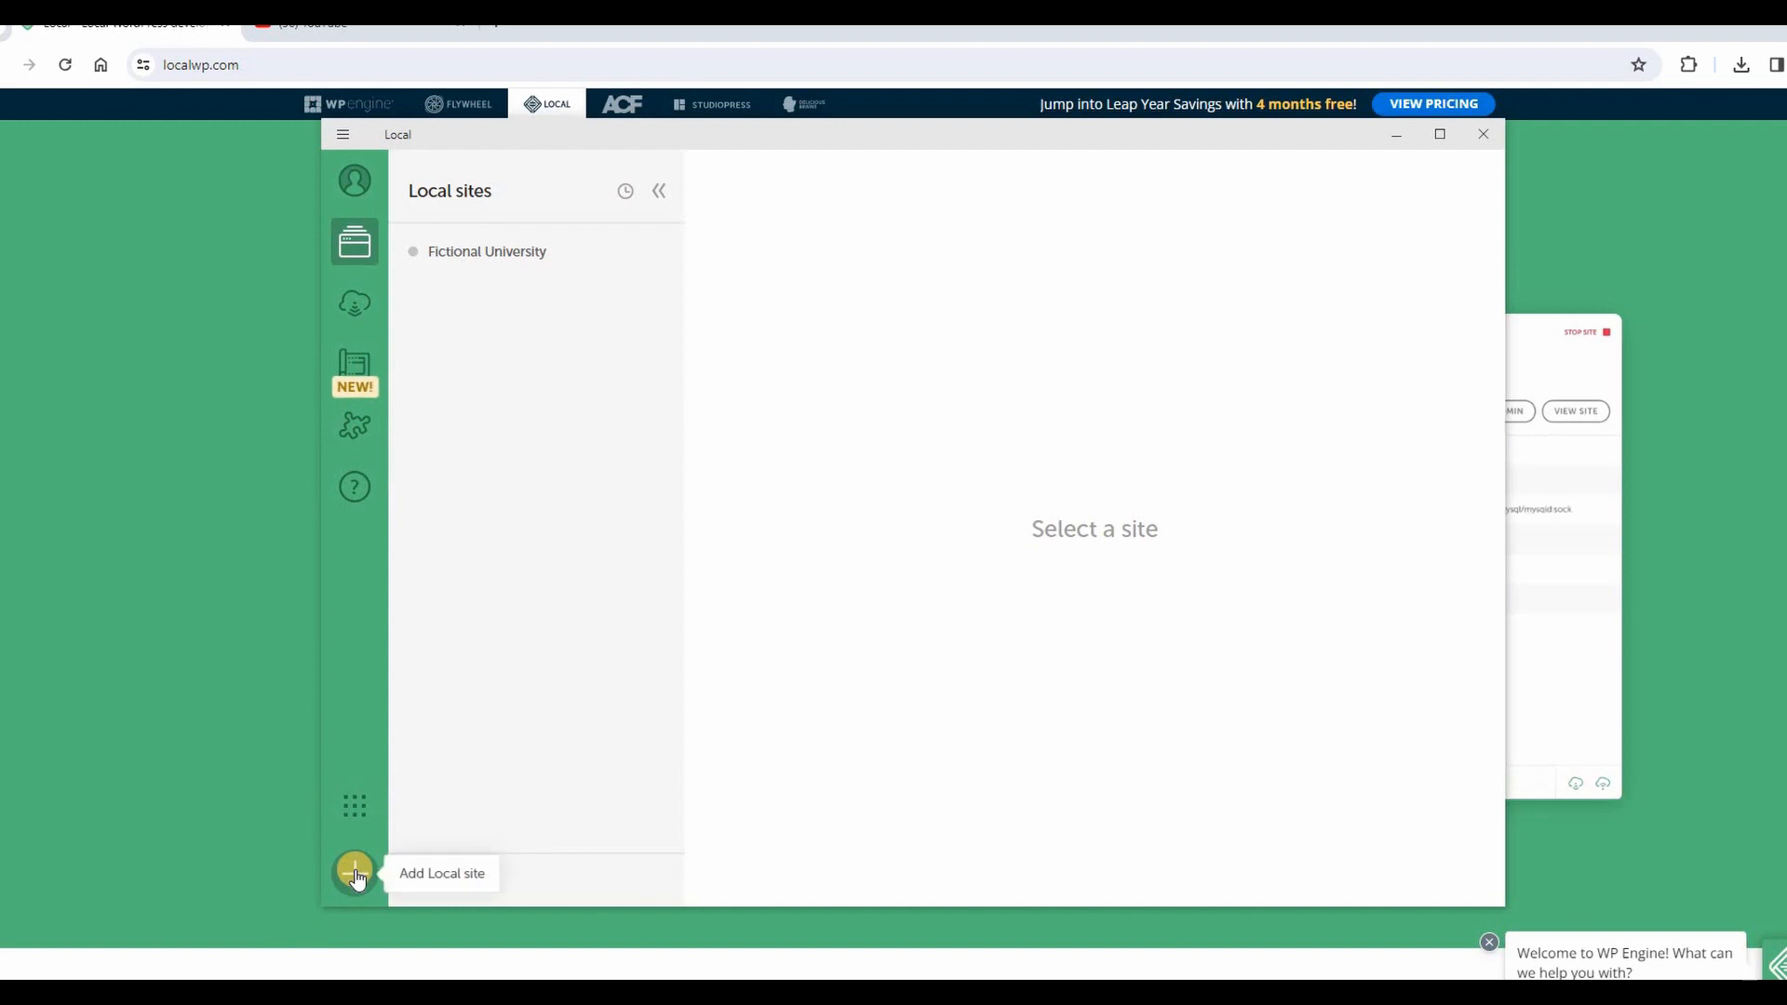
{"action": "left_click", "coordinate": [514, 264]}
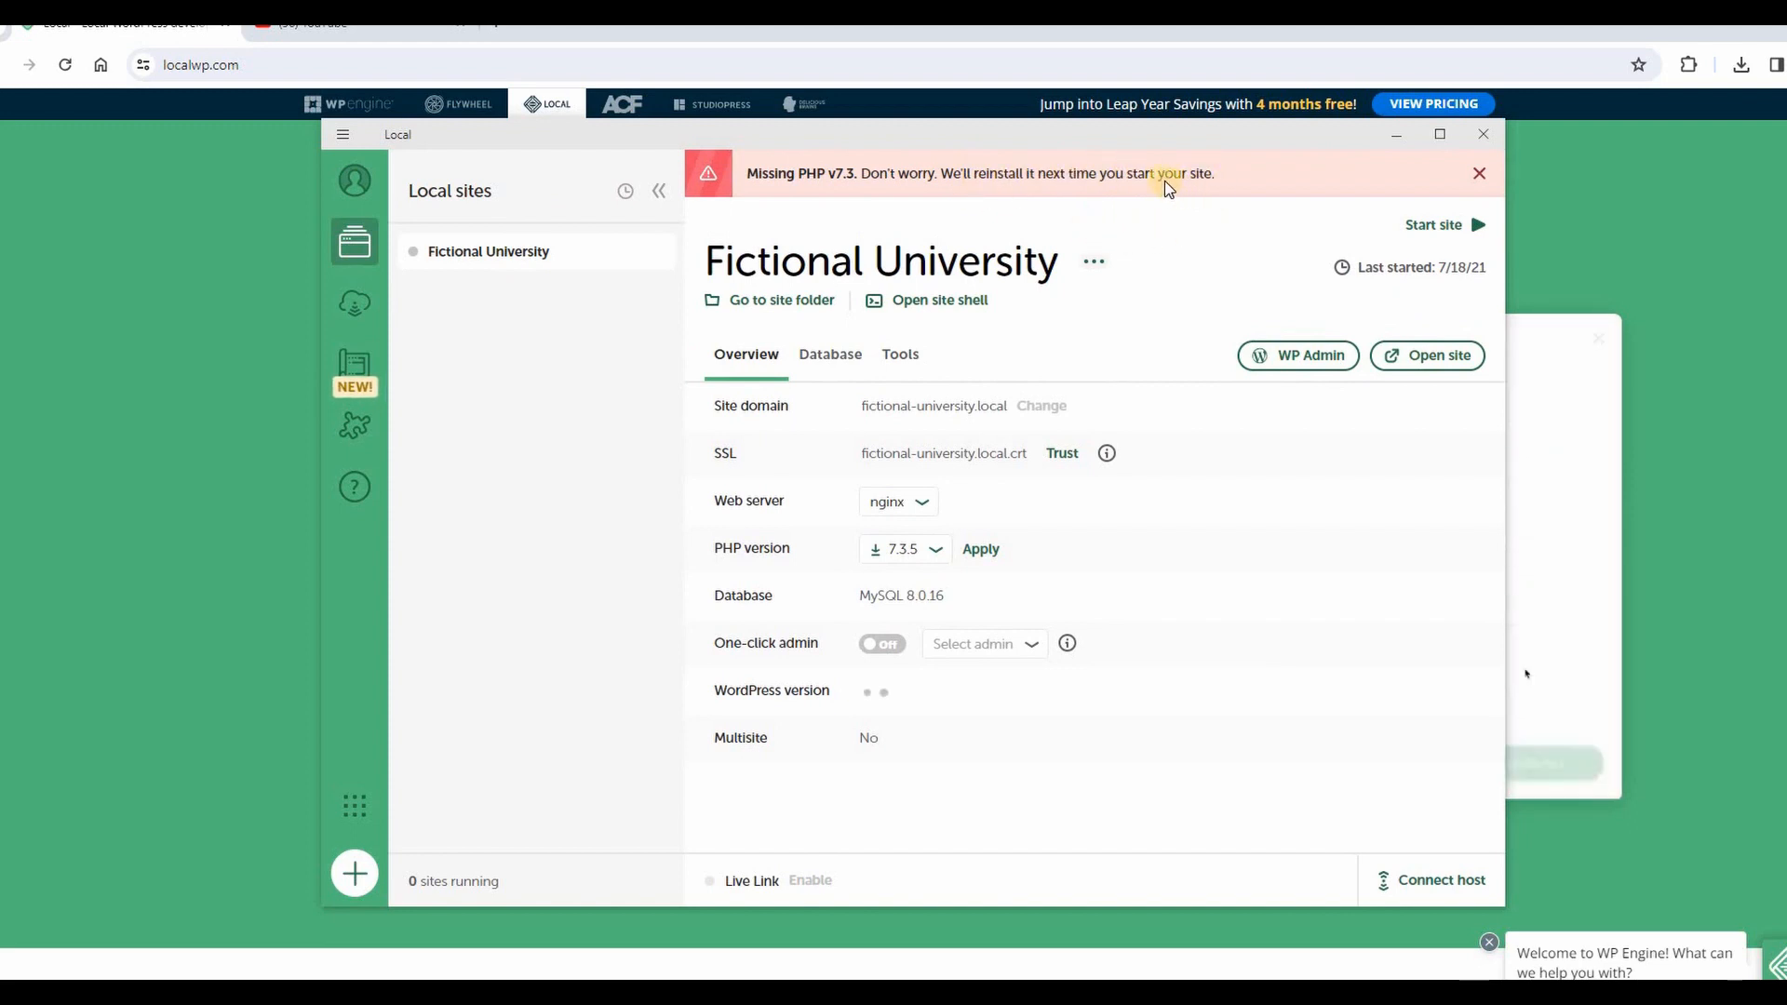
{"action": "left_click", "coordinate": [357, 873]}
{"action": "left_click", "coordinate": [1405, 856]}
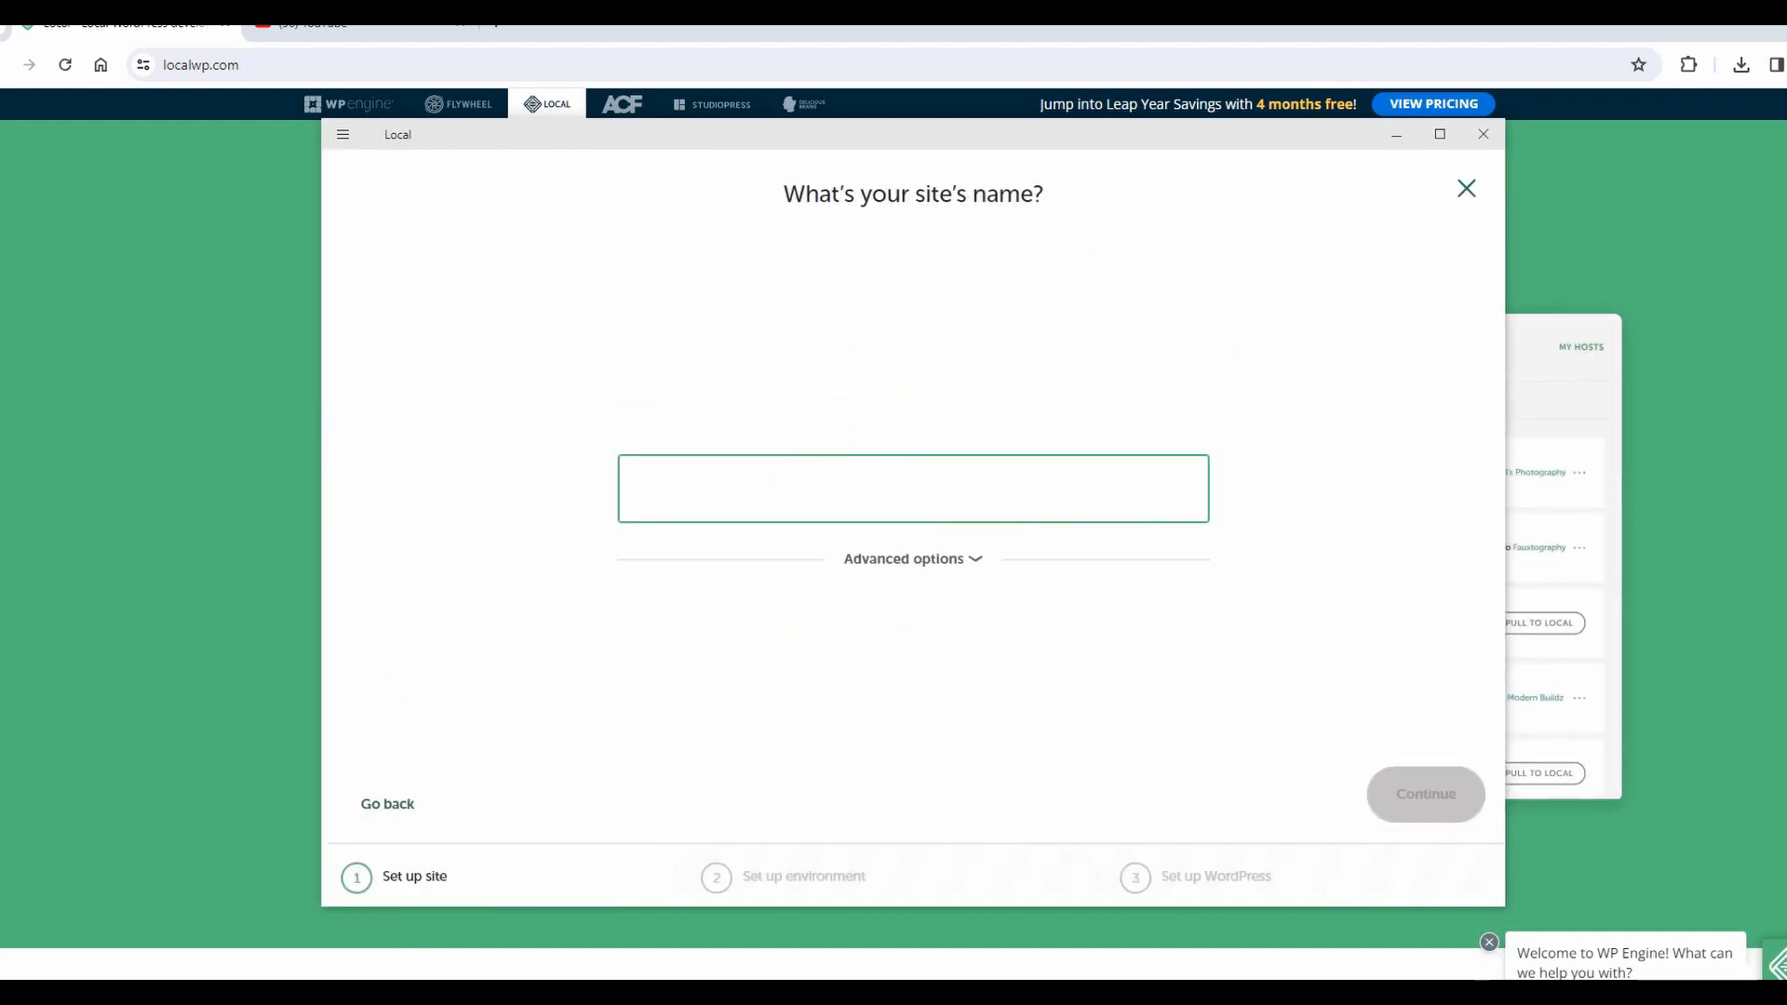
Name the site mywplearning and accept the Preferred environment (PHP 8.1.23, nginx, MySQL 8.0.16).
{"action": "type", "text": "wp"}
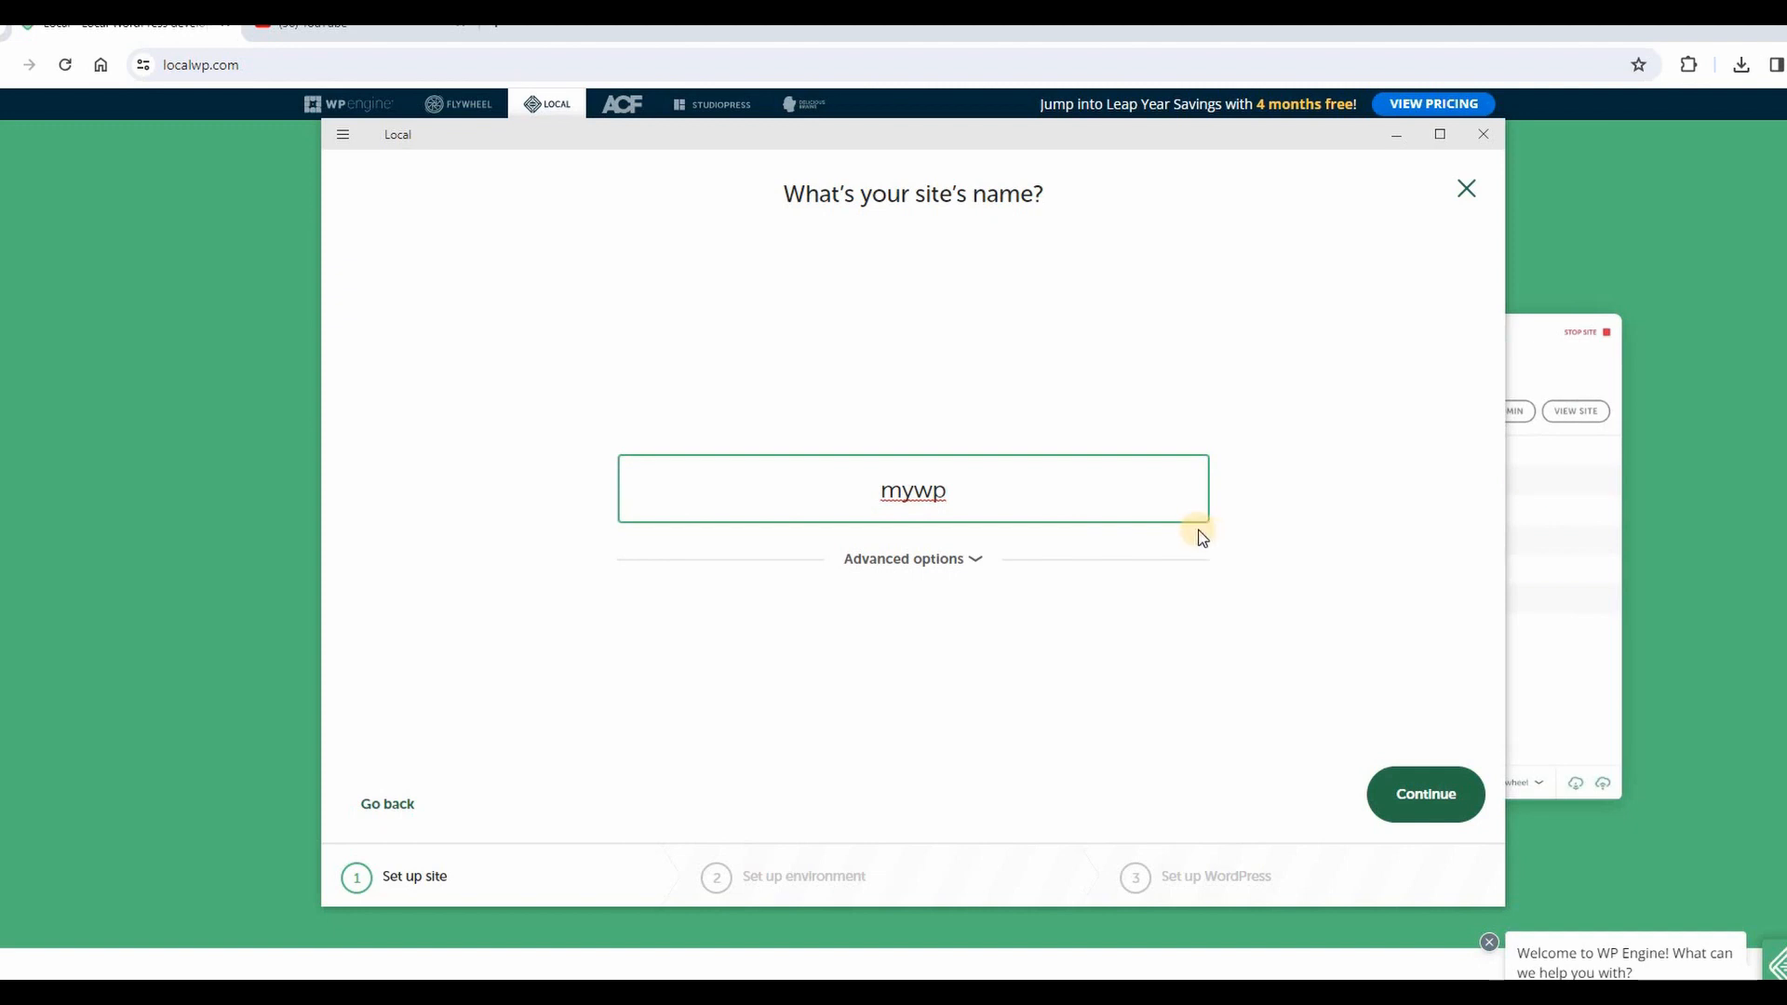
{"action": "type", "text": "learning"}
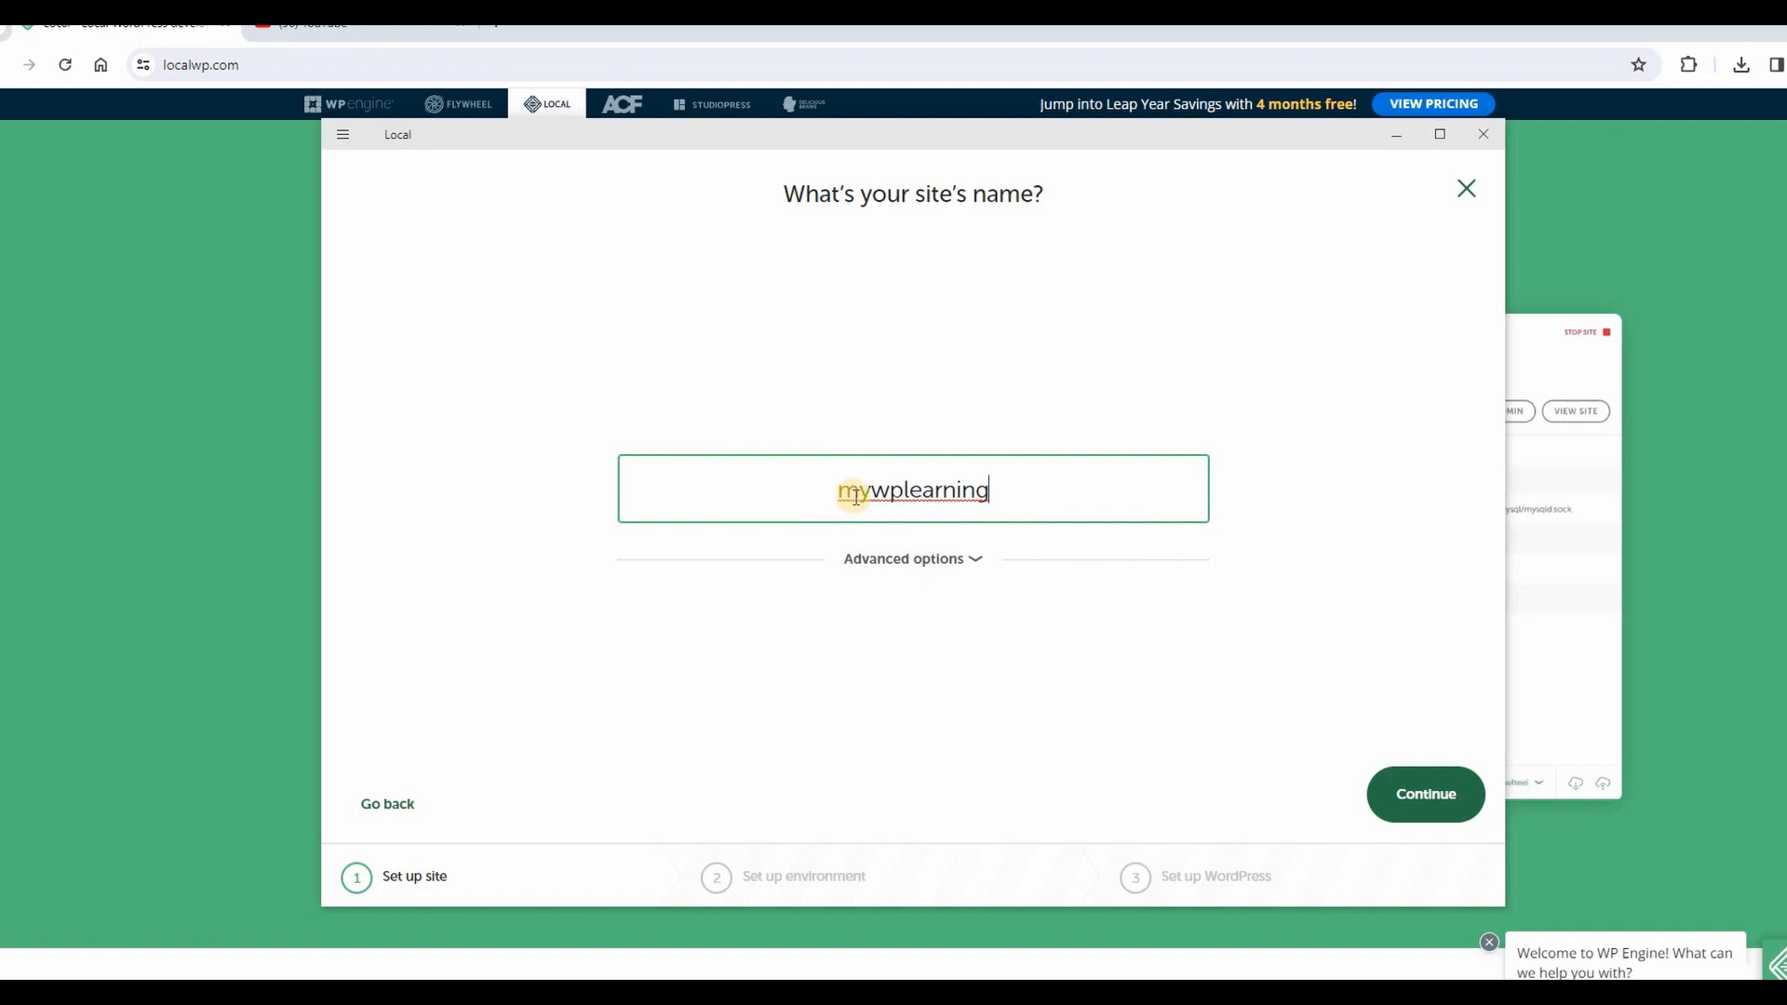
{"action": "left_click", "coordinate": [1438, 802]}
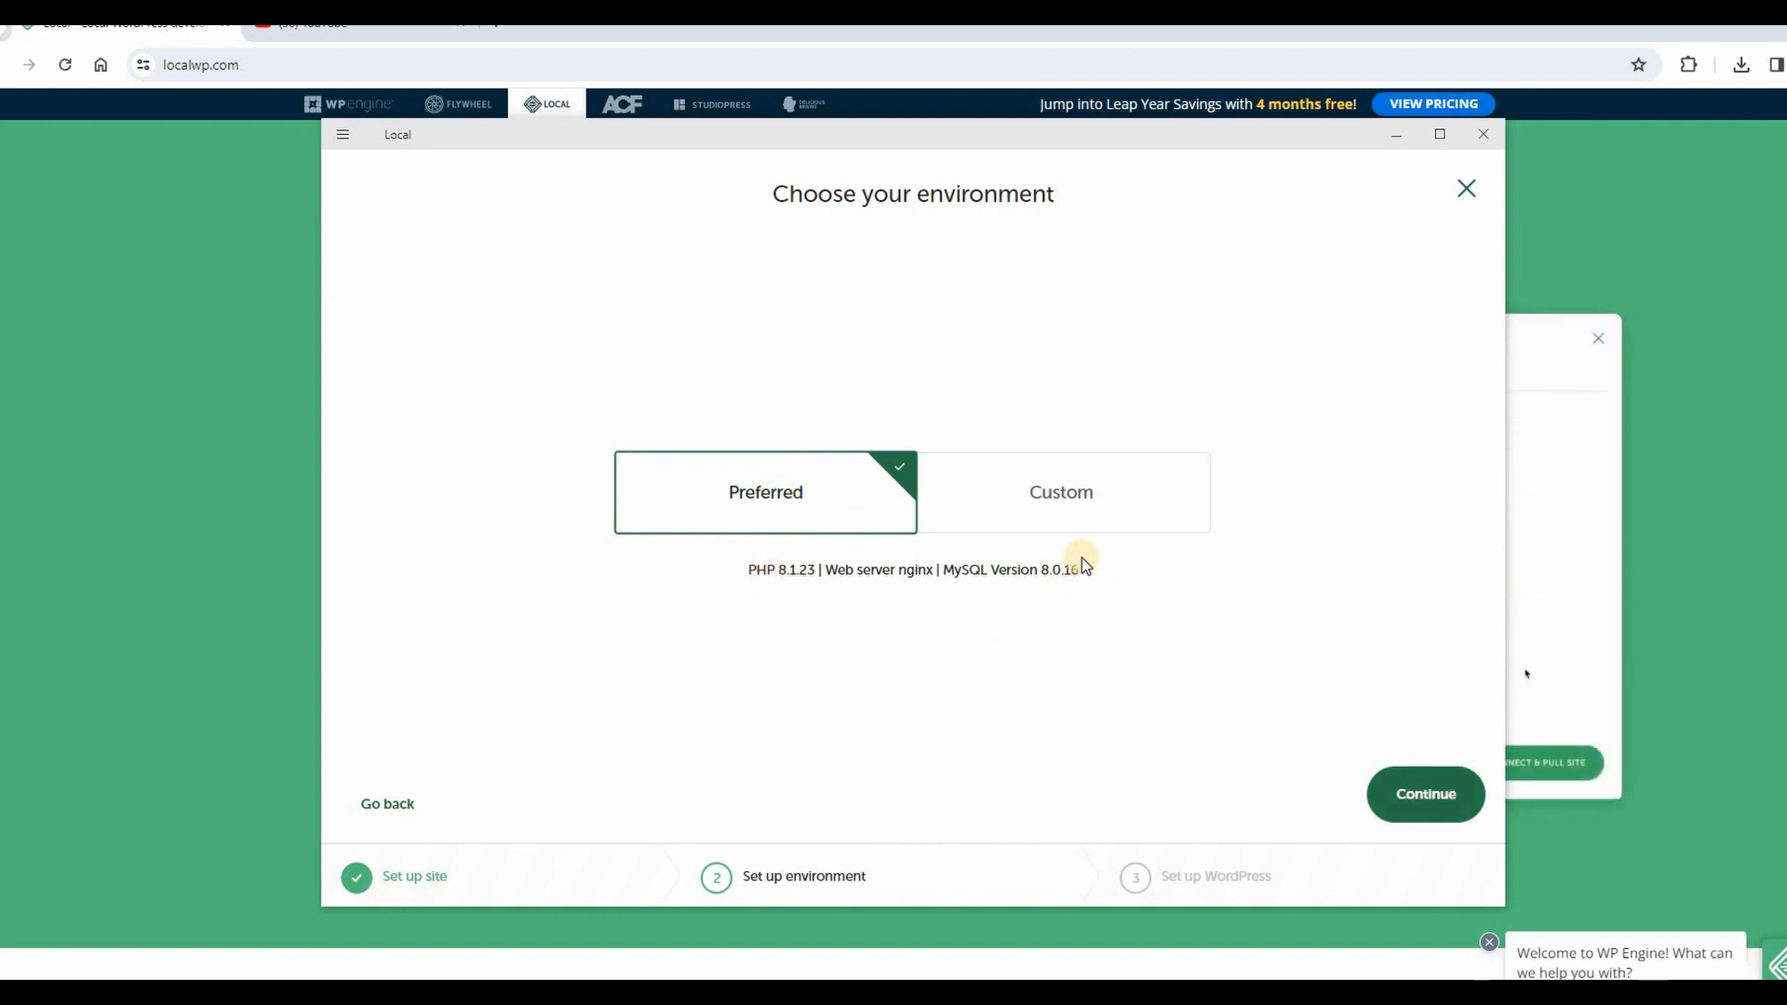
{"action": "left_click", "coordinate": [1454, 791]}
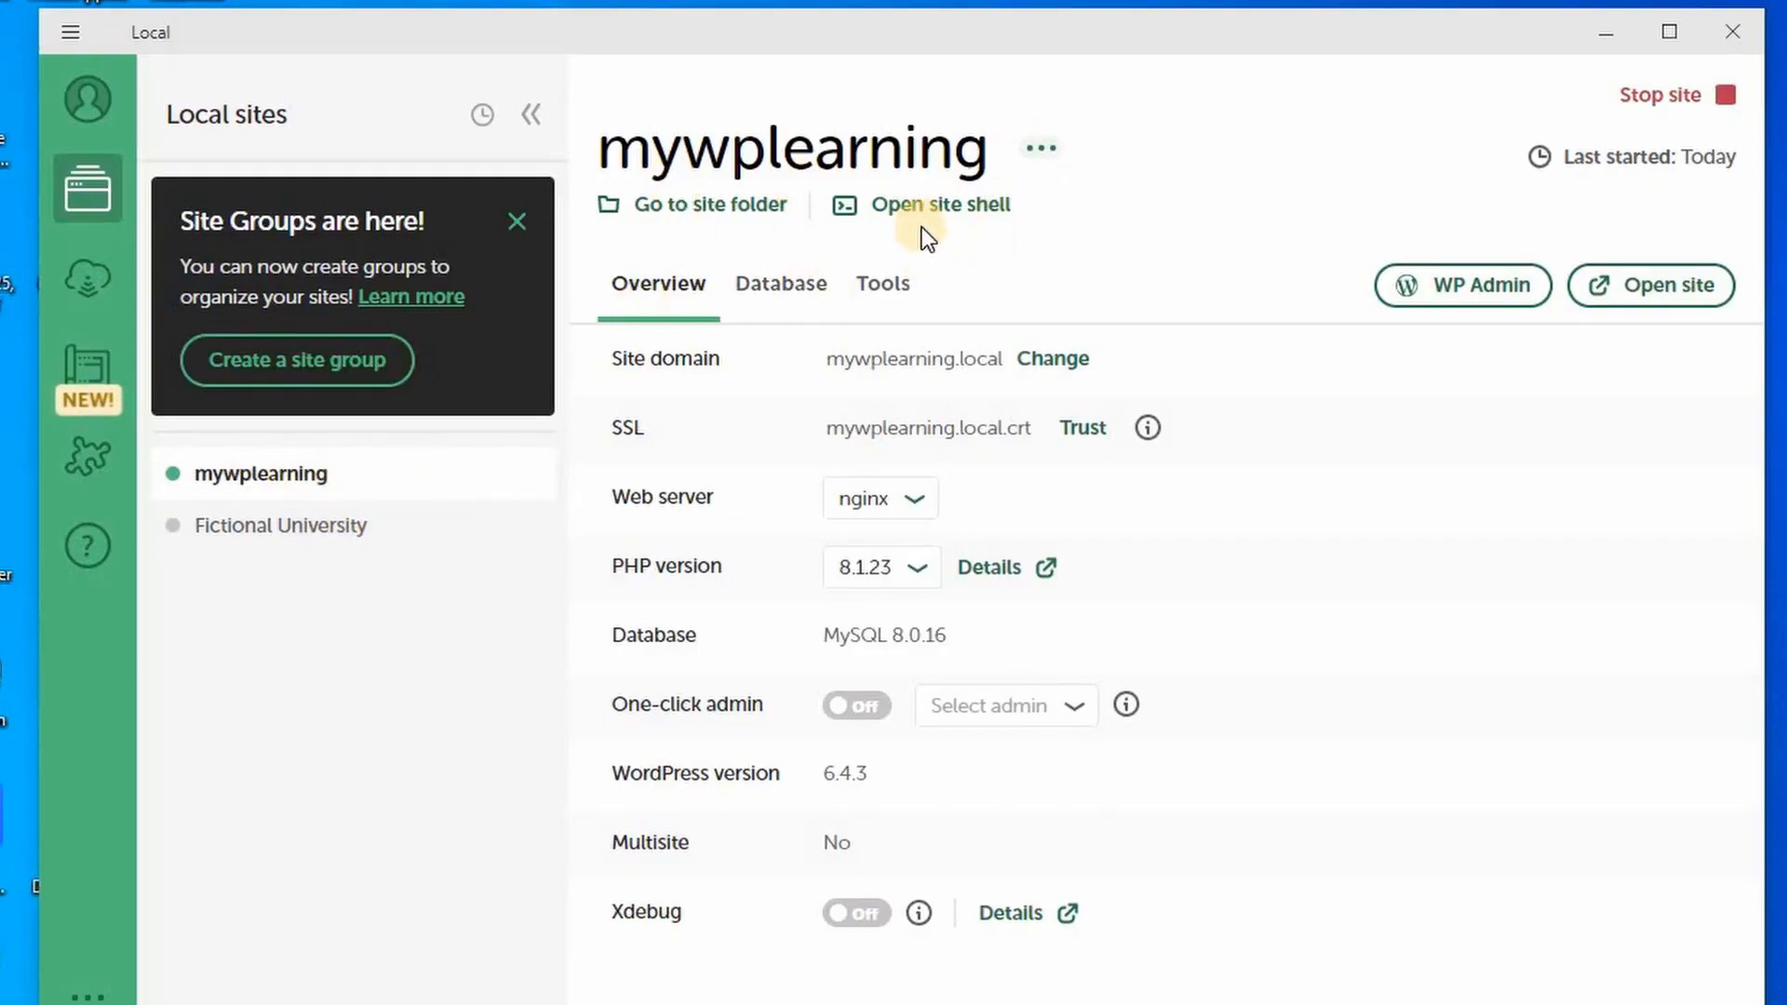
Review mywplearning's Database and Tools details, then open the site at mywplearning.local.
{"action": "left_click", "coordinate": [788, 285]}
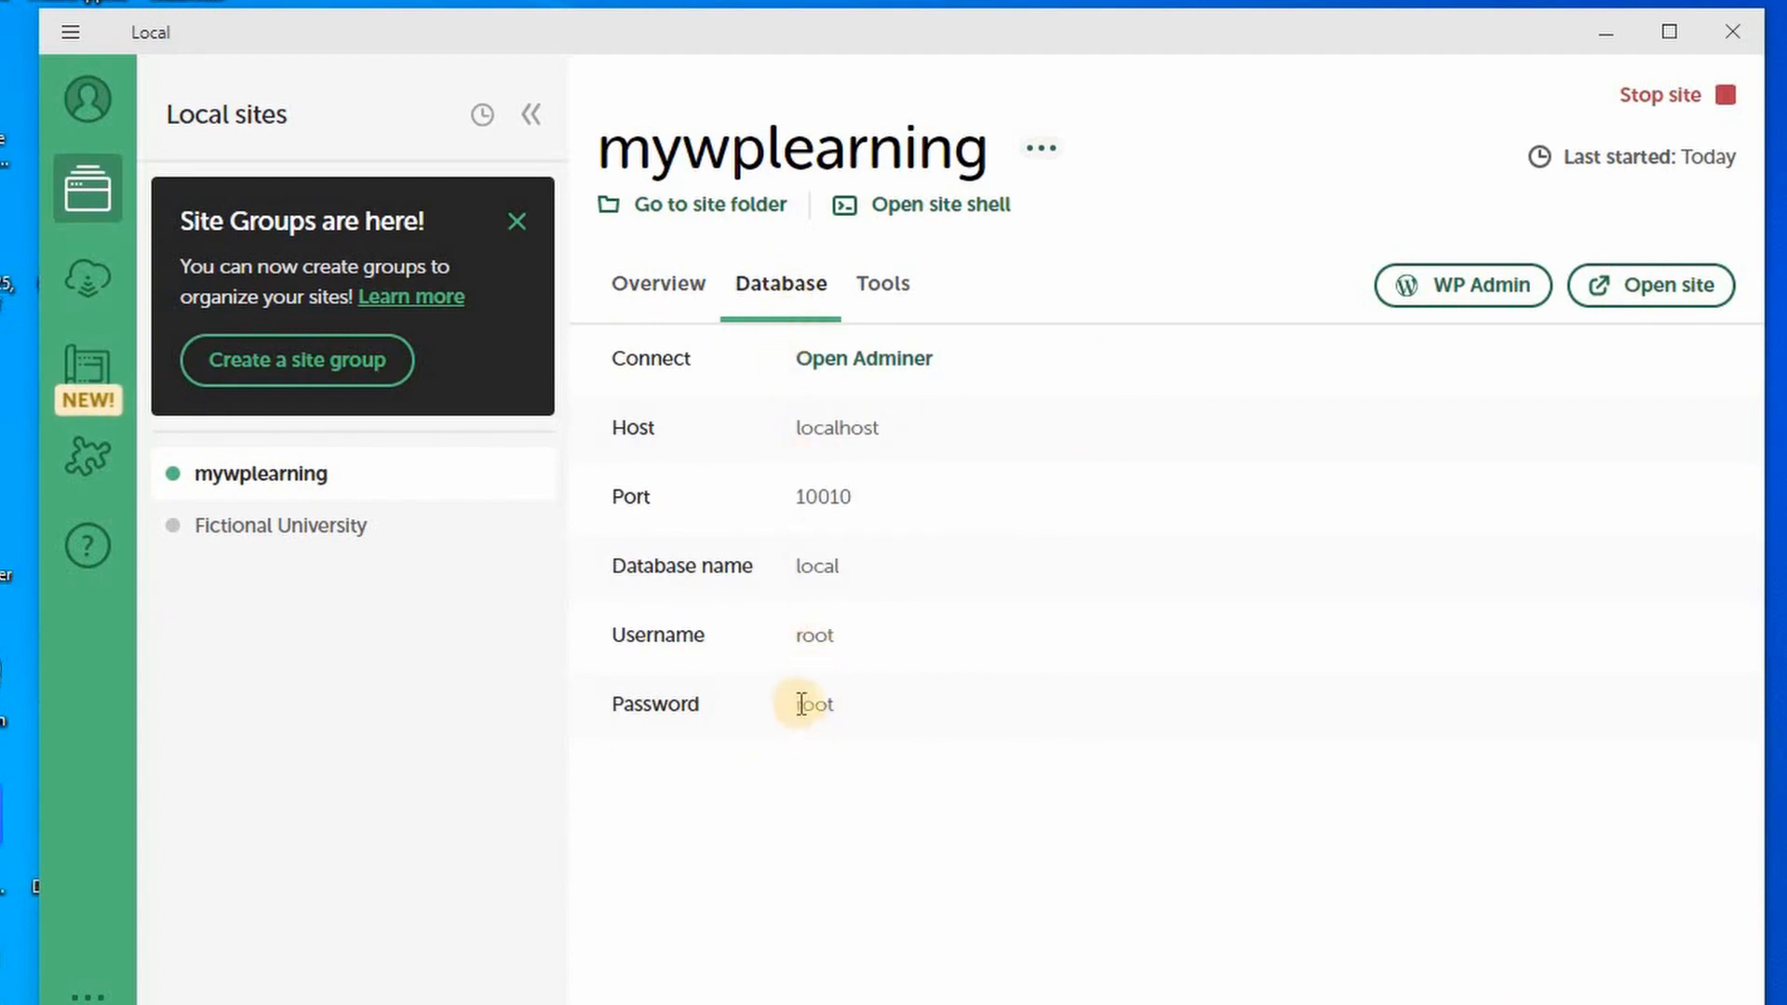
{"action": "left_click", "coordinate": [889, 286]}
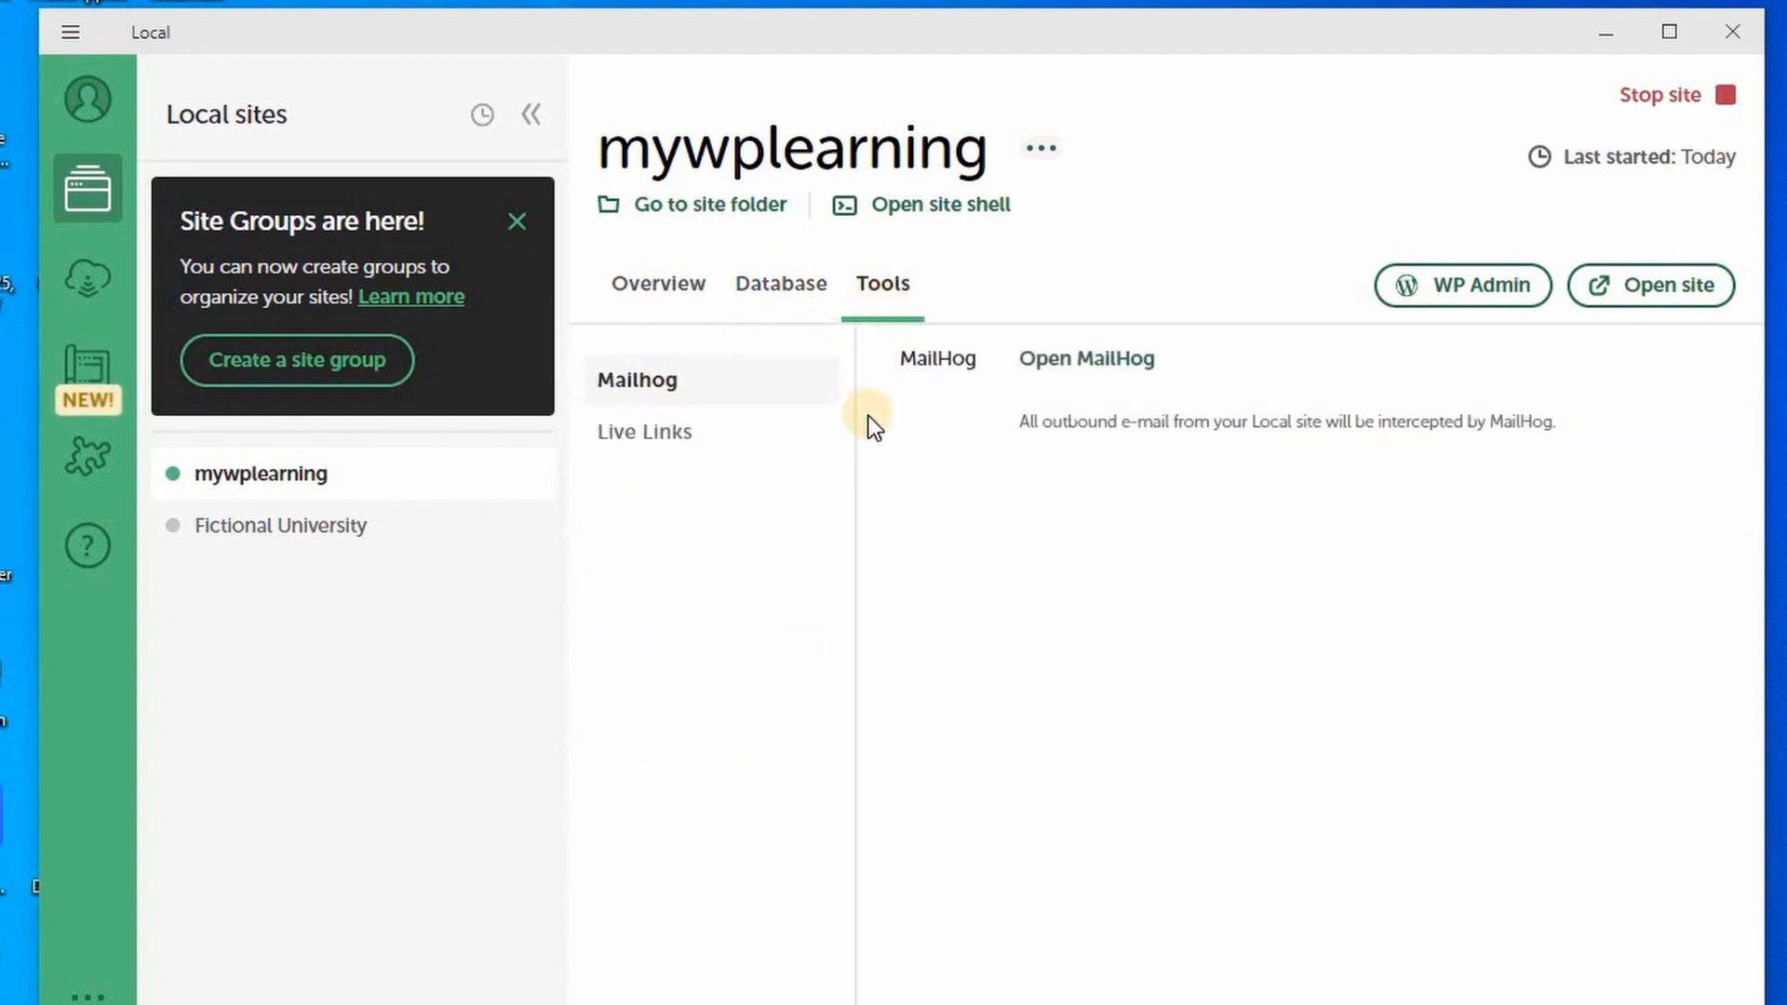
{"action": "left_click", "coordinate": [628, 288]}
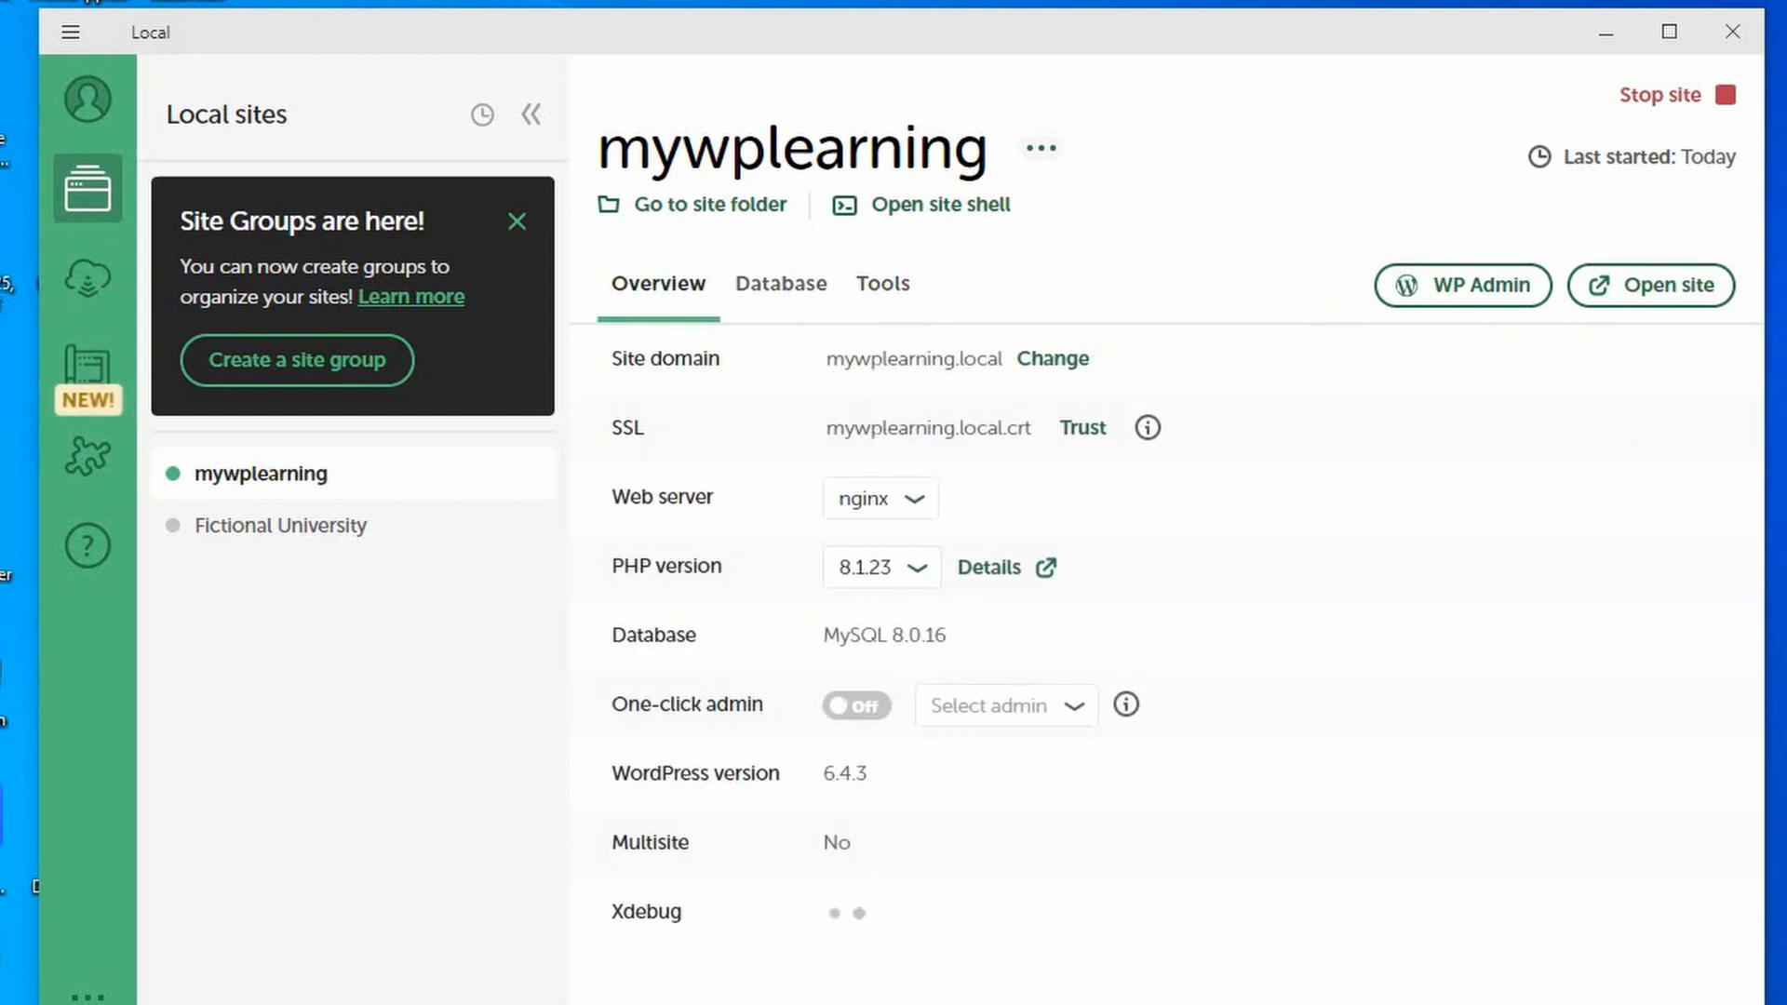
{"action": "left_click", "coordinate": [1669, 294]}
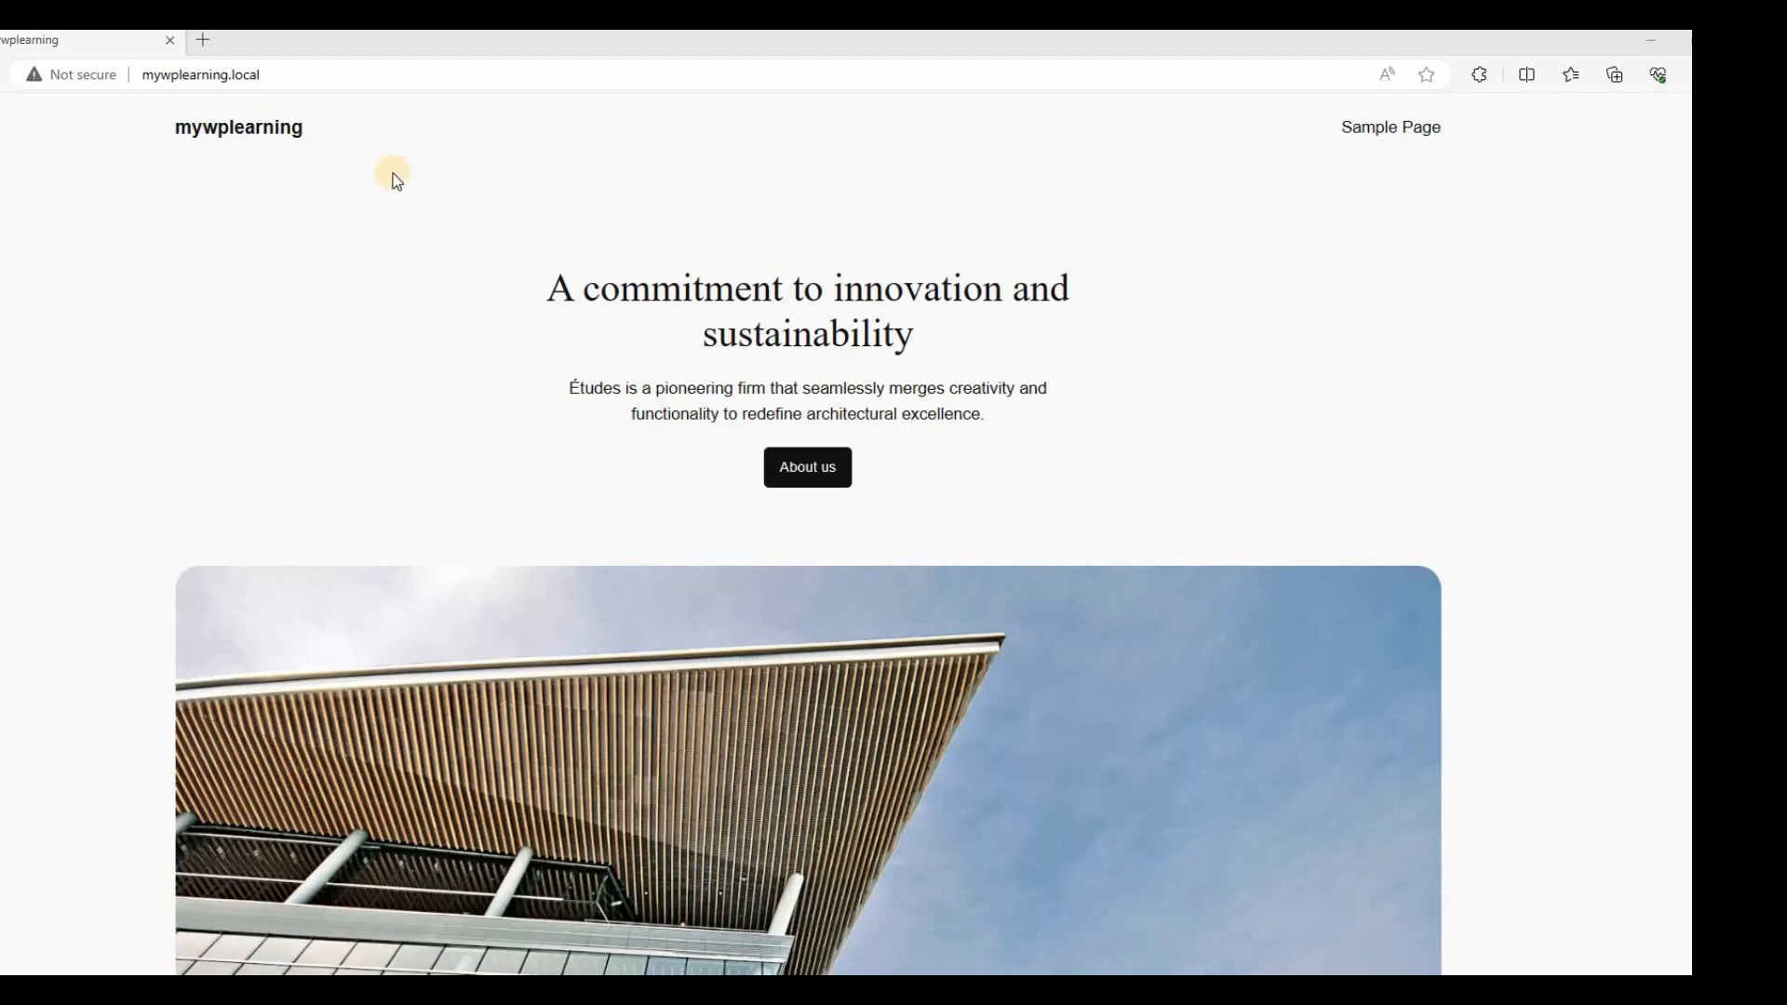
Scroll down through the mywplearning.local front page in Edge and back up.
{"action": "left_click", "coordinate": [253, 72]}
{"action": "scroll", "coordinate": [647, 348], "scroll_direction": "down", "scroll_amount": 20}
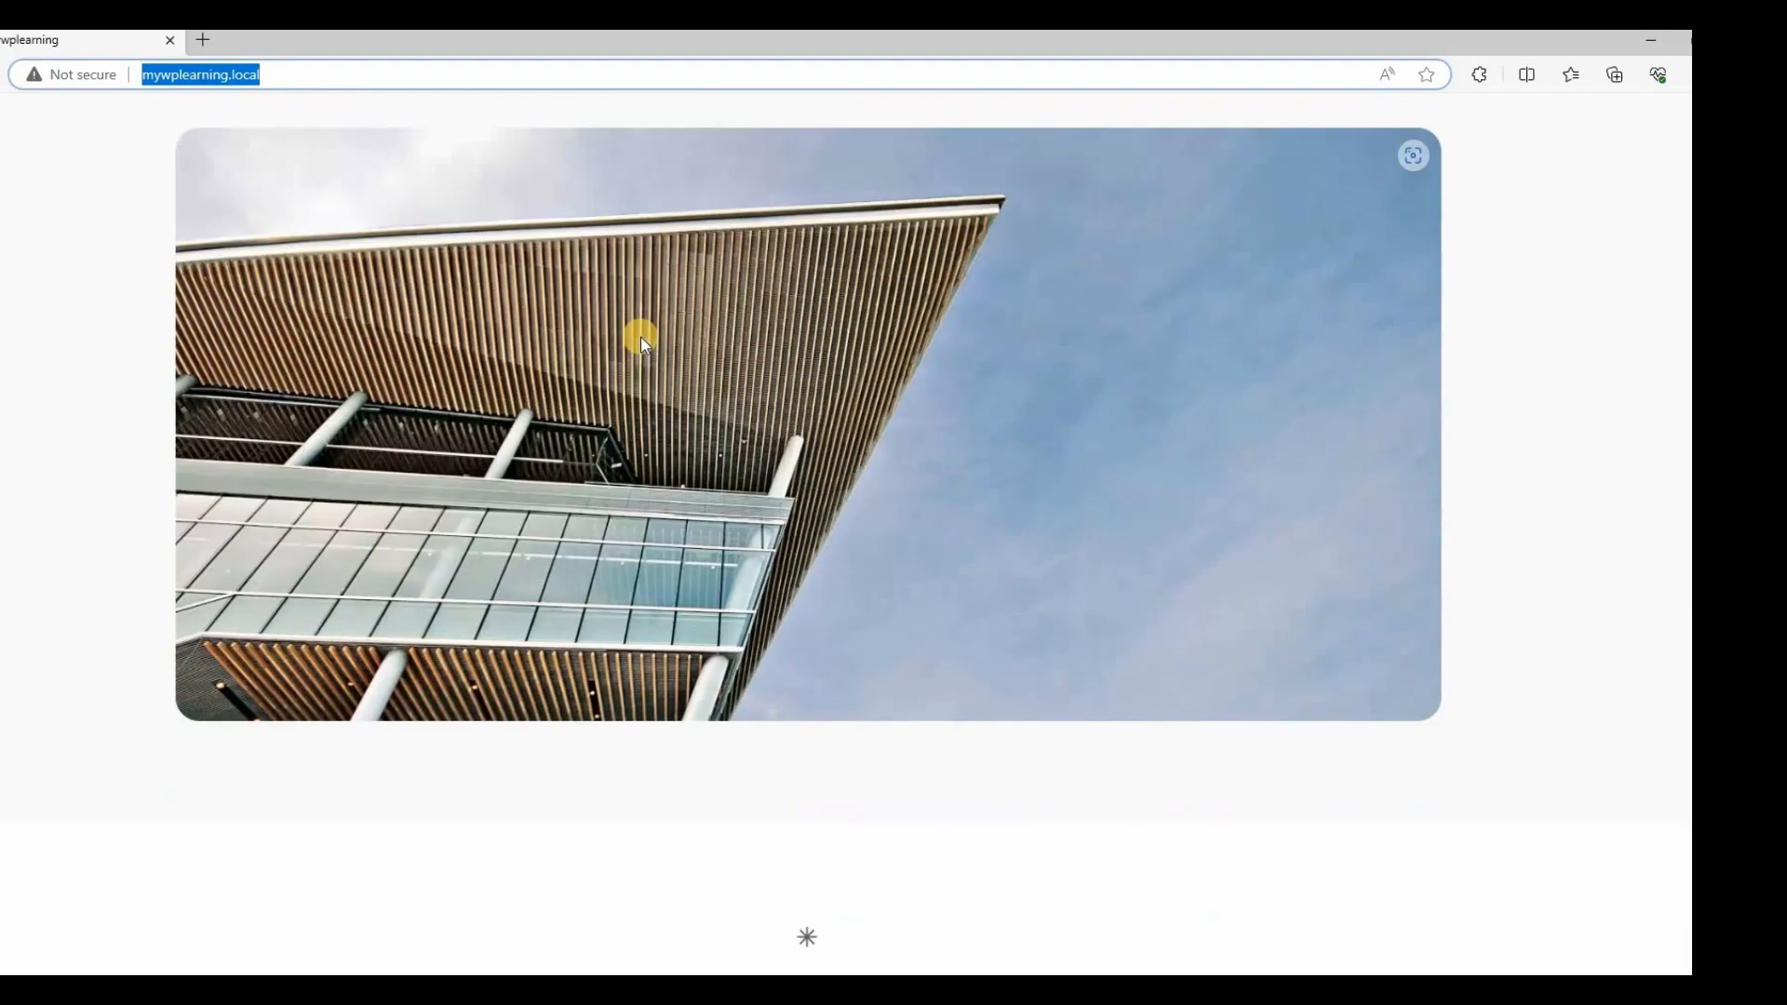
{"action": "scroll", "coordinate": [645, 353], "scroll_direction": "down", "scroll_amount": 20}
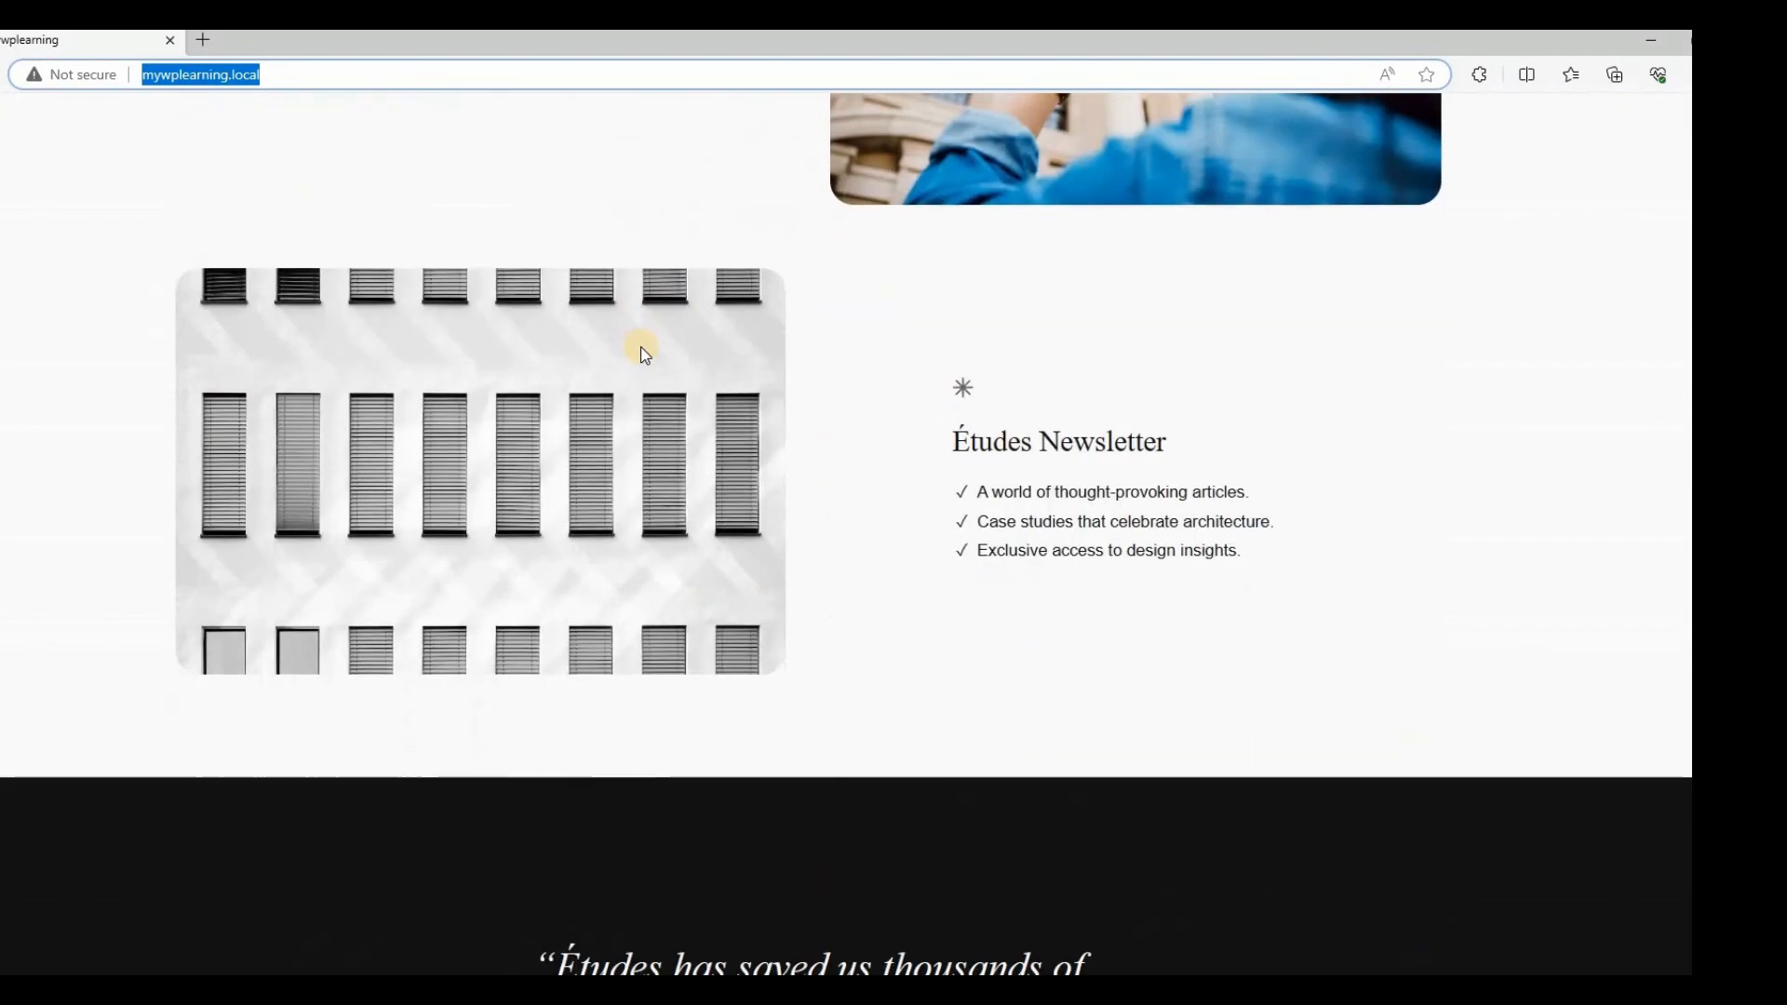
{"action": "scroll", "coordinate": [643, 354], "scroll_direction": "up", "scroll_amount": 20}
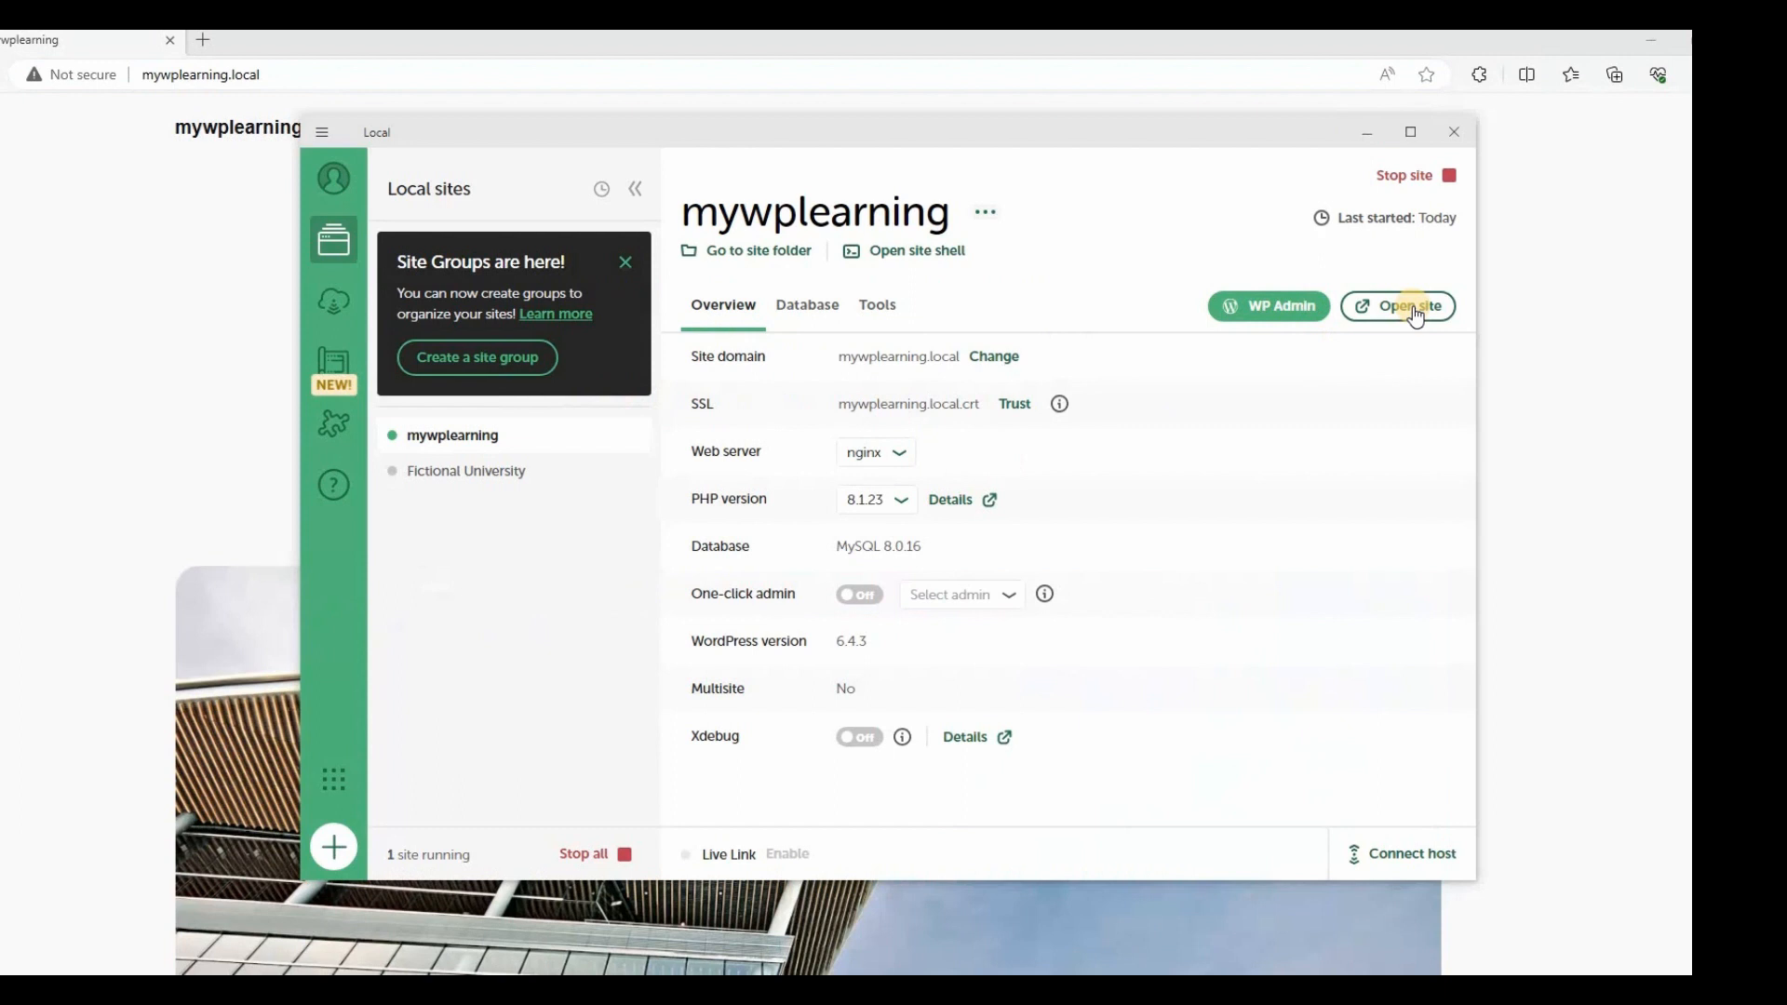
Log in to the mywplearning WP Admin without saving the password.
{"action": "left_click", "coordinate": [1289, 307]}
{"action": "left_click", "coordinate": [801, 383]}
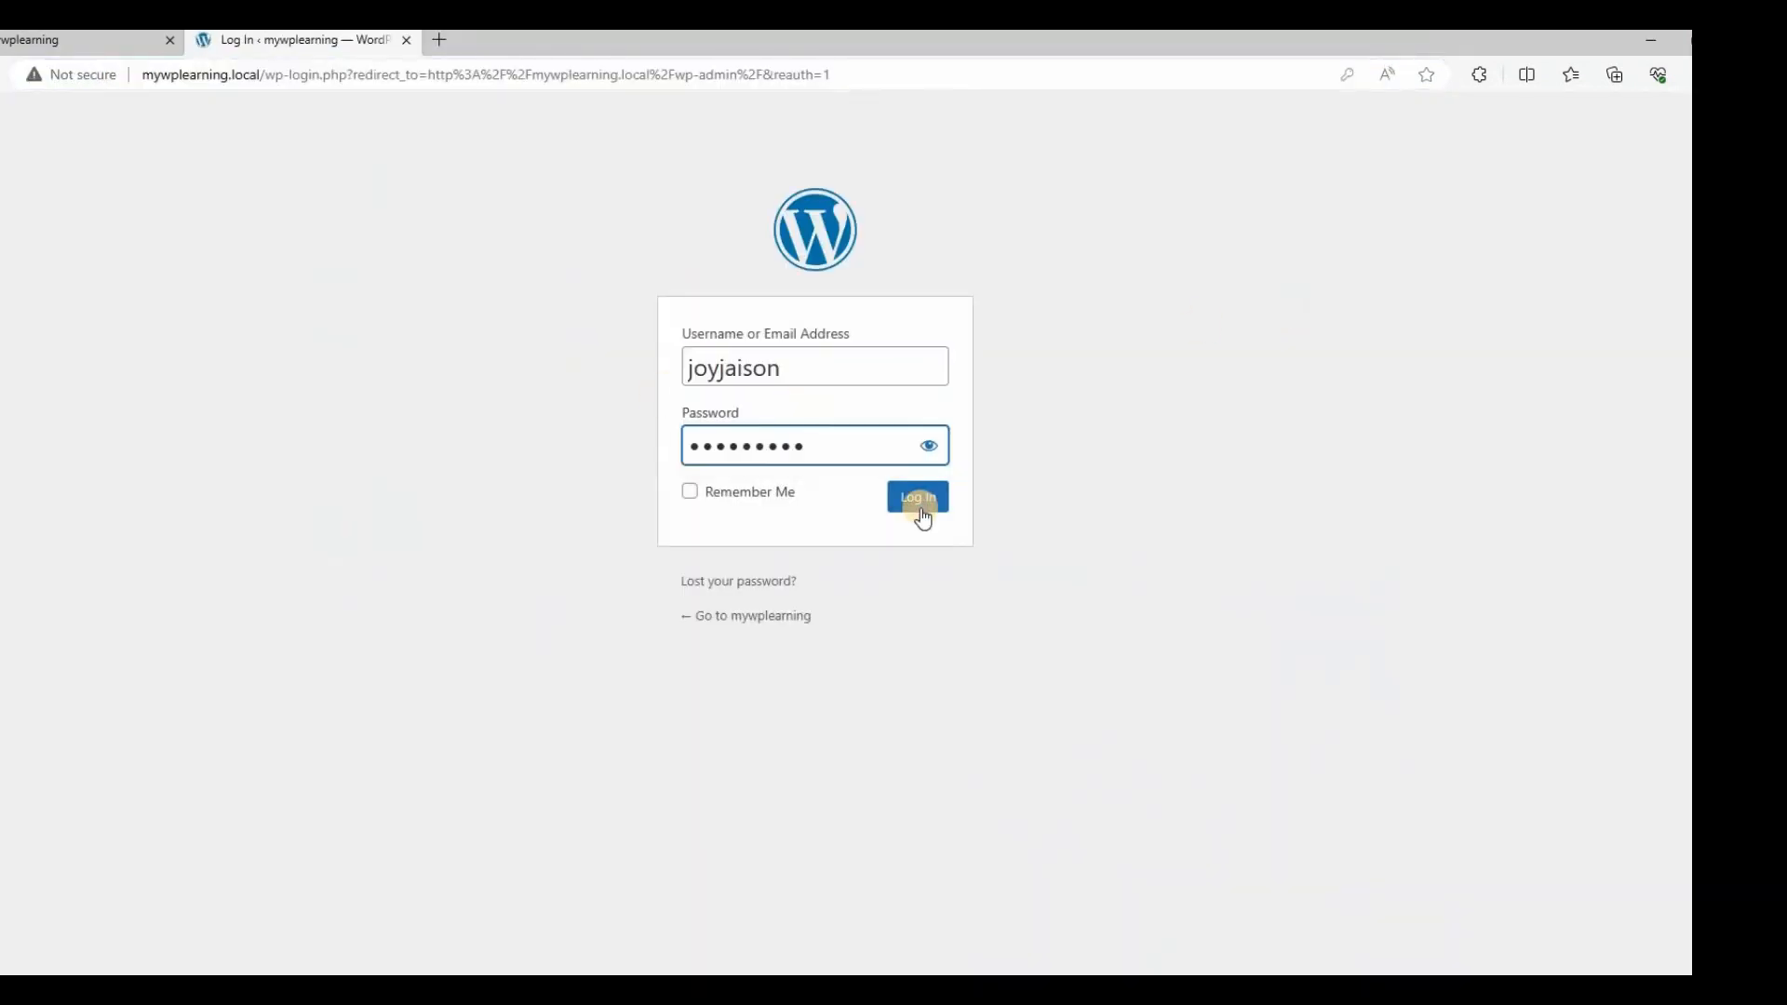
{"action": "left_click", "coordinate": [920, 505]}
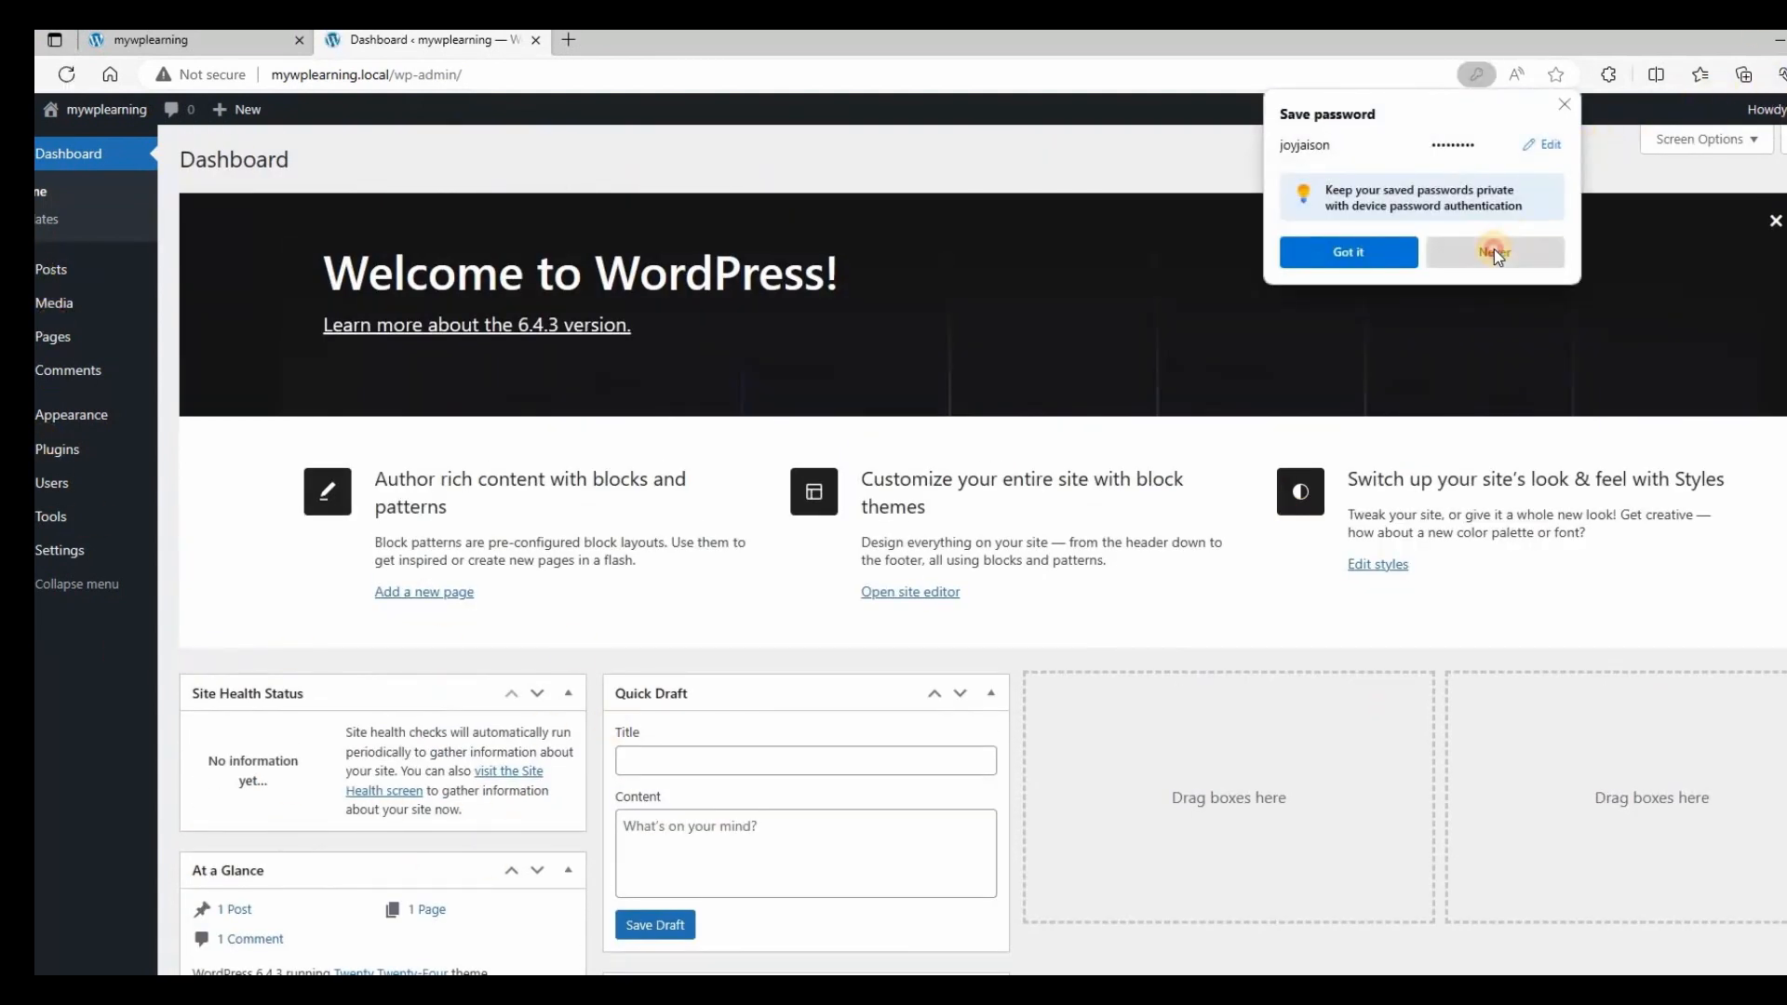
{"action": "left_click", "coordinate": [1494, 251]}
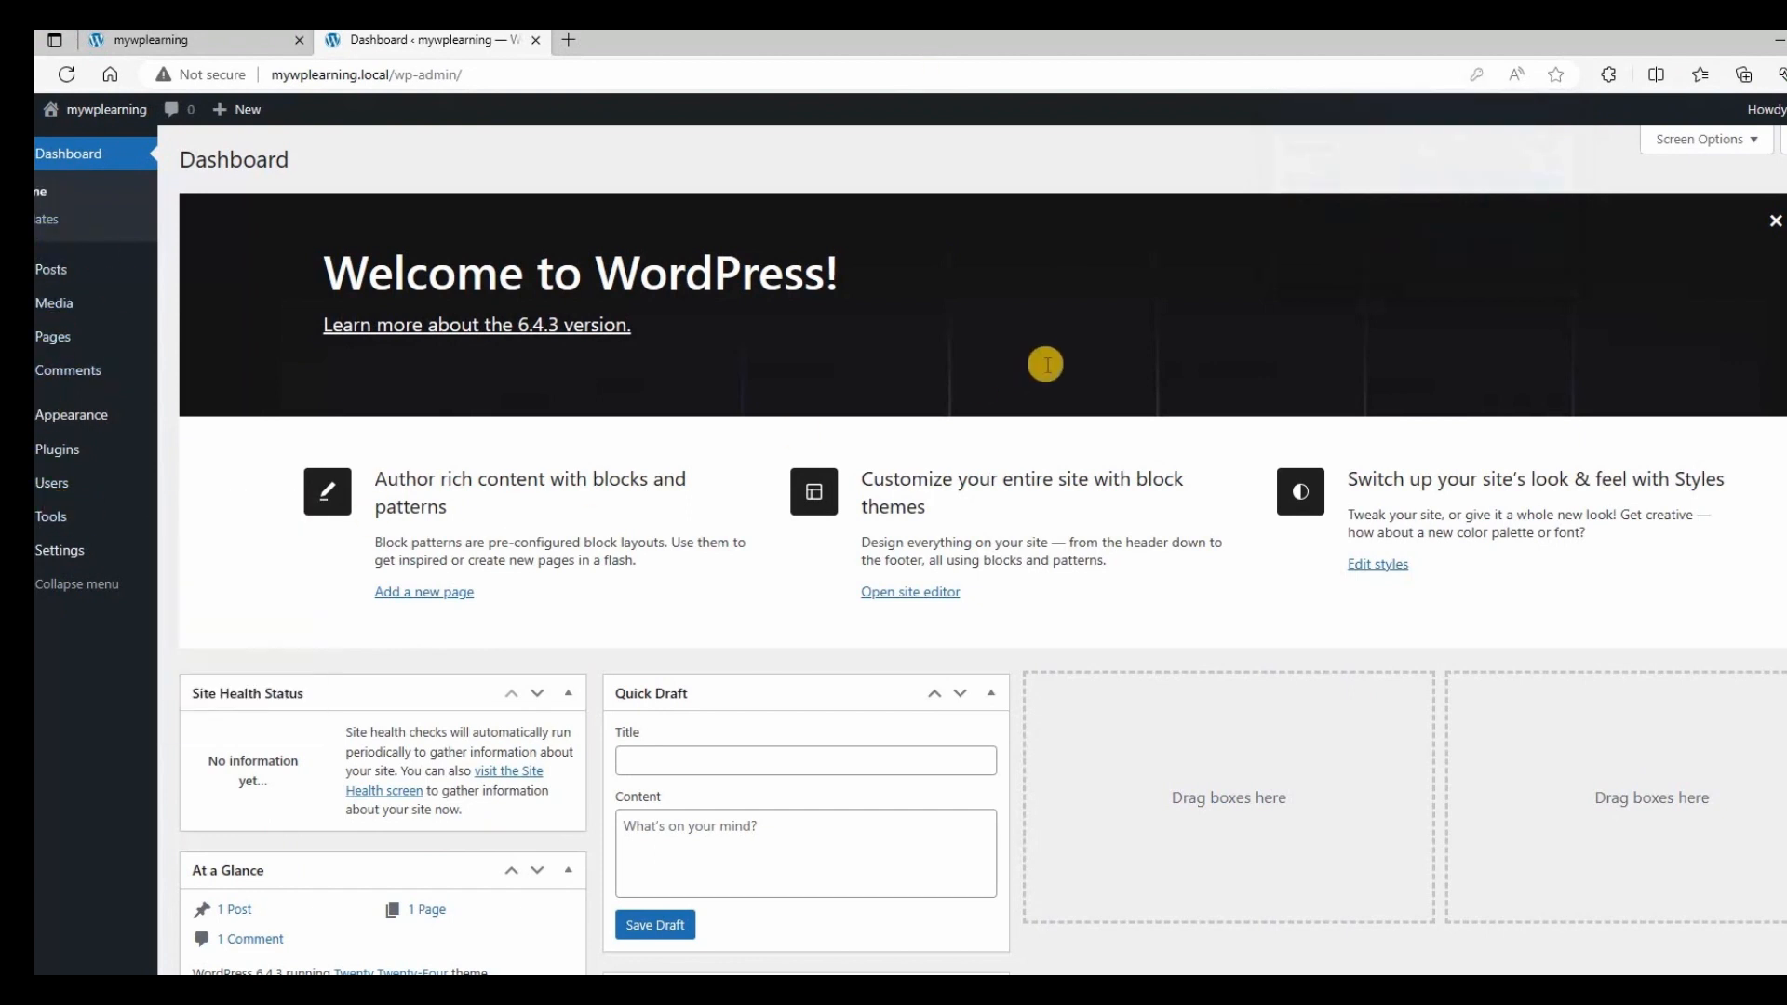
{"action": "scroll", "coordinate": [1047, 372], "scroll_direction": "down", "scroll_amount": 4}
{"action": "scroll", "coordinate": [1049, 382], "scroll_direction": "up", "scroll_amount": 4}
Browse the Posts and Pages lists, return to the Dashboard, then show the front-page tab.
{"action": "left_click", "coordinate": [183, 271]}
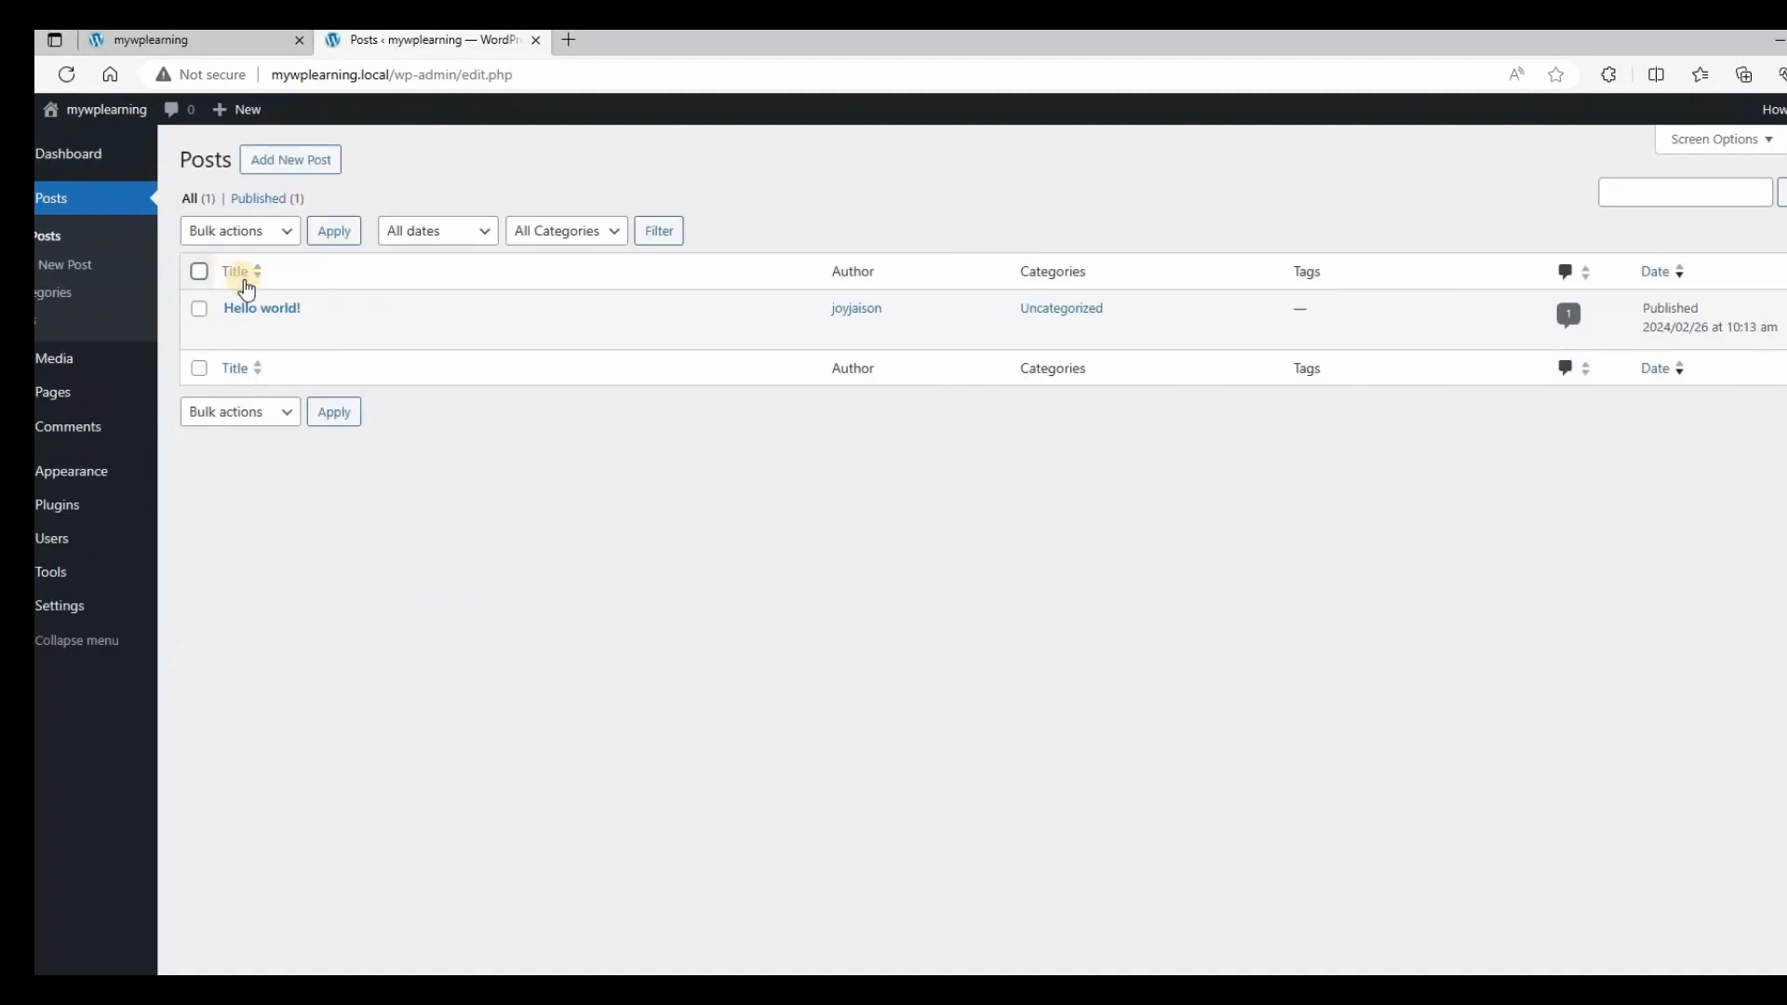
{"action": "left_click", "coordinate": [56, 392]}
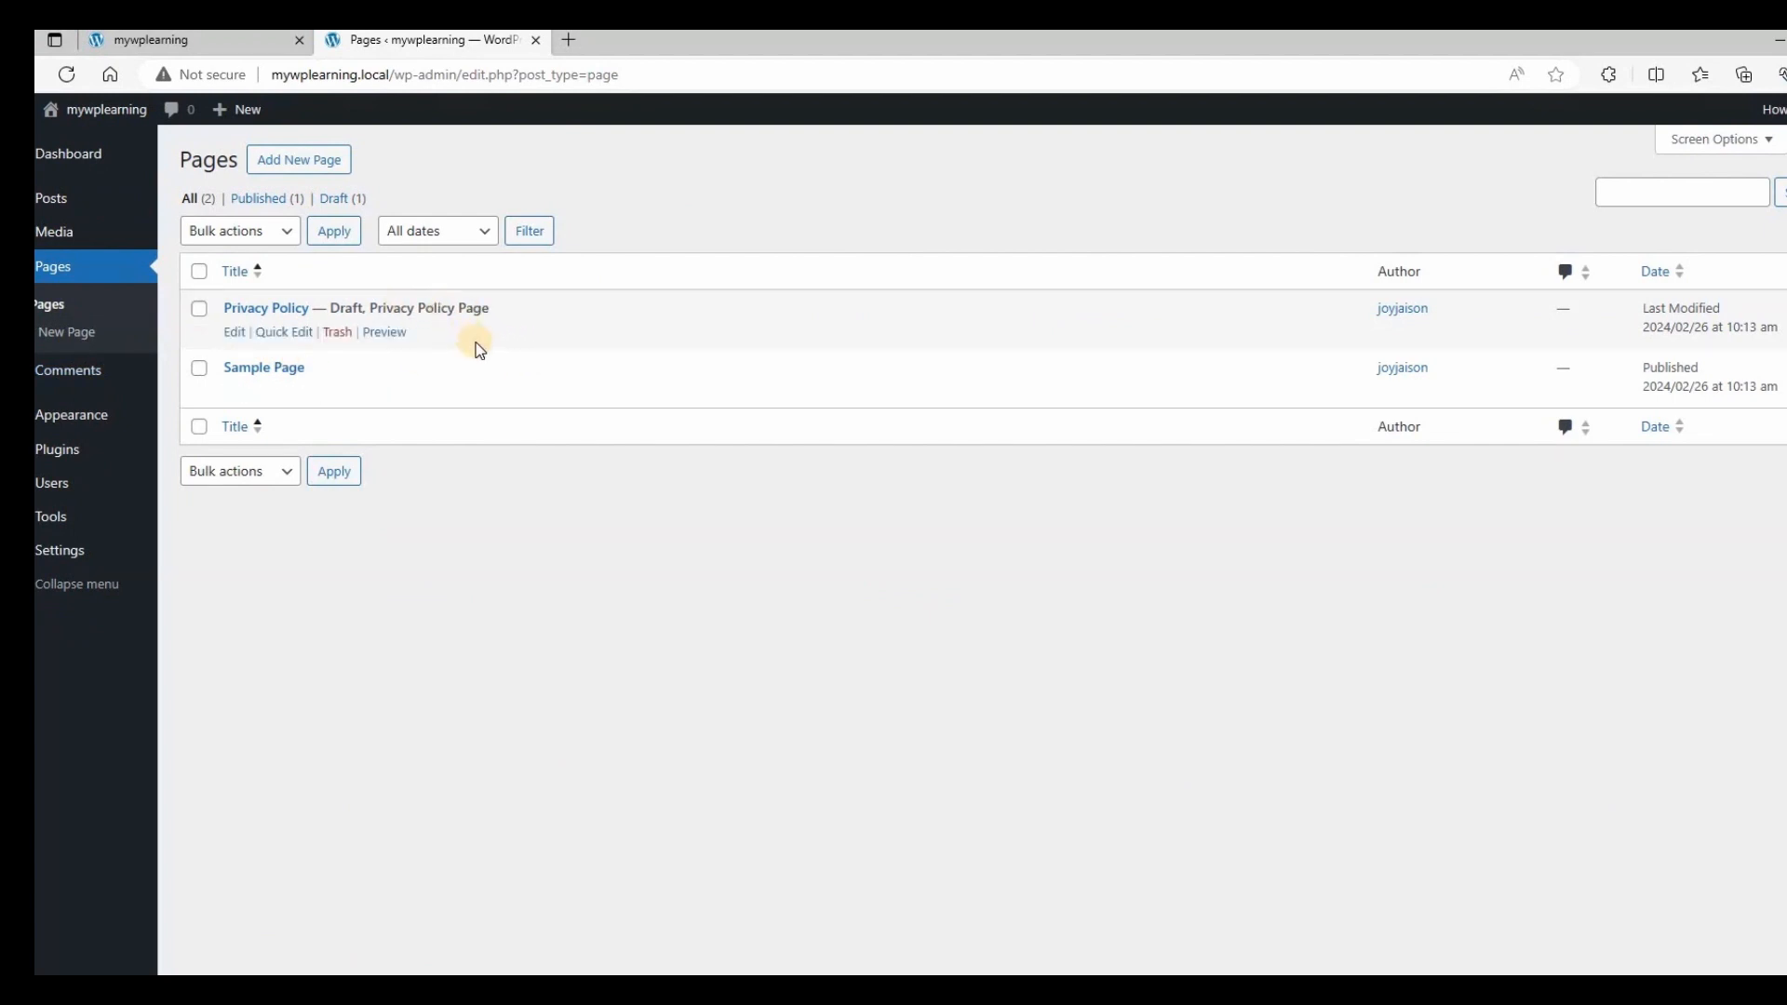
{"action": "left_click", "coordinate": [70, 164]}
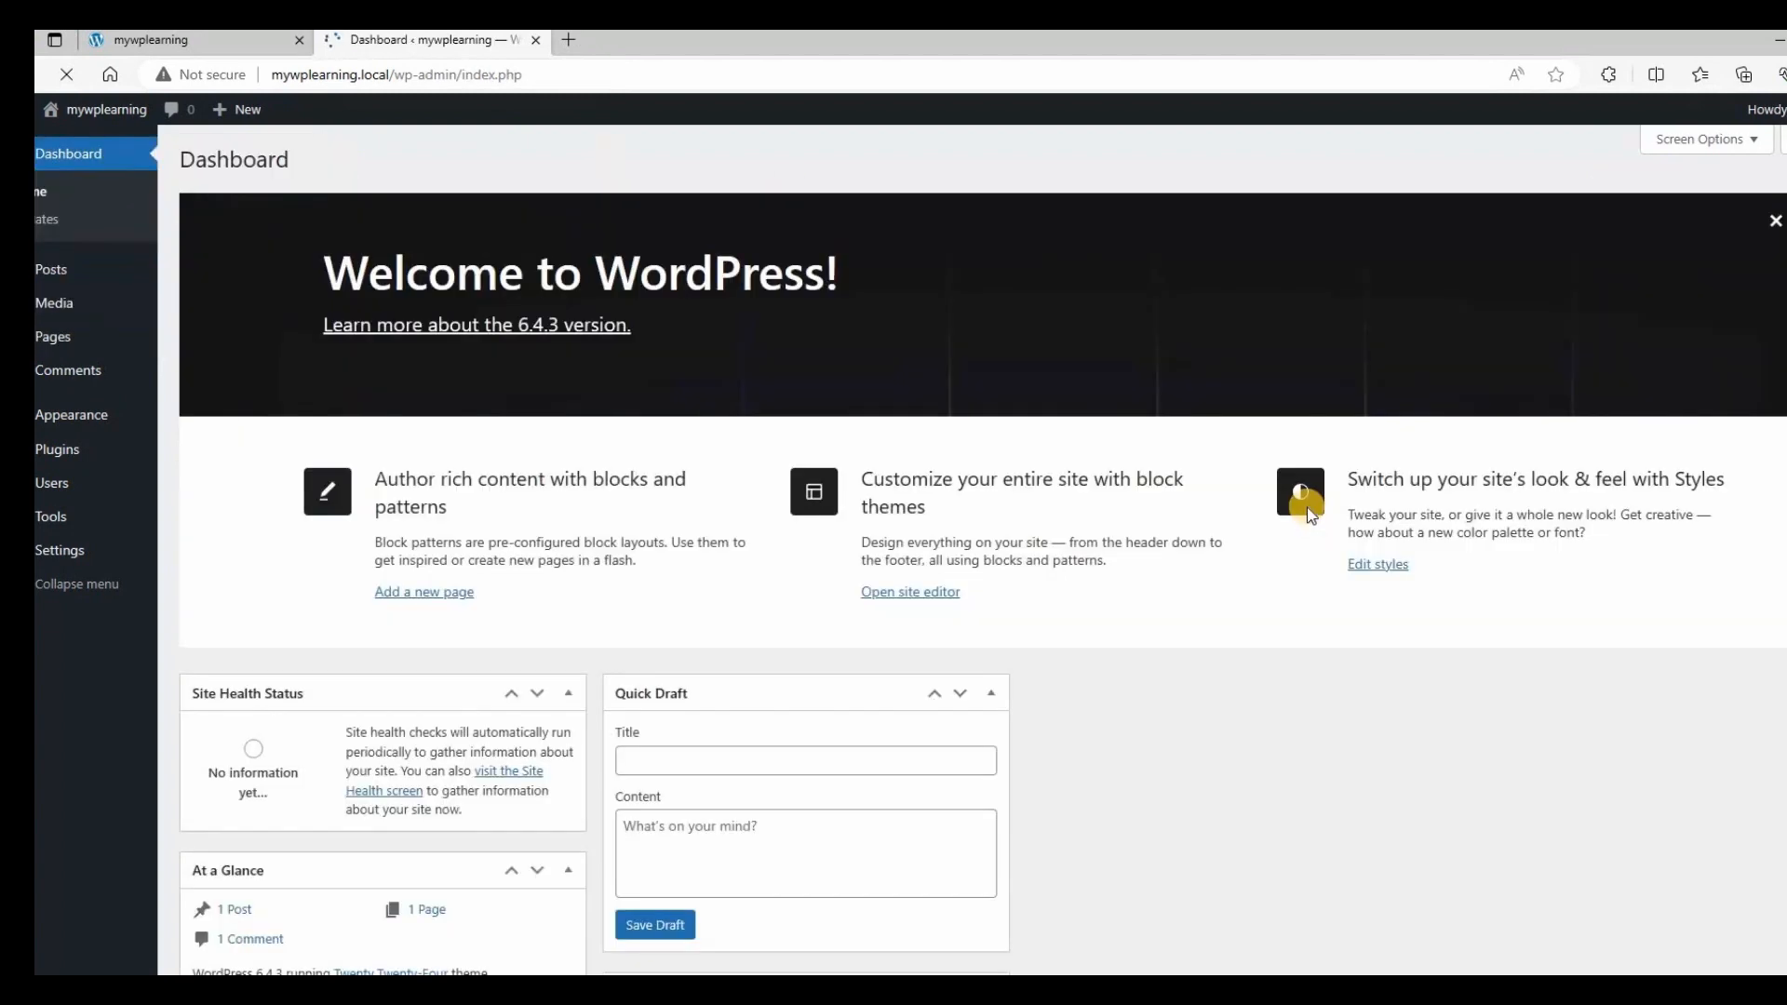
{"action": "scroll", "coordinate": [1399, 580], "scroll_direction": "down", "scroll_amount": 4}
{"action": "scroll", "coordinate": [1141, 441], "scroll_direction": "up", "scroll_amount": 4}
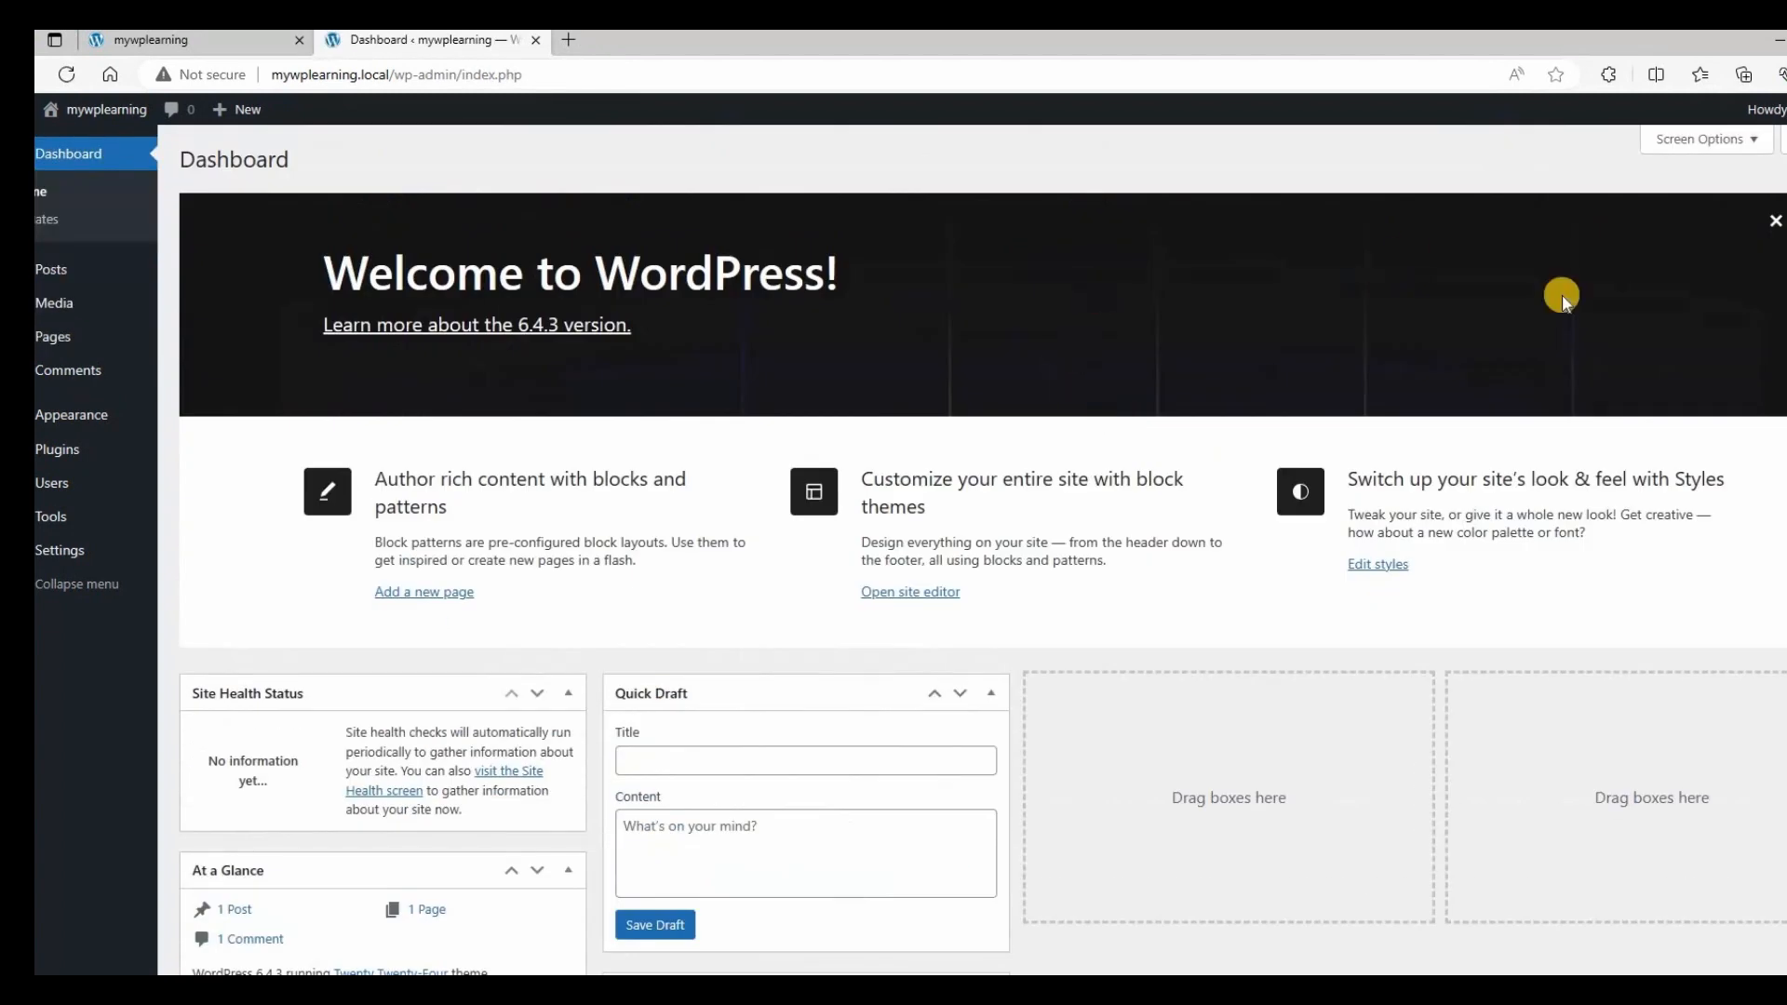
{"action": "left_click", "coordinate": [148, 39]}
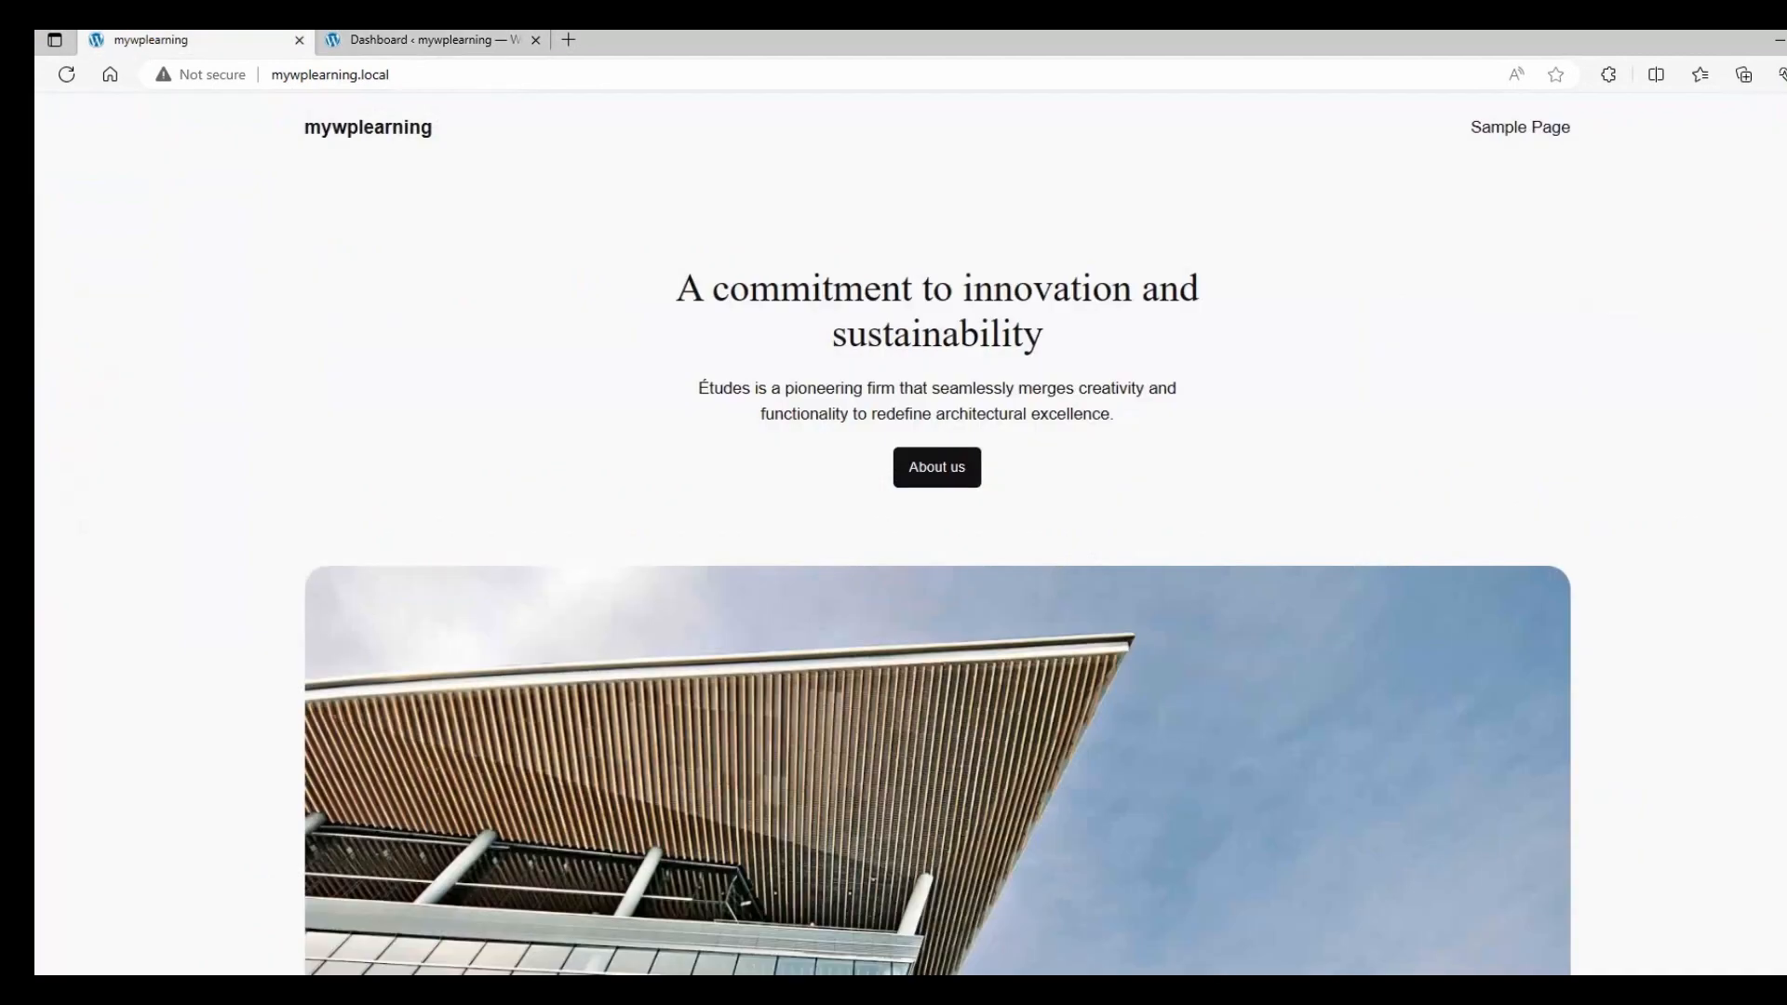
Stop the mywplearning site in Local and reload mywplearning.local to see the 502 Request Error.
{"action": "left_click", "coordinate": [399, 40]}
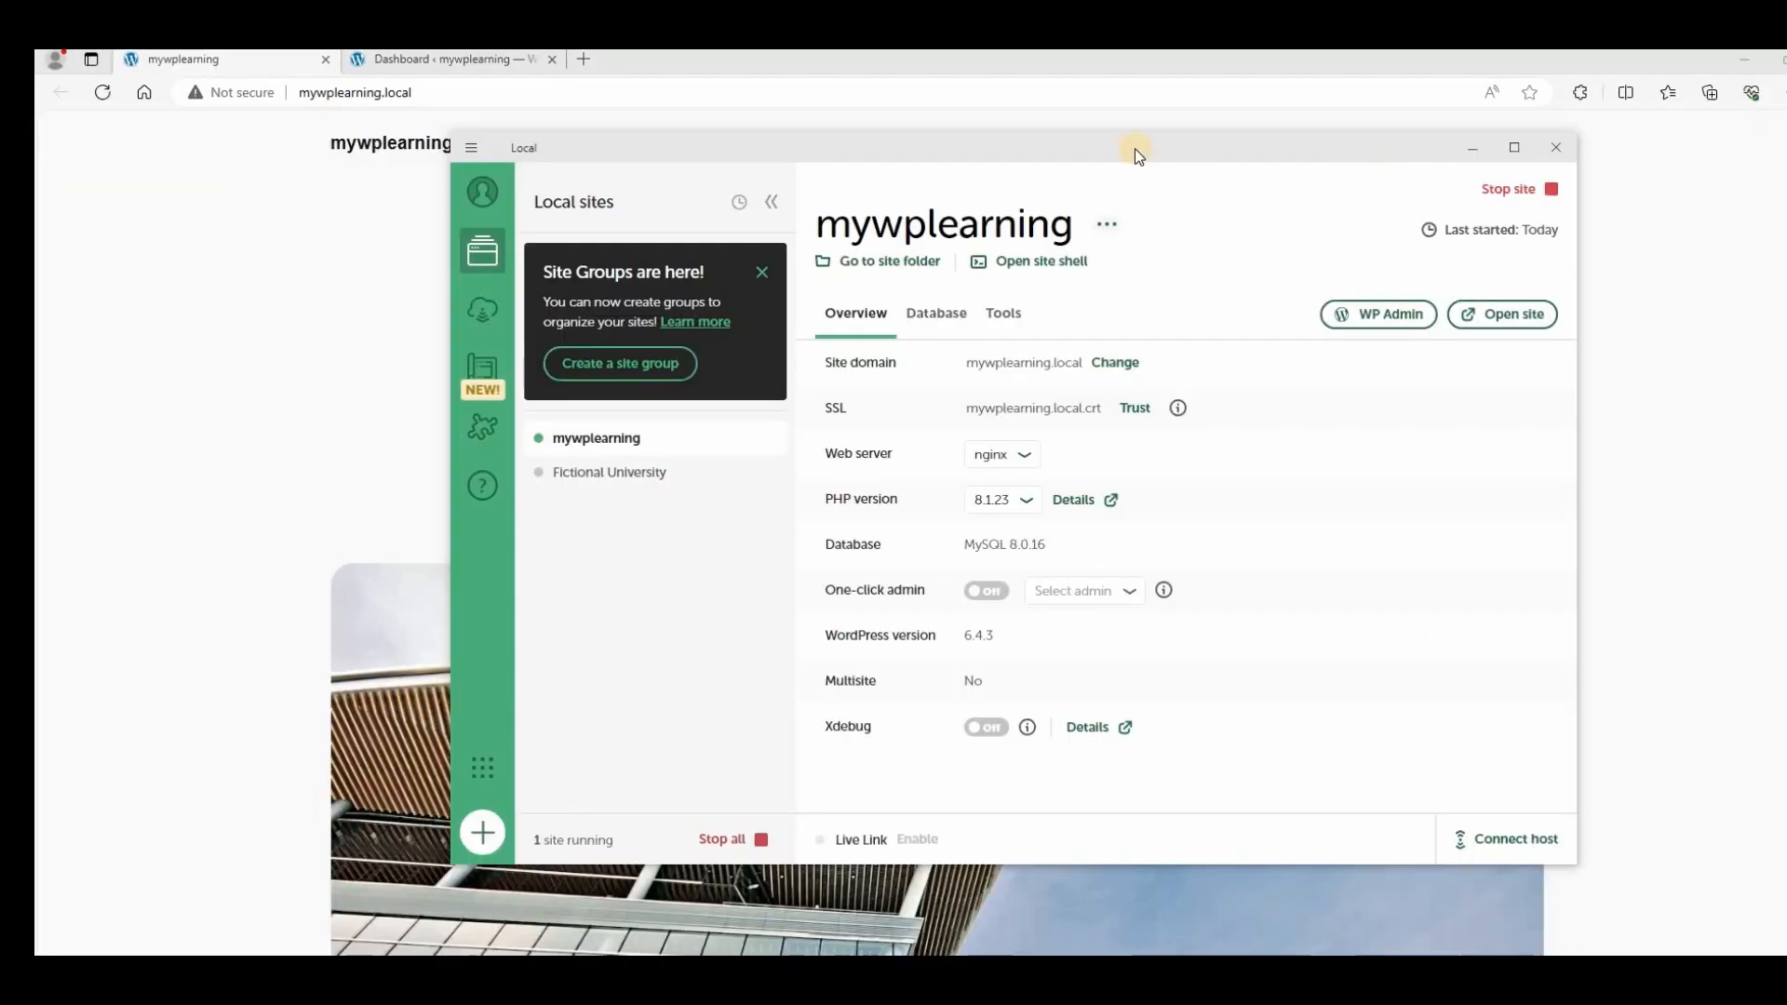
{"action": "left_click_drag", "start_coordinate": [1133, 155], "coordinate": [1125, 173]}
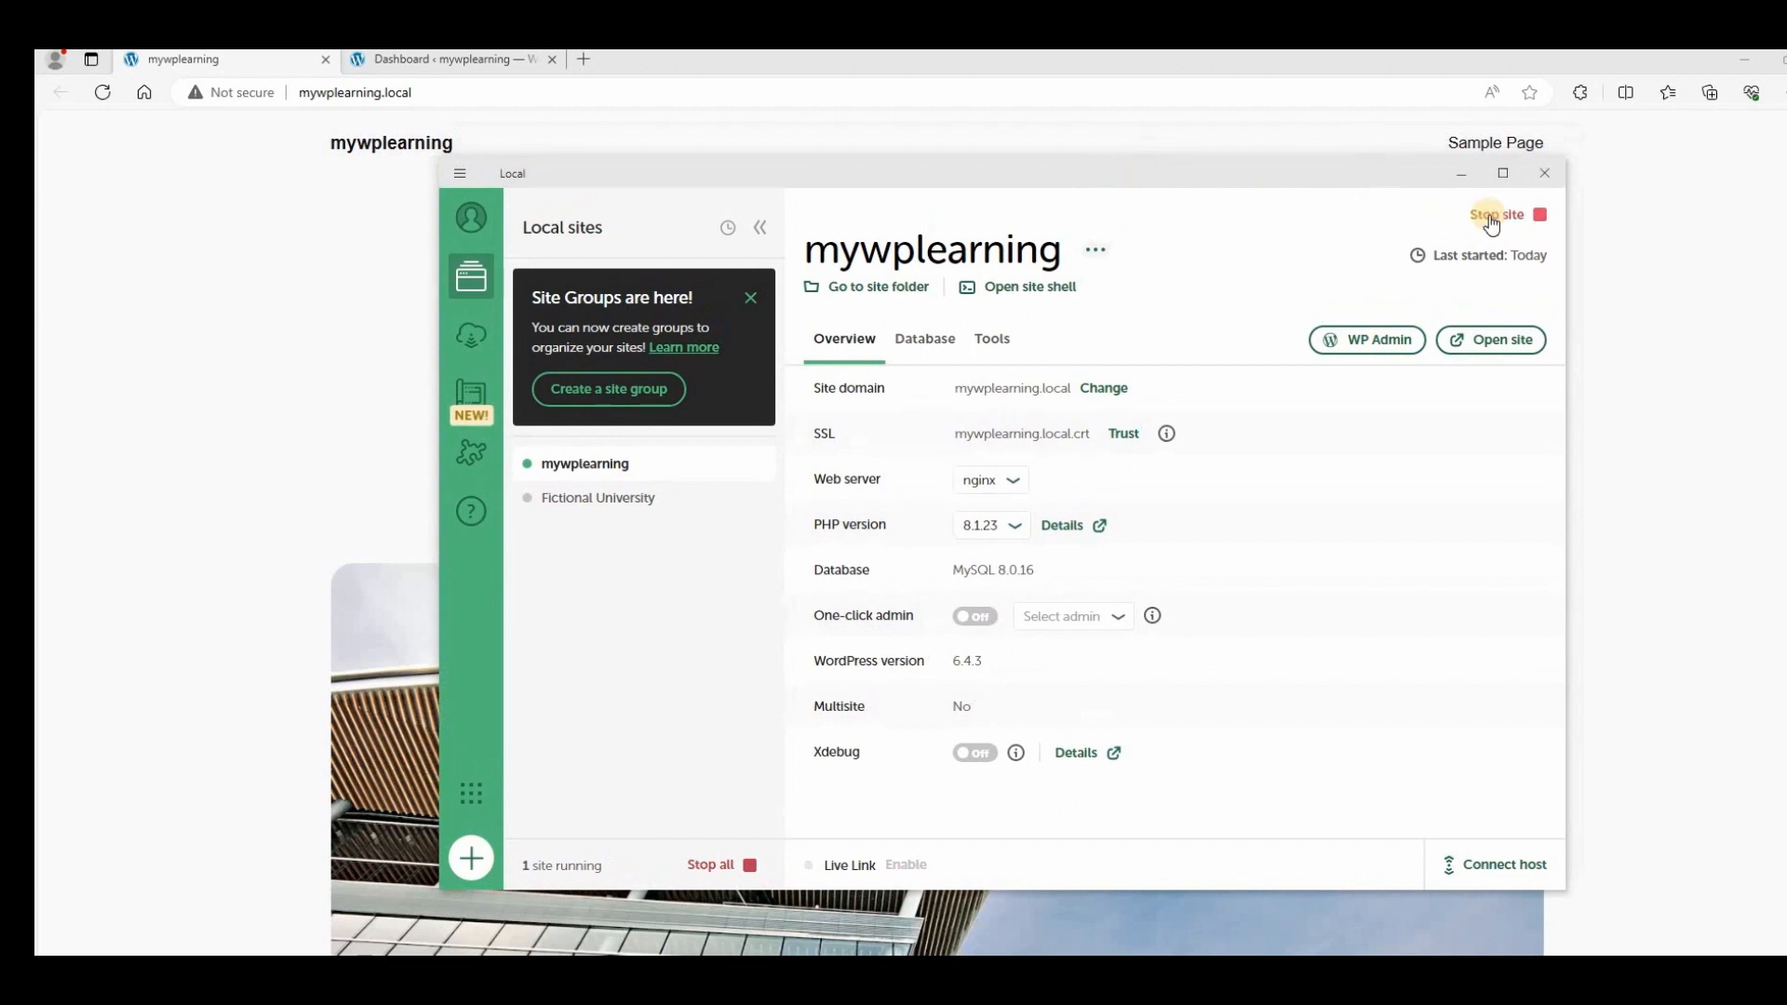
{"action": "left_click", "coordinate": [1490, 218]}
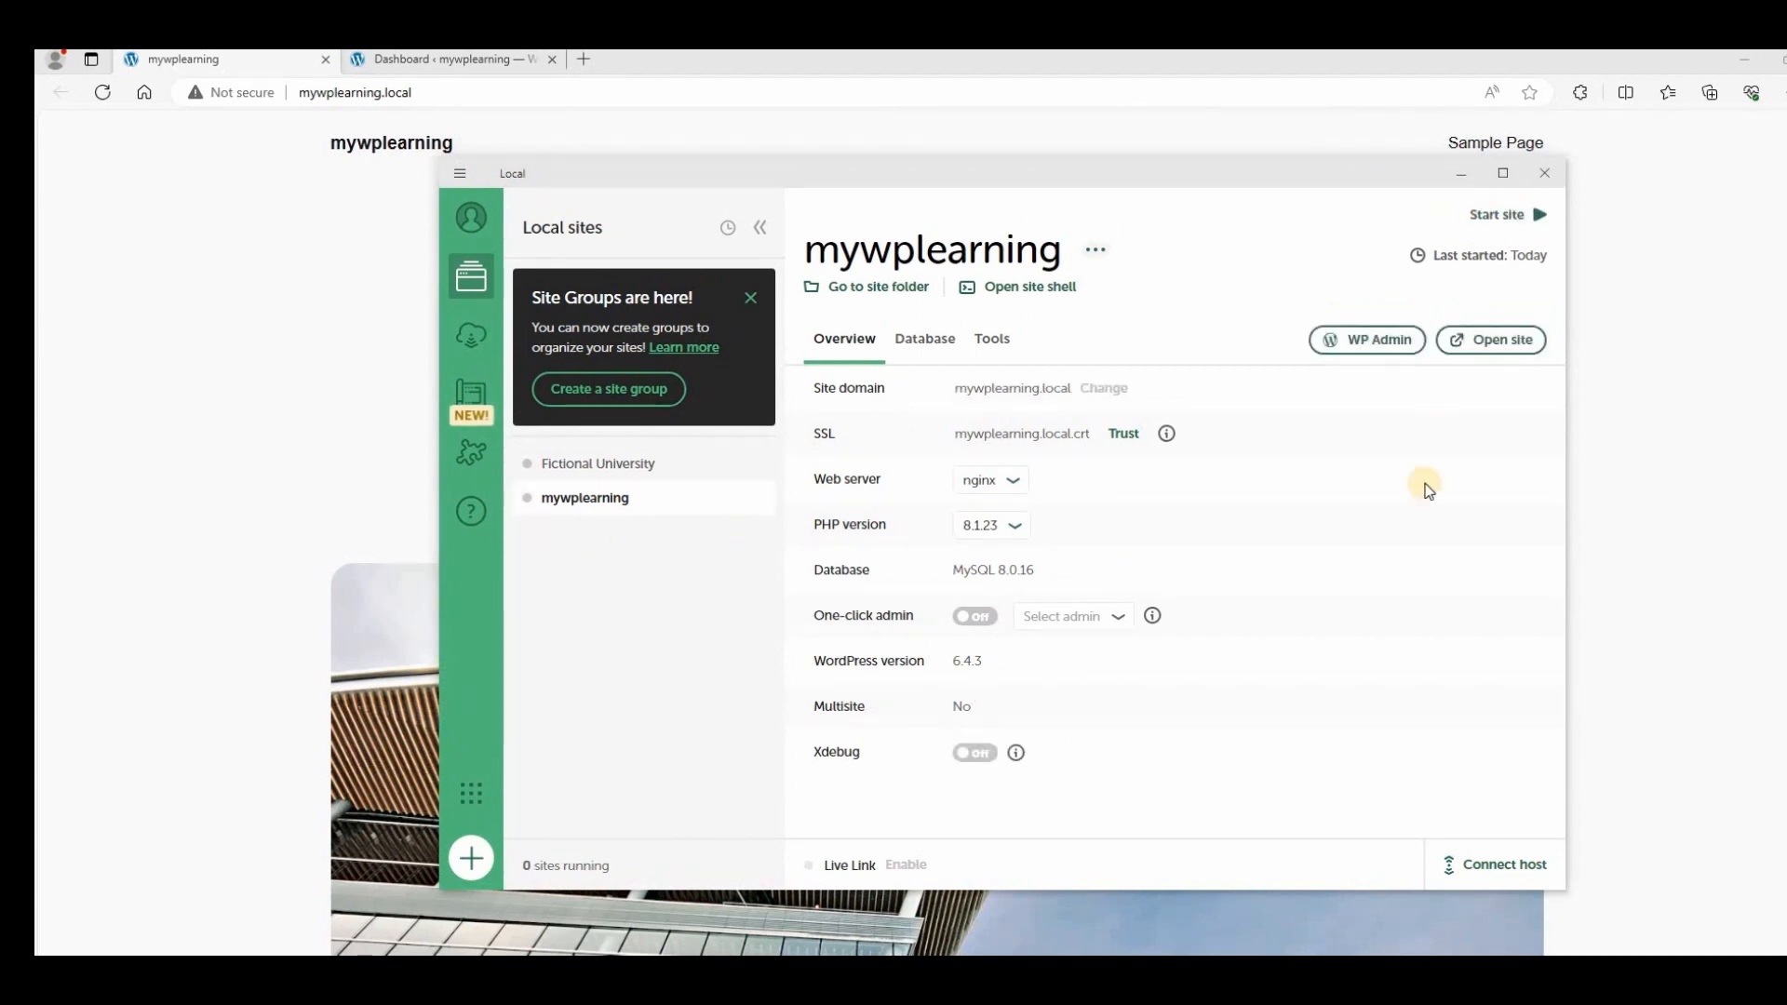
{"action": "left_click", "coordinate": [370, 92]}
{"action": "key", "text": "Return"}
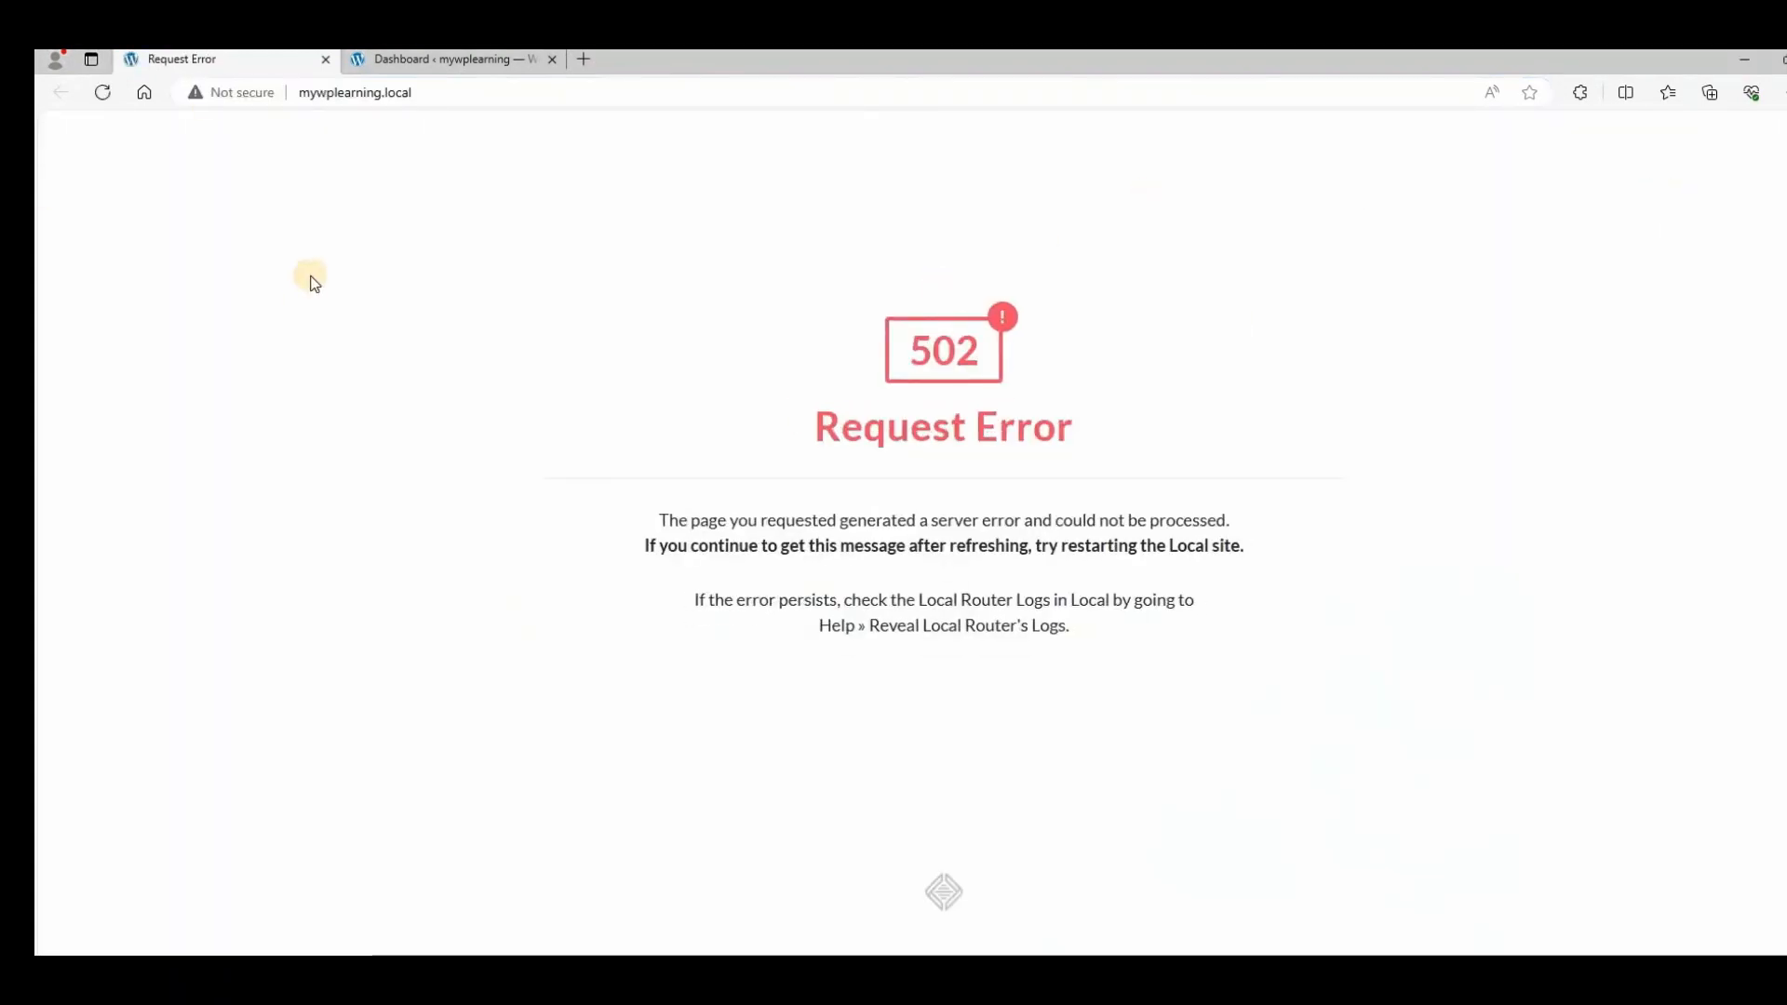
Reload the admin dashboard tab, then return to the mywplearning front page, now loading normally.
{"action": "left_click", "coordinate": [471, 60]}
{"action": "left_click", "coordinate": [551, 105]}
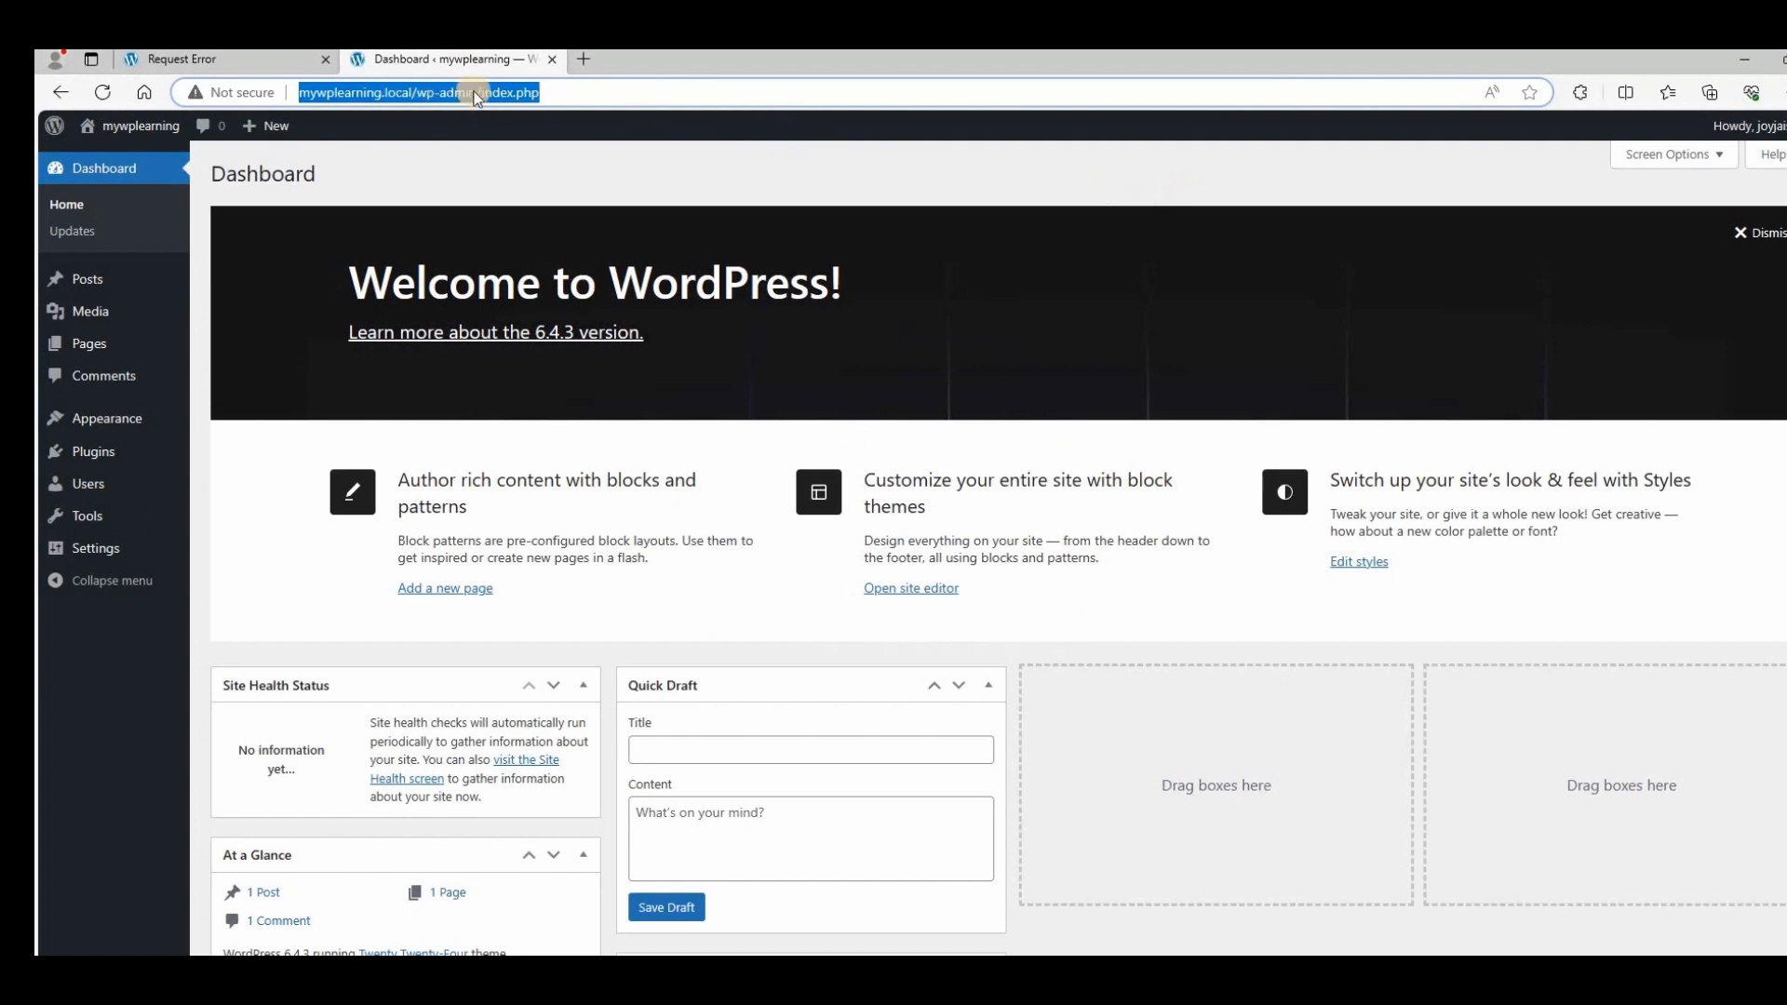
{"action": "key", "text": "Return"}
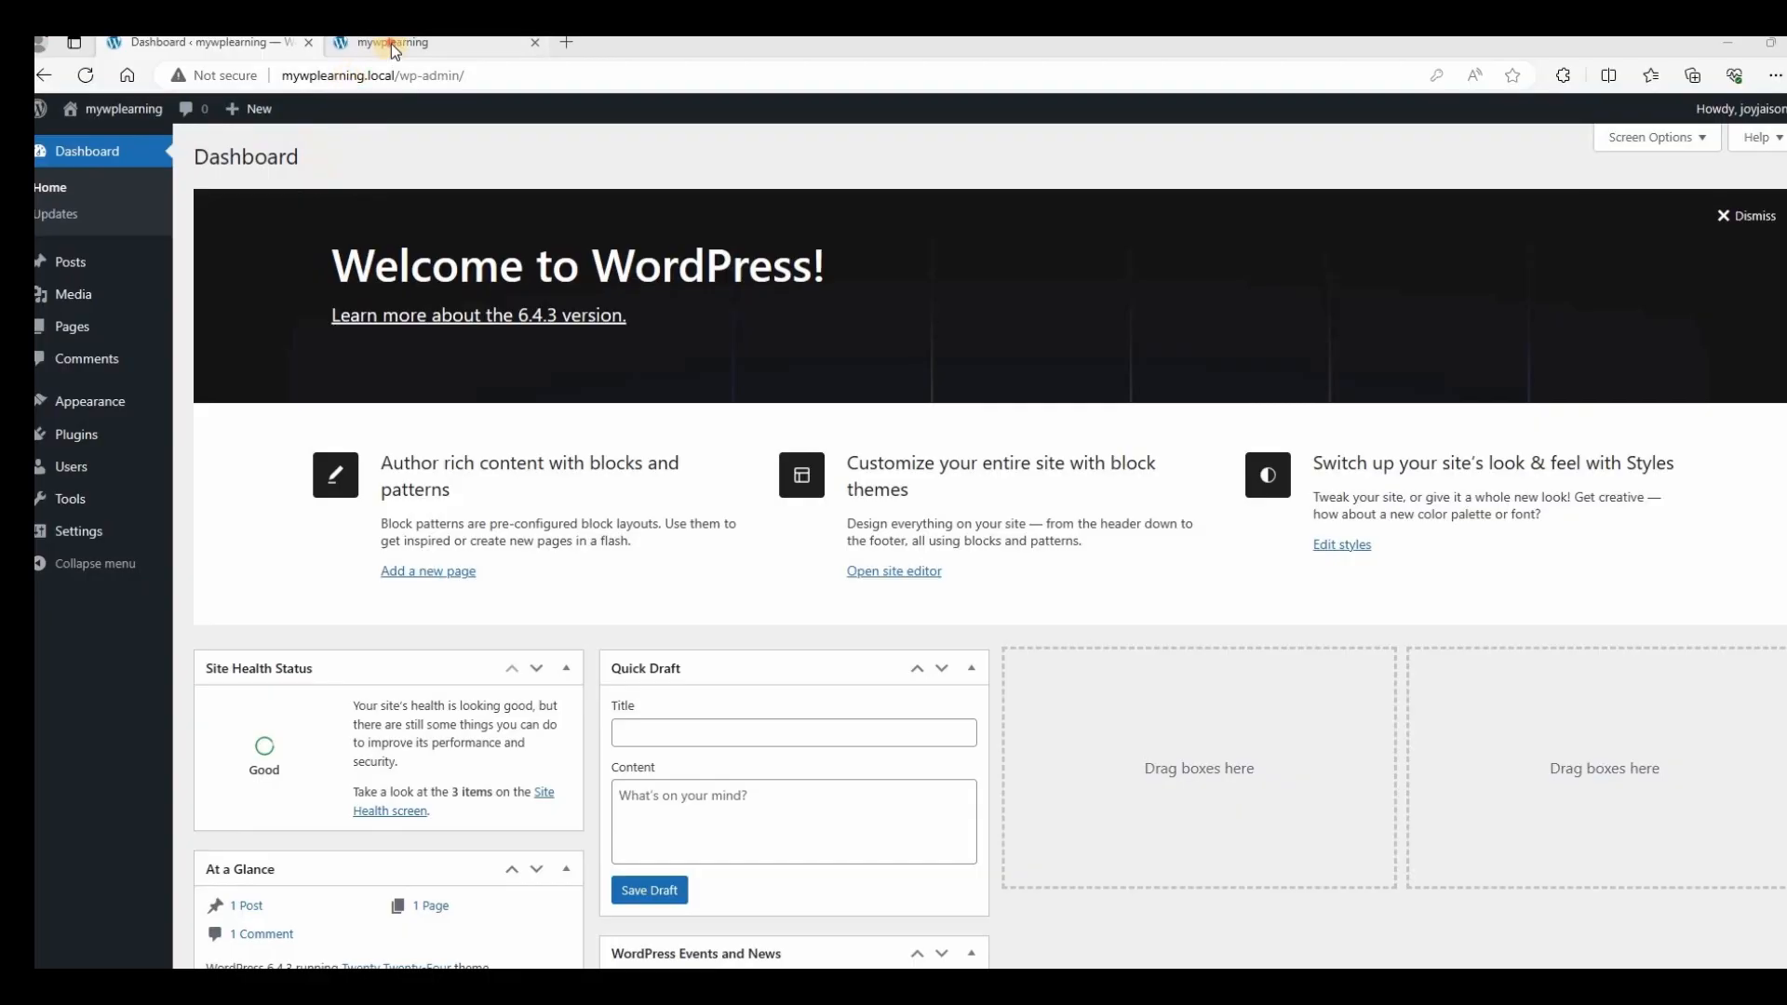
{"action": "left_click", "coordinate": [391, 43]}
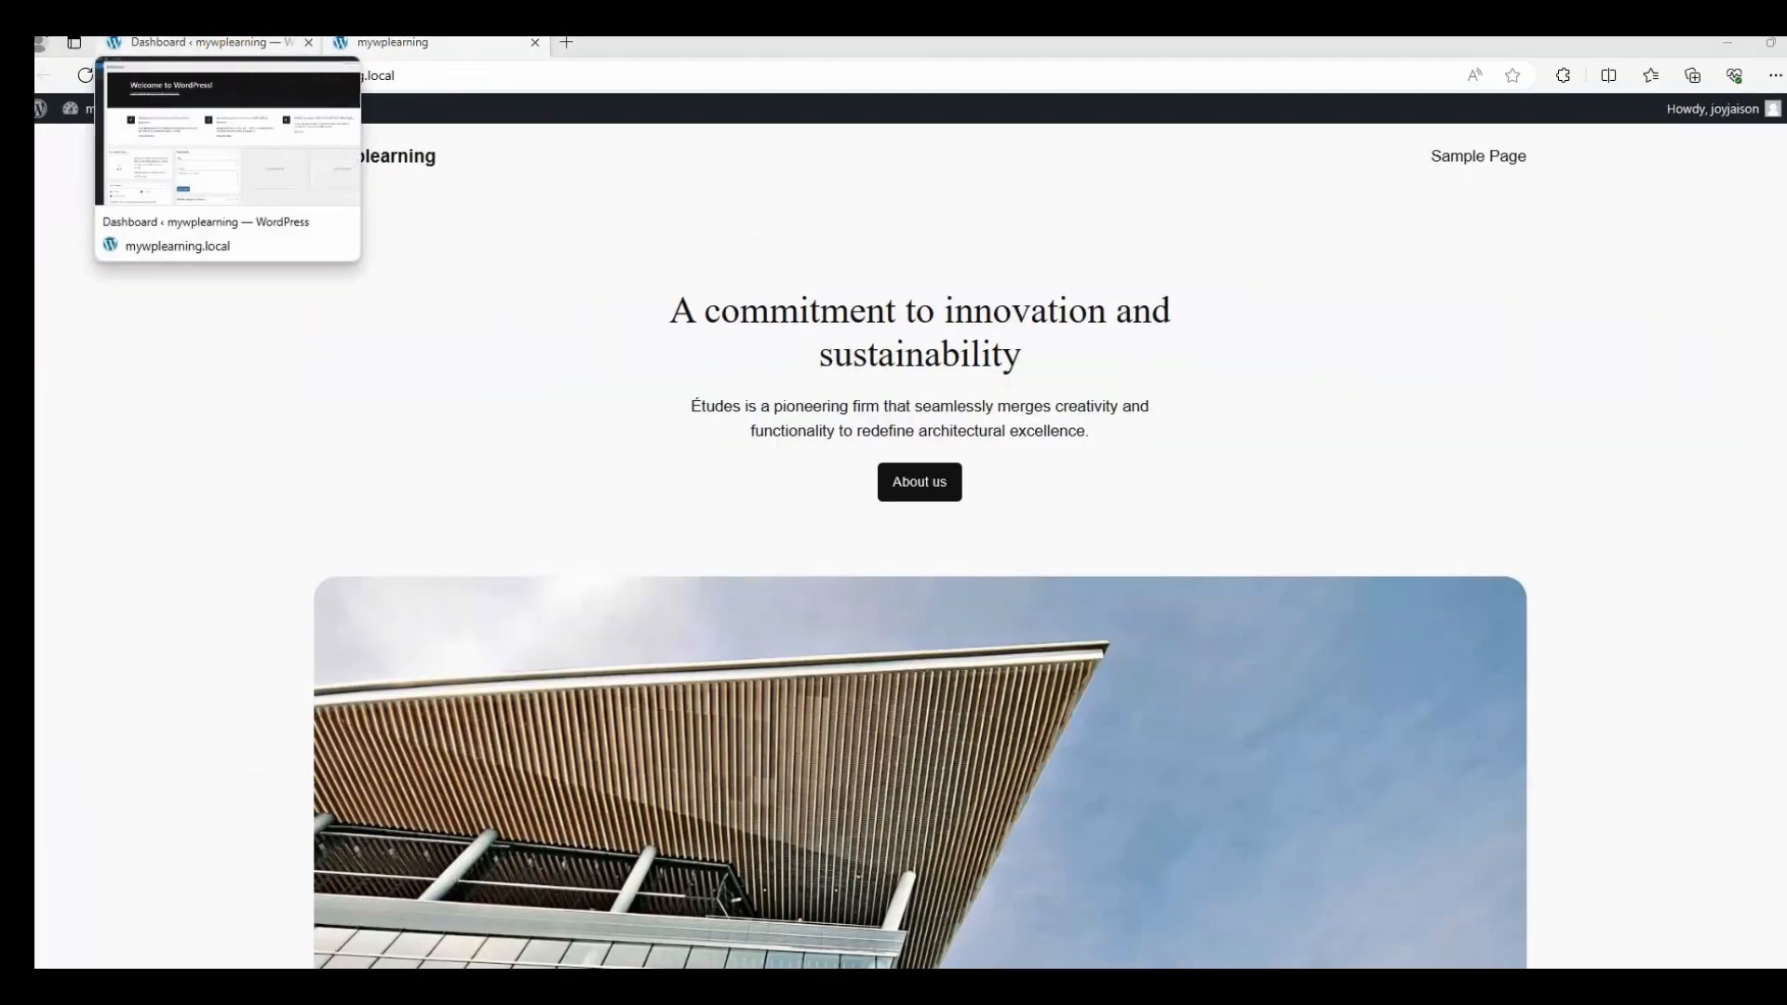
Activate the Twenty Twenty-Two theme from Appearance > Themes in the WordPress dashboard.
{"action": "left_click", "coordinate": [232, 43]}
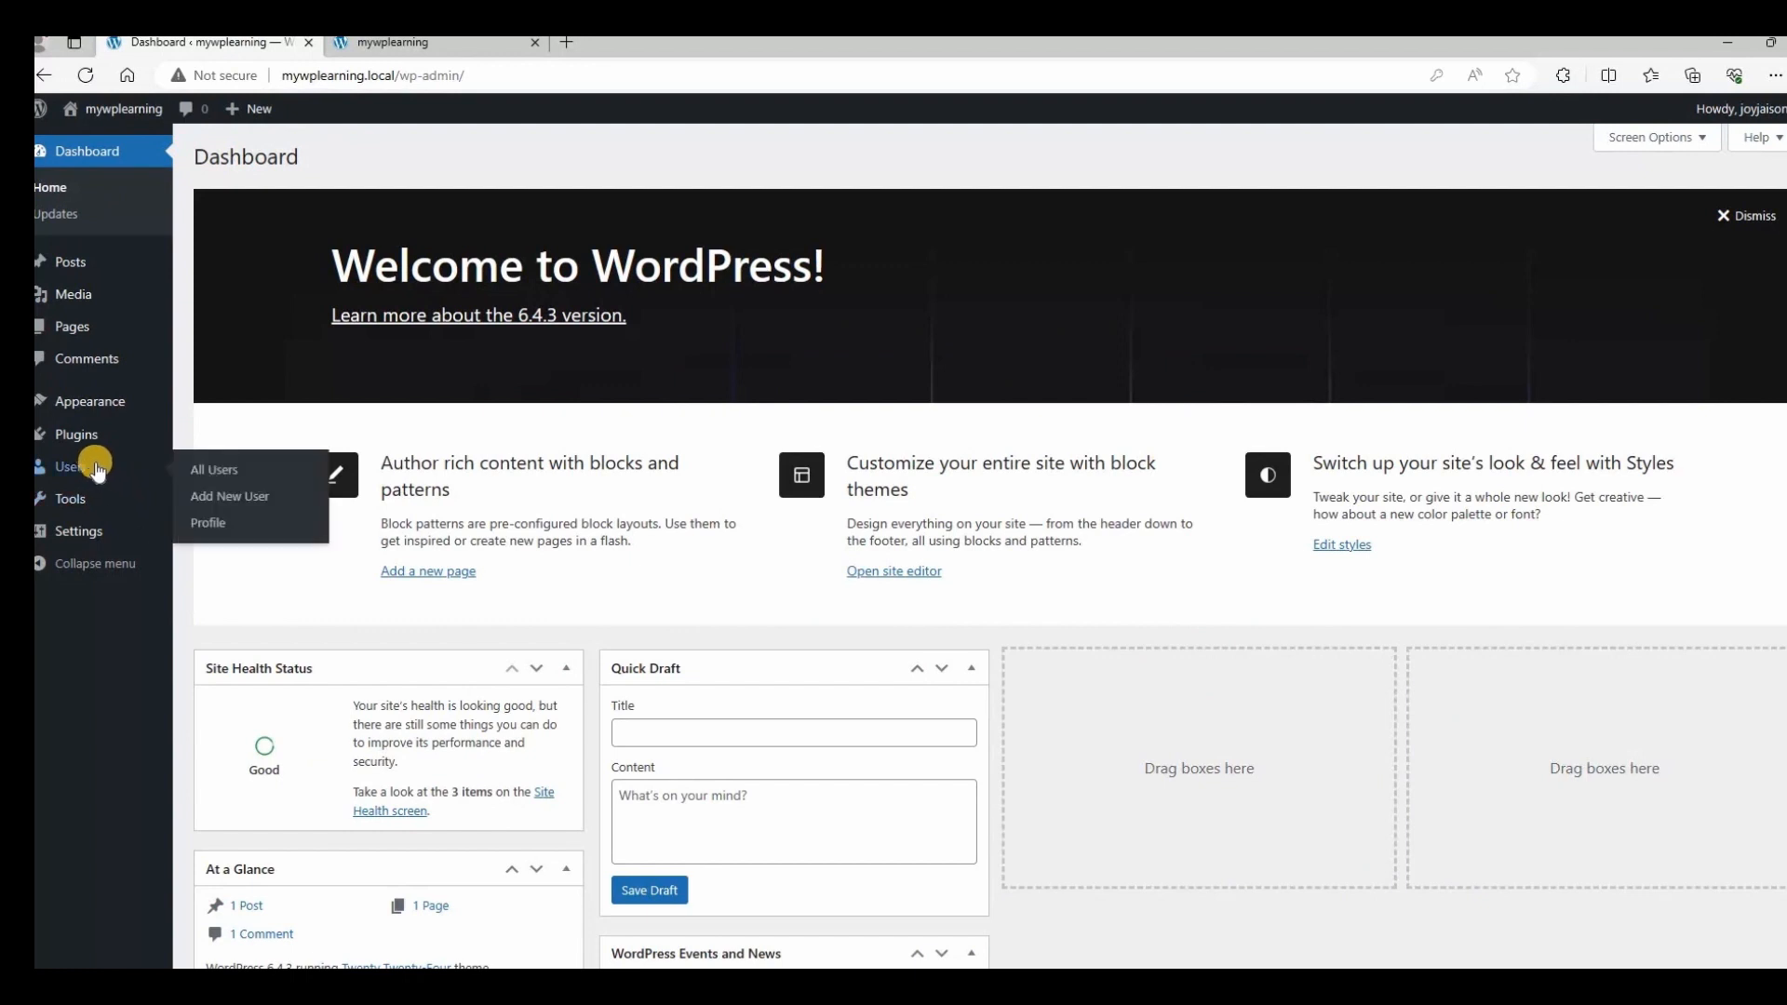
{"action": "mouse_move", "coordinate": [91, 402]}
{"action": "left_click", "coordinate": [225, 405]}
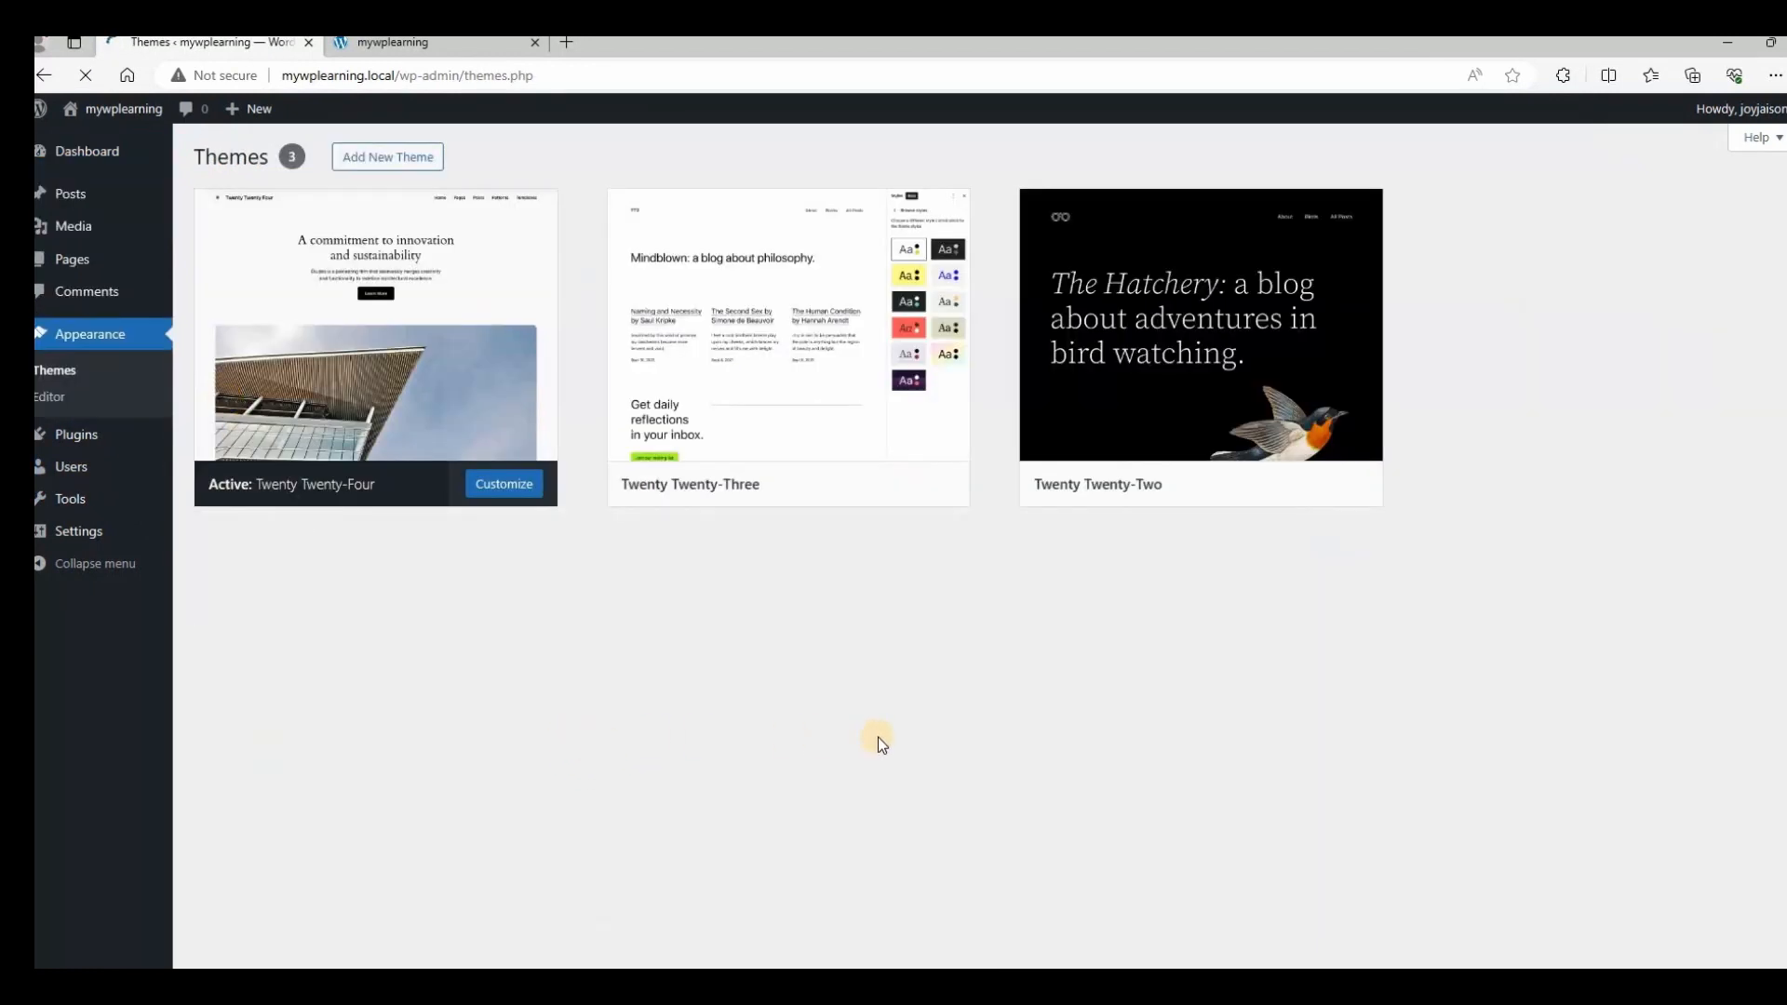
{"action": "mouse_move", "coordinate": [493, 382]}
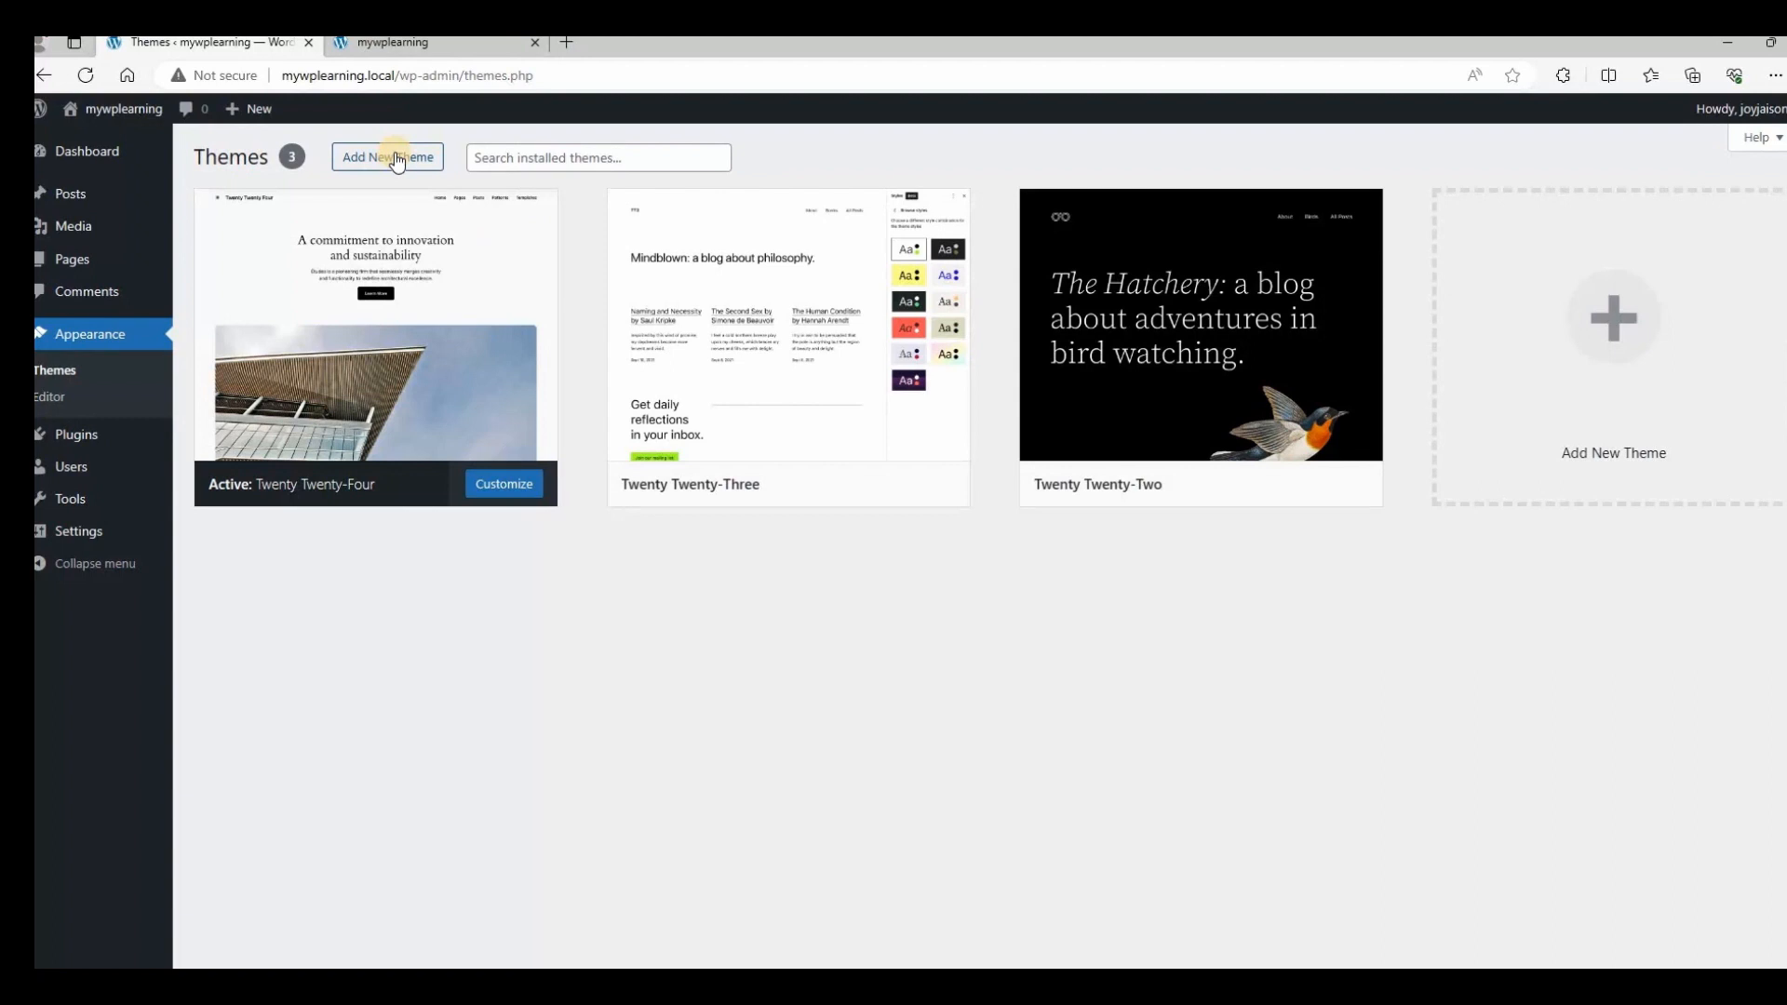
{"action": "mouse_move", "coordinate": [818, 335]}
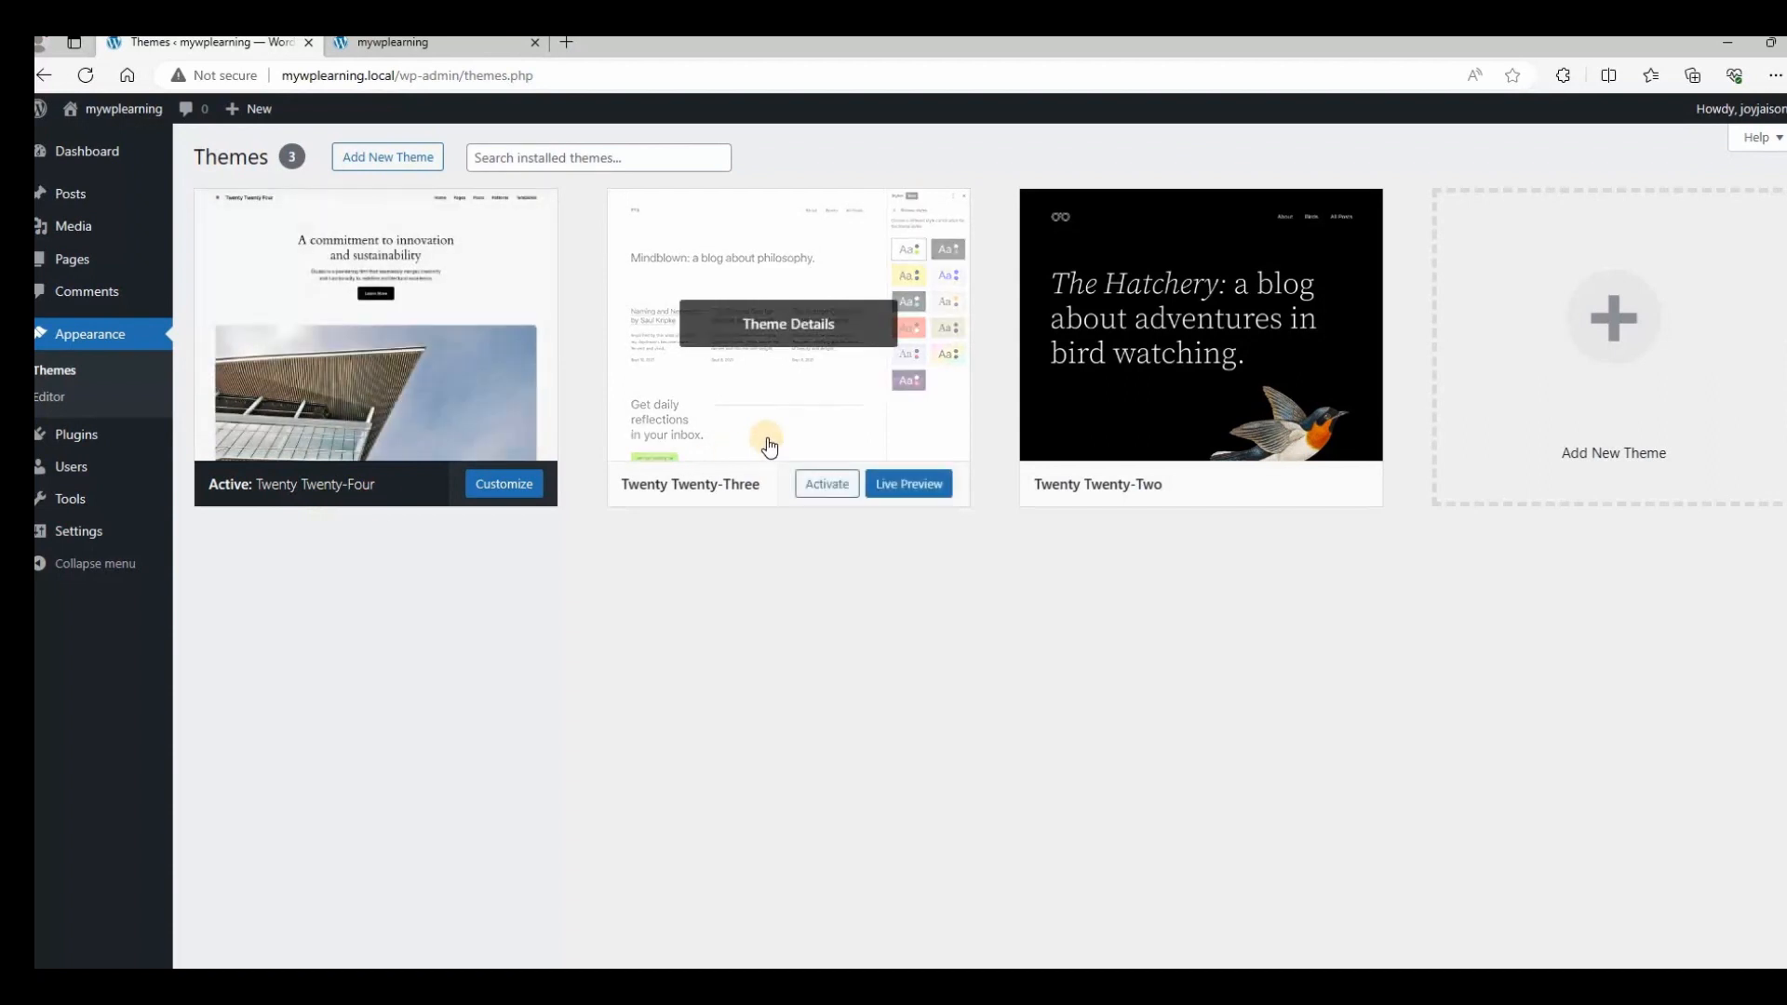
{"action": "mouse_move", "coordinate": [1154, 438]}
{"action": "left_click", "coordinate": [1226, 491]}
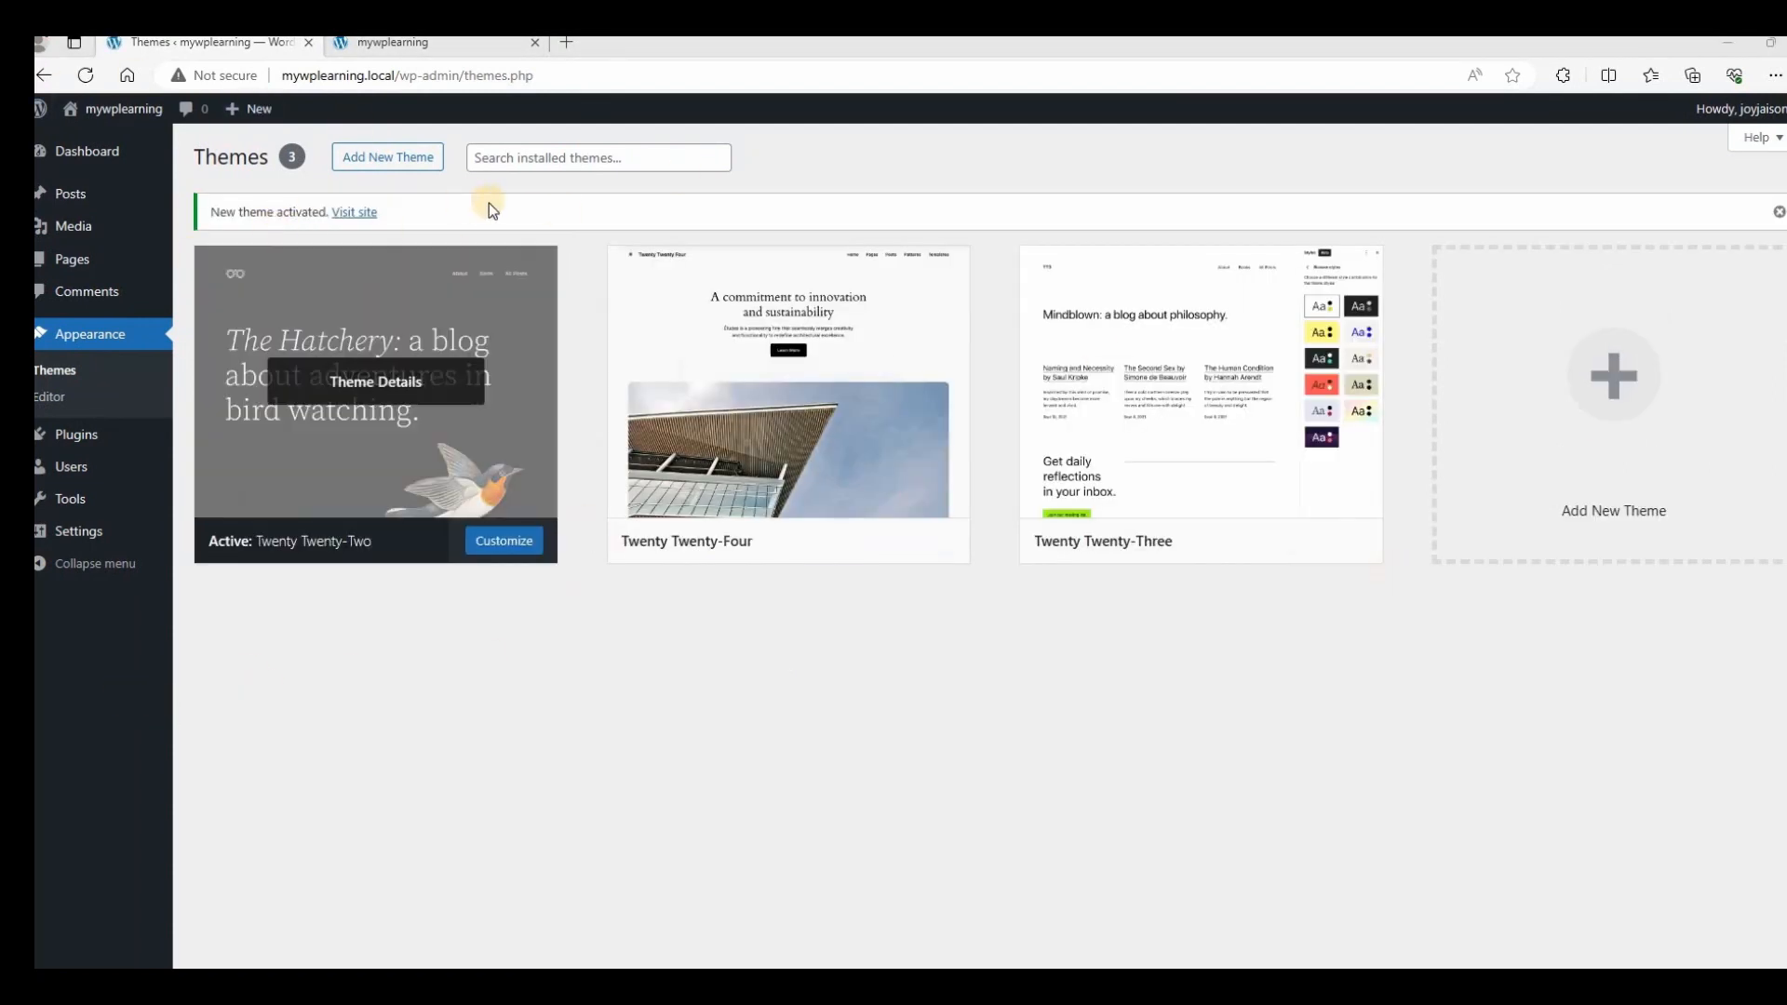
Reload the front page and scroll through the Twenty Twenty-Two design with its black bird header.
{"action": "left_click", "coordinate": [427, 47]}
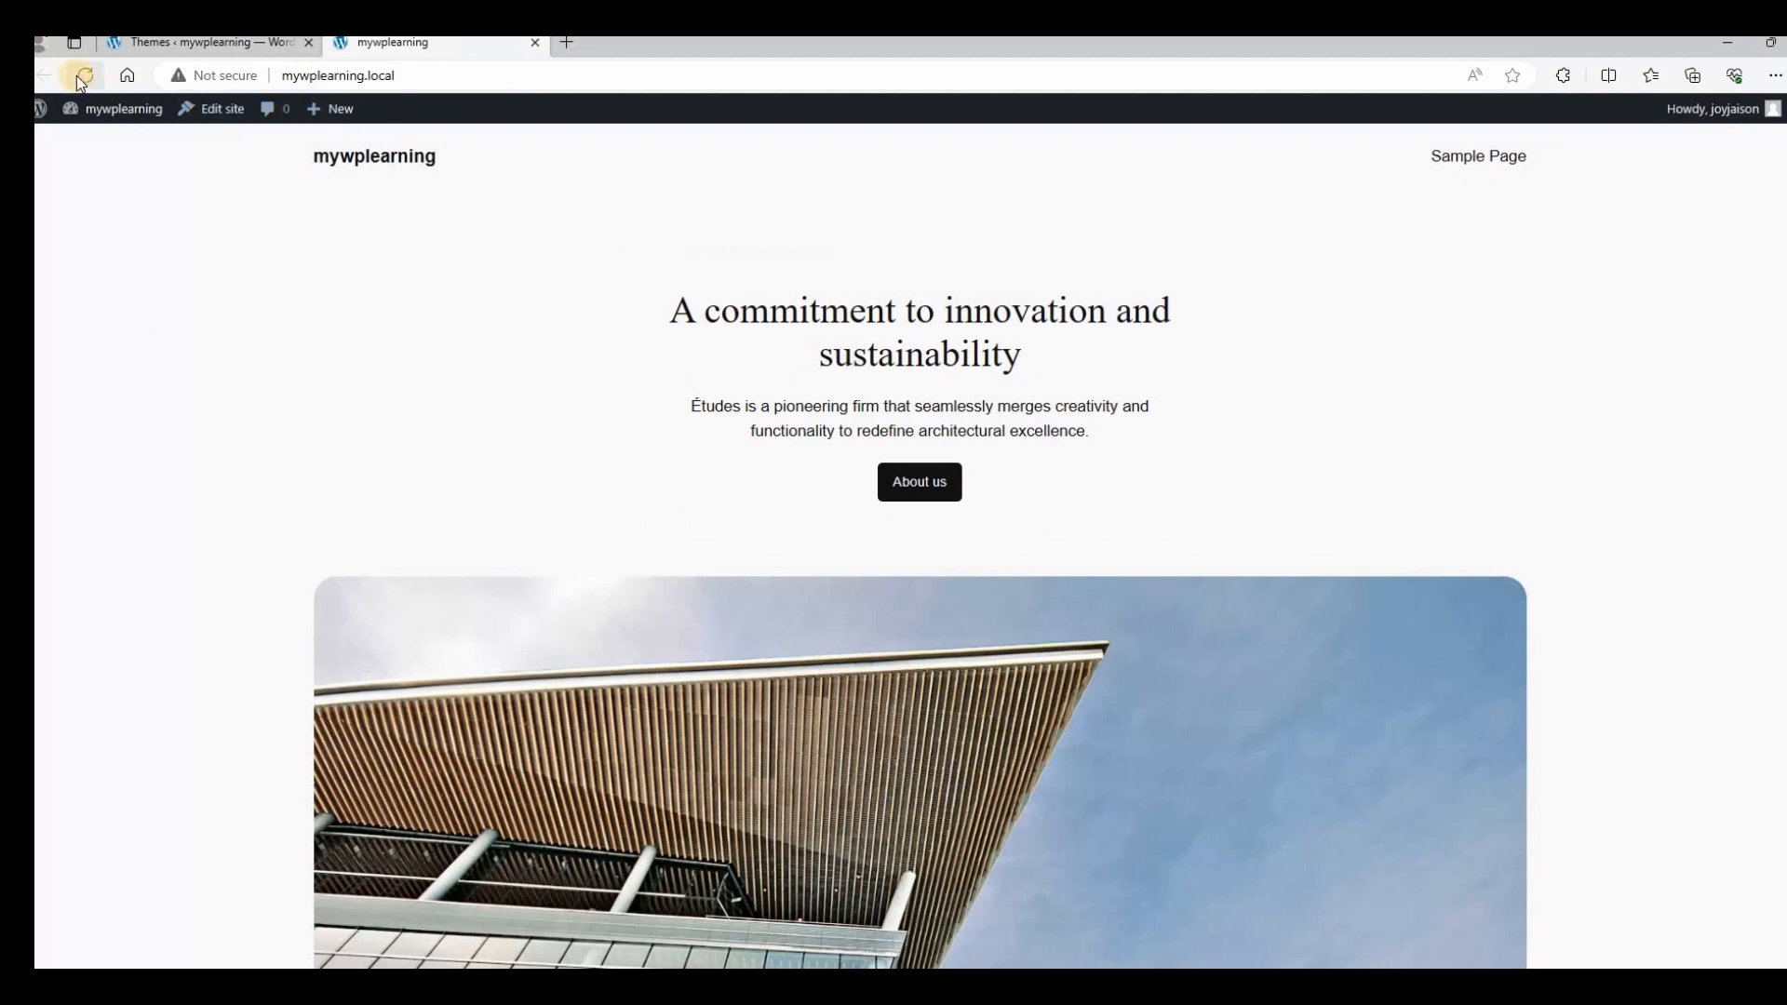
{"action": "left_click", "coordinate": [85, 74]}
{"action": "scroll", "coordinate": [989, 671], "scroll_direction": "down", "scroll_amount": 3}
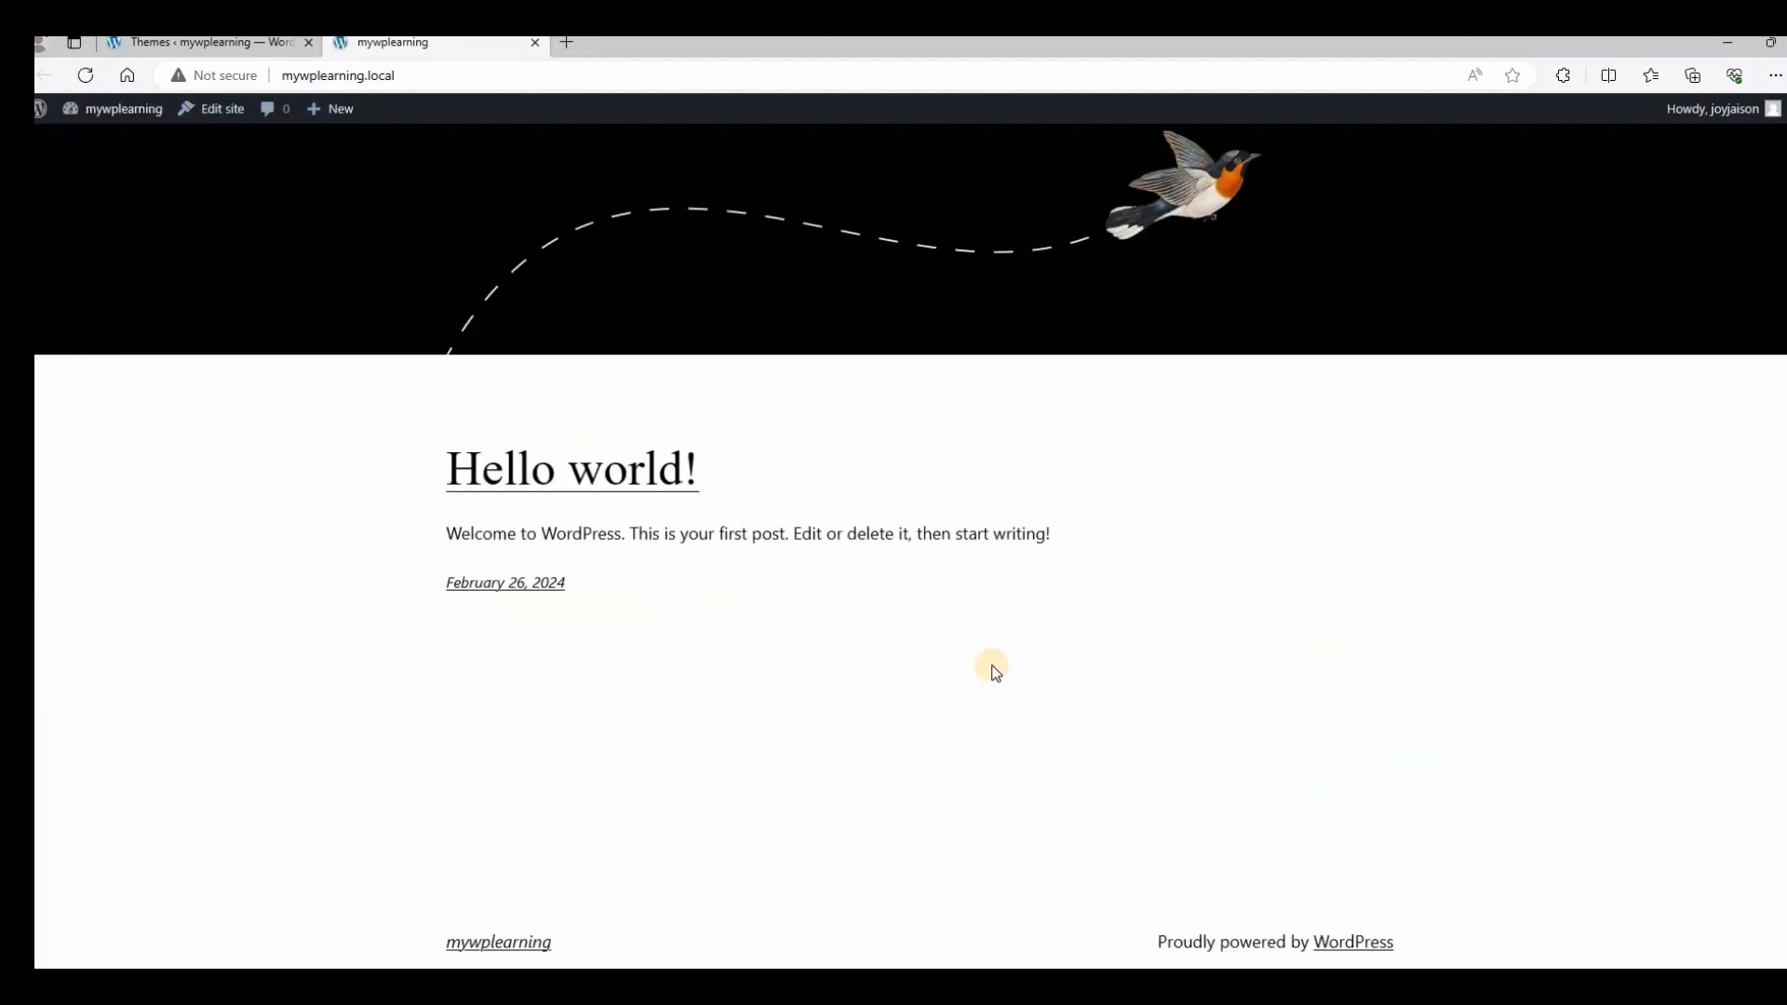
{"action": "scroll", "coordinate": [1004, 663], "scroll_direction": "up", "scroll_amount": 3}
{"action": "scroll", "coordinate": [1005, 658], "scroll_direction": "down", "scroll_amount": 3}
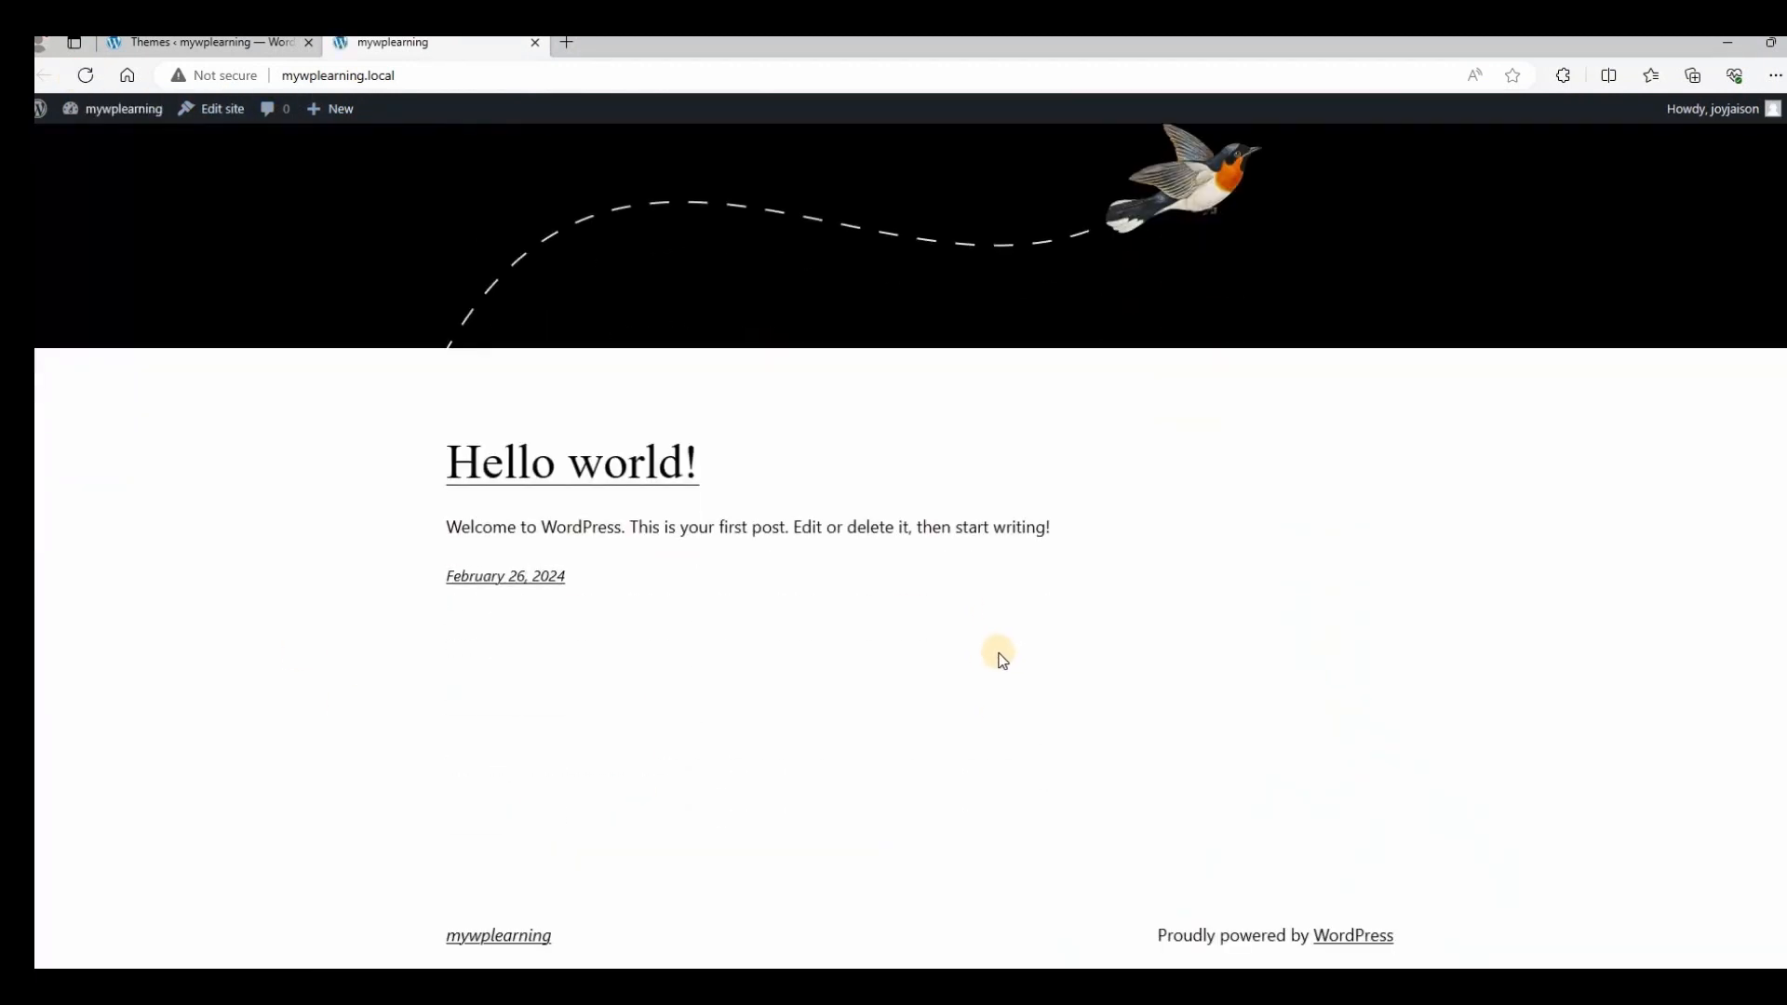
{"action": "scroll", "coordinate": [1003, 658], "scroll_direction": "up", "scroll_amount": 3}
{"action": "scroll", "coordinate": [1003, 658], "scroll_direction": "down", "scroll_amount": 3}
{"action": "scroll", "coordinate": [1003, 658], "scroll_direction": "up", "scroll_amount": 3}
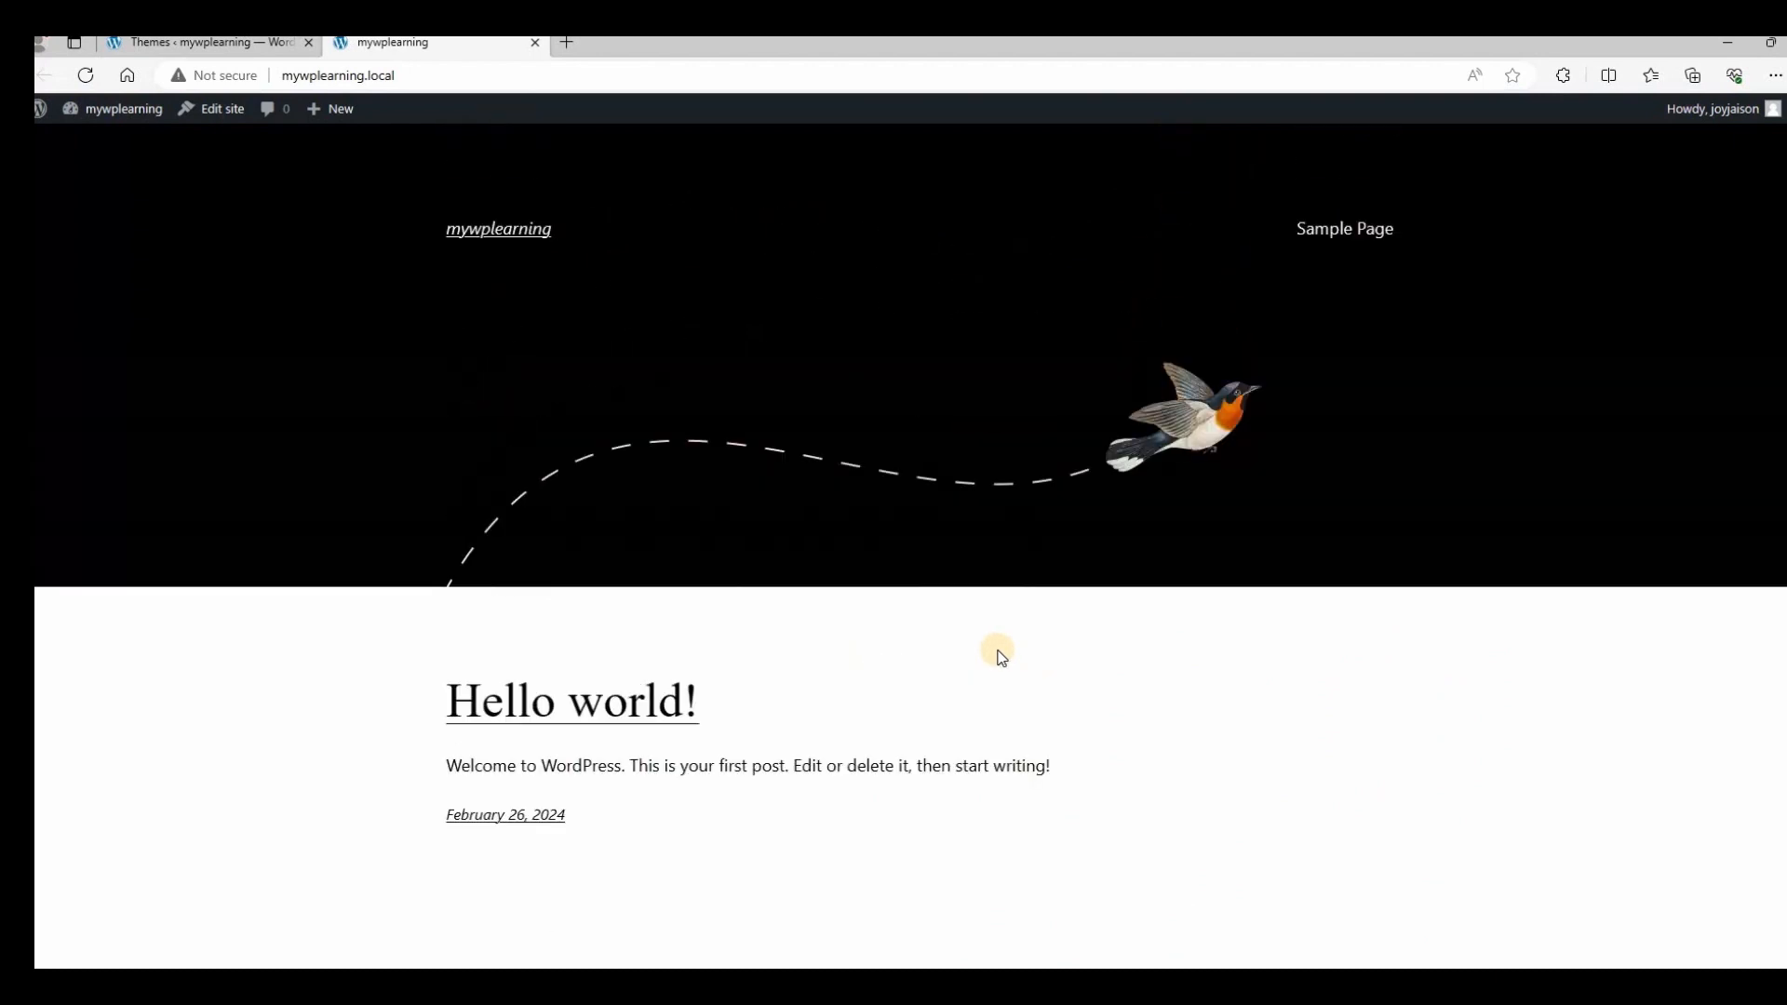
{"action": "scroll", "coordinate": [1002, 658], "scroll_direction": "down", "scroll_amount": 3}
{"action": "scroll", "coordinate": [996, 652], "scroll_direction": "up", "scroll_amount": 3}
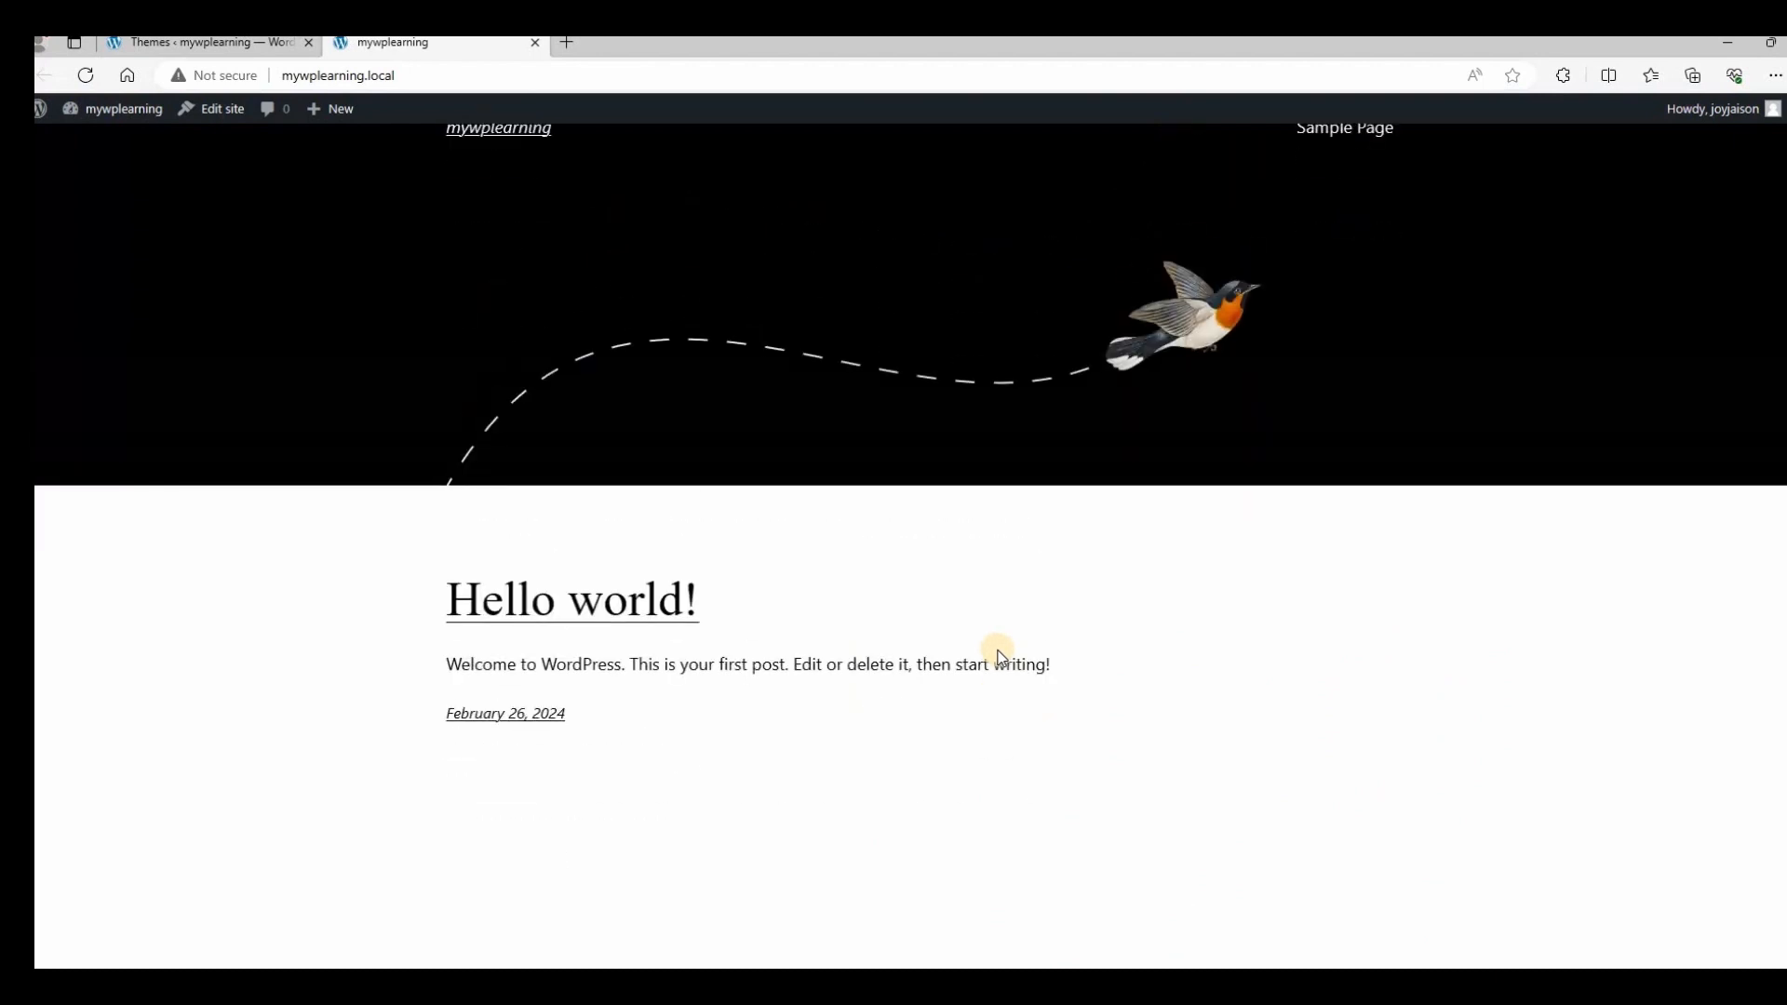
{"action": "left_click", "coordinate": [191, 42]}
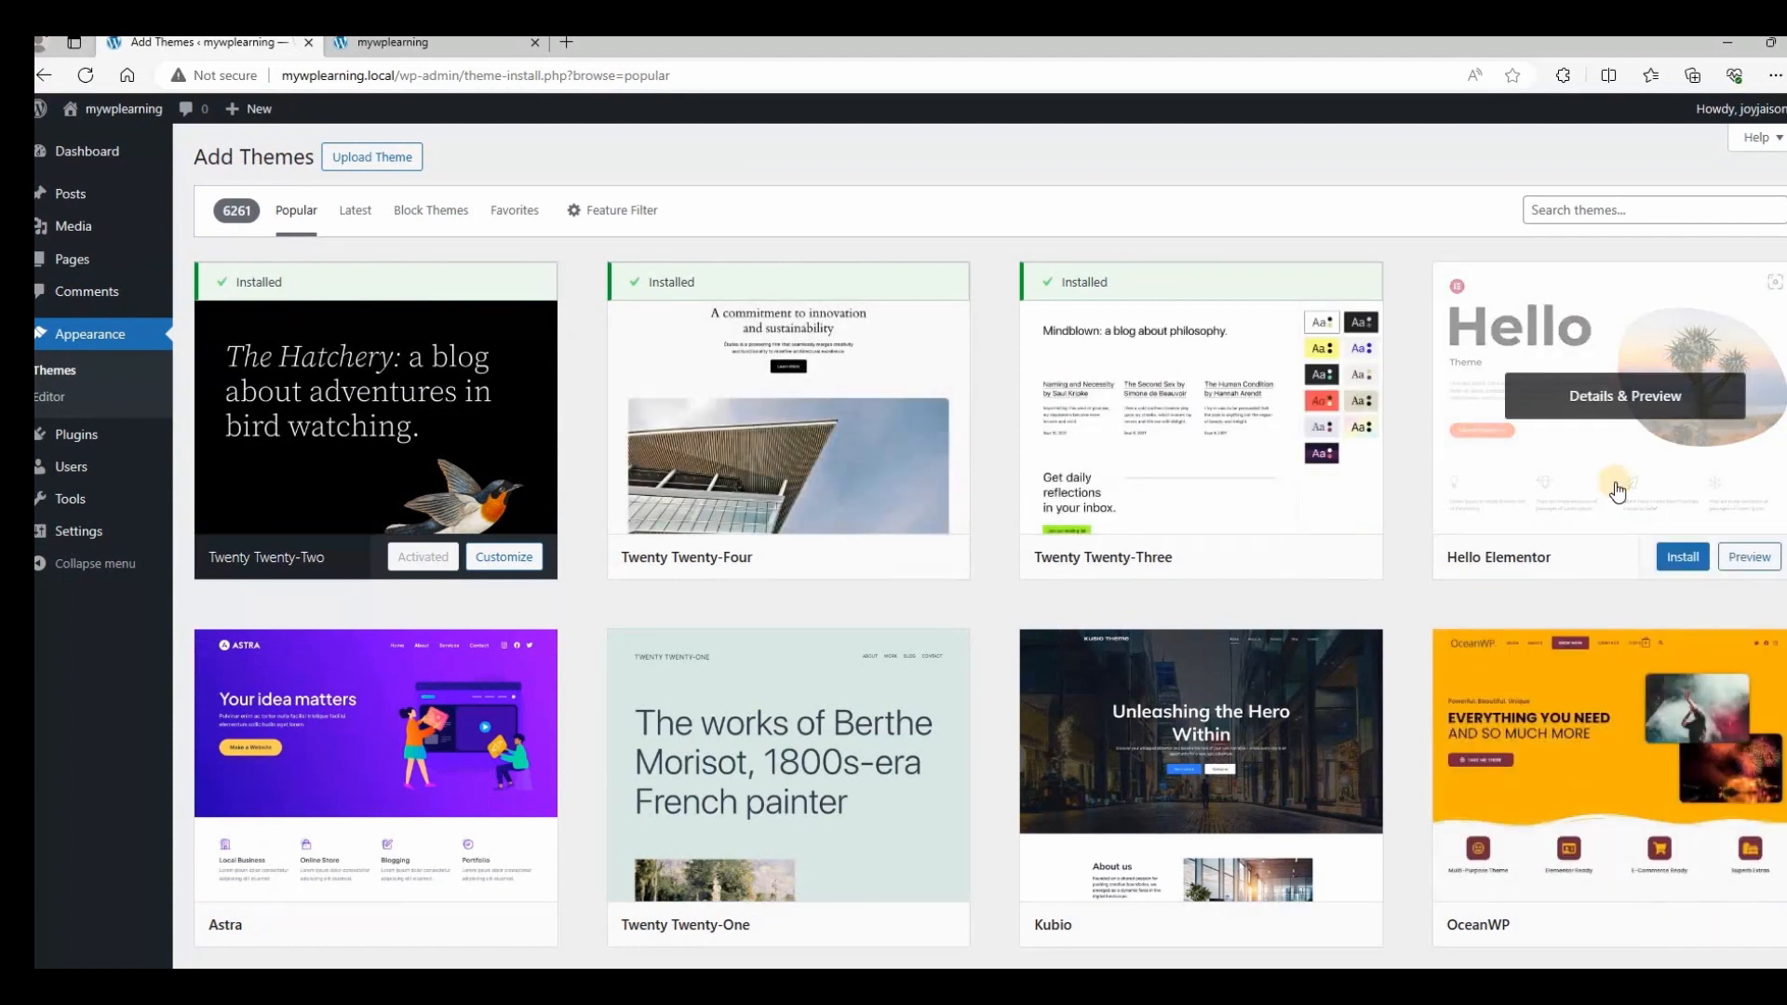
Install the Astra theme from the Popular themes catalogue.
{"action": "scroll", "coordinate": [391, 403], "scroll_direction": "down", "scroll_amount": 8}
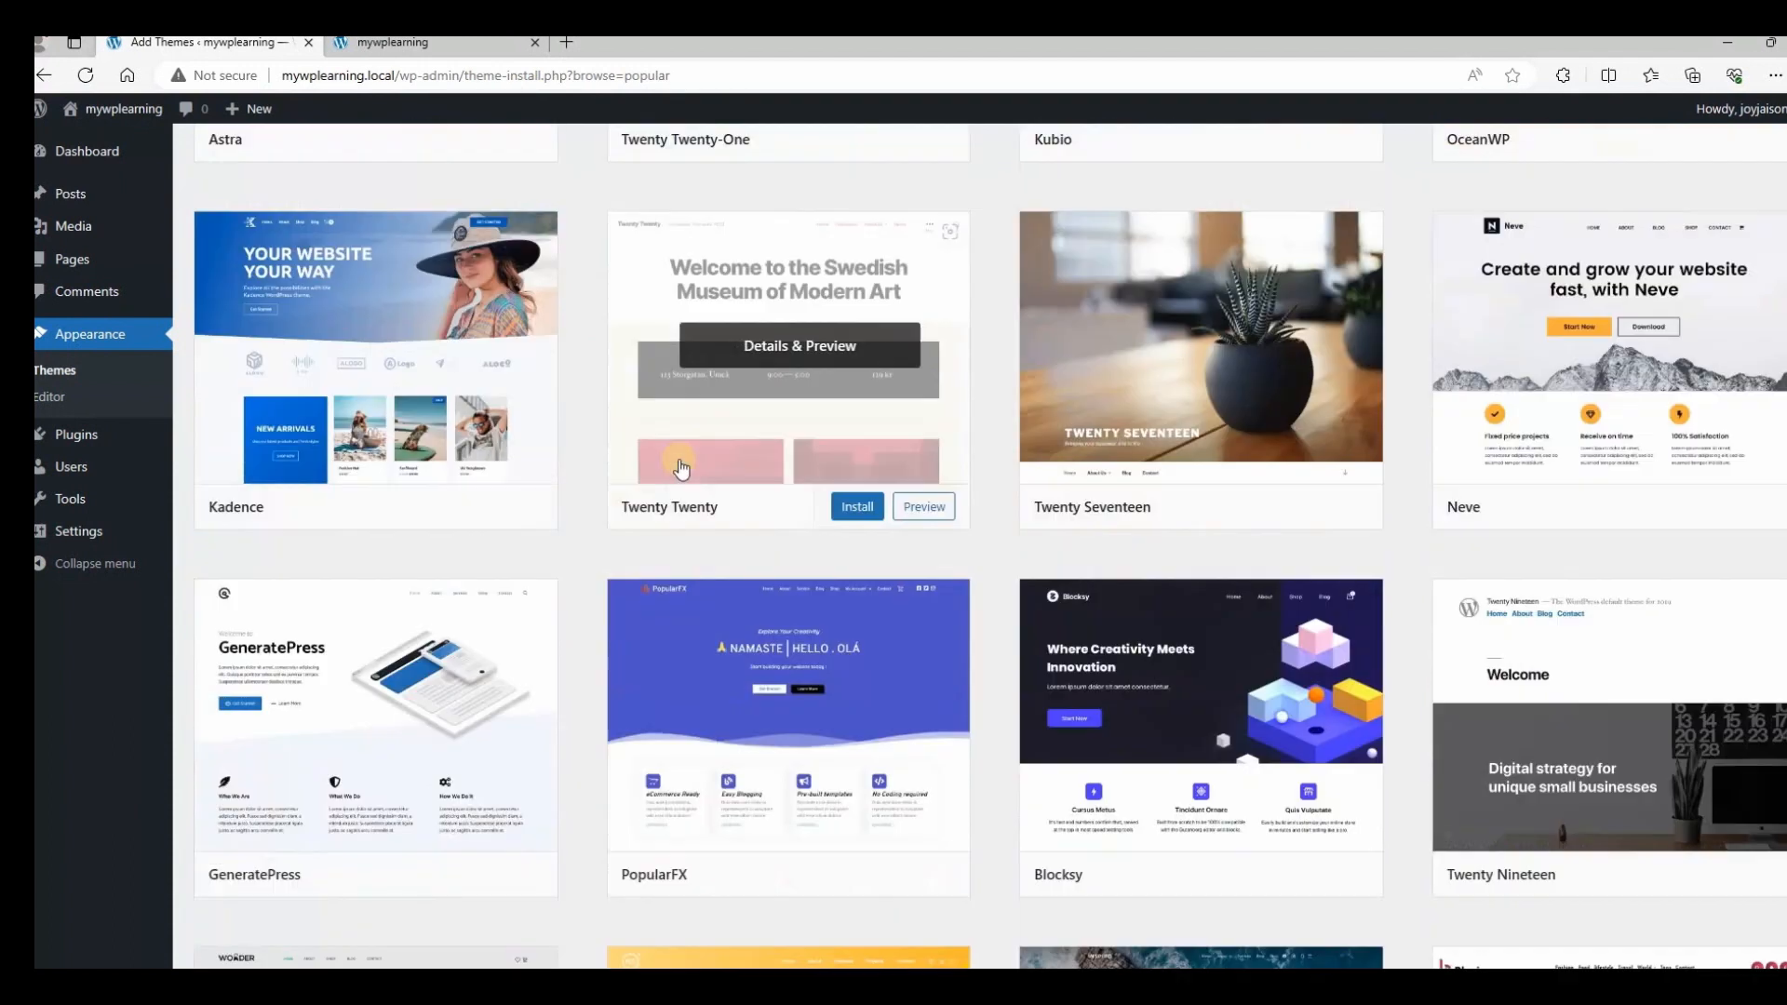
{"action": "scroll", "coordinate": [680, 468], "scroll_direction": "up", "scroll_amount": 4}
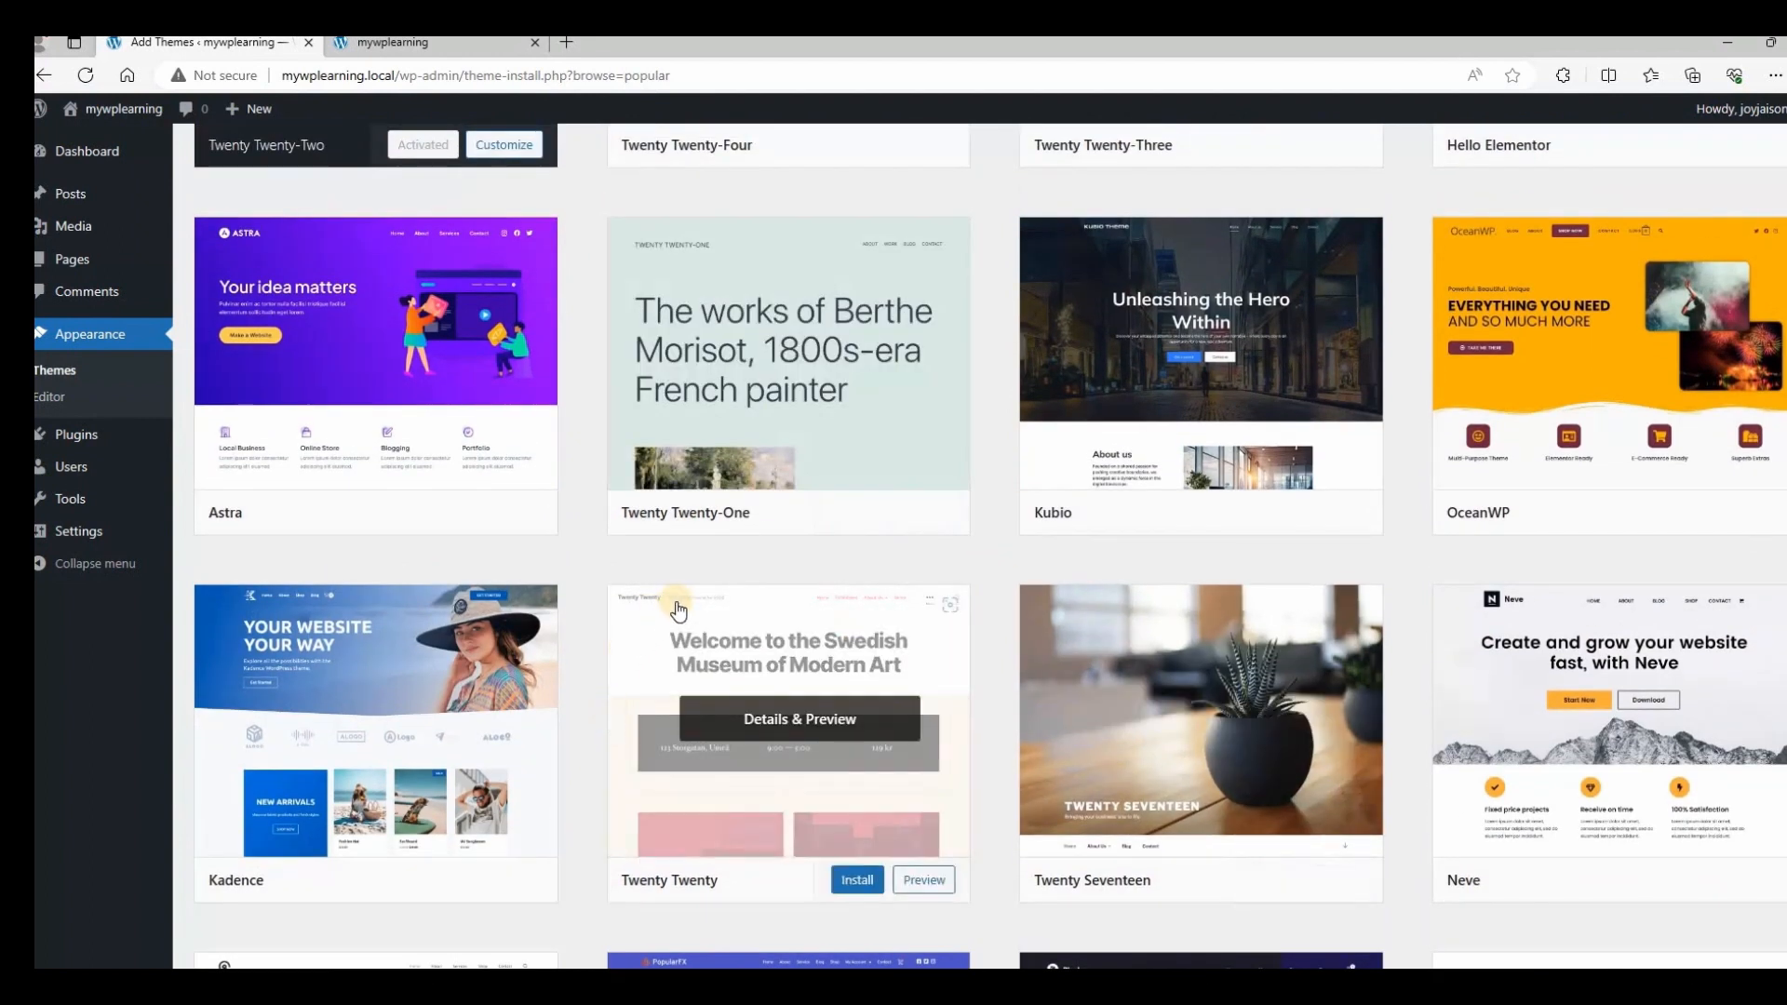
{"action": "scroll", "coordinate": [679, 610], "scroll_direction": "up", "scroll_amount": 3}
{"action": "scroll", "coordinate": [682, 609], "scroll_direction": "down", "scroll_amount": 2}
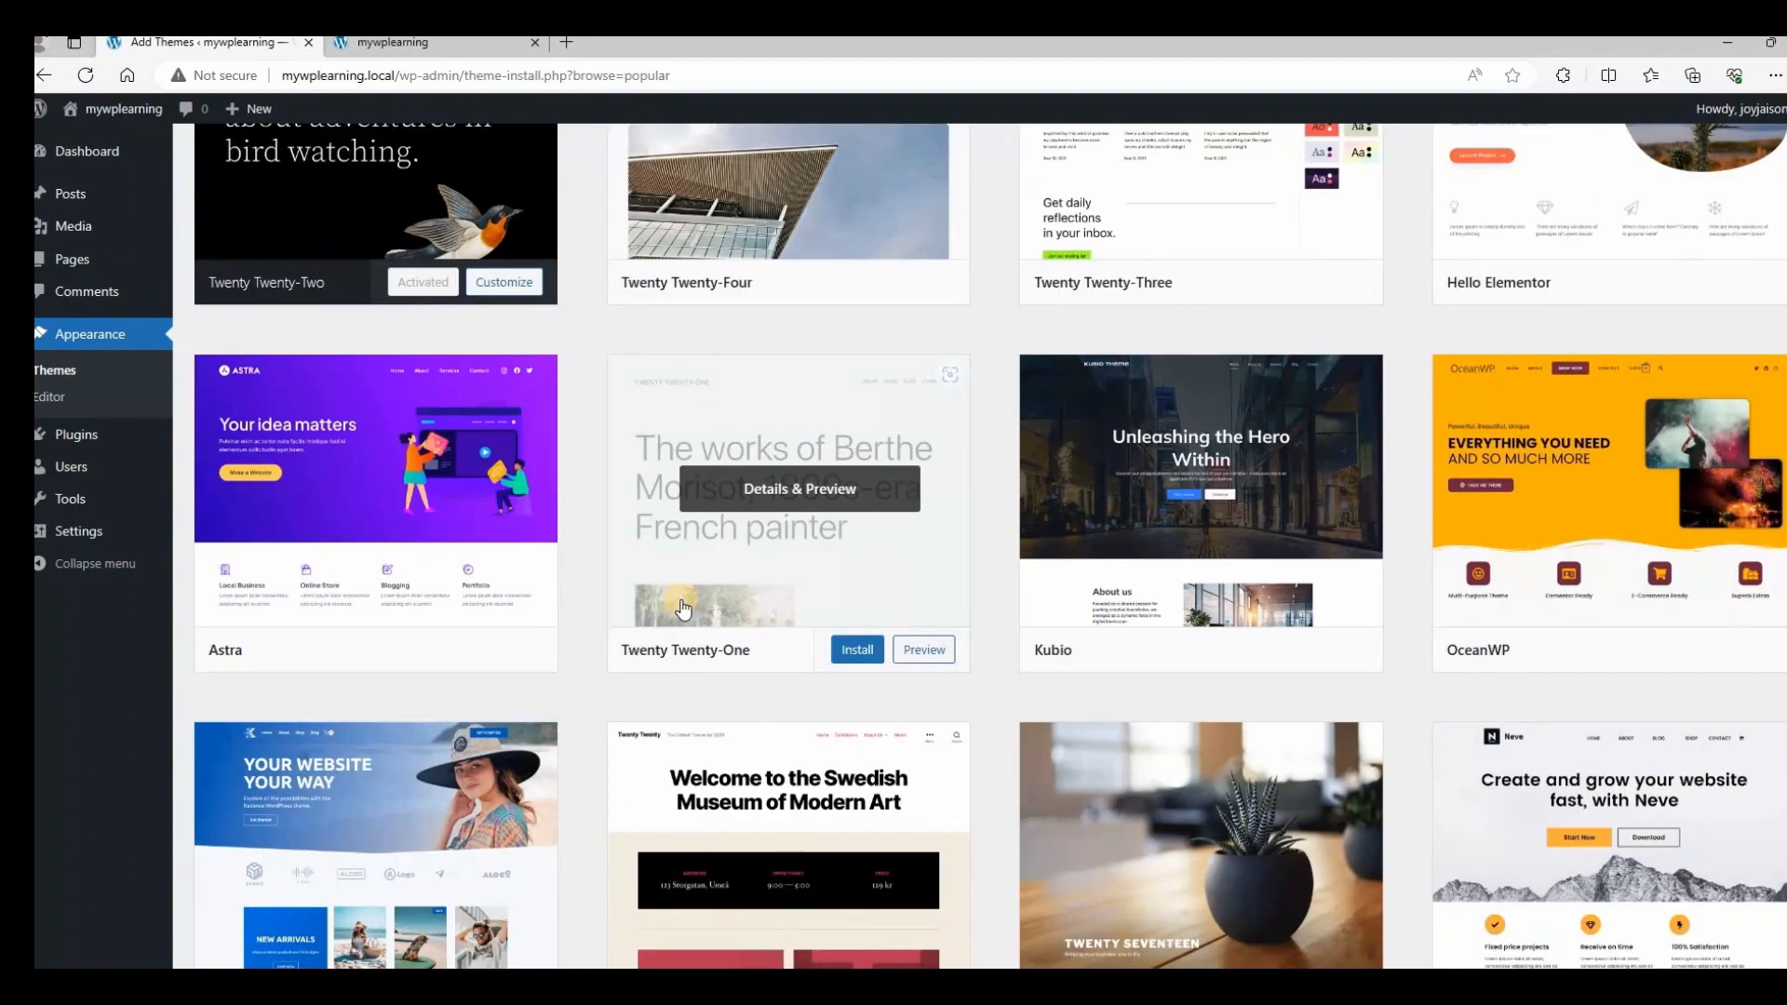
{"action": "scroll", "coordinate": [683, 607], "scroll_direction": "up", "scroll_amount": 3}
{"action": "scroll", "coordinate": [680, 605], "scroll_direction": "down", "scroll_amount": 9}
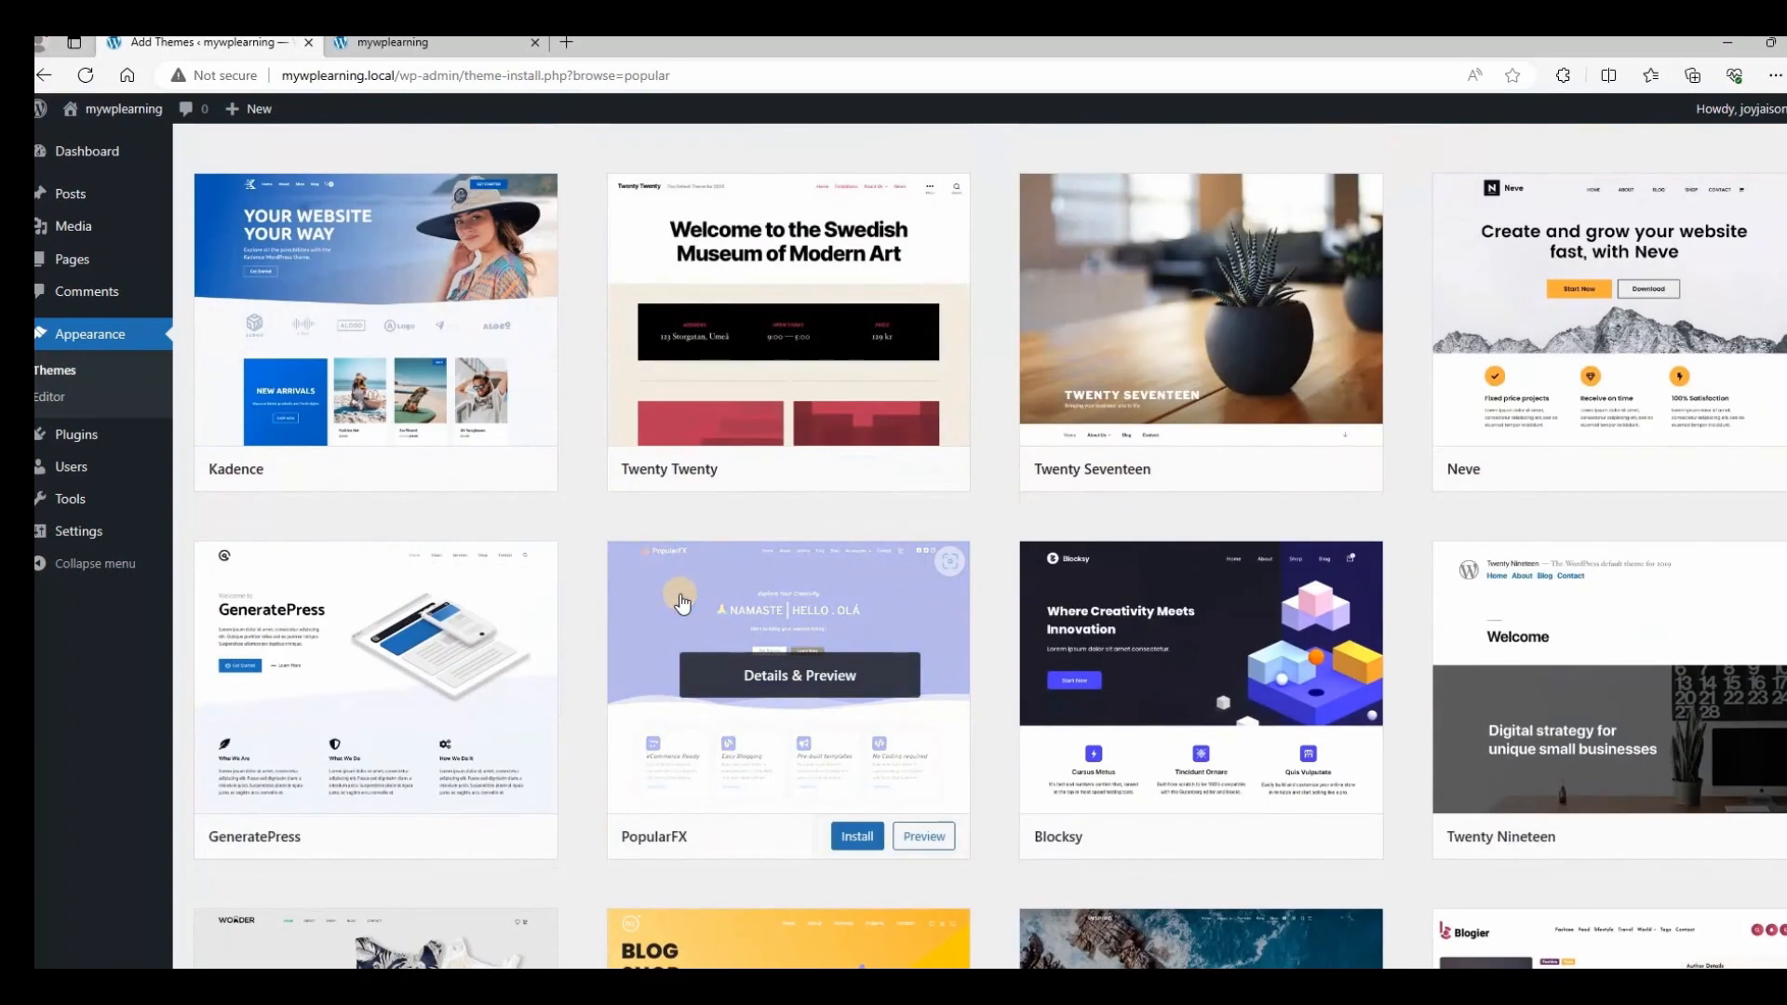
{"action": "scroll", "coordinate": [682, 604], "scroll_direction": "down", "scroll_amount": 1}
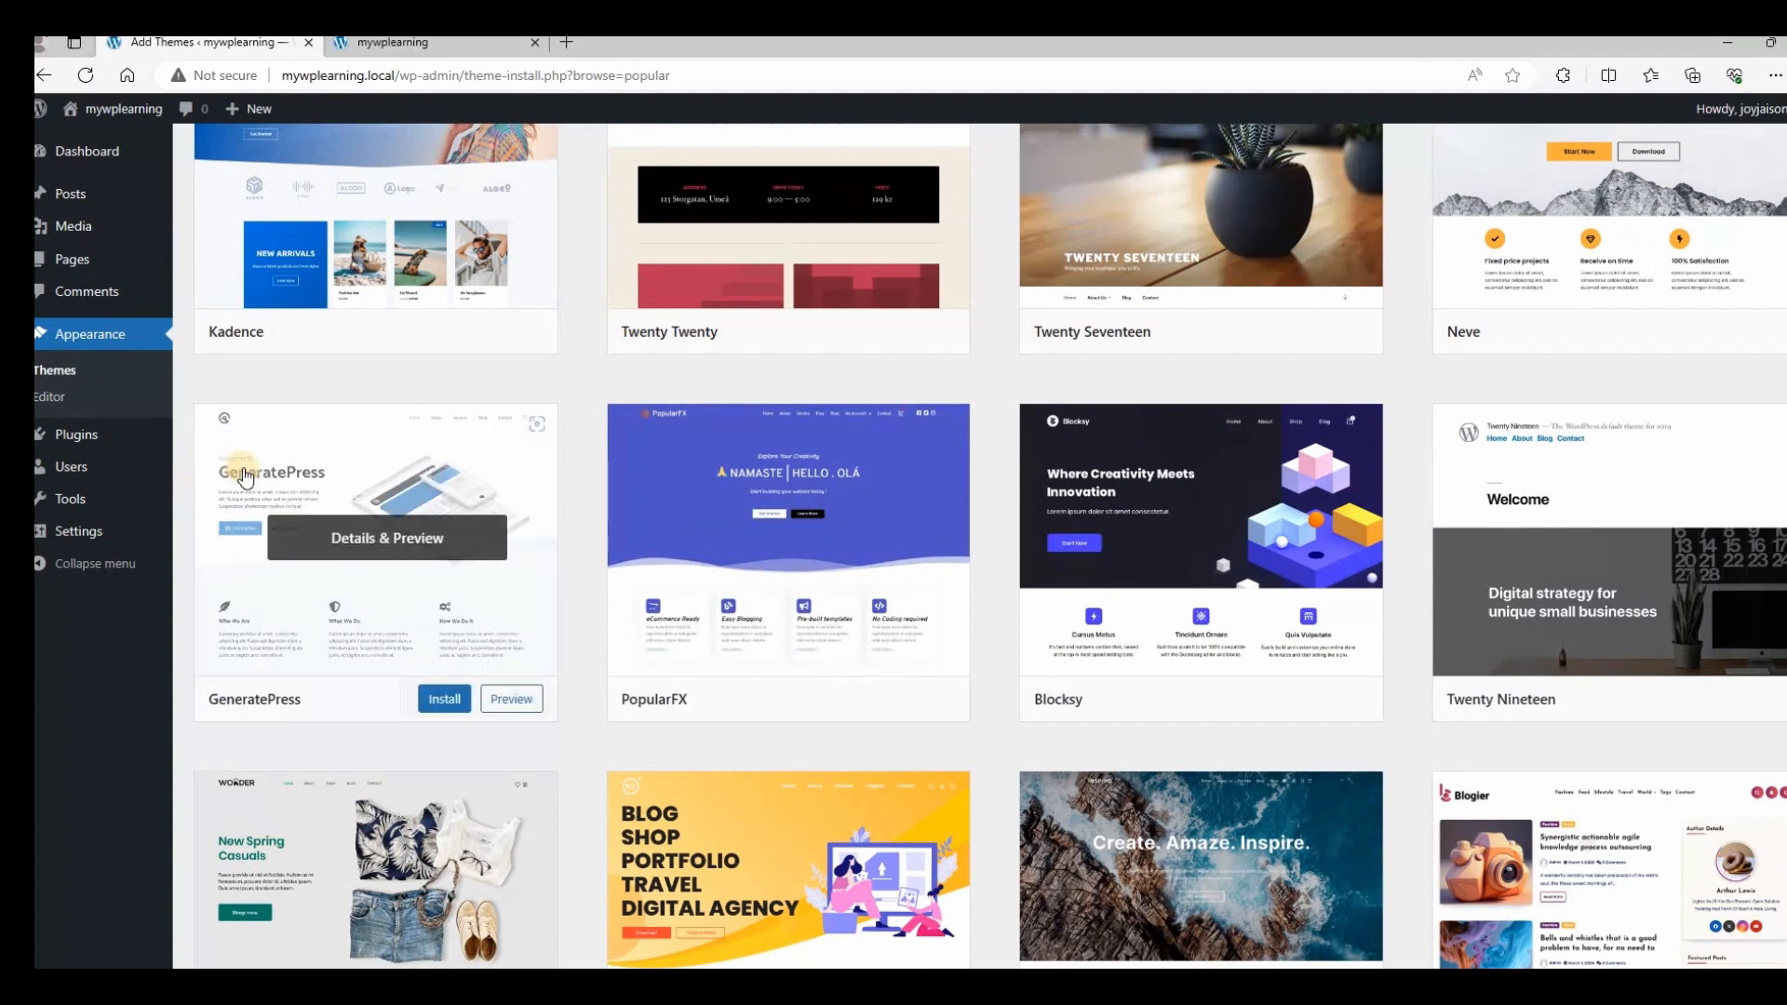
{"action": "scroll", "coordinate": [1207, 745], "scroll_direction": "up", "scroll_amount": 5}
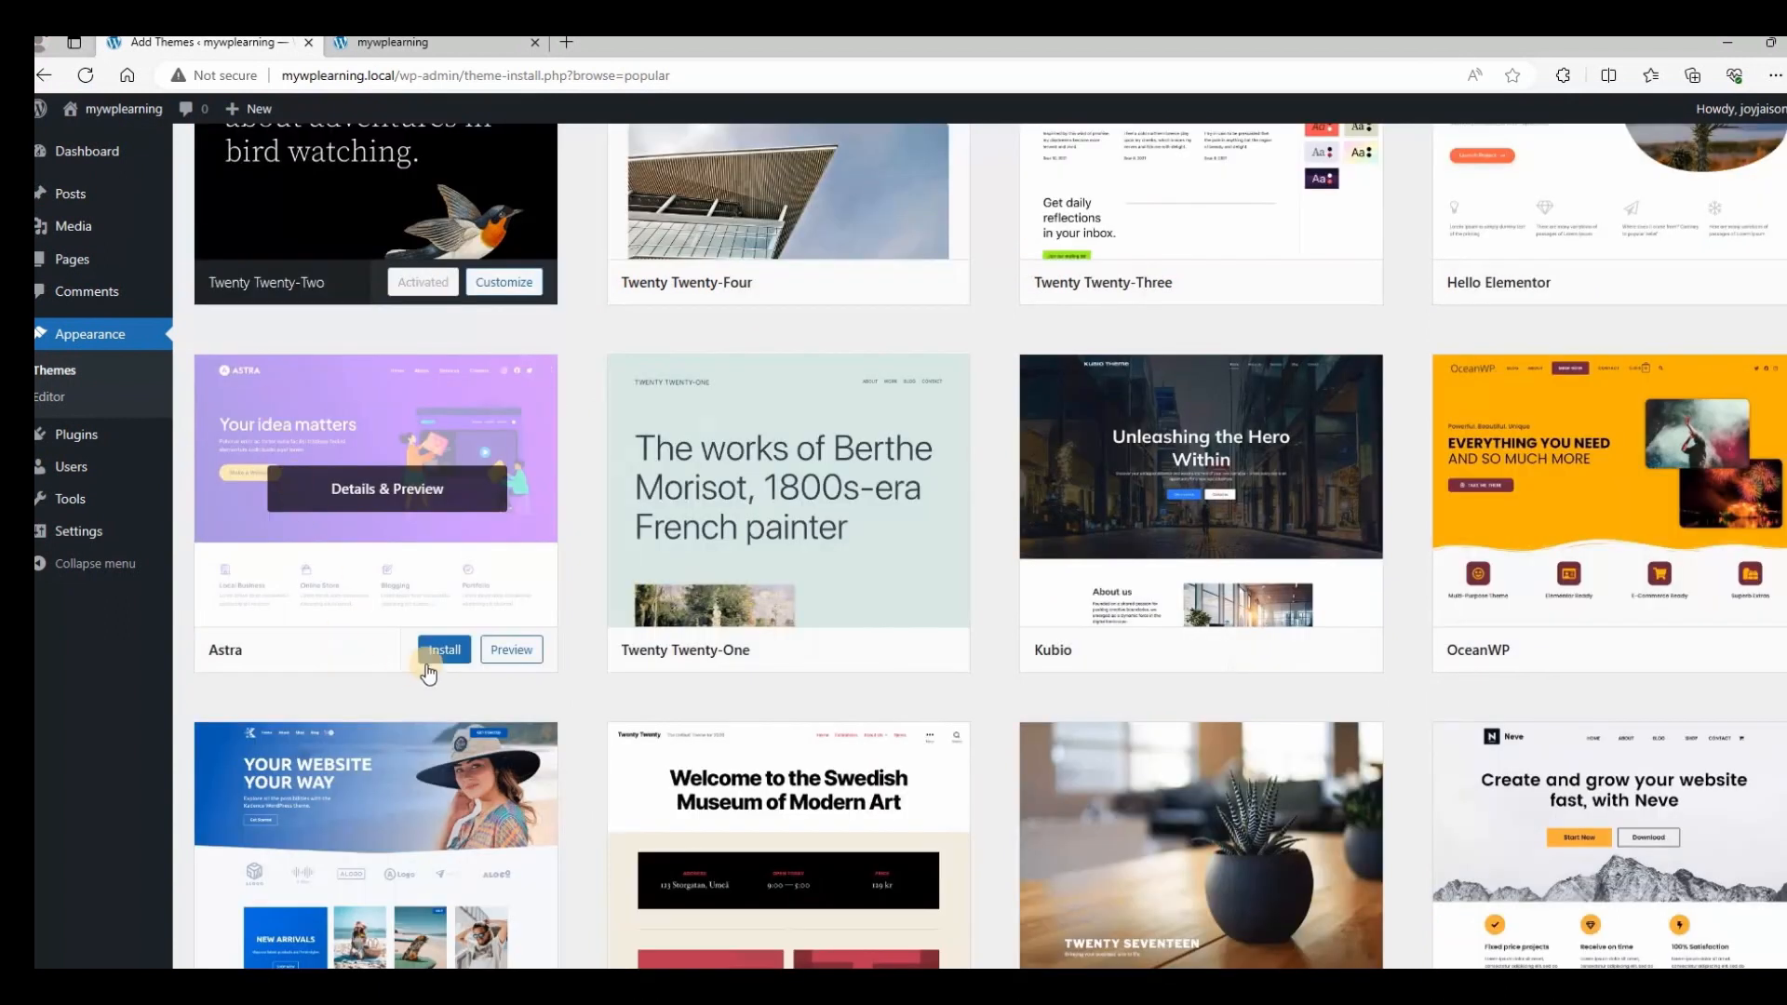
{"action": "left_click", "coordinate": [452, 651]}
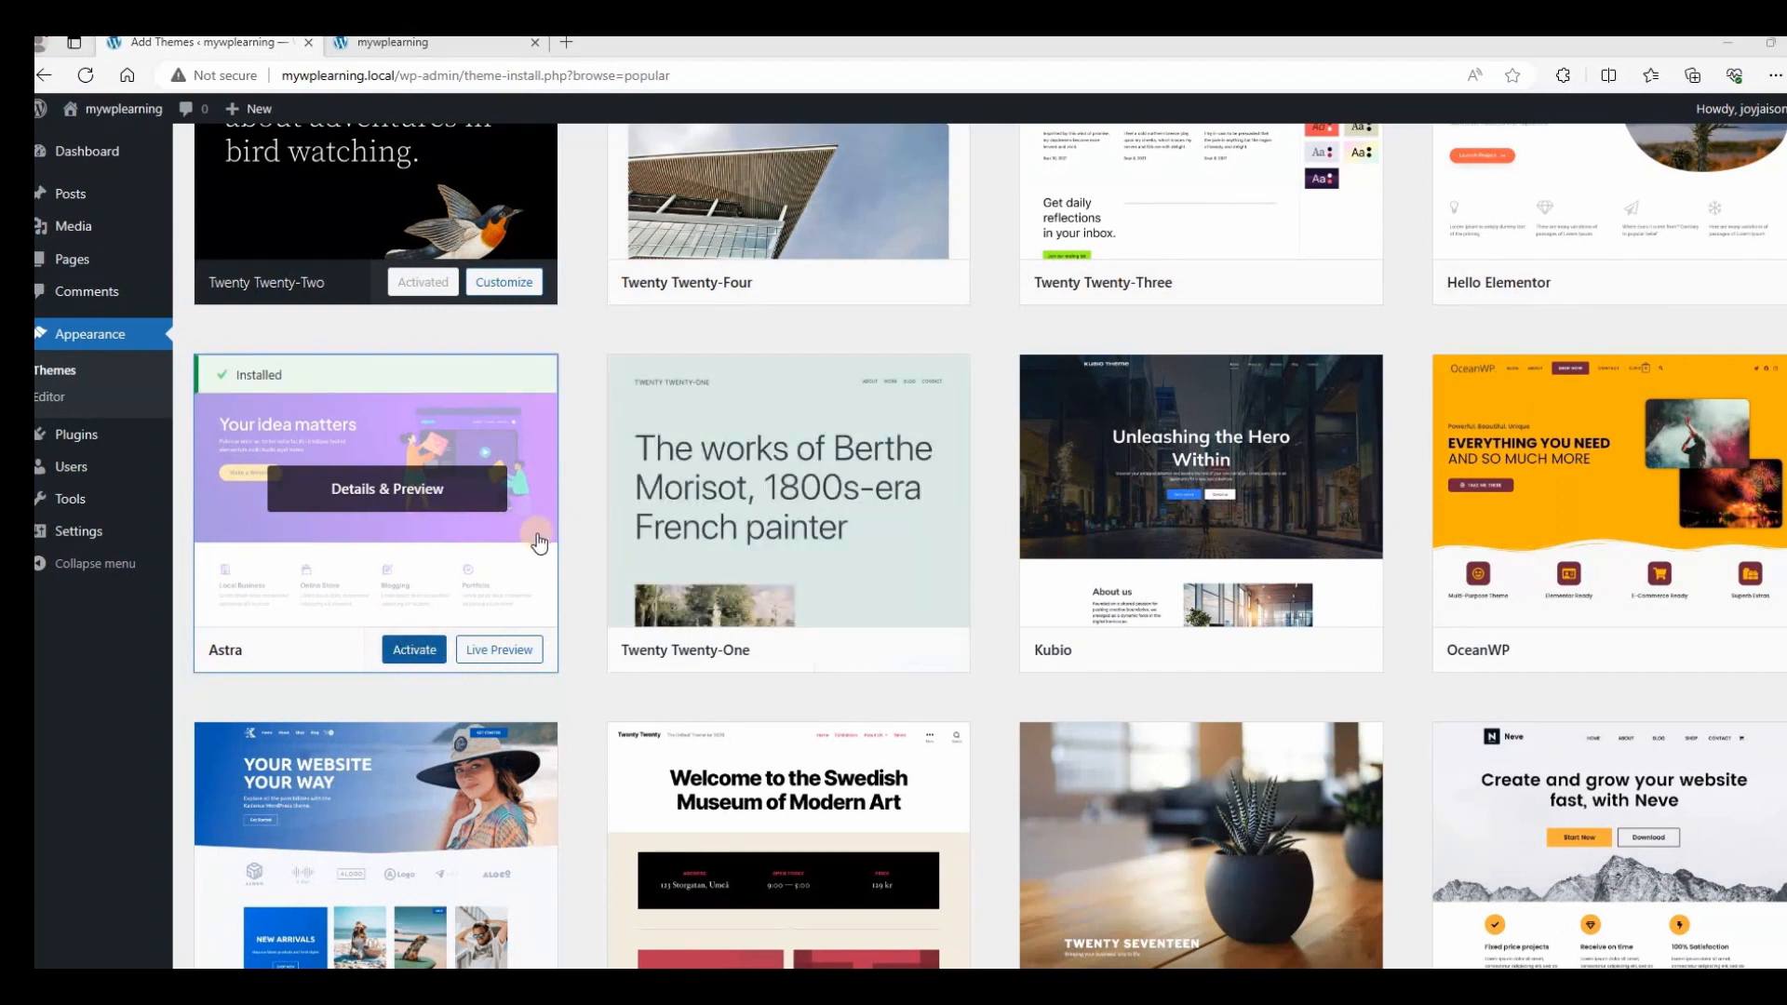
{"action": "scroll", "coordinate": [537, 540], "scroll_direction": "down", "scroll_amount": 4}
{"action": "scroll", "coordinate": [537, 540], "scroll_direction": "up", "scroll_amount": 5}
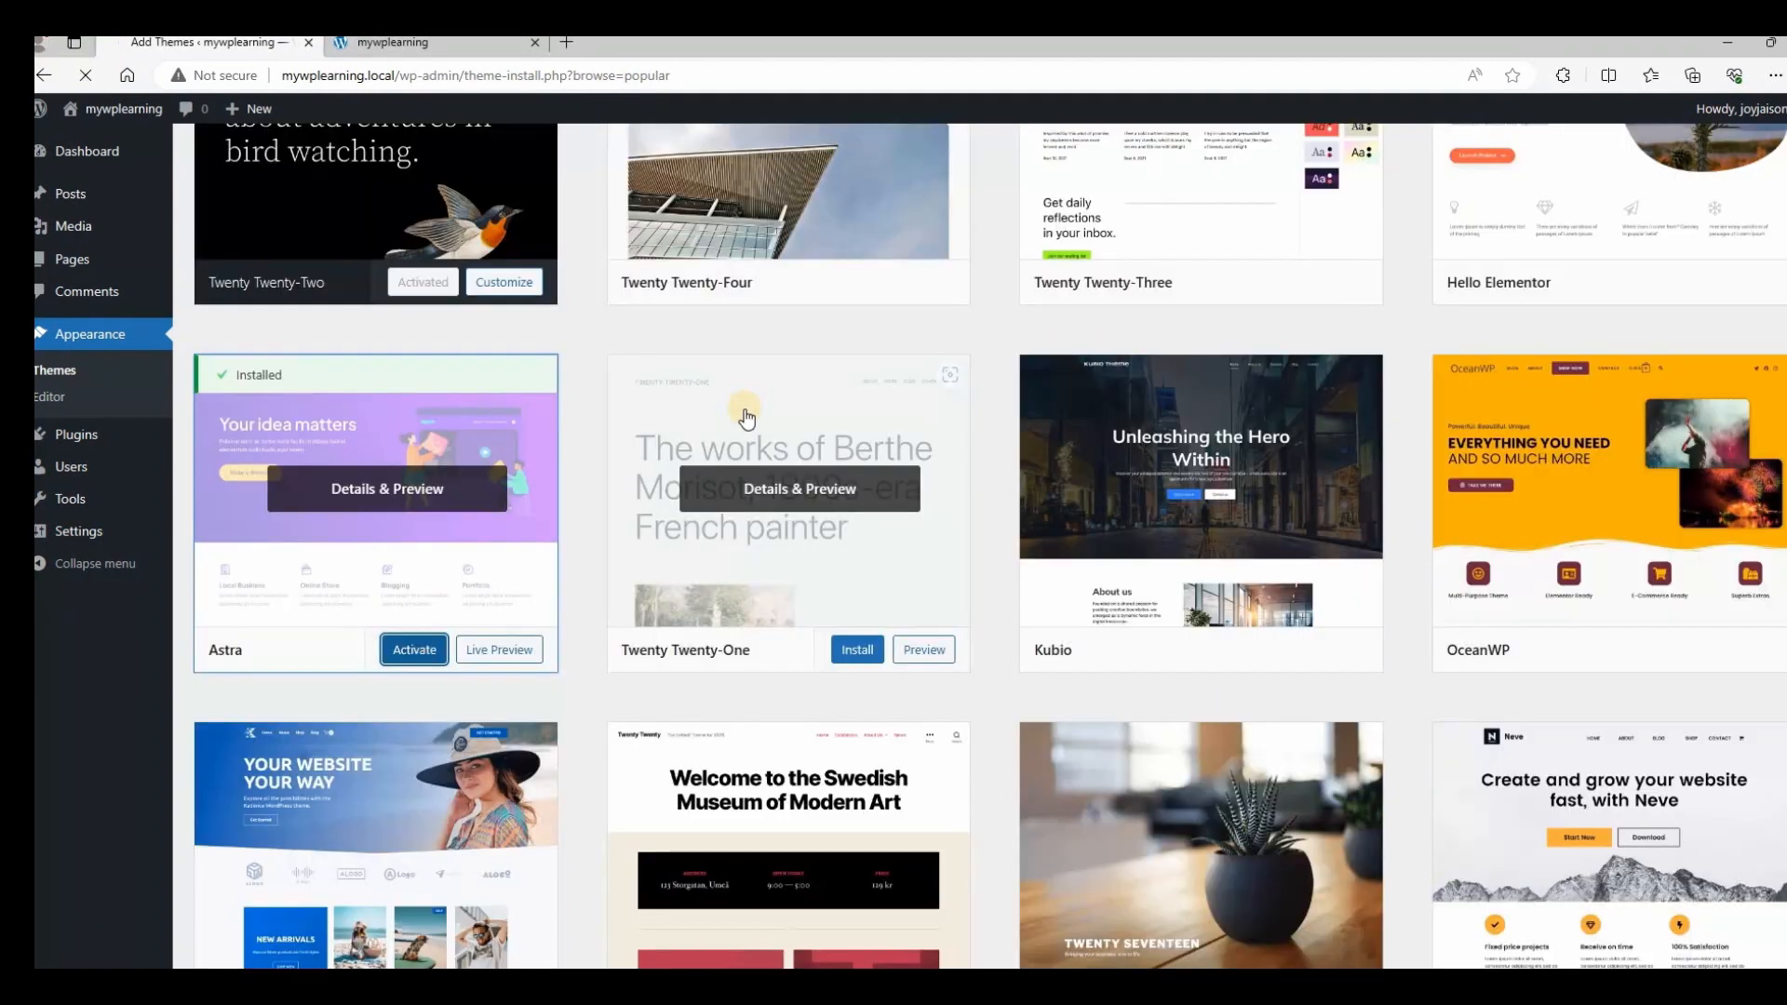
View the site's front end running the Astra theme.
{"action": "scroll", "coordinate": [744, 410], "scroll_direction": "down", "scroll_amount": 3}
{"action": "scroll", "coordinate": [745, 410], "scroll_direction": "up", "scroll_amount": 5}
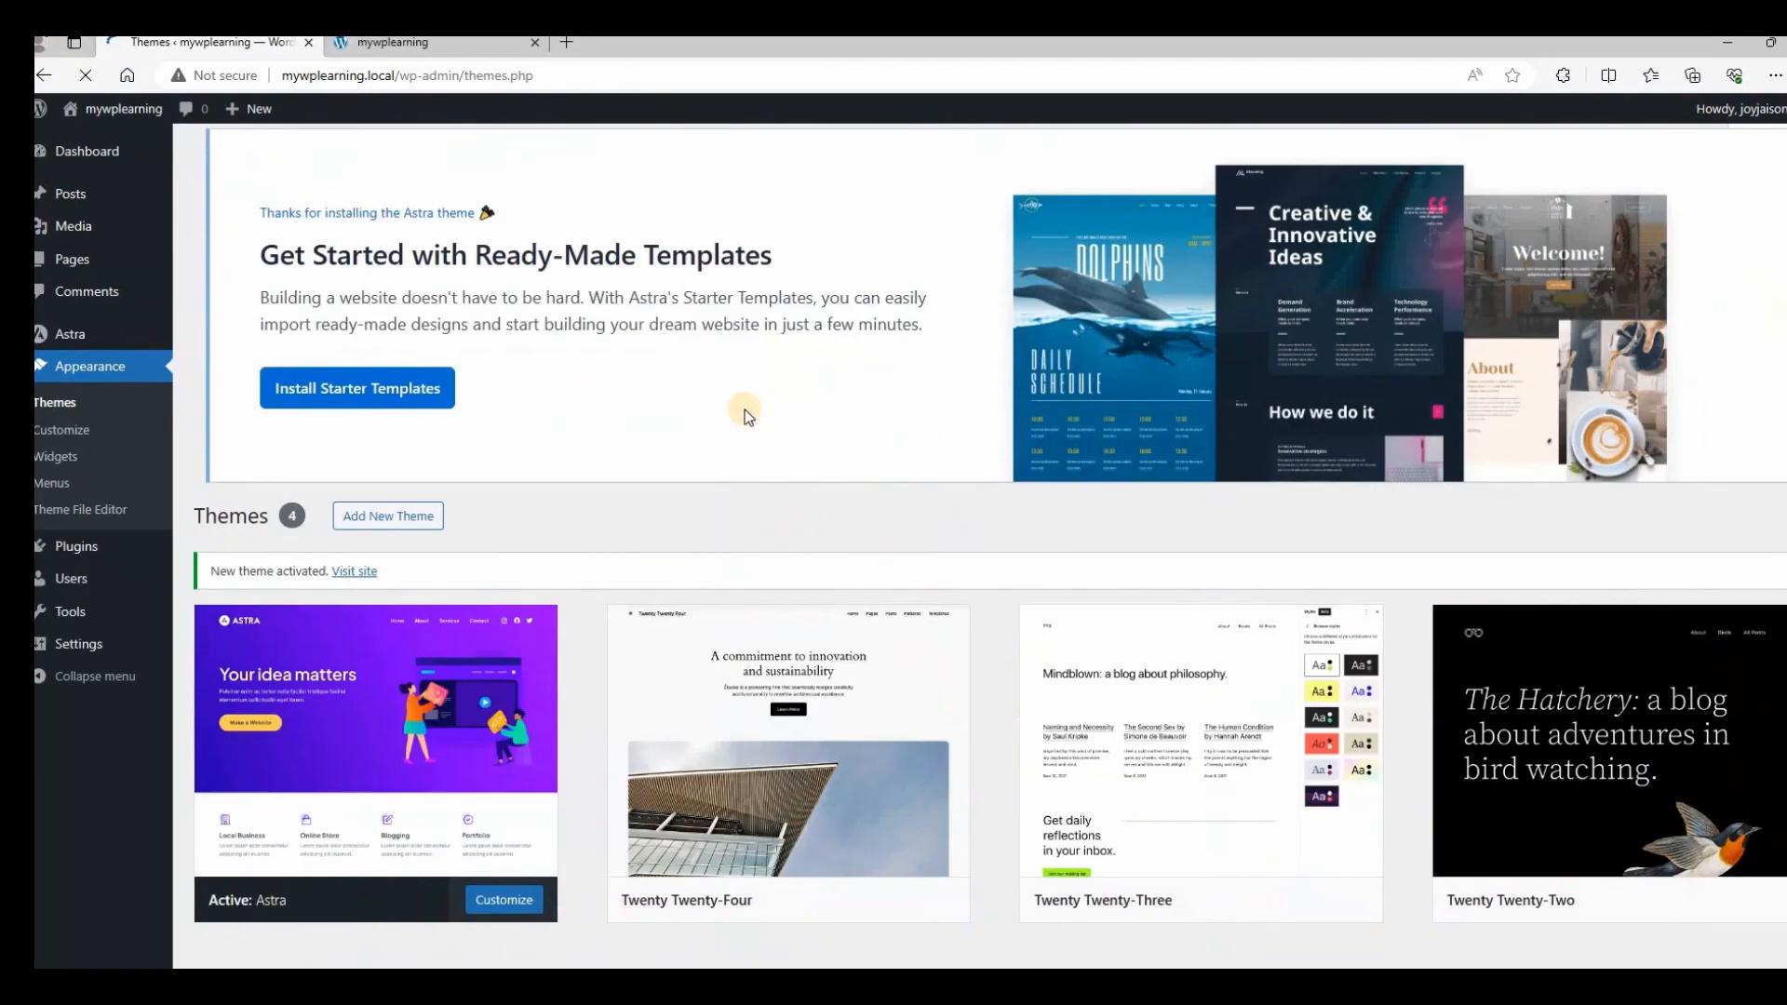
{"action": "scroll", "coordinate": [744, 410], "scroll_direction": "down", "scroll_amount": 3}
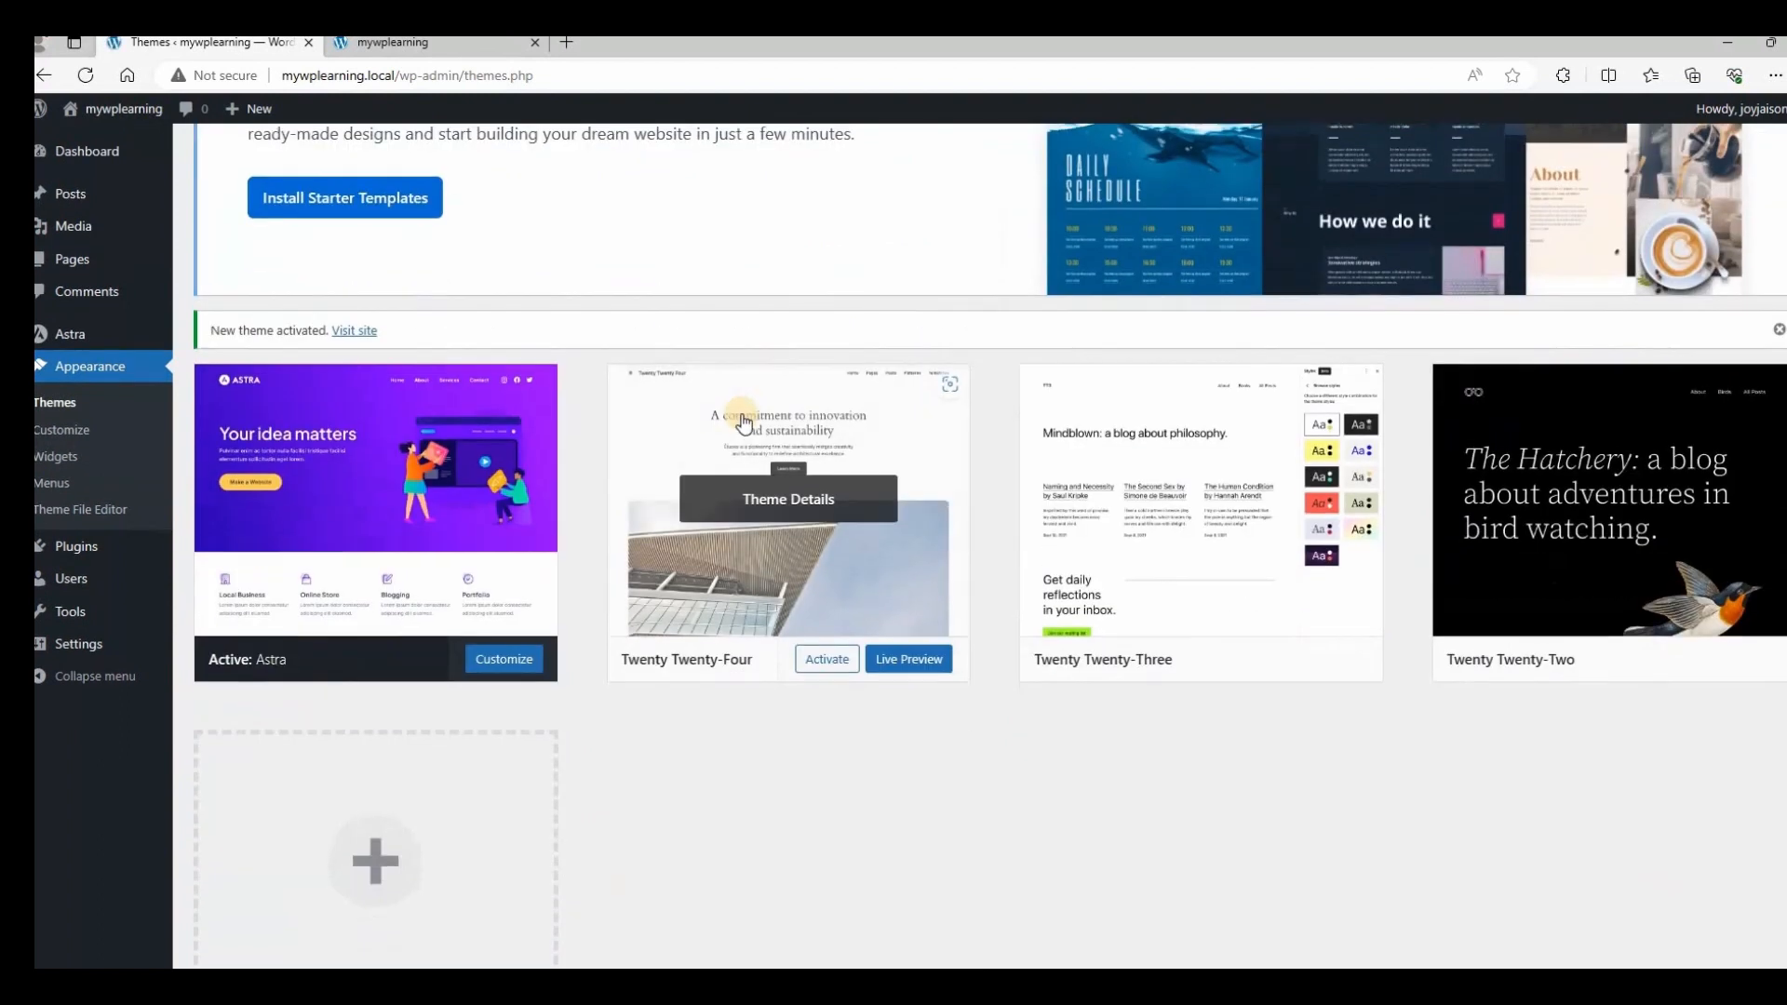
{"action": "scroll", "coordinate": [745, 423], "scroll_direction": "up", "scroll_amount": 3}
{"action": "scroll", "coordinate": [707, 522], "scroll_direction": "down", "scroll_amount": 3}
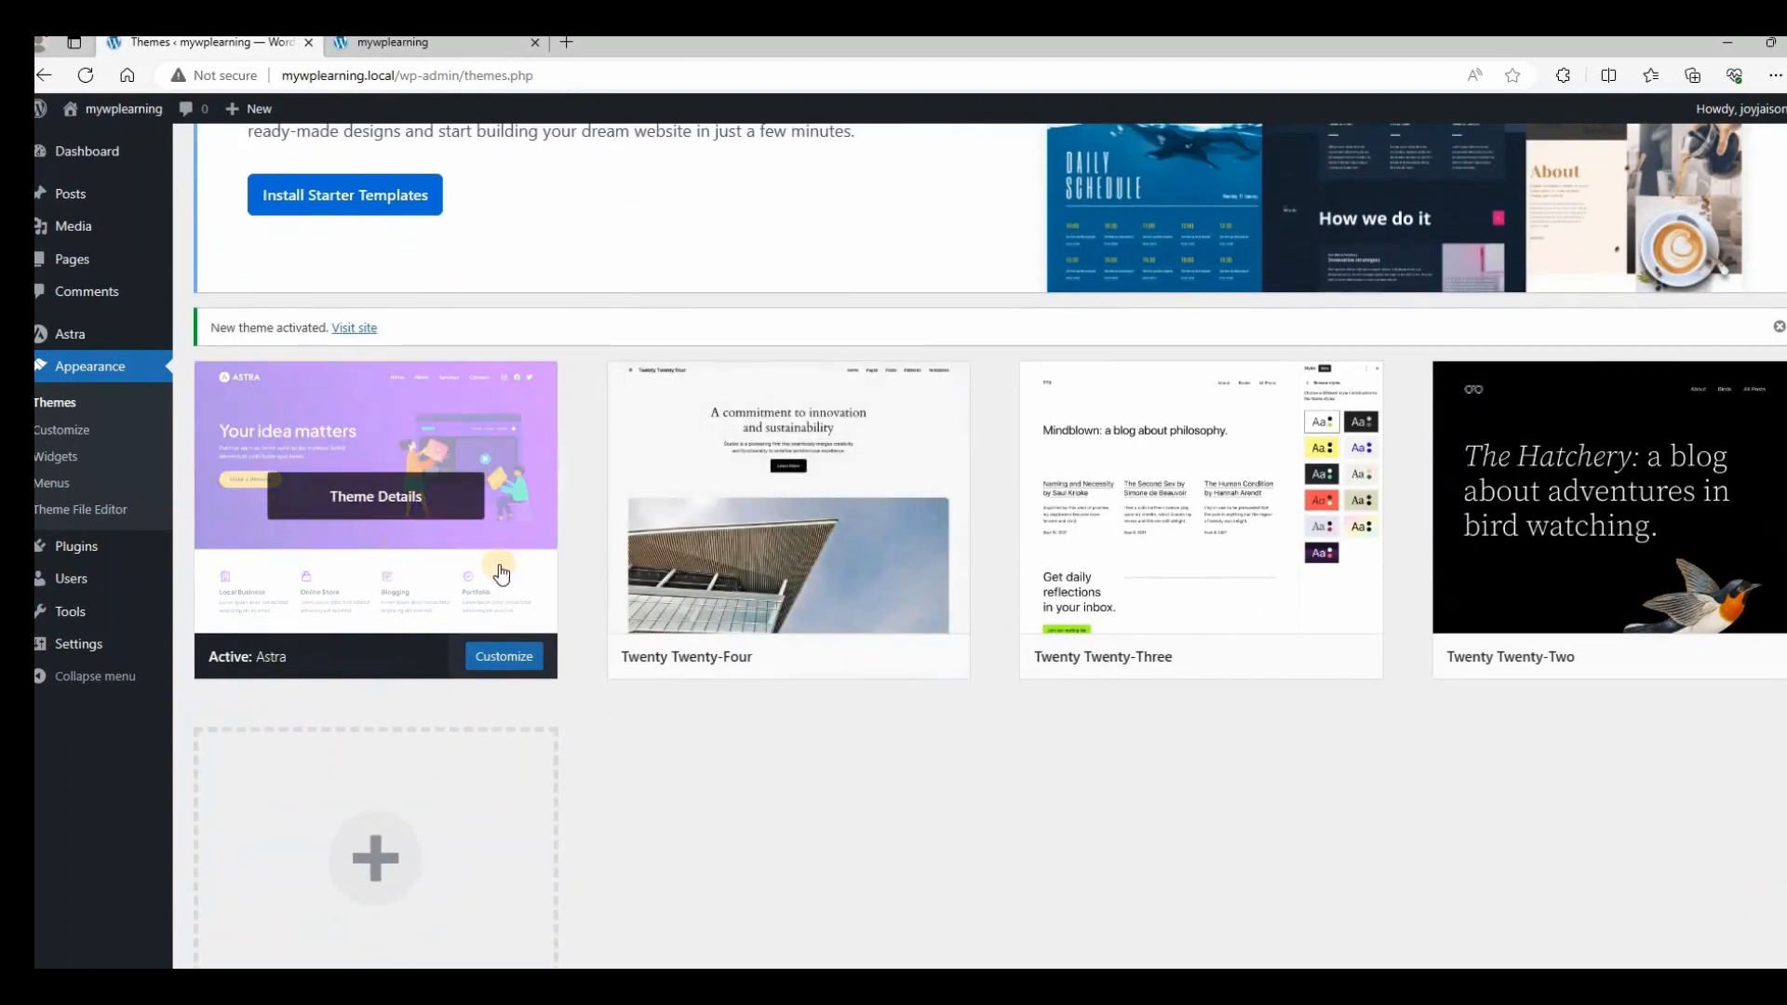
{"action": "scroll", "coordinate": [535, 582], "scroll_direction": "up", "scroll_amount": 3}
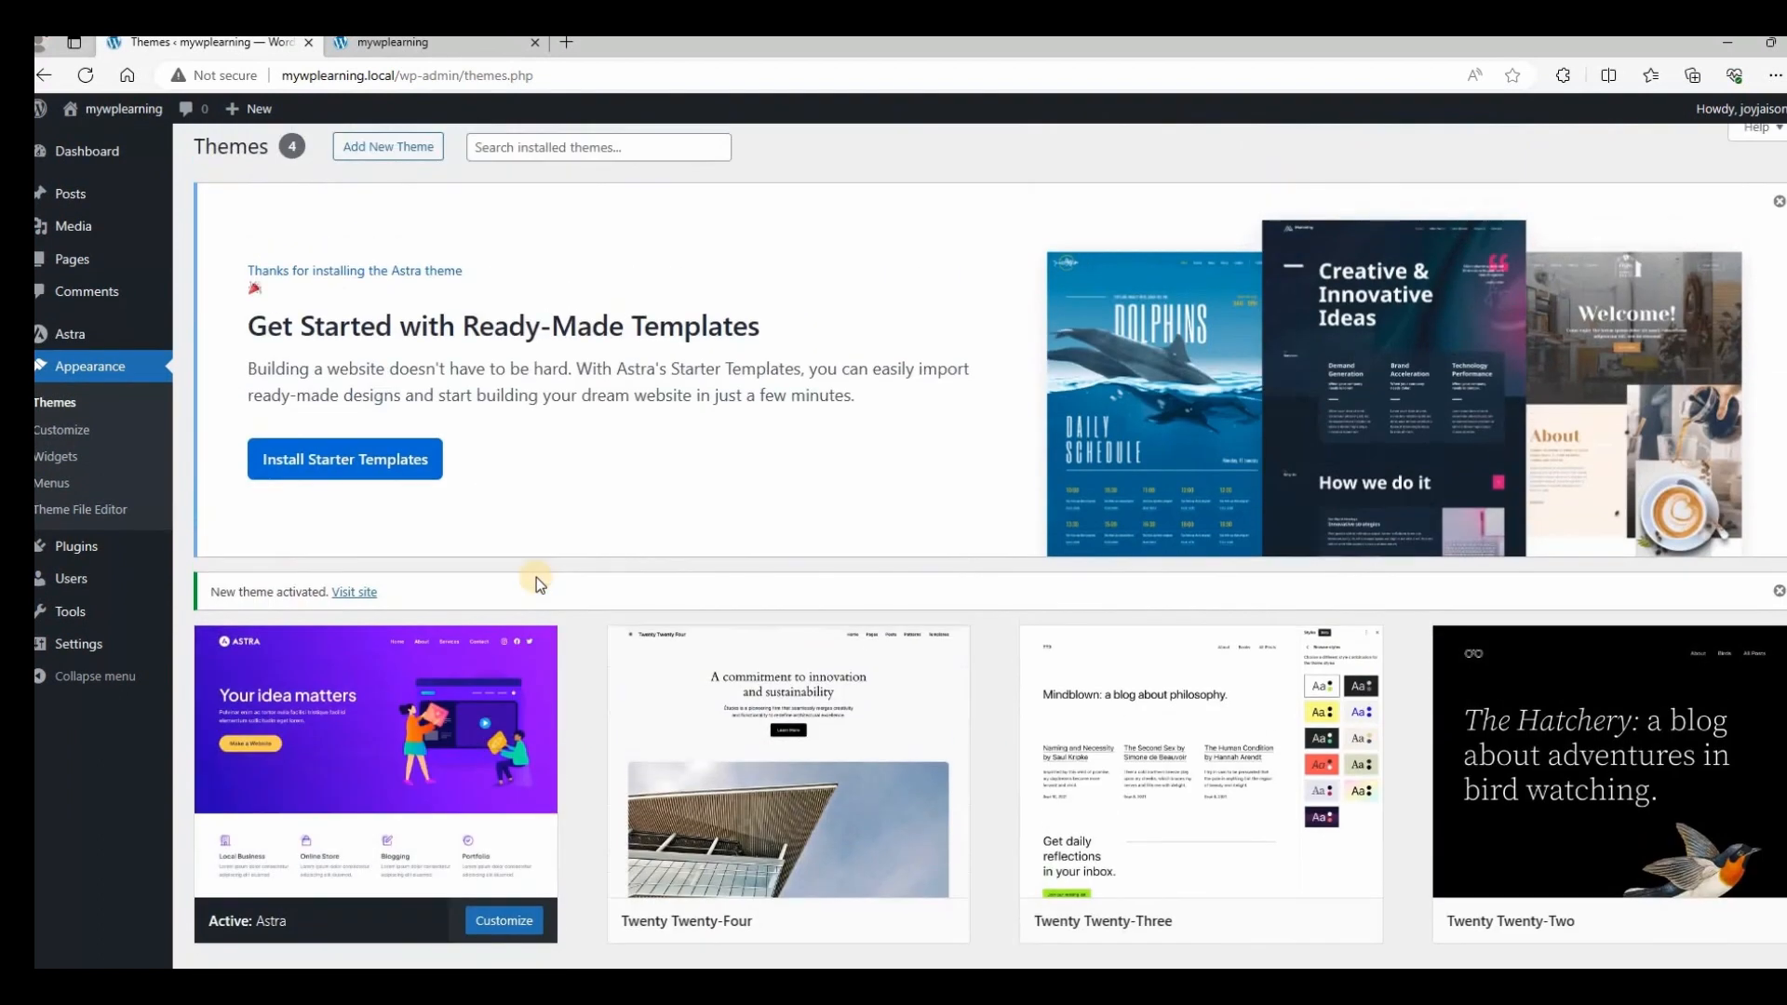
{"action": "left_click", "coordinate": [400, 42]}
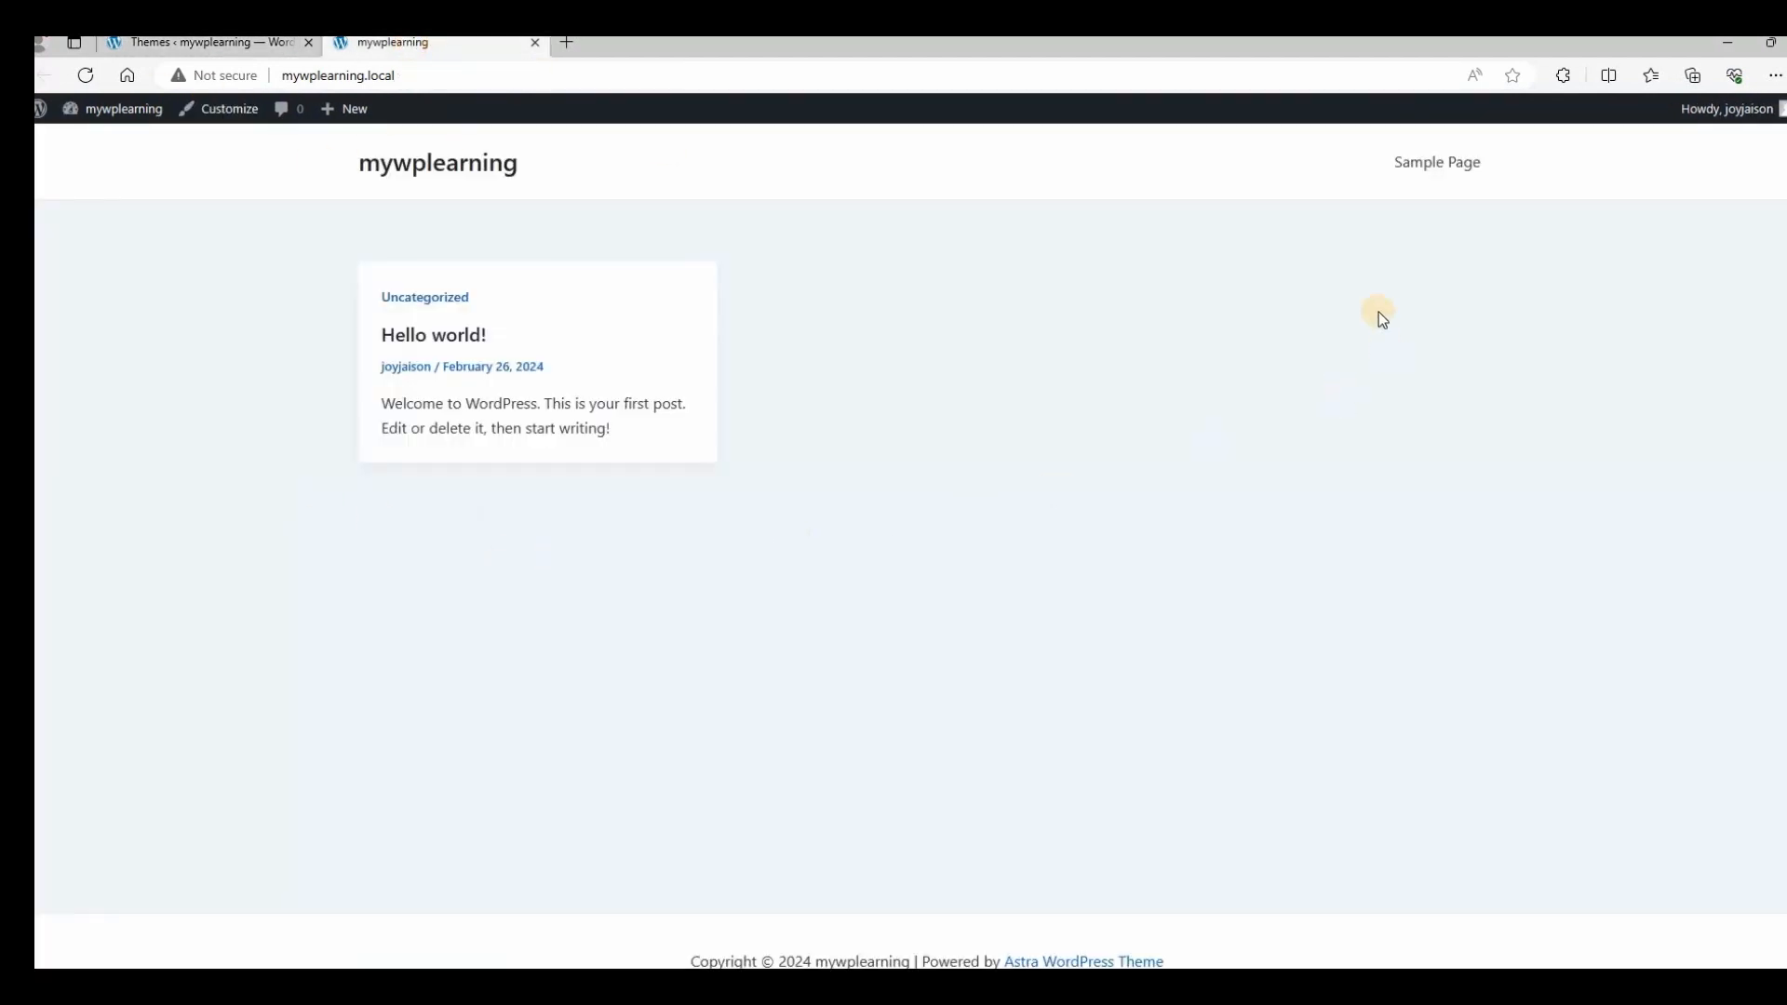
Activate Twenty Twenty-Four and reload the front page to confirm the new design.
{"action": "left_click", "coordinate": [212, 43]}
{"action": "scroll", "coordinate": [862, 438], "scroll_direction": "down", "scroll_amount": 4}
{"action": "scroll", "coordinate": [862, 438], "scroll_direction": "up", "scroll_amount": 4}
{"action": "scroll", "coordinate": [865, 438], "scroll_direction": "down", "scroll_amount": 4}
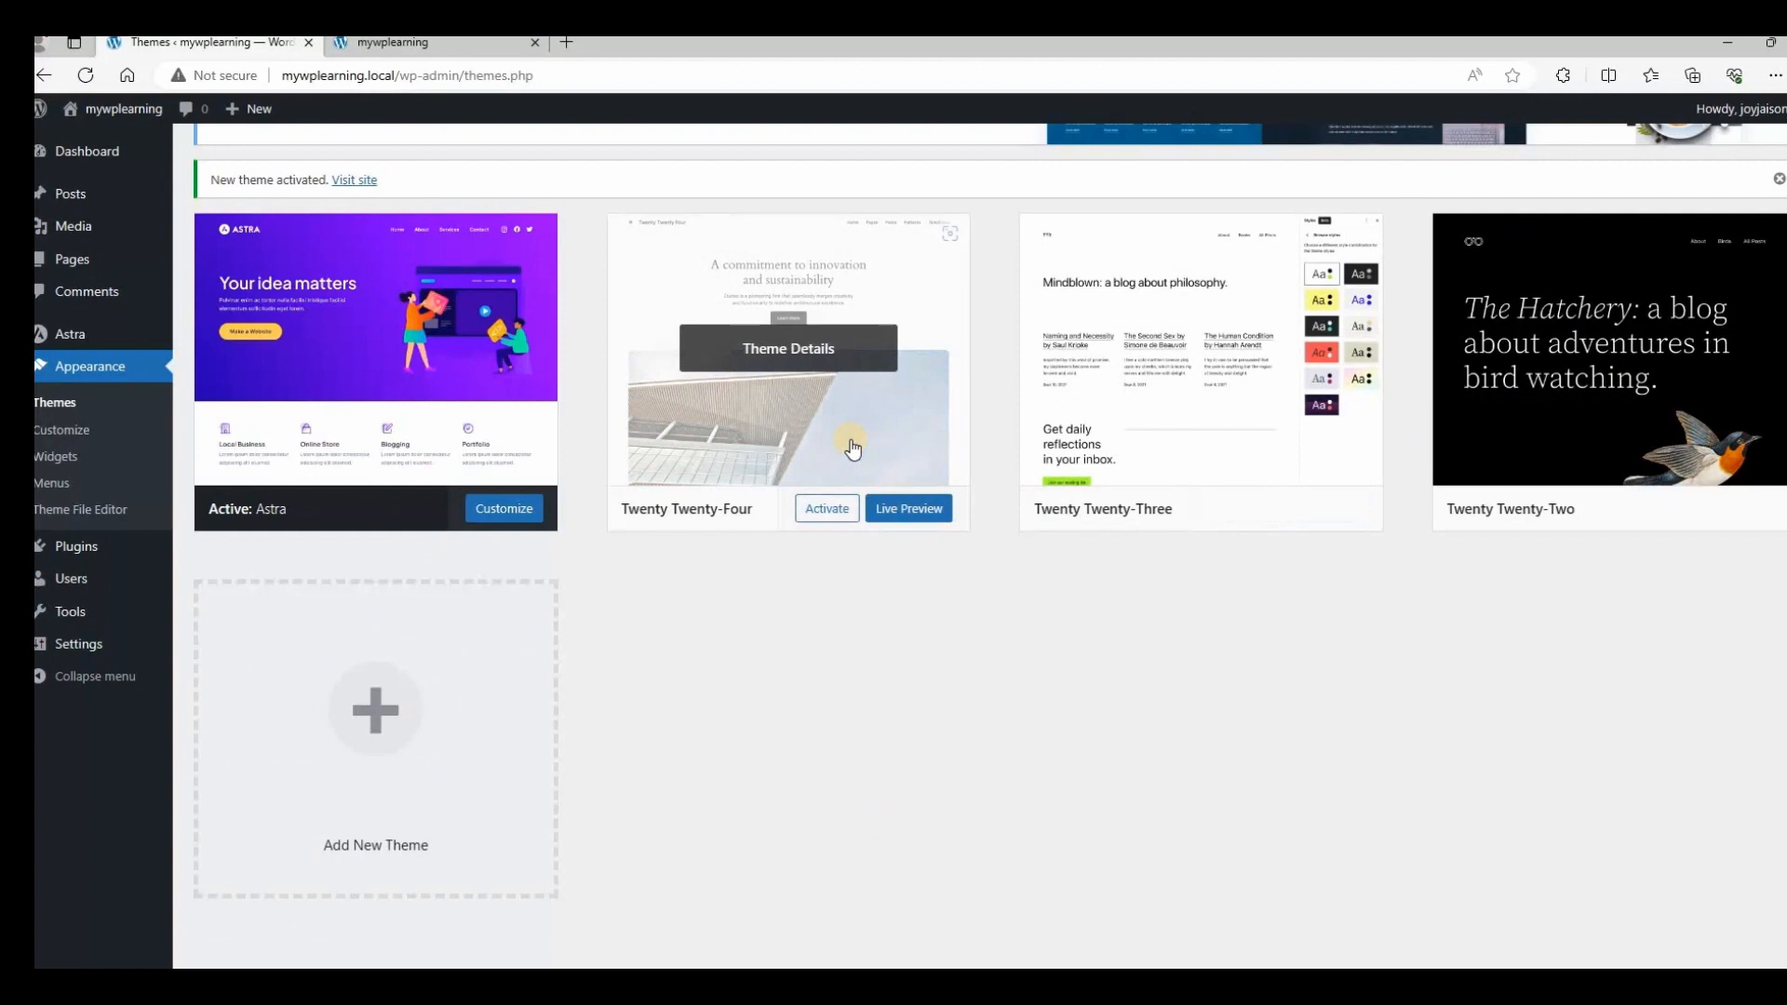
{"action": "left_click", "coordinate": [838, 518]}
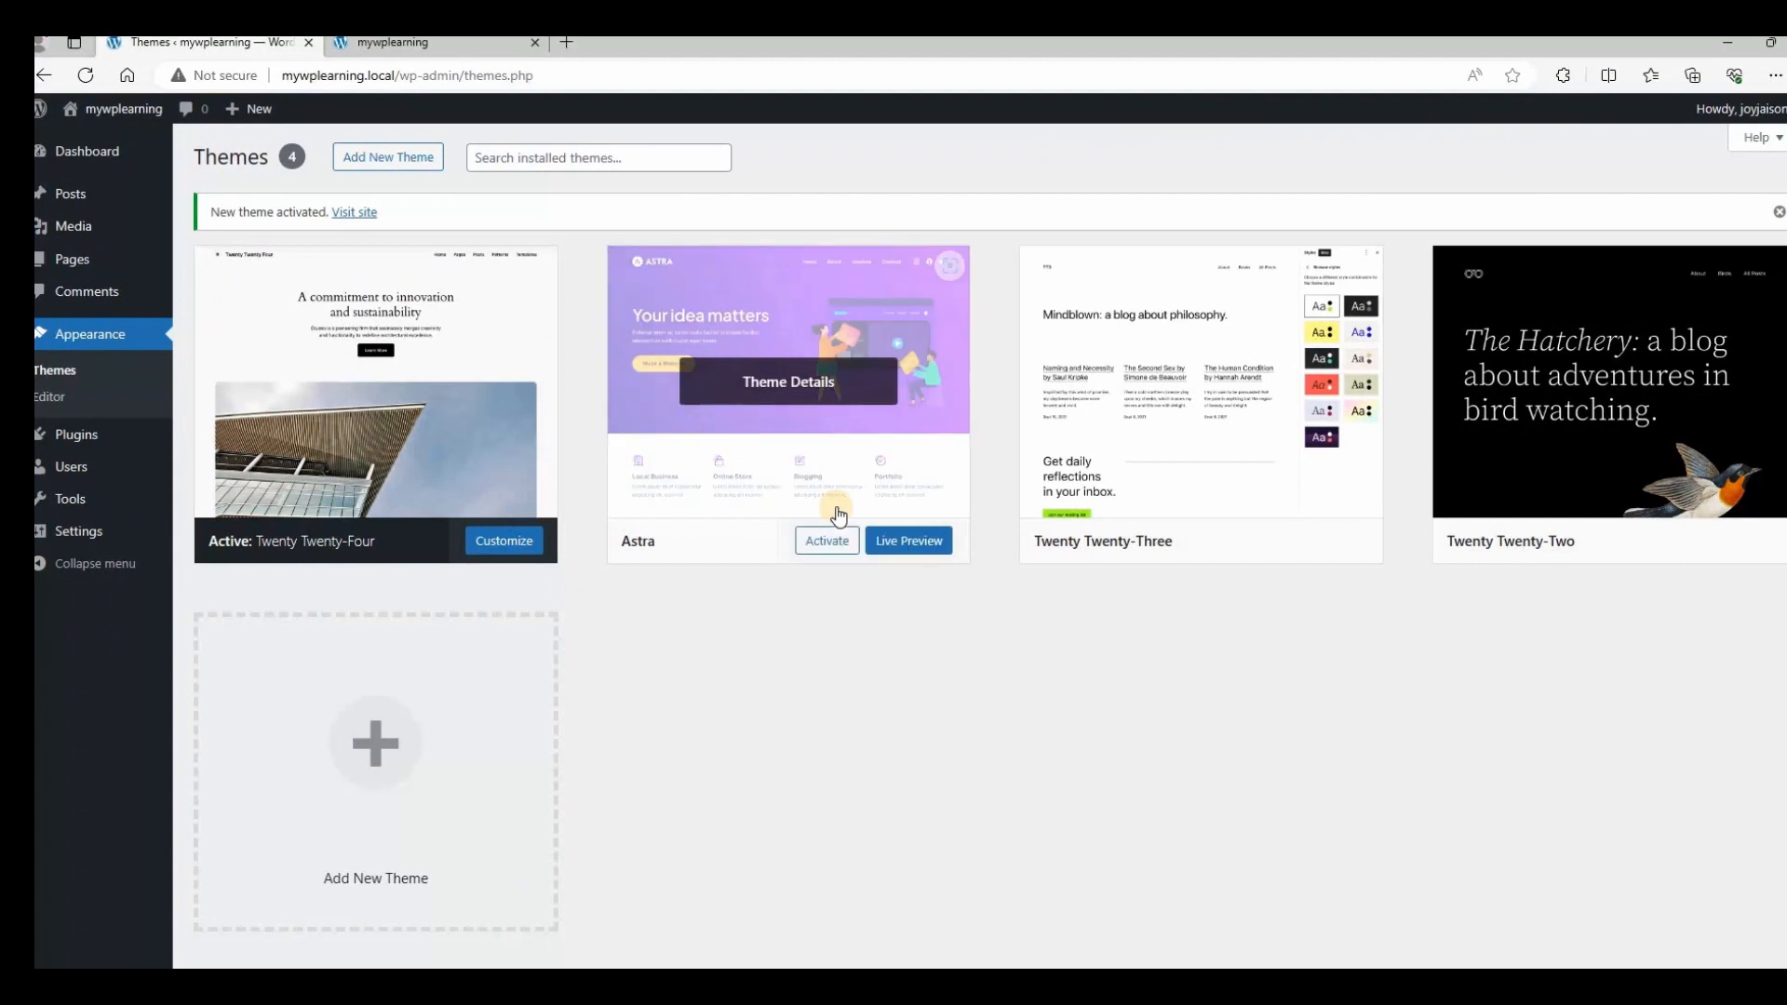
{"action": "left_click", "coordinate": [398, 43]}
{"action": "left_click", "coordinate": [83, 76]}
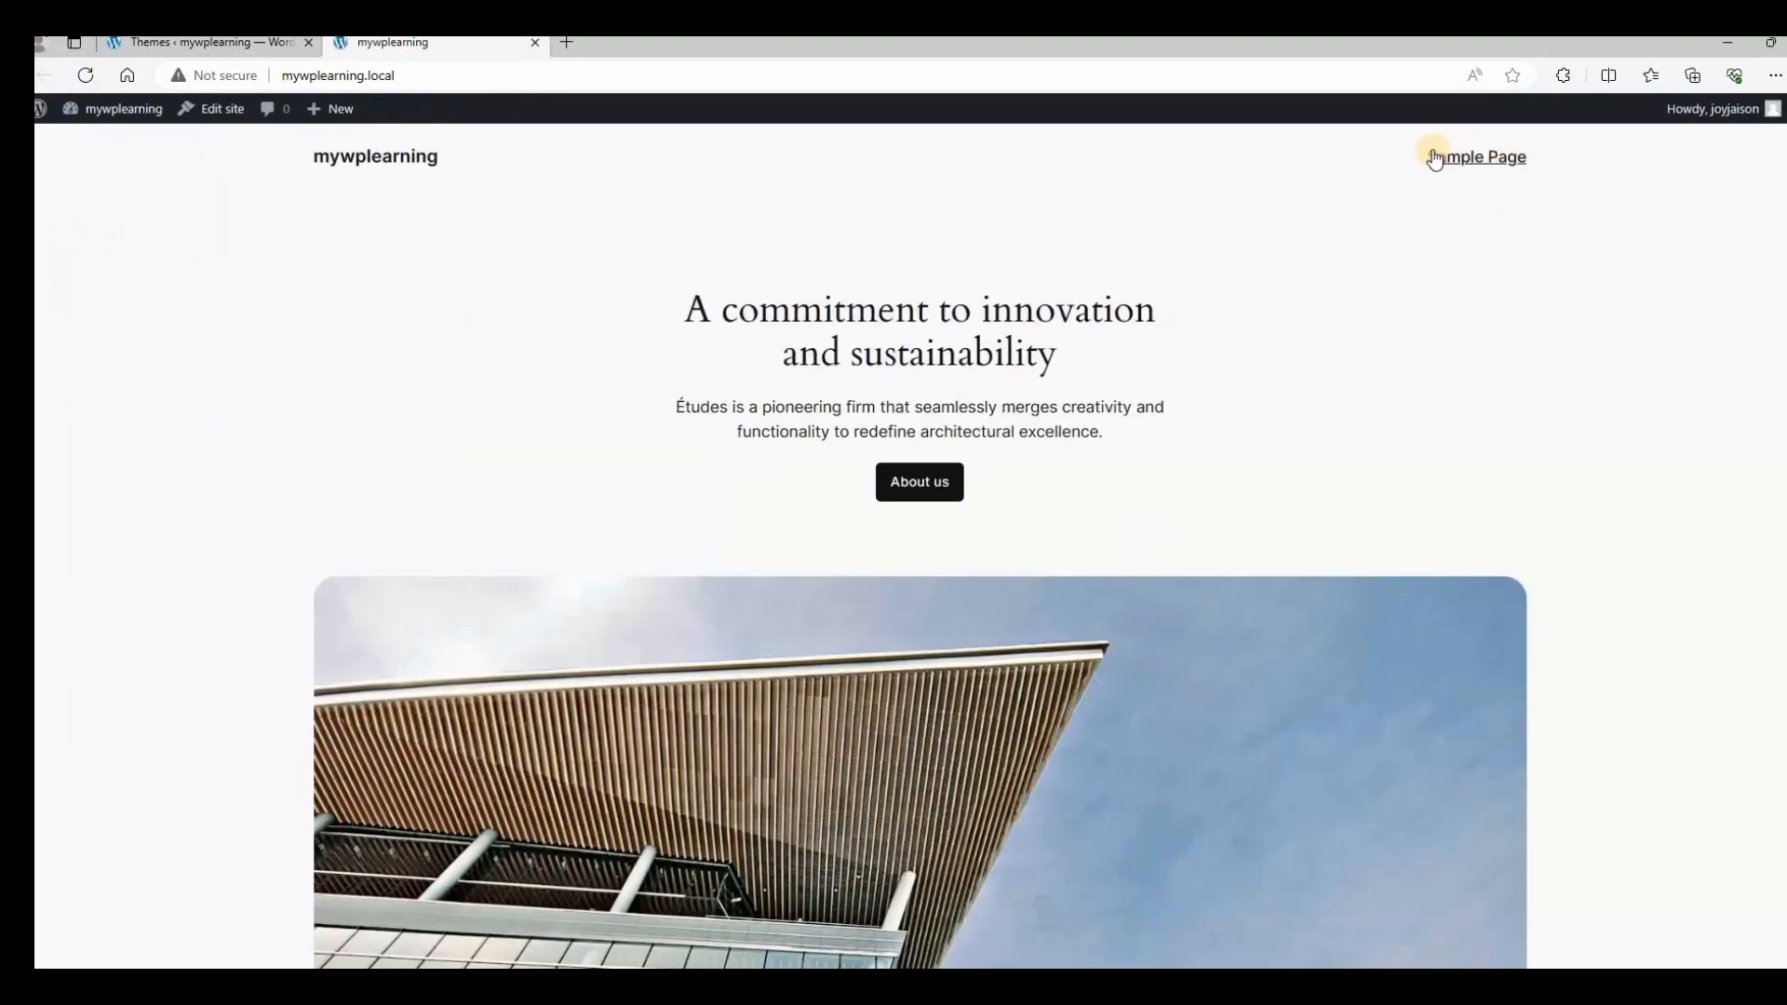
Preview the Sample Page on the live site, then return to the home page.
{"action": "scroll", "coordinate": [1402, 419], "scroll_direction": "down", "scroll_amount": 8}
{"action": "scroll", "coordinate": [1402, 419], "scroll_direction": "up", "scroll_amount": 8}
{"action": "left_click", "coordinate": [1480, 156]}
{"action": "left_click_drag", "start_coordinate": [1359, 270], "coordinate": [956, 700]}
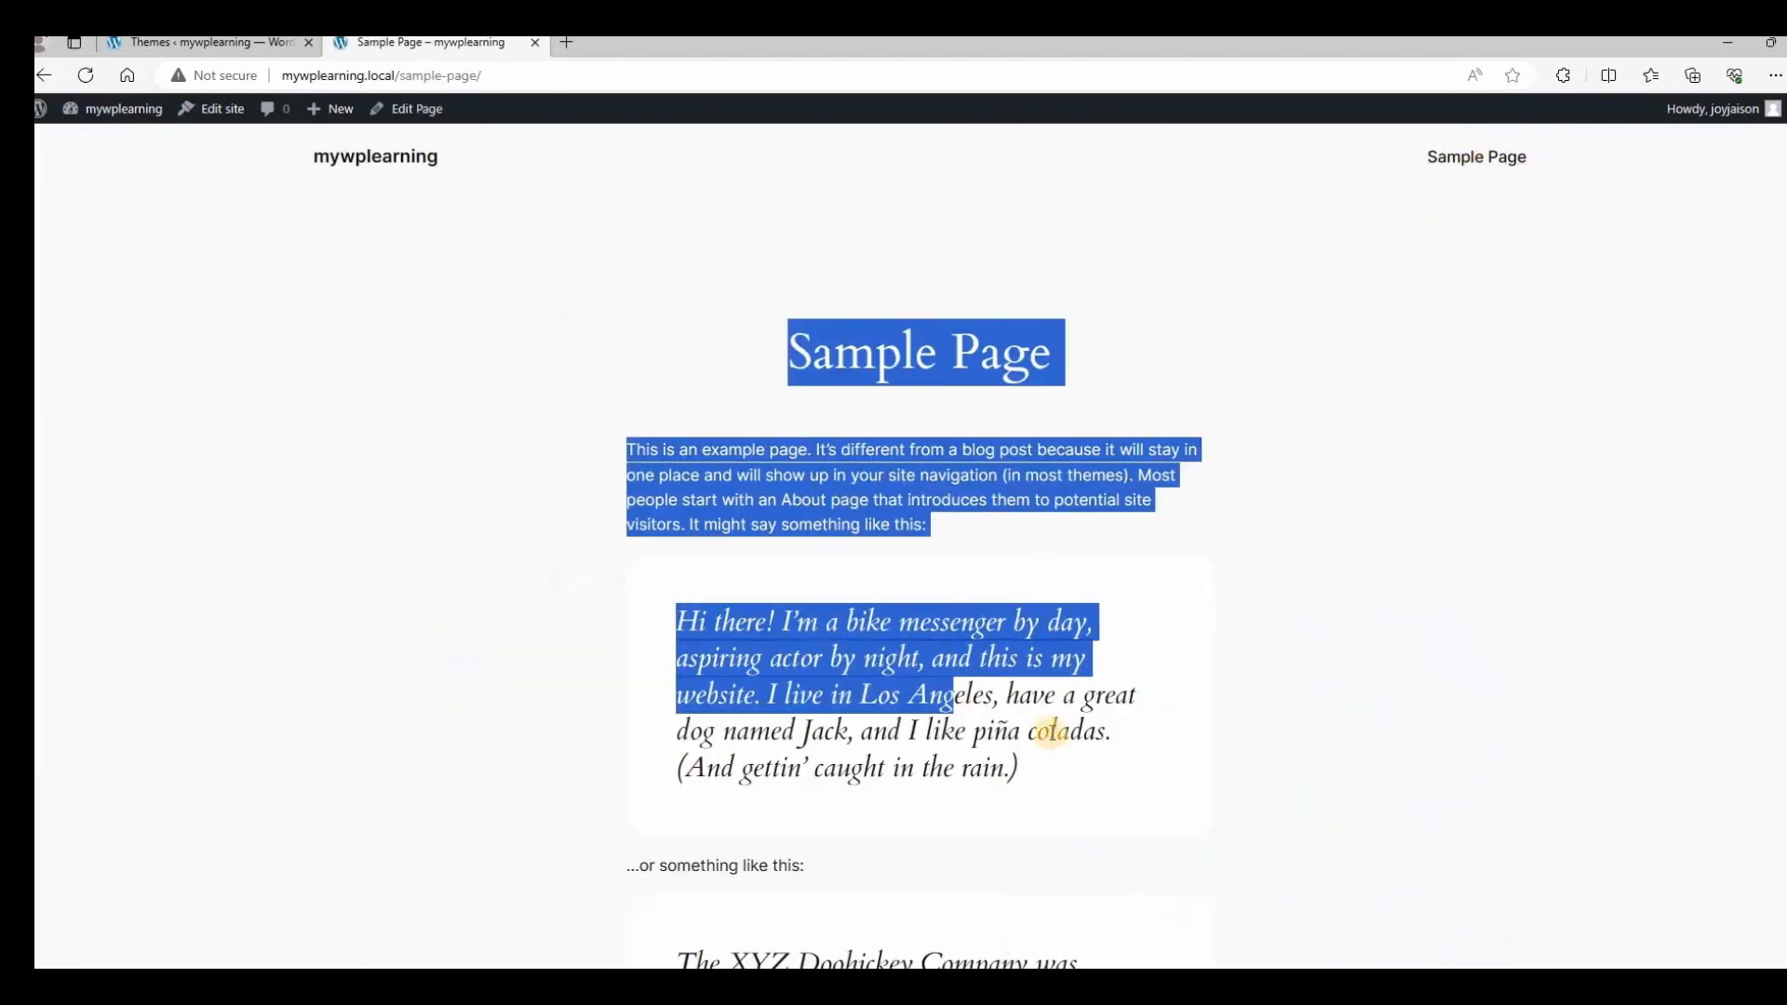
{"action": "scroll", "coordinate": [1049, 731], "scroll_direction": "down", "scroll_amount": 8}
{"action": "scroll", "coordinate": [1033, 689], "scroll_direction": "up", "scroll_amount": 8}
{"action": "left_click", "coordinate": [395, 176]}
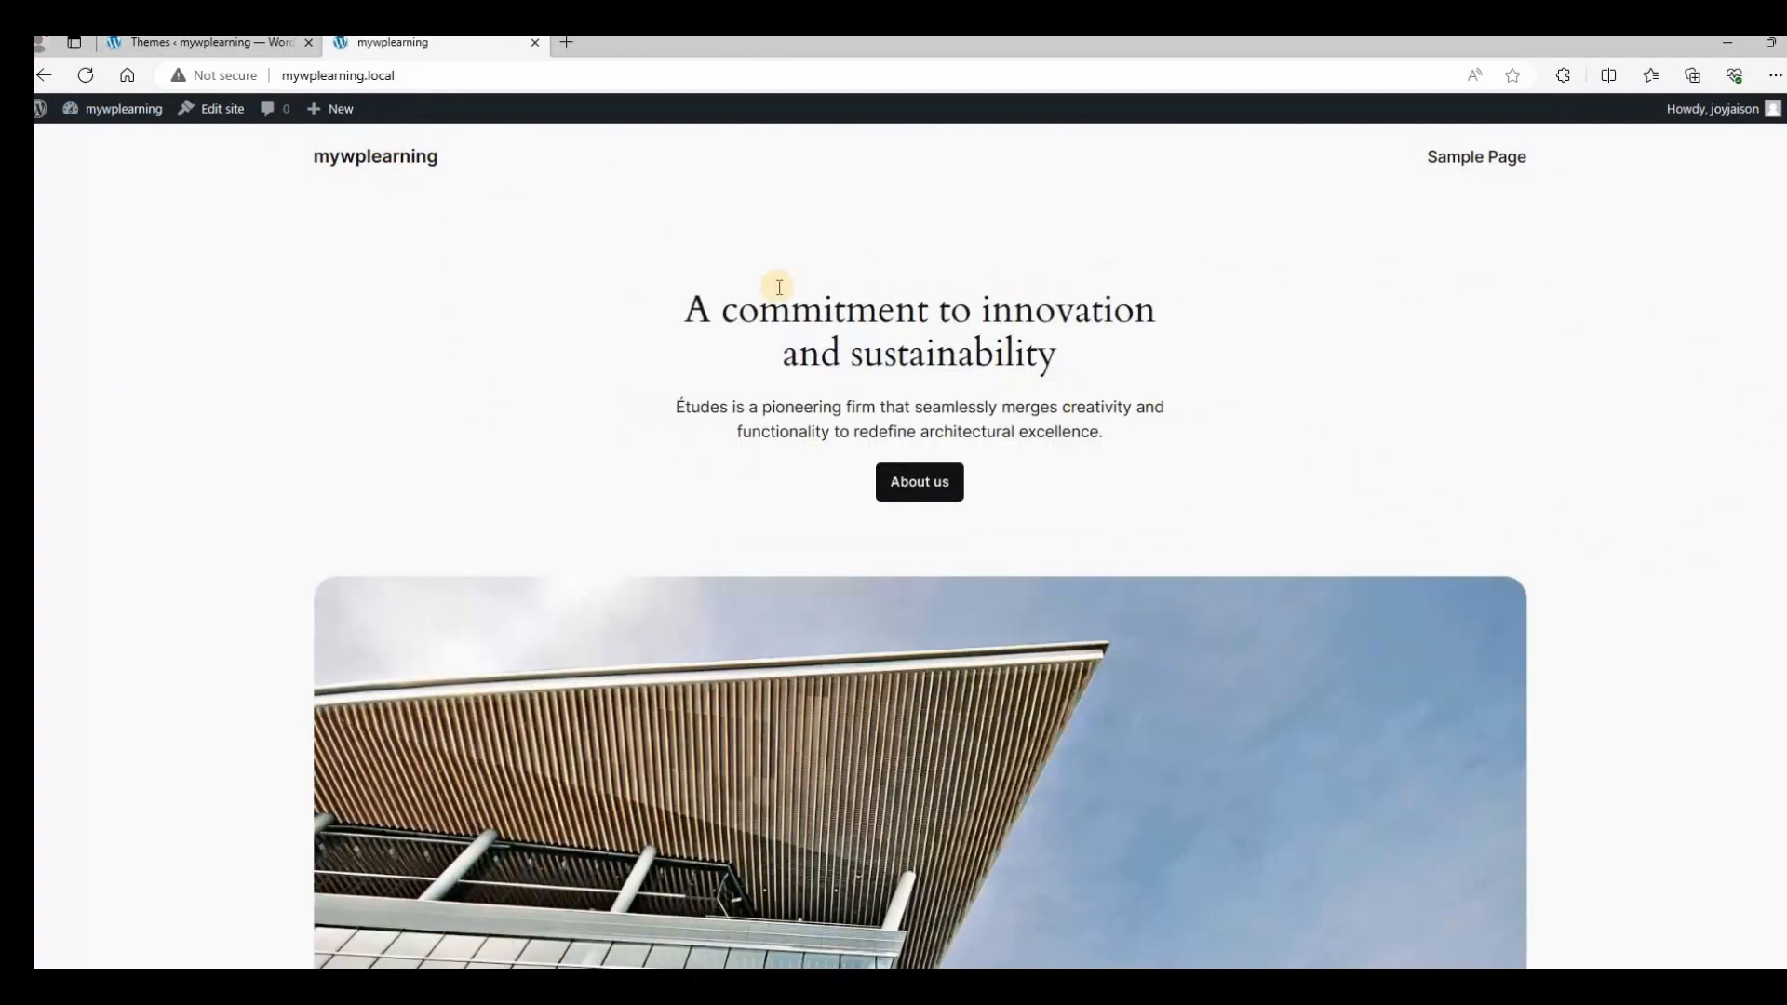
Open the Sample Page in the block editor from All Pages and dismiss the welcome guide.
{"action": "left_click", "coordinate": [214, 47]}
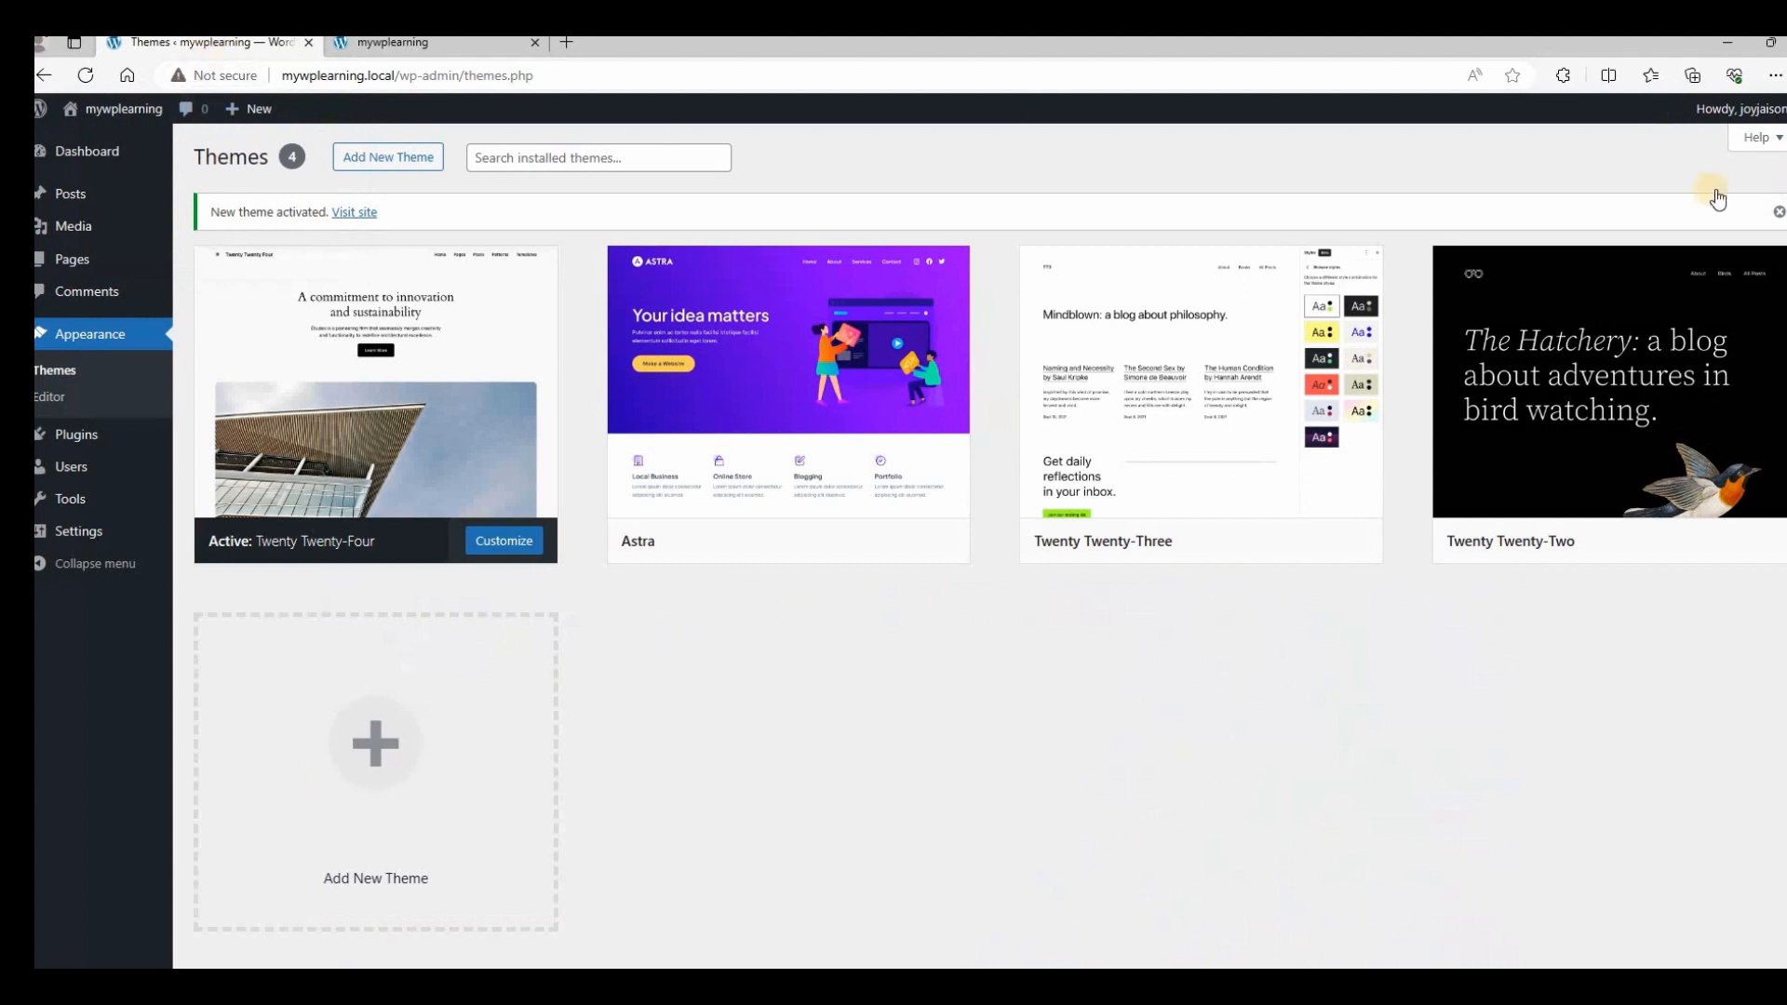
{"action": "mouse_move", "coordinate": [80, 253]}
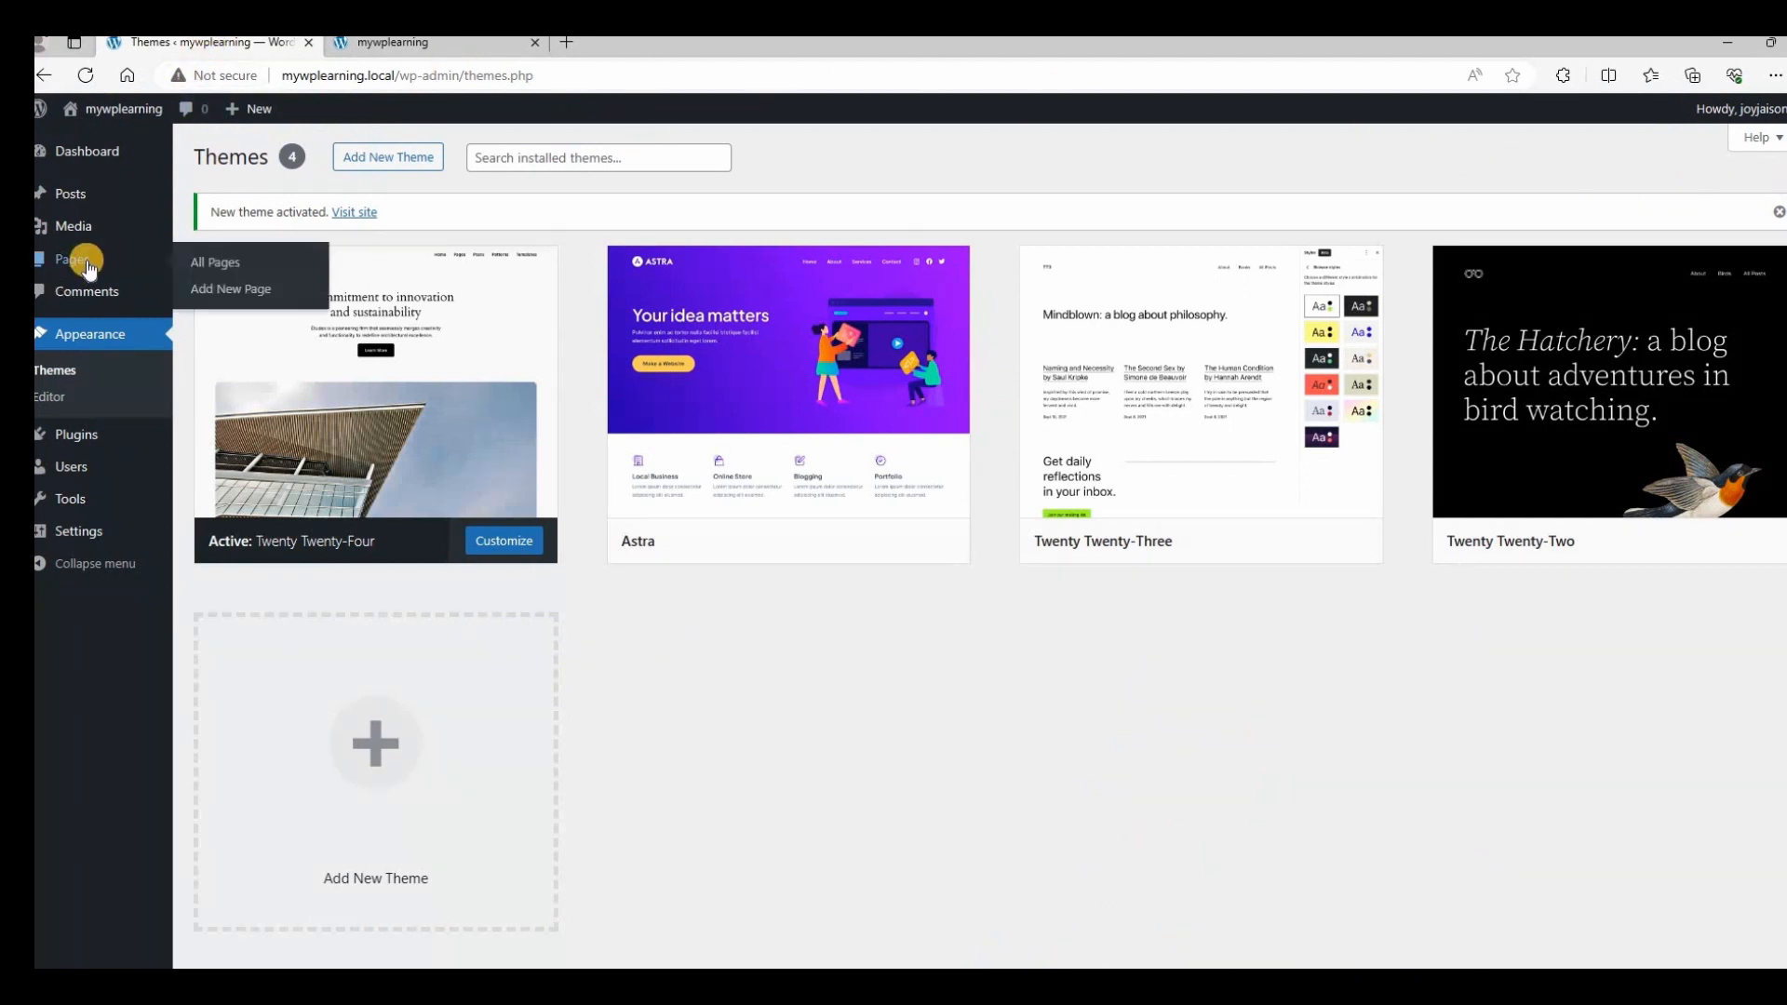
{"action": "left_click", "coordinate": [231, 269]}
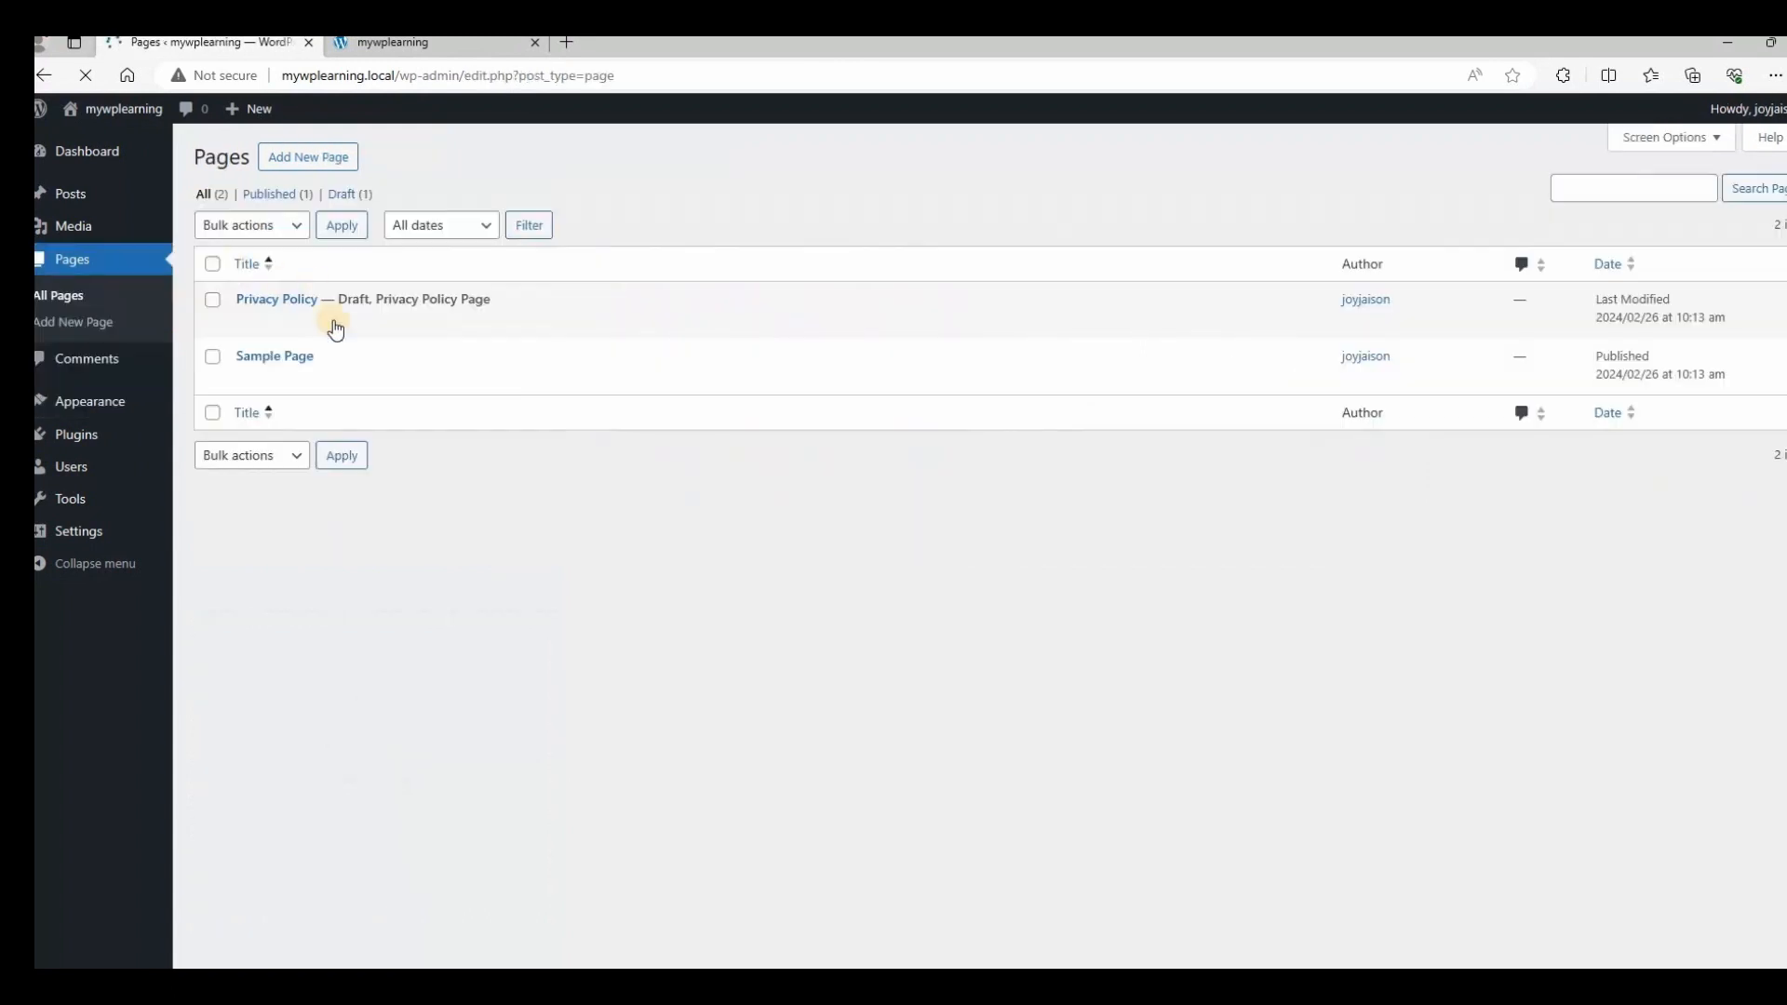
{"action": "left_click", "coordinate": [278, 360]}
{"action": "left_click", "coordinate": [248, 380]}
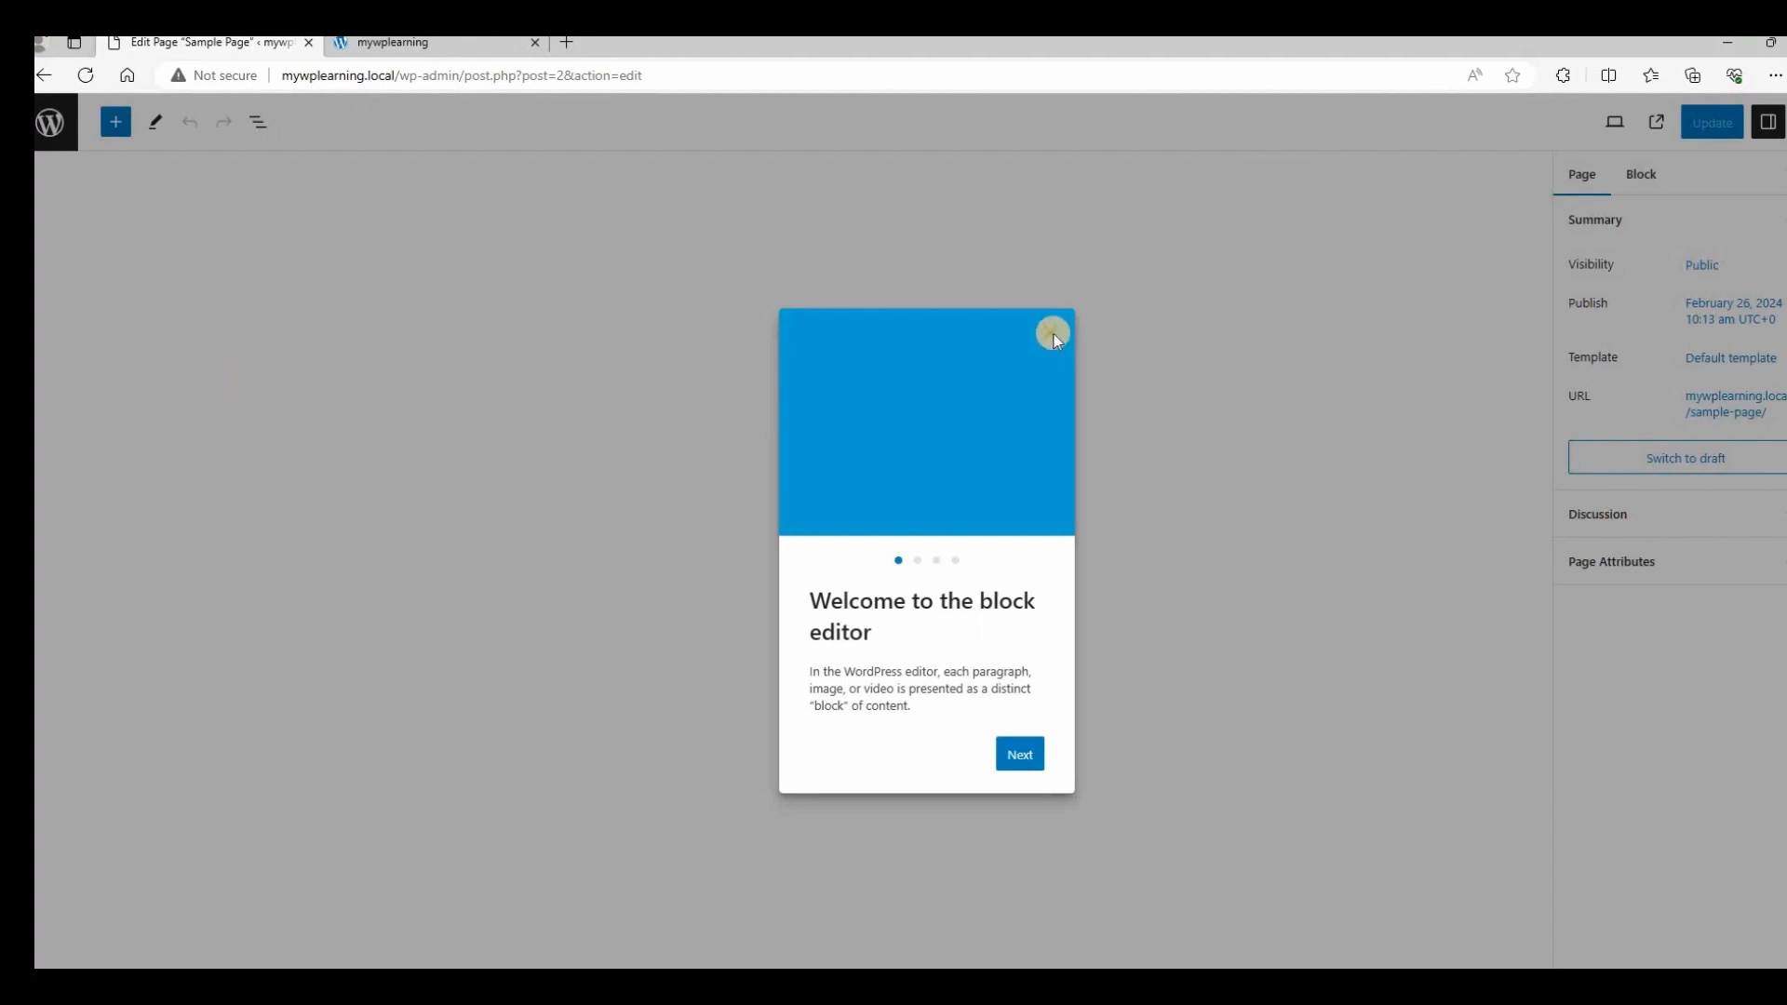
{"action": "left_click", "coordinate": [1052, 334]}
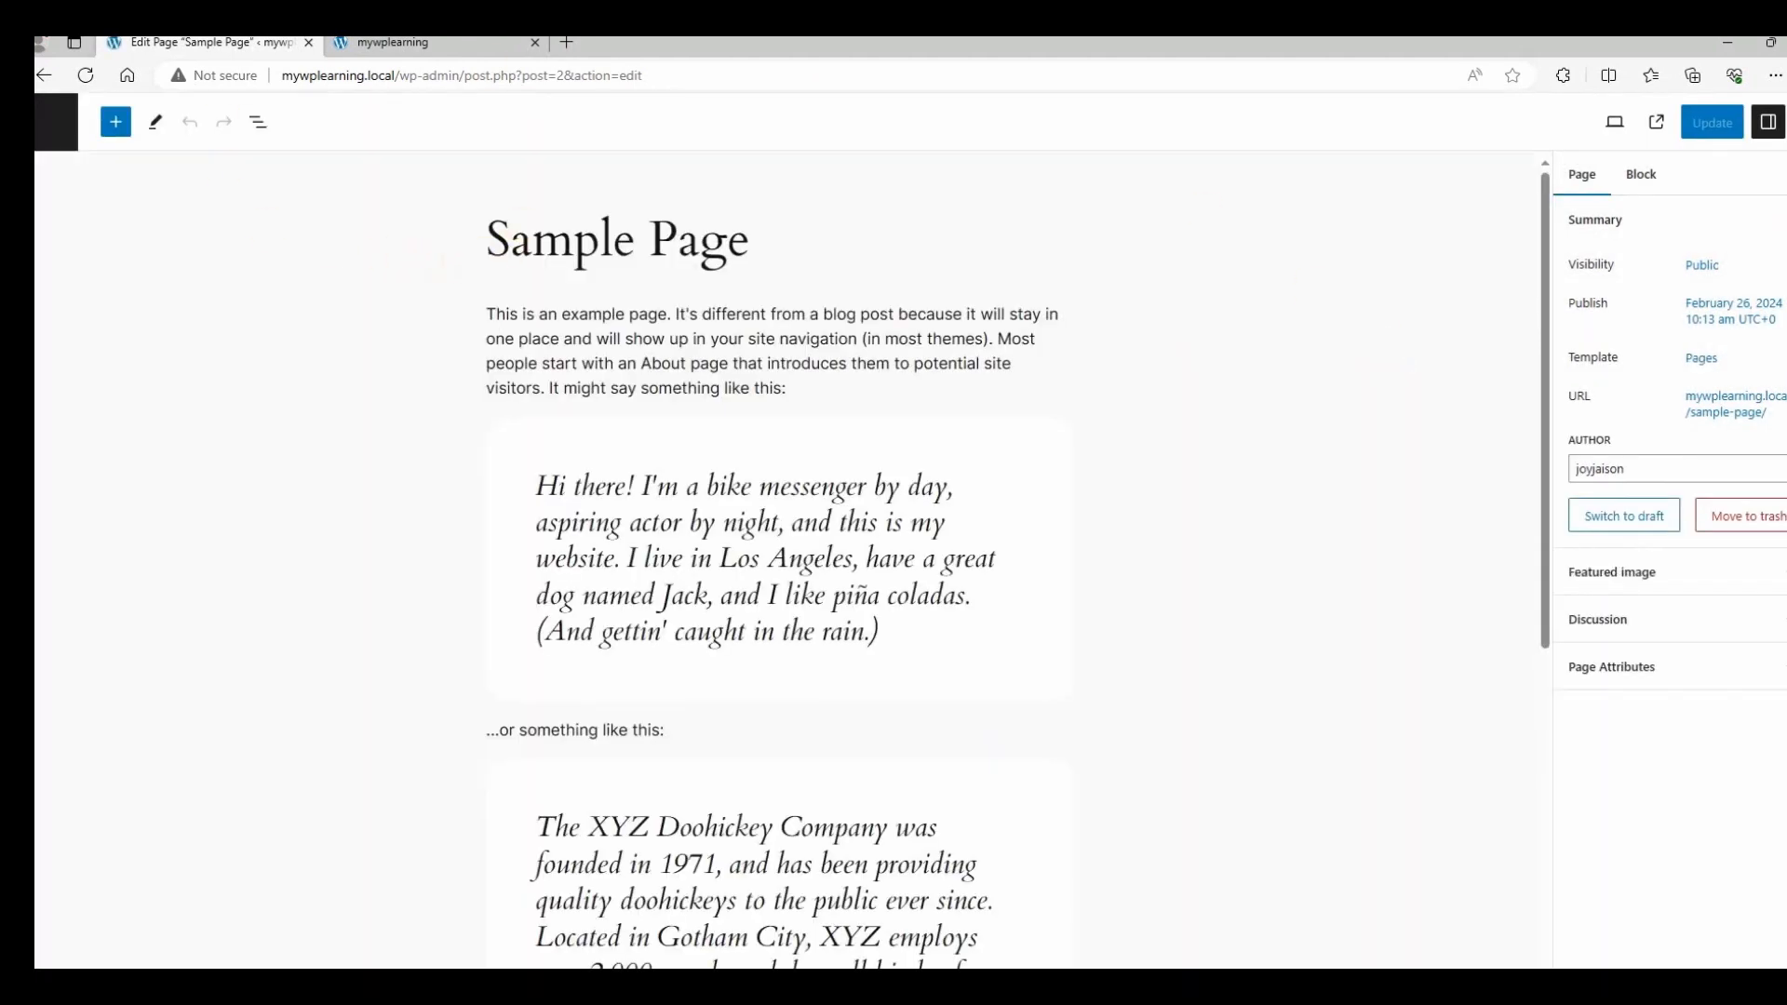
{"action": "left_click", "coordinate": [394, 39]}
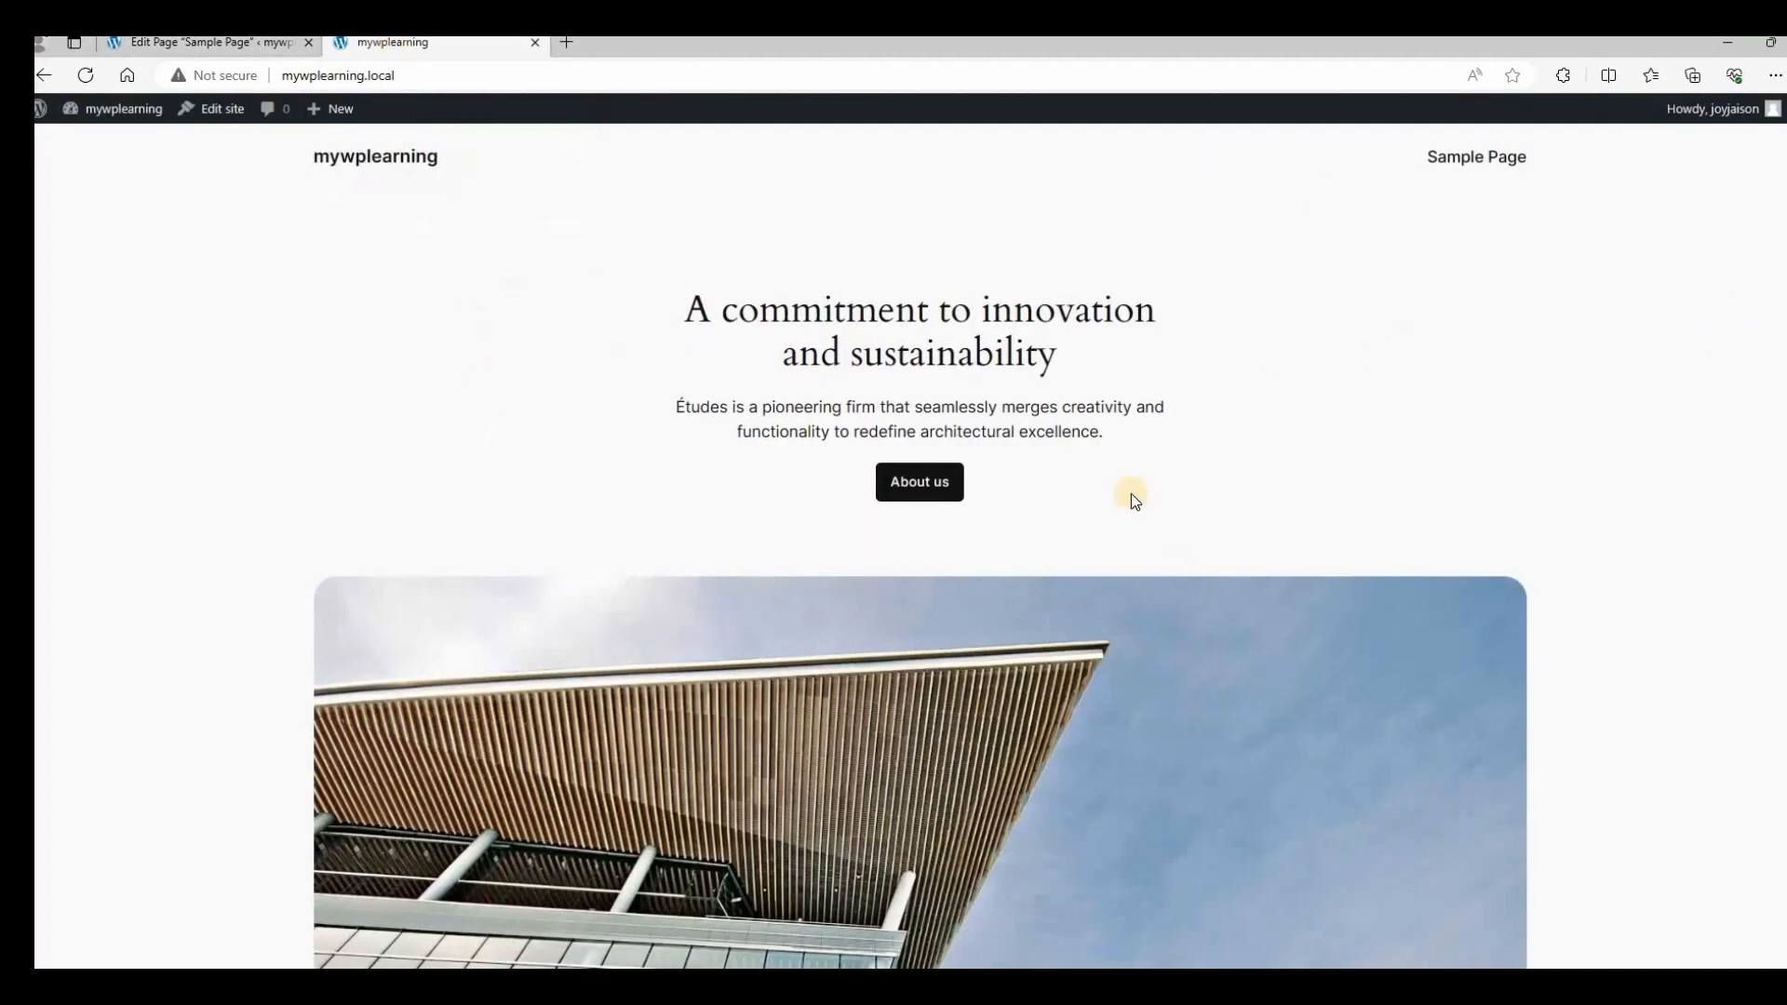
{"action": "scroll", "coordinate": [1369, 478], "scroll_direction": "down", "scroll_amount": 10}
{"action": "scroll", "coordinate": [1368, 479], "scroll_direction": "up", "scroll_amount": 10}
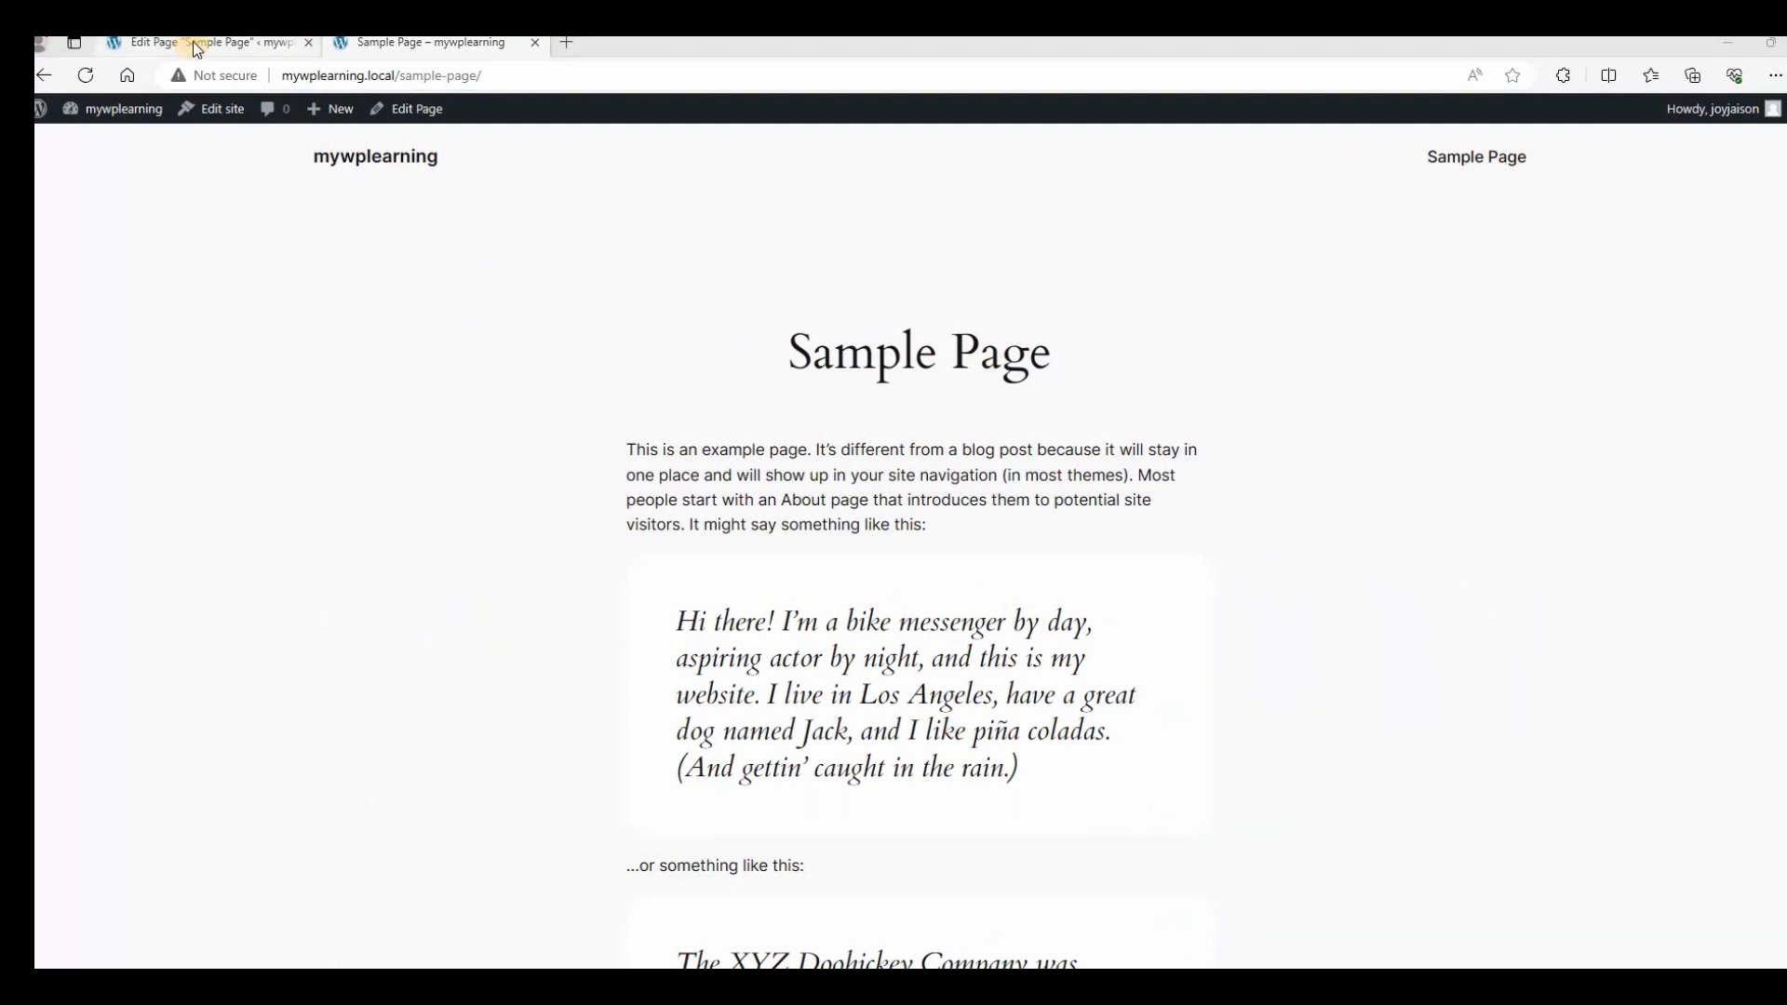
Retitle the page 'My Sample Page' and save it with Update.
{"action": "left_click", "coordinate": [239, 45]}
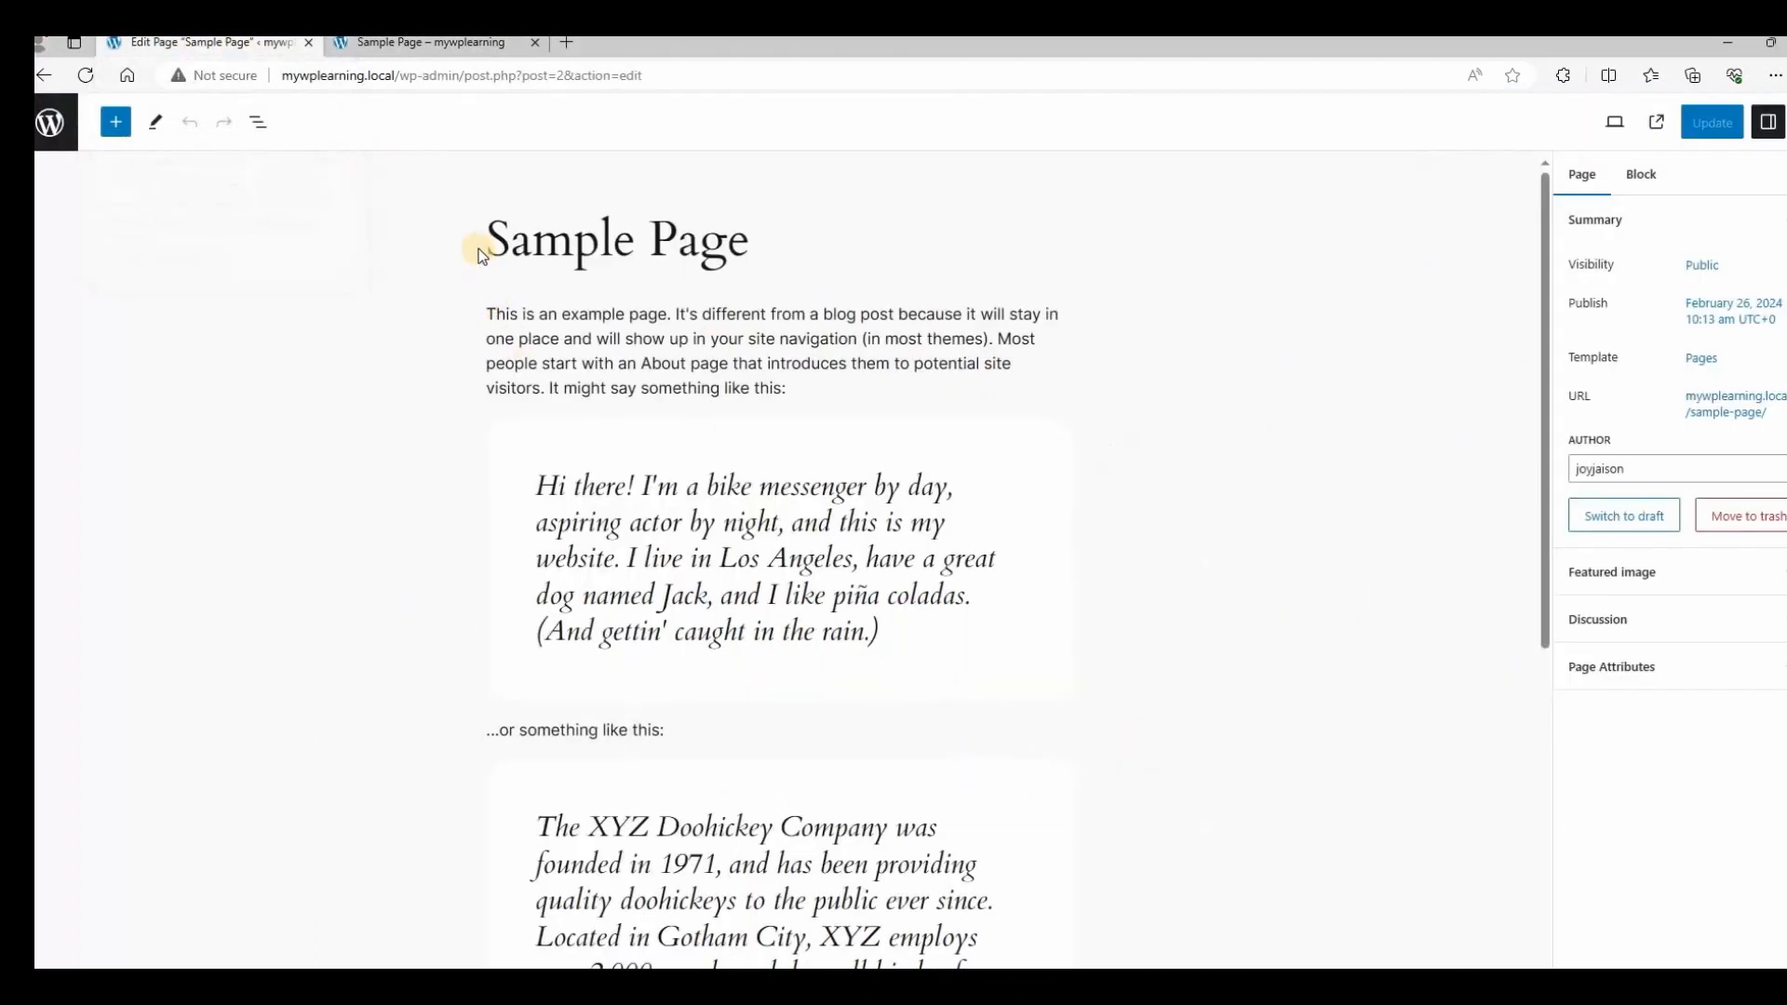
{"action": "scroll", "coordinate": [727, 424], "scroll_direction": "down", "scroll_amount": 5}
{"action": "scroll", "coordinate": [730, 399], "scroll_direction": "up", "scroll_amount": 5}
{"action": "type", "text": "MY"}
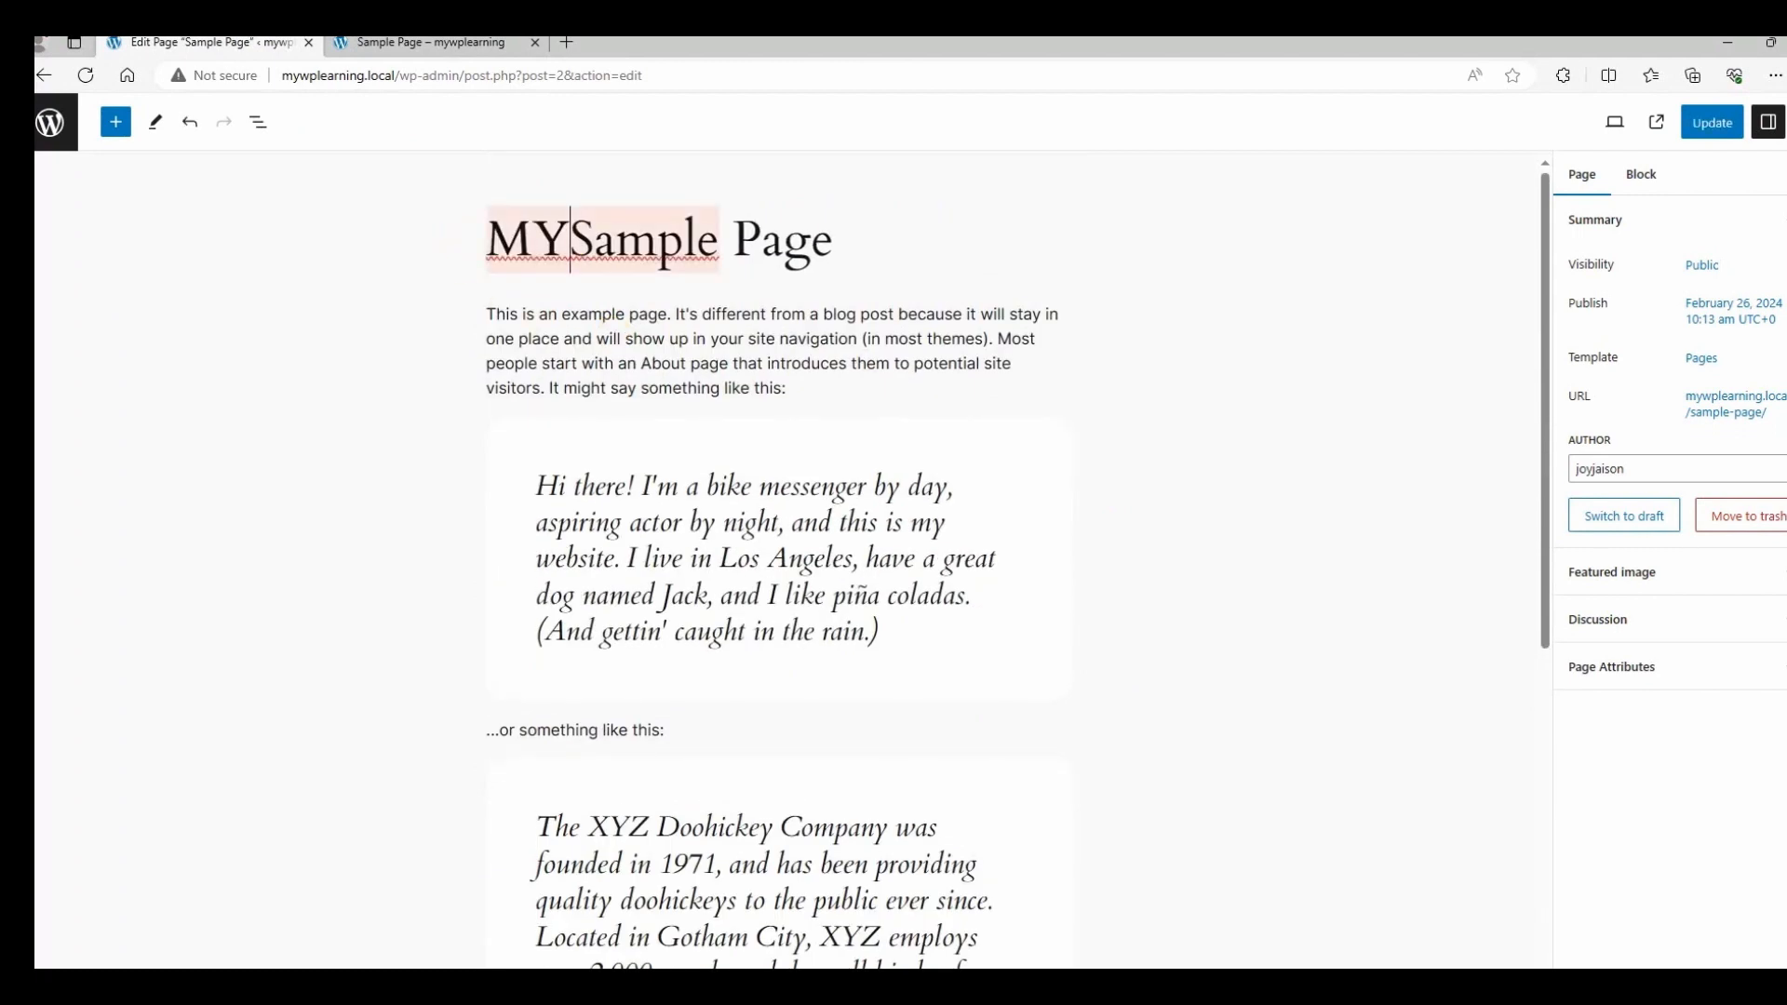
{"action": "key", "text": "BackSpace"}
{"action": "type", "text": "y"}
{"action": "left_click", "coordinate": [1716, 133]}
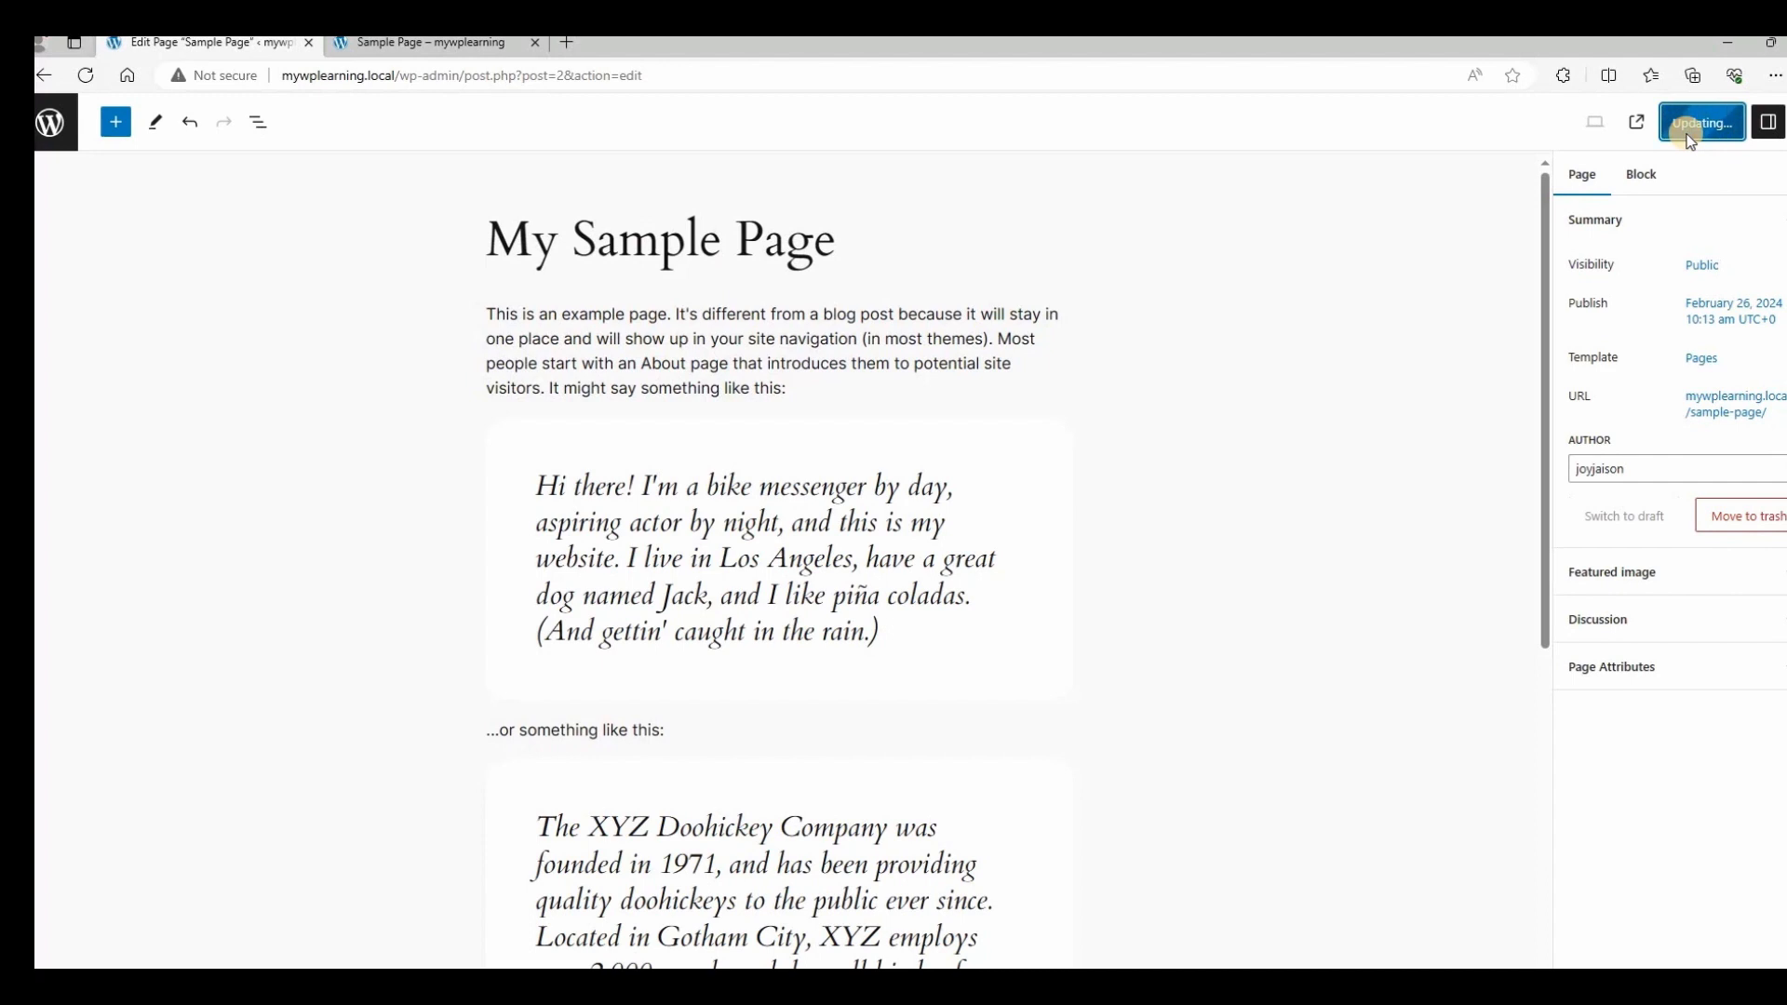
Verify the 'My Sample Page' heading on the live page, then italicise the quote paragraph.
{"action": "left_click", "coordinate": [410, 40]}
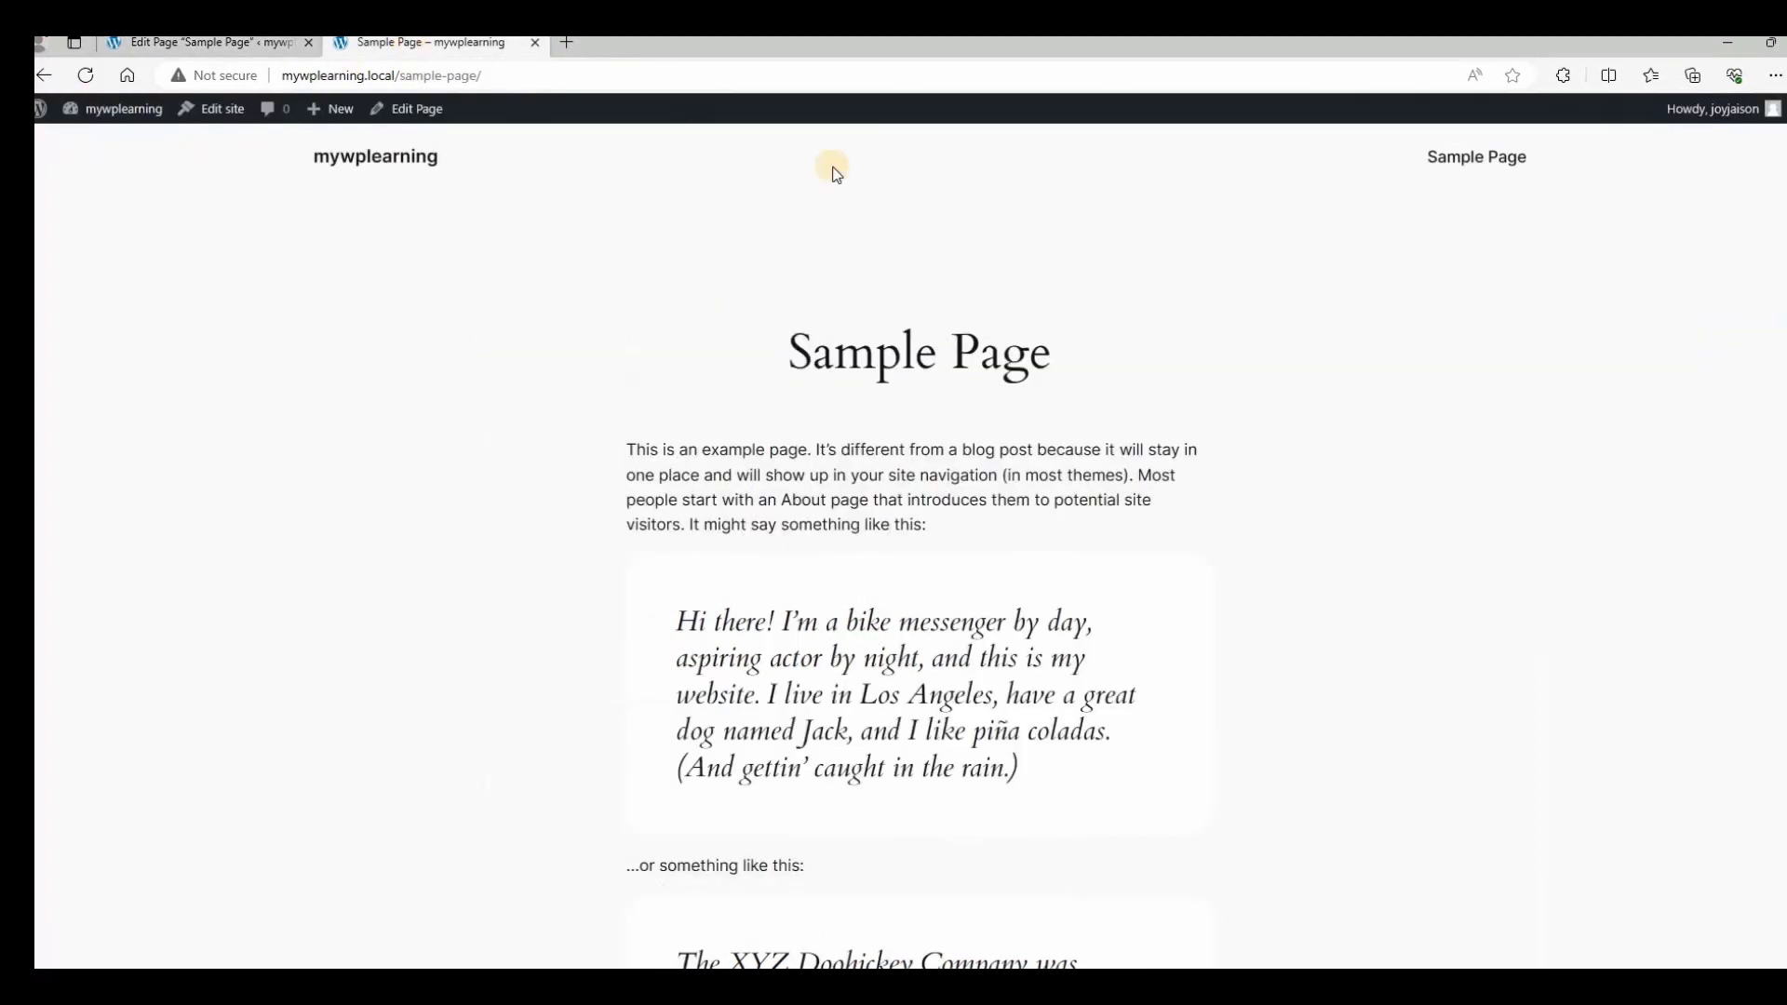
{"action": "left_click", "coordinate": [85, 75]}
{"action": "triple_click", "coordinate": [900, 365]}
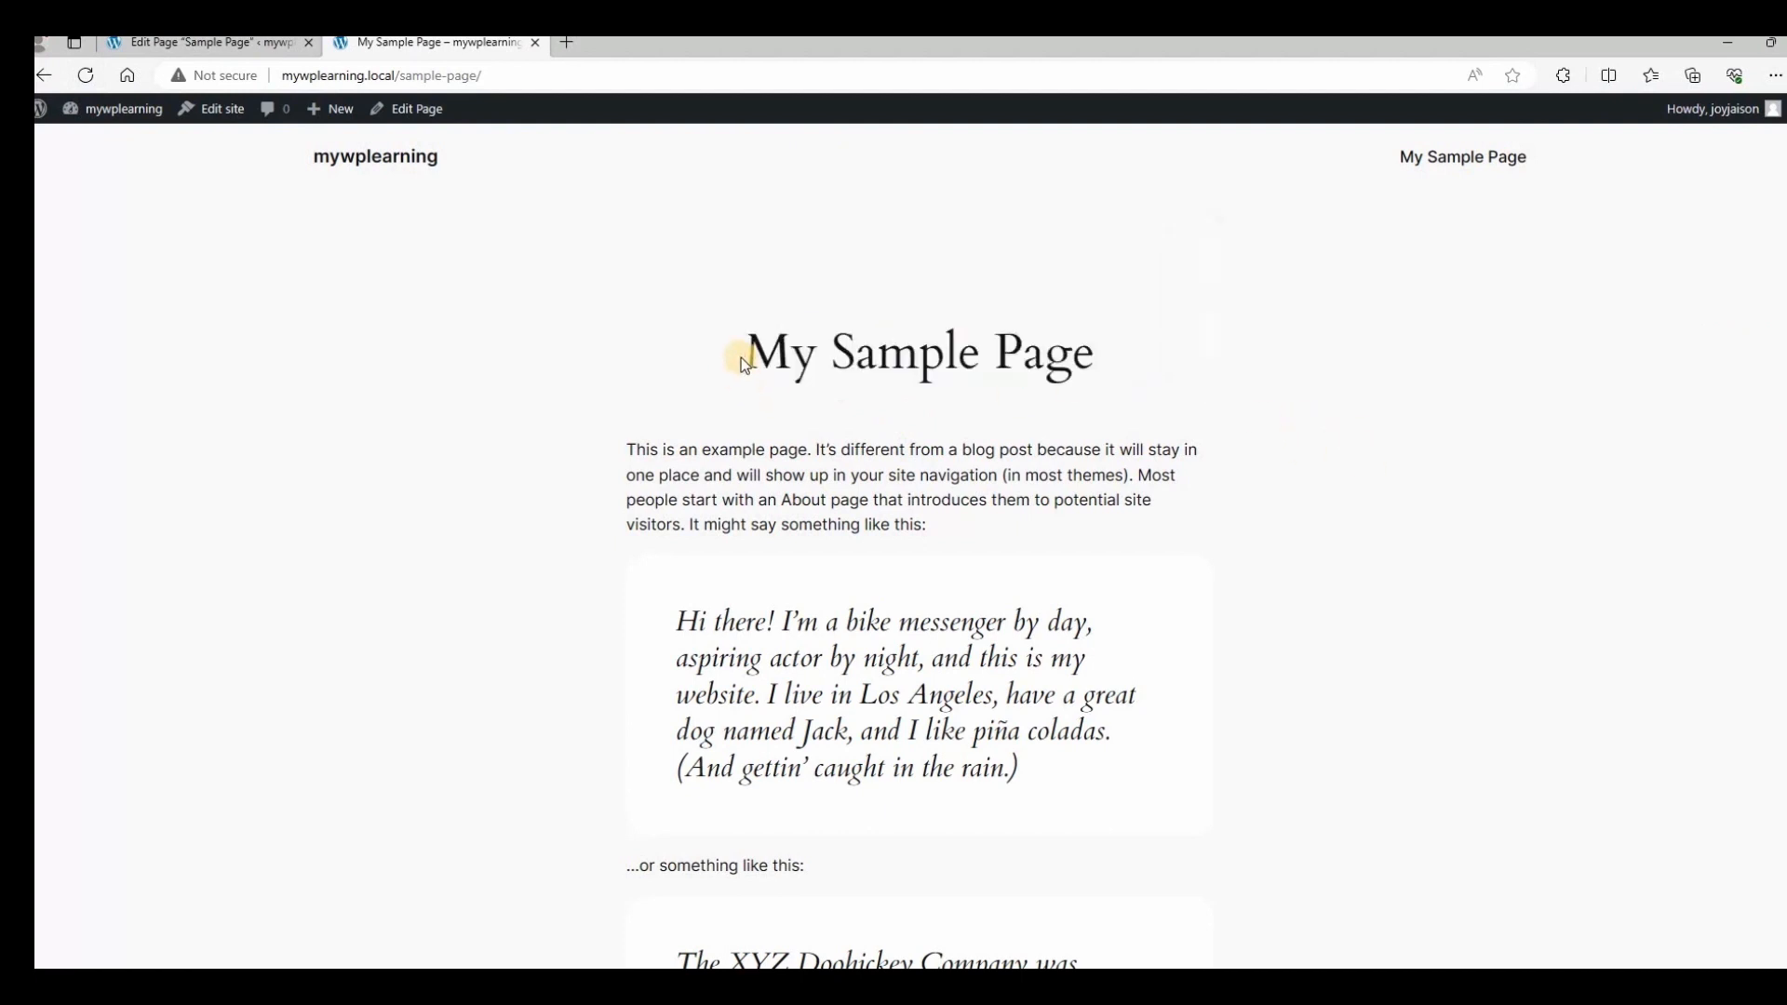
{"action": "left_click_drag", "start_coordinate": [740, 360], "coordinate": [813, 361]}
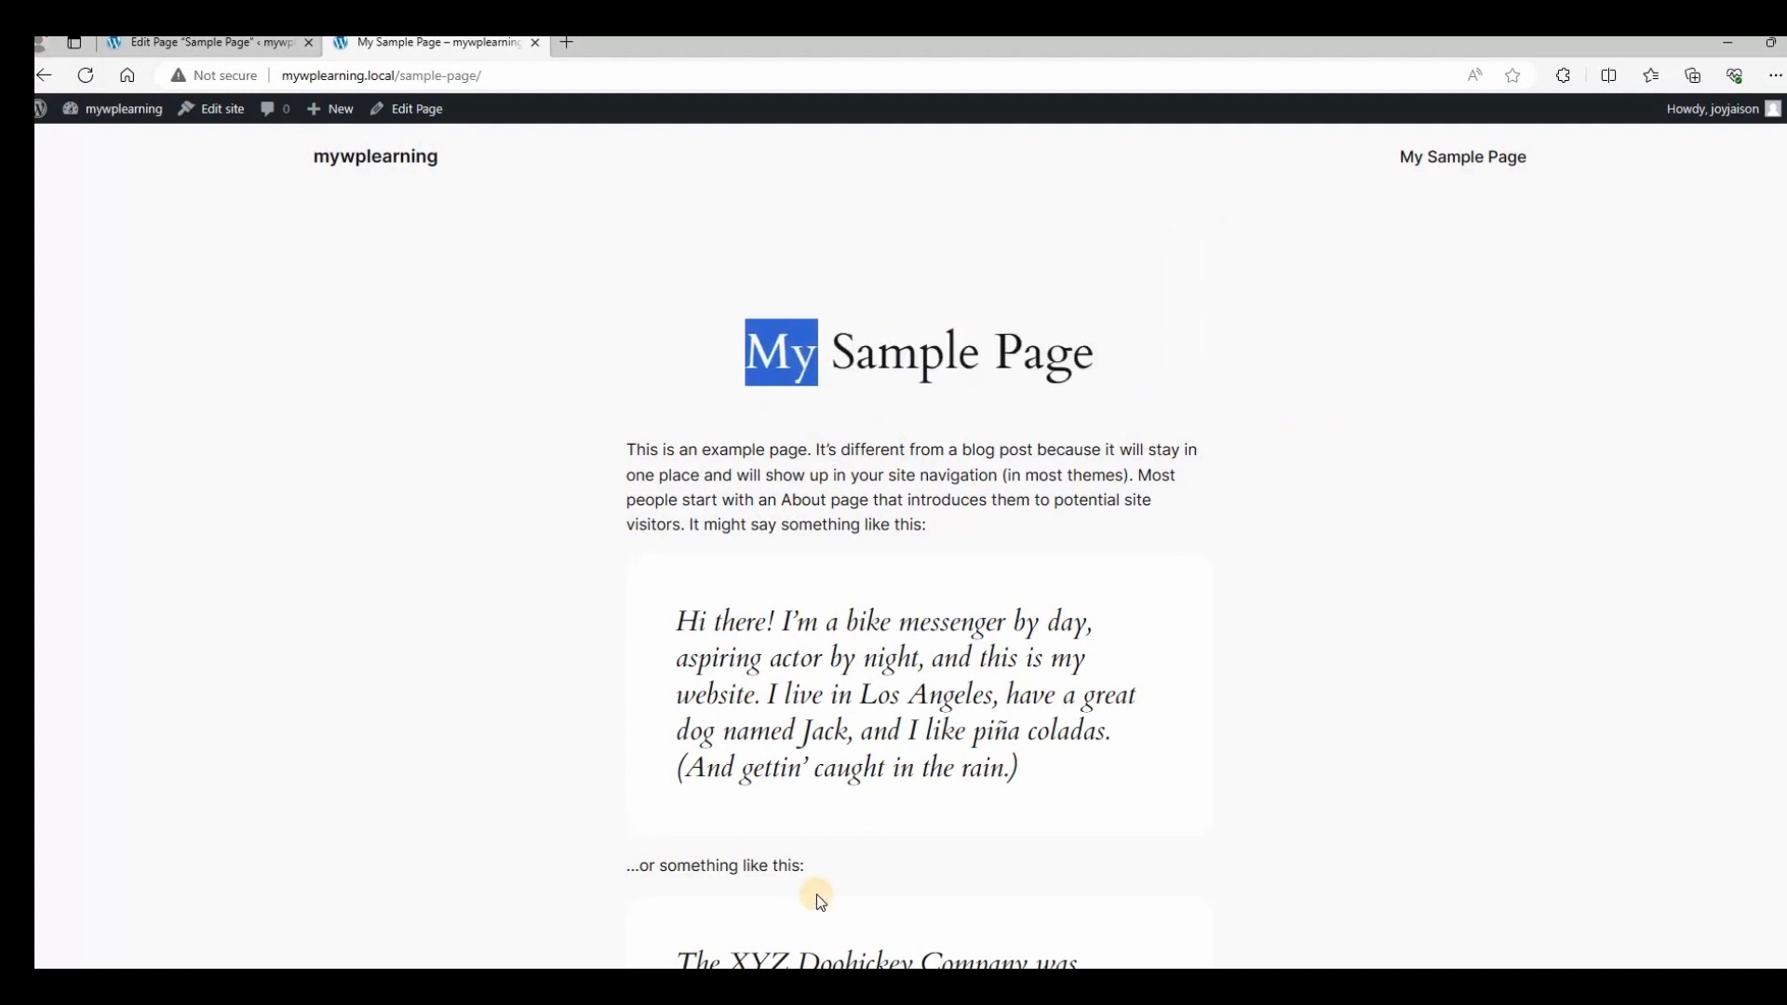
{"action": "left_click", "coordinate": [265, 44]}
{"action": "triple_click", "coordinate": [877, 579]}
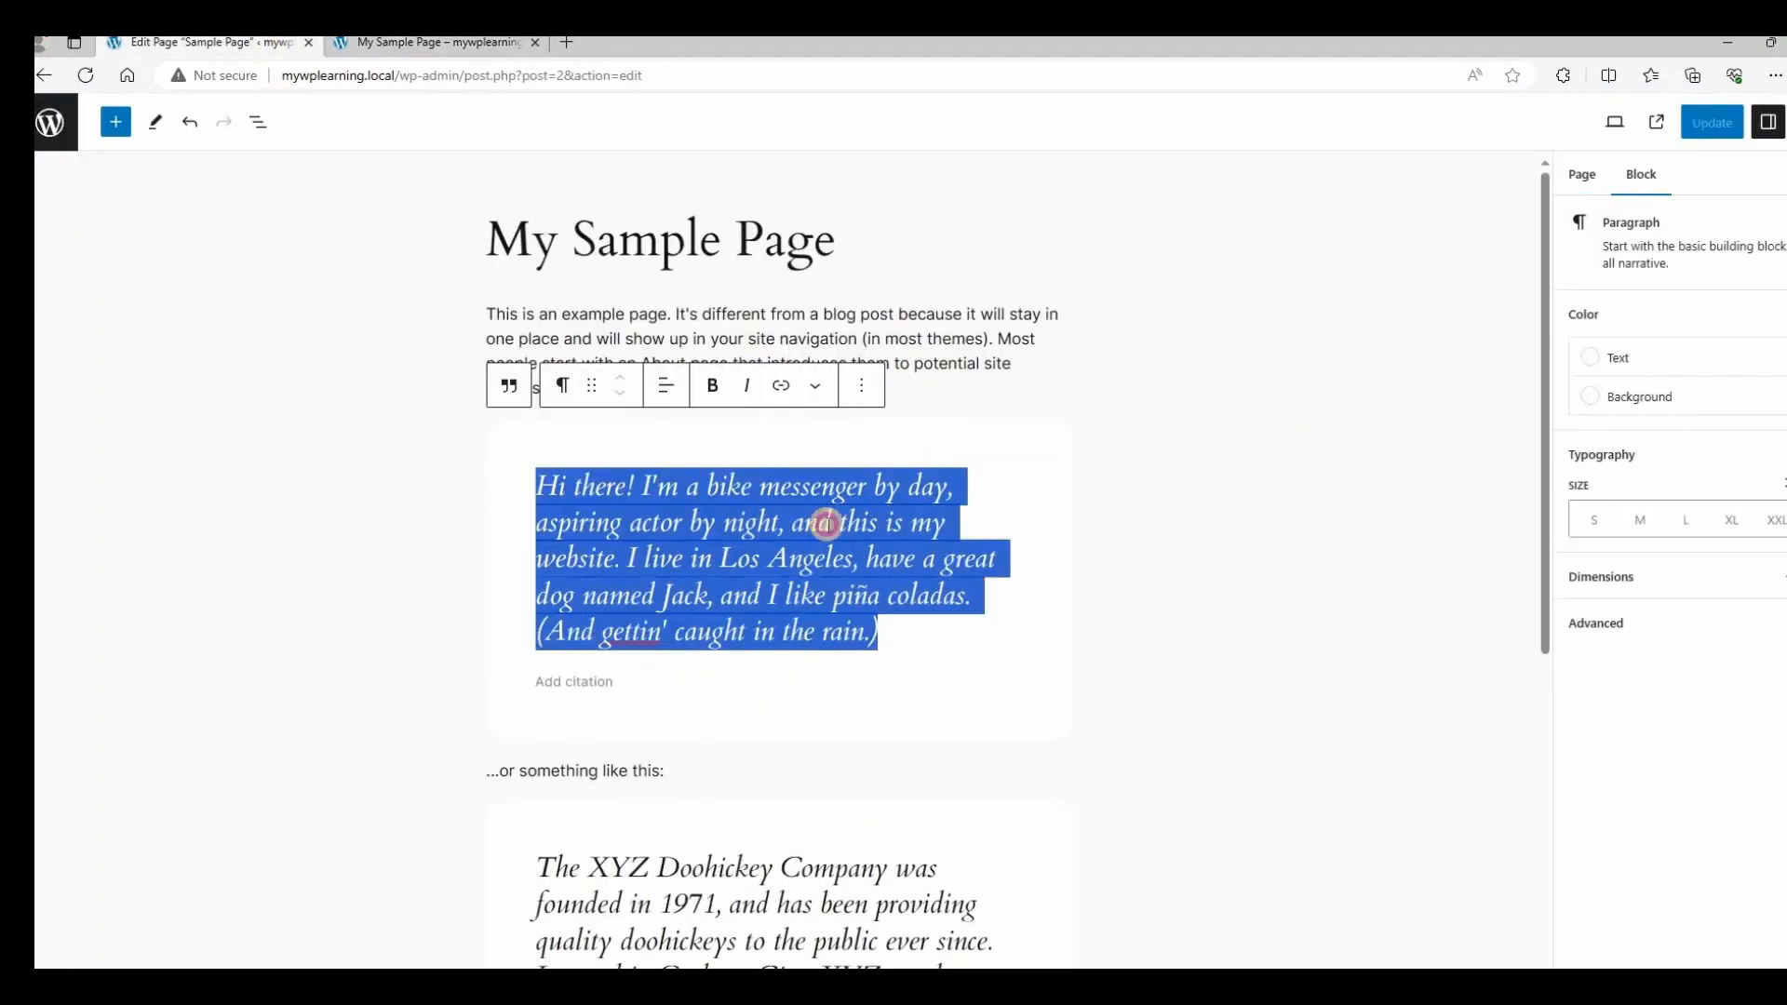
{"action": "left_click", "coordinate": [745, 385]}
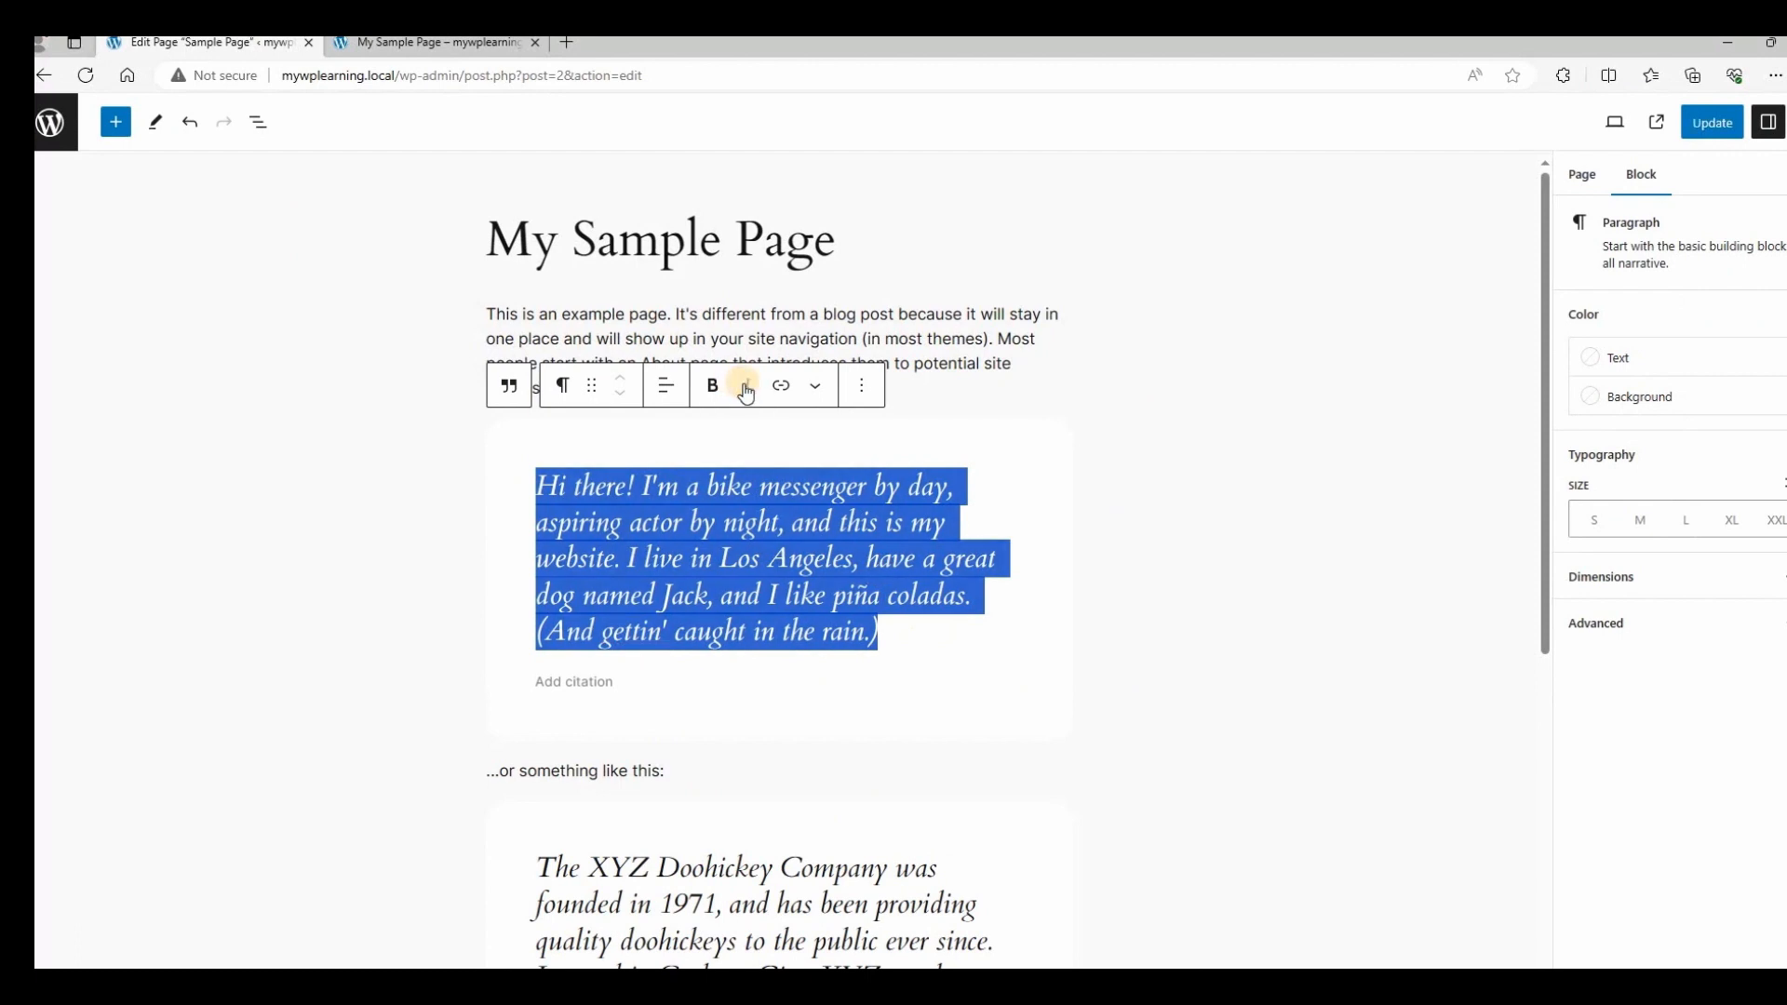
Italicise the intro paragraph, update the page, and reload the live view.
{"action": "left_click", "coordinate": [823, 672]}
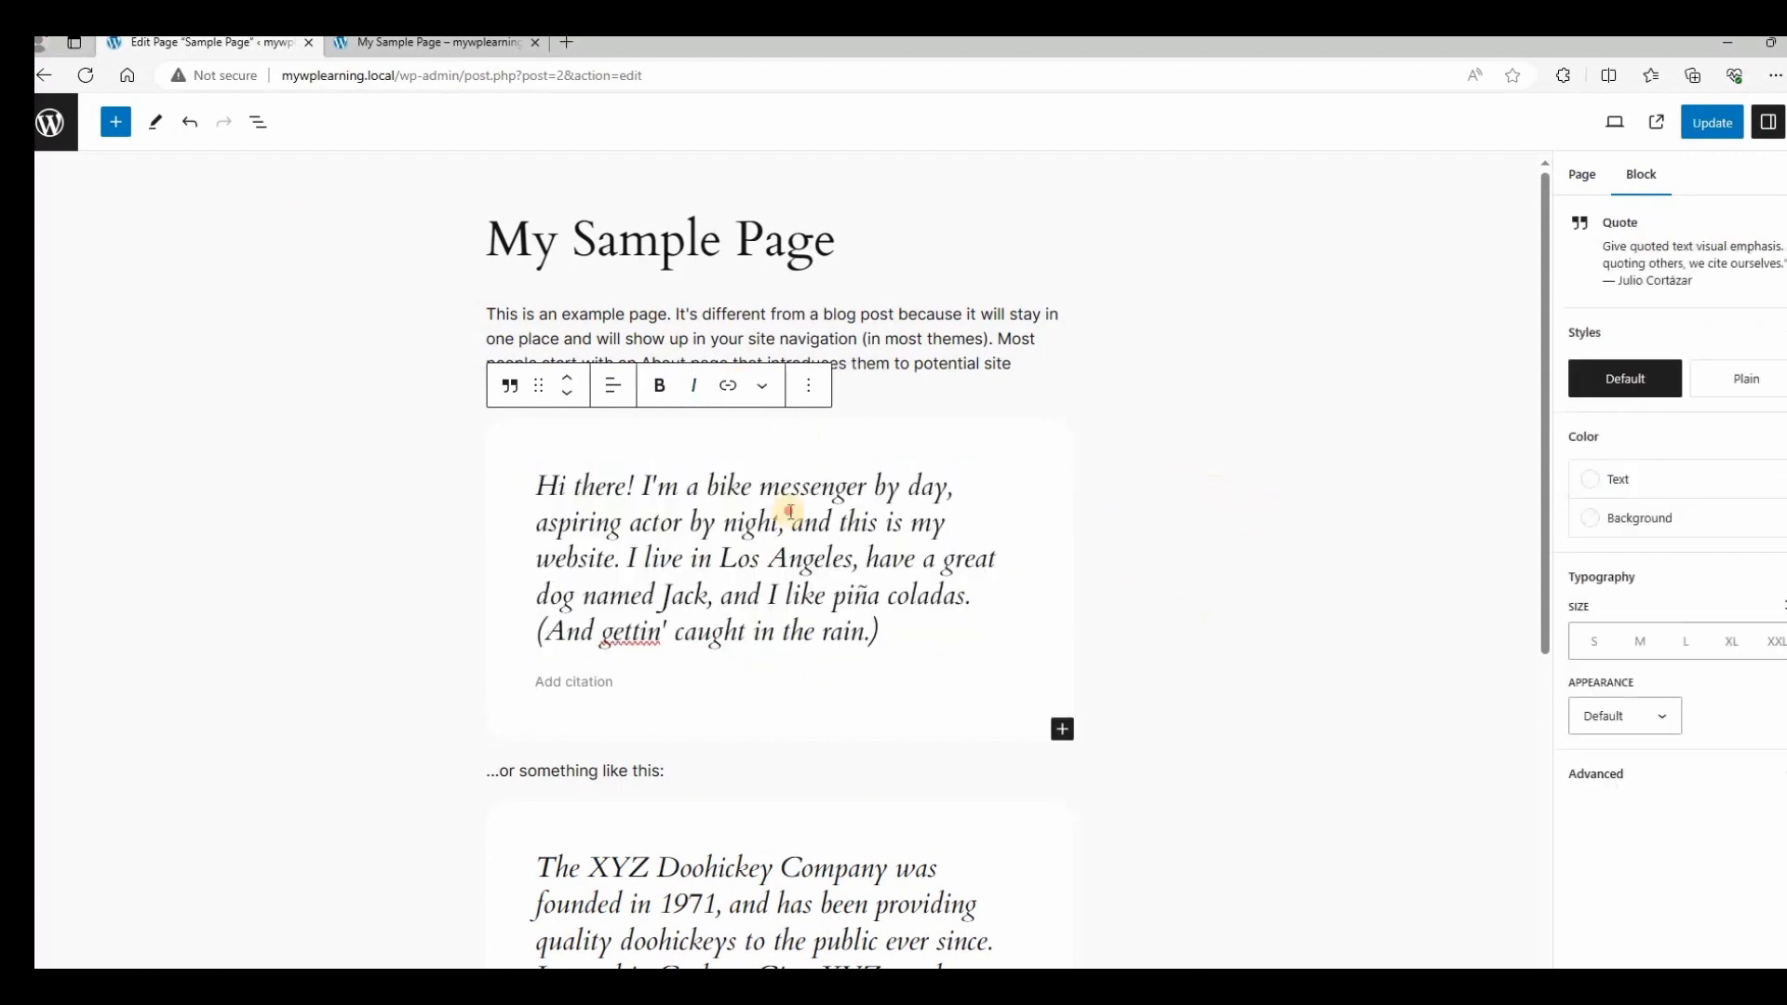
{"action": "left_click", "coordinate": [786, 510]}
{"action": "triple_click", "coordinate": [726, 371]}
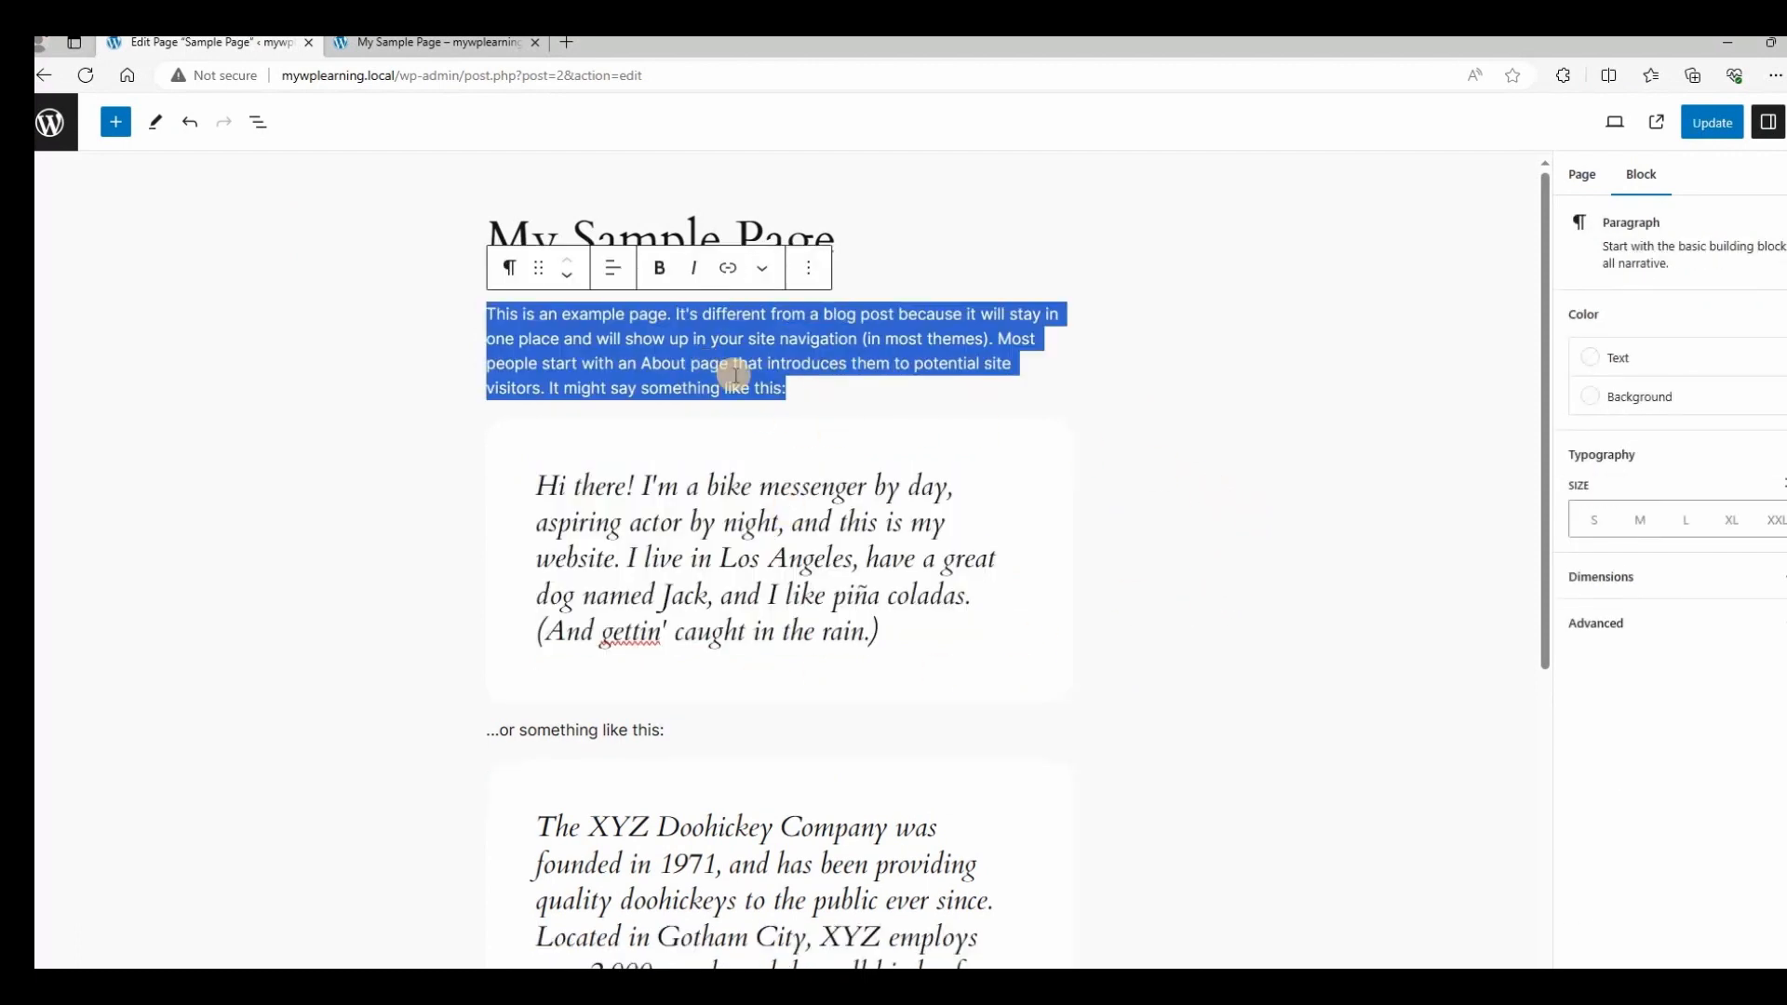
{"action": "left_click", "coordinate": [695, 269]}
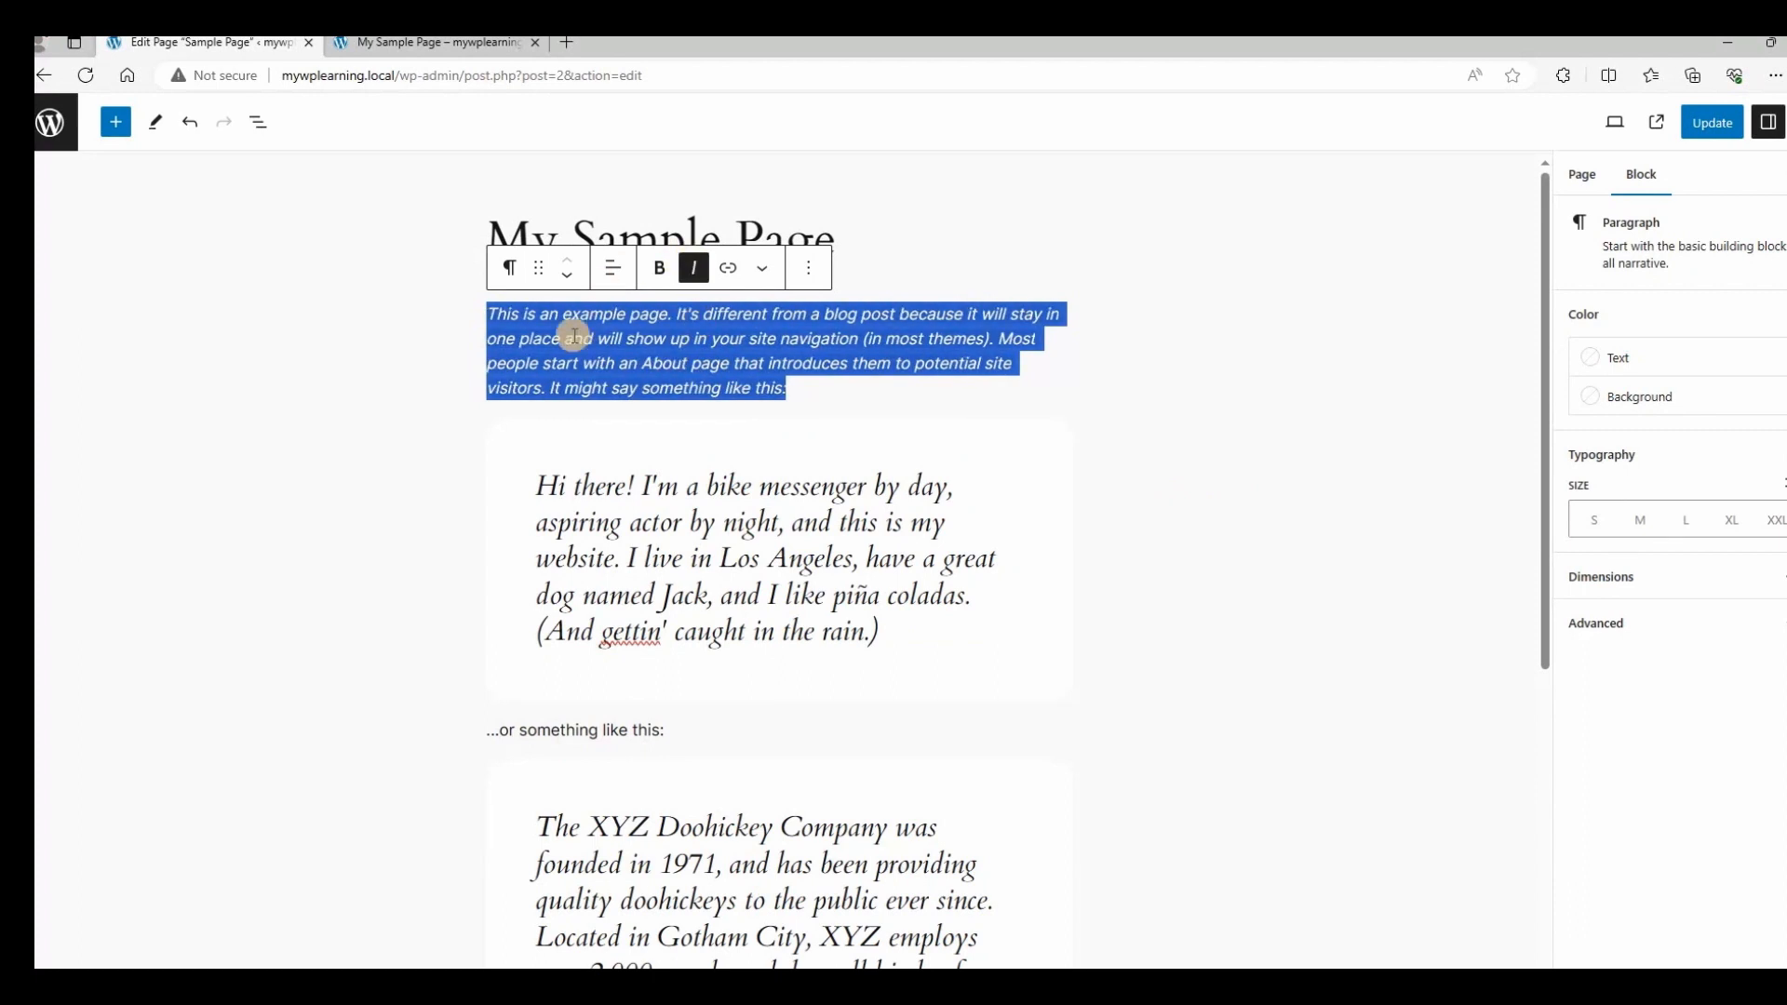
{"action": "left_click", "coordinate": [1711, 122]}
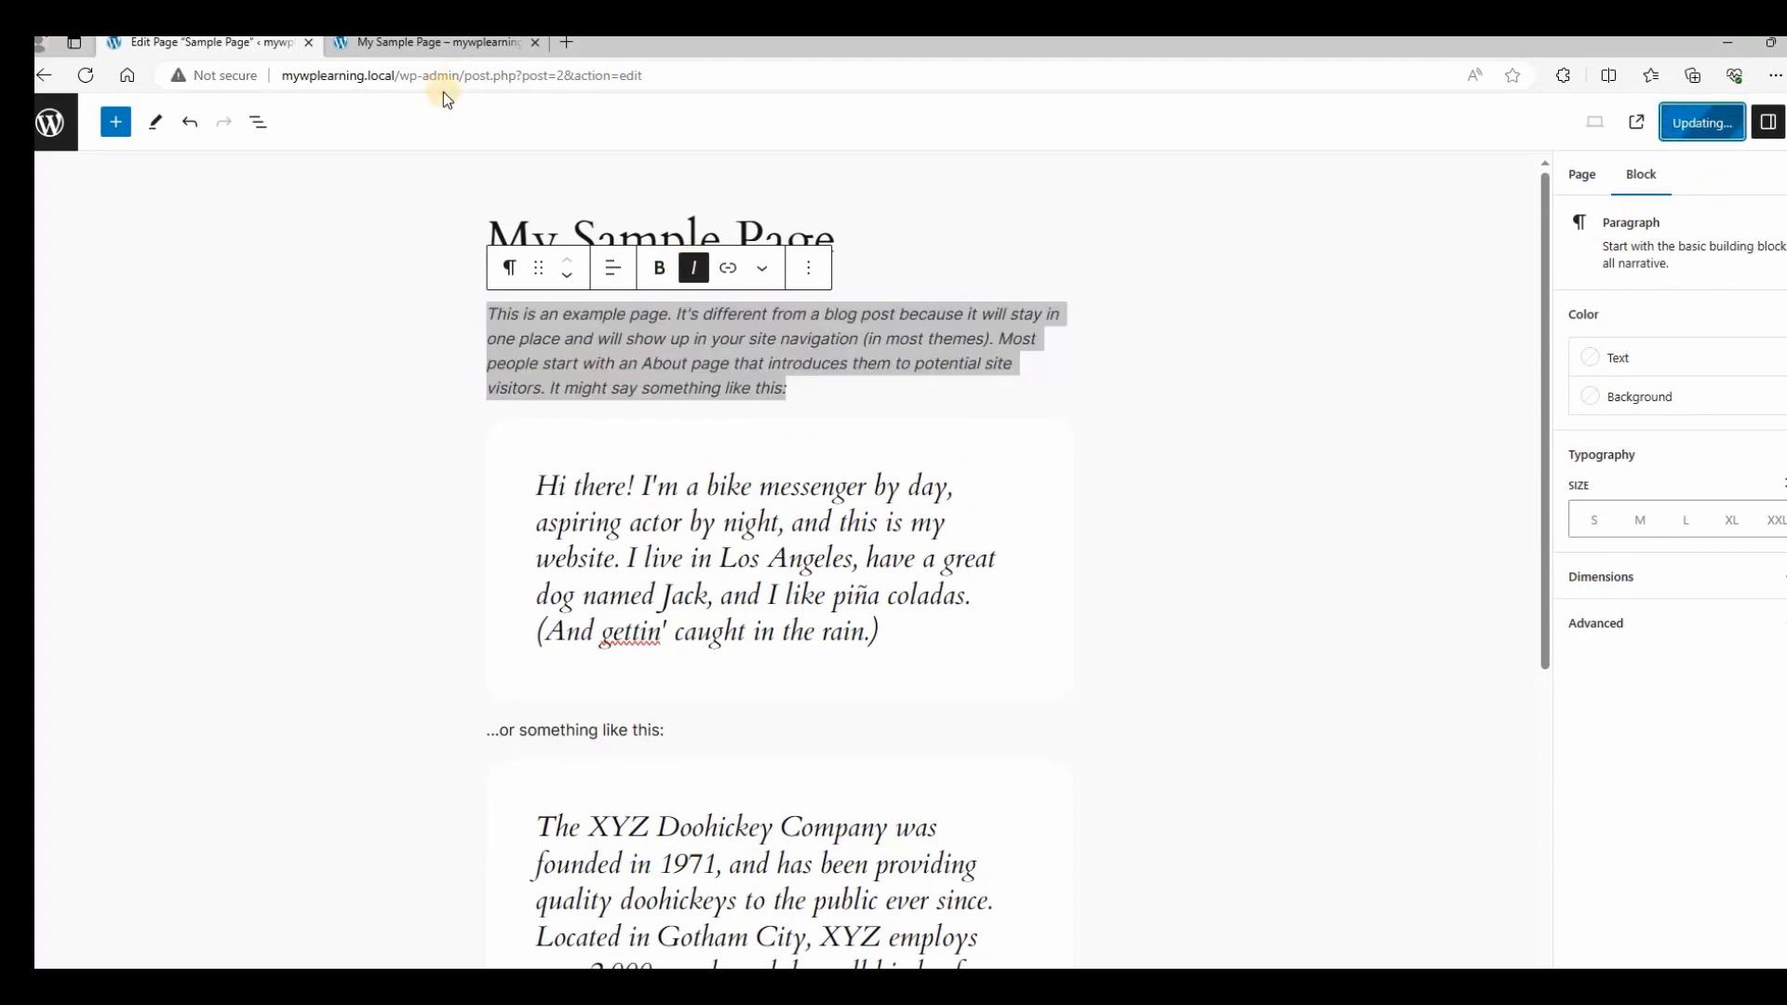
{"action": "left_click", "coordinate": [433, 43]}
{"action": "left_click", "coordinate": [86, 75]}
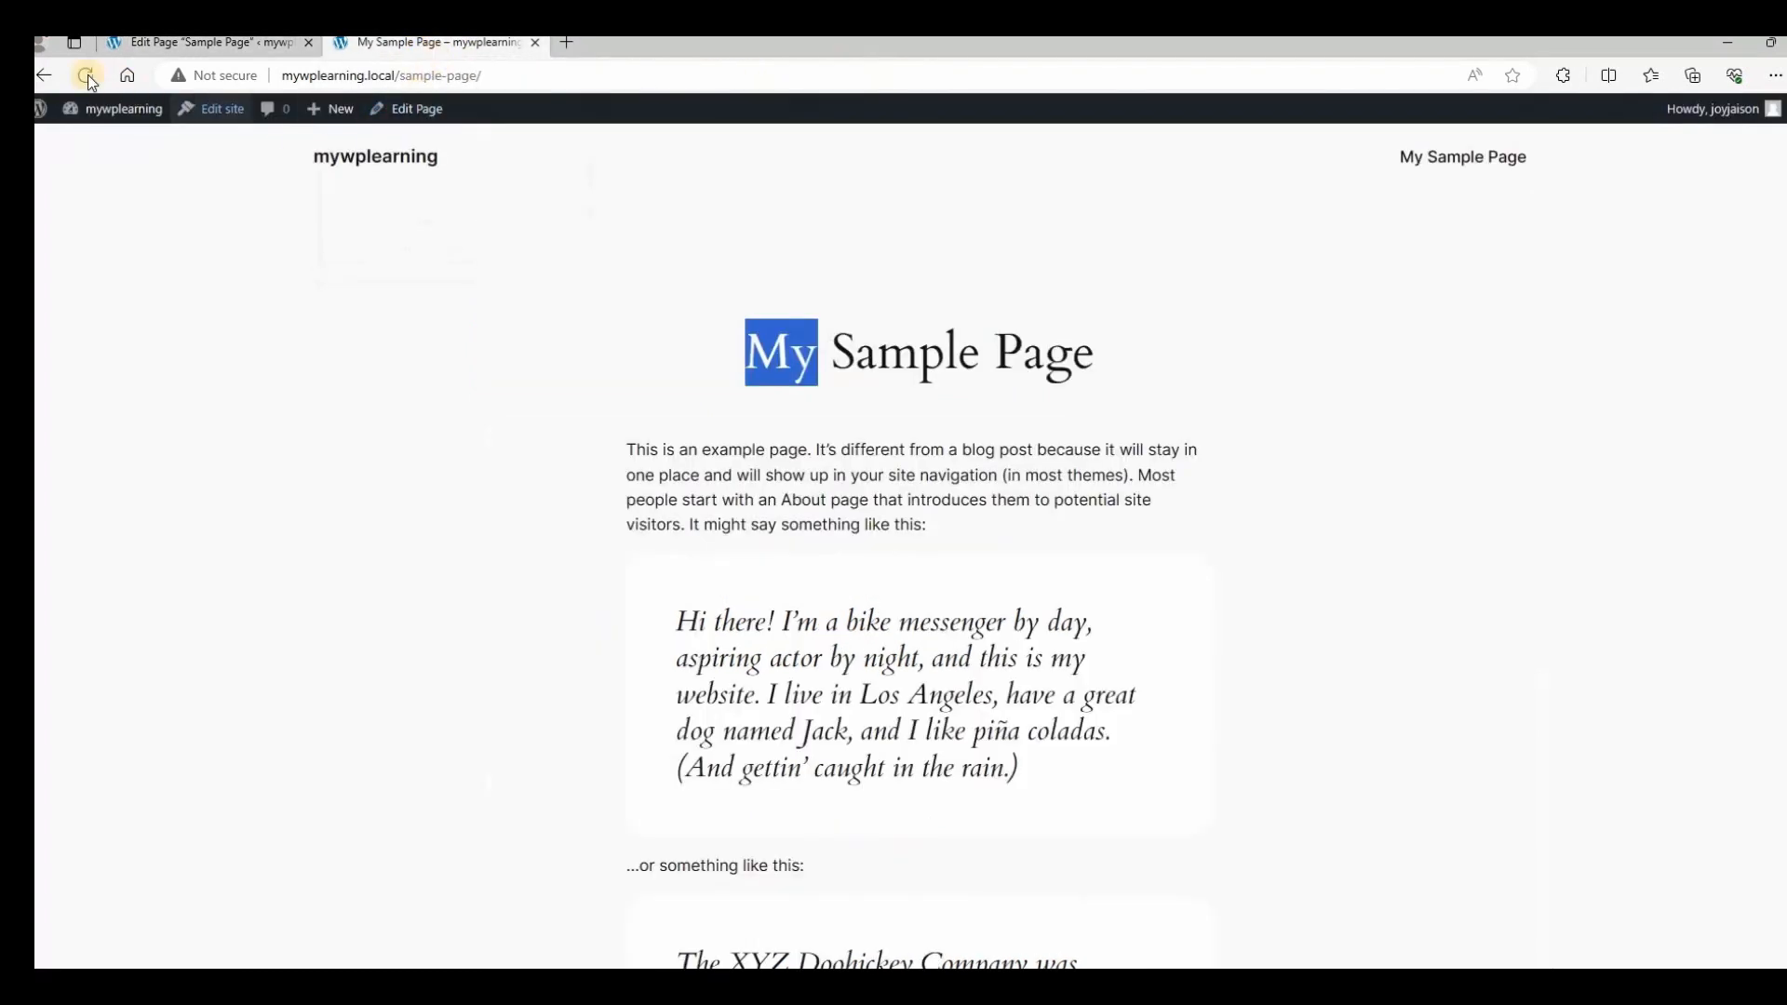
Remove the italic from the intro paragraph, update again, and check the live page.
{"action": "triple_click", "coordinate": [1030, 511]}
{"action": "left_click", "coordinate": [205, 43]}
{"action": "left_click", "coordinate": [694, 269]}
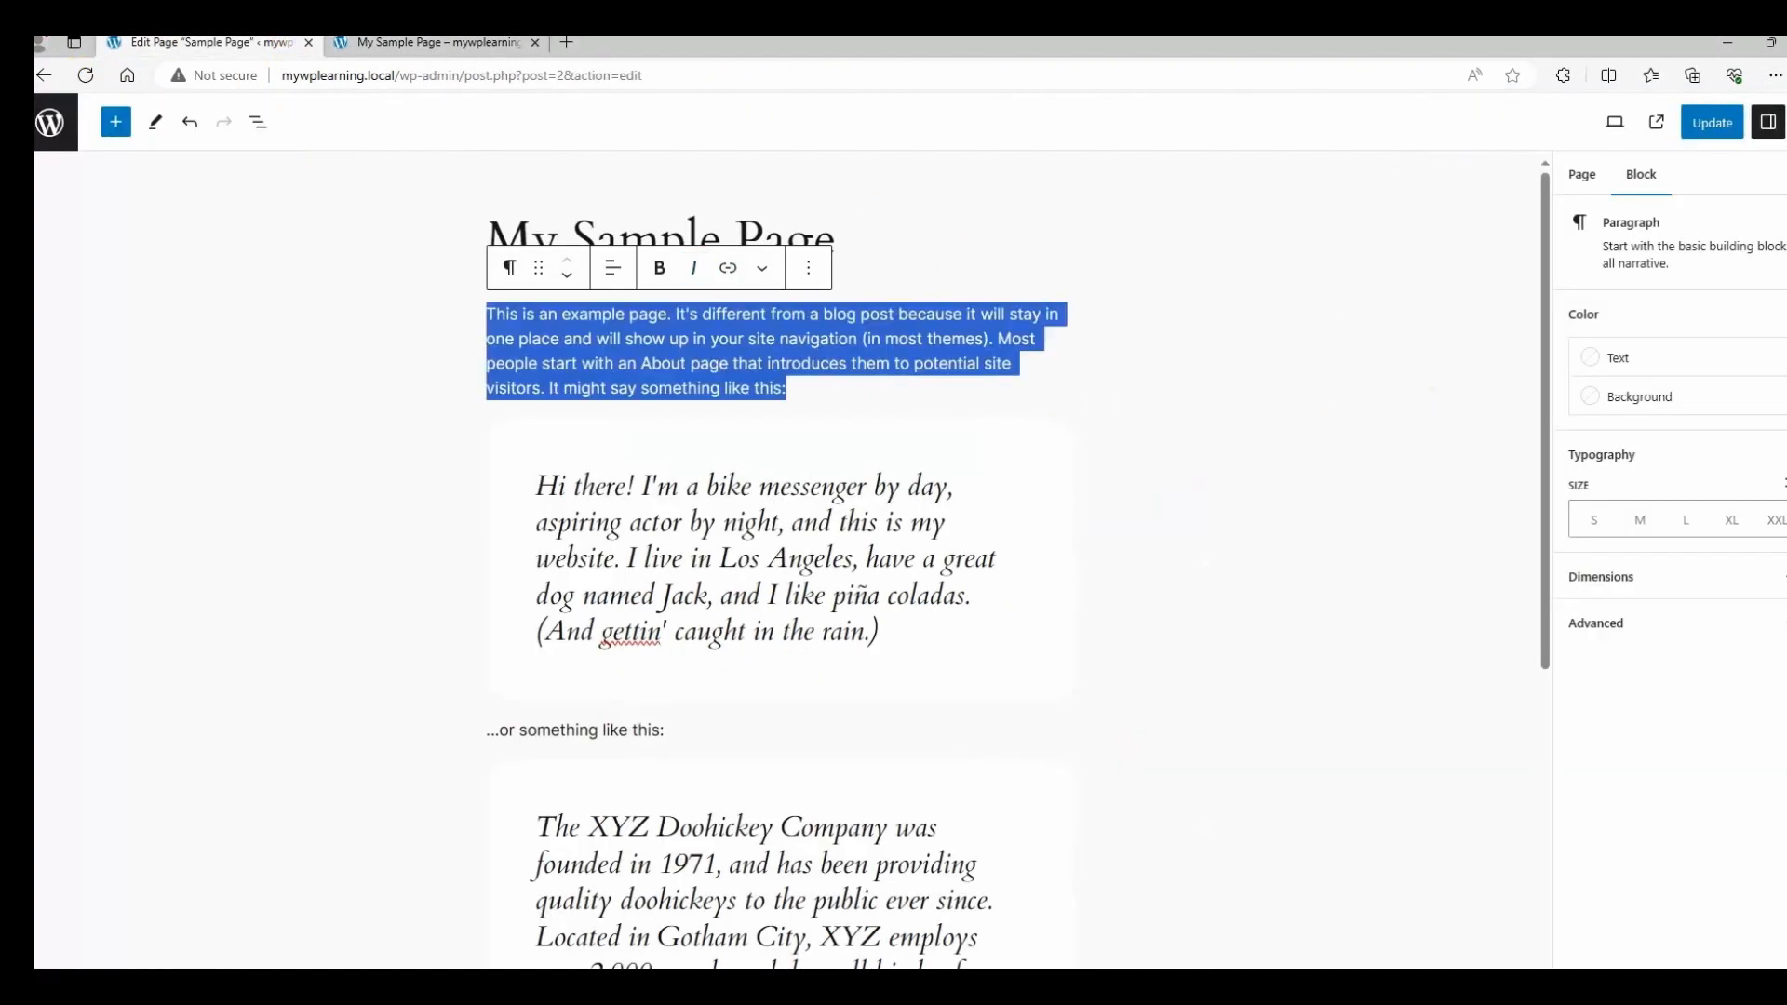
{"action": "left_click", "coordinate": [1719, 127]}
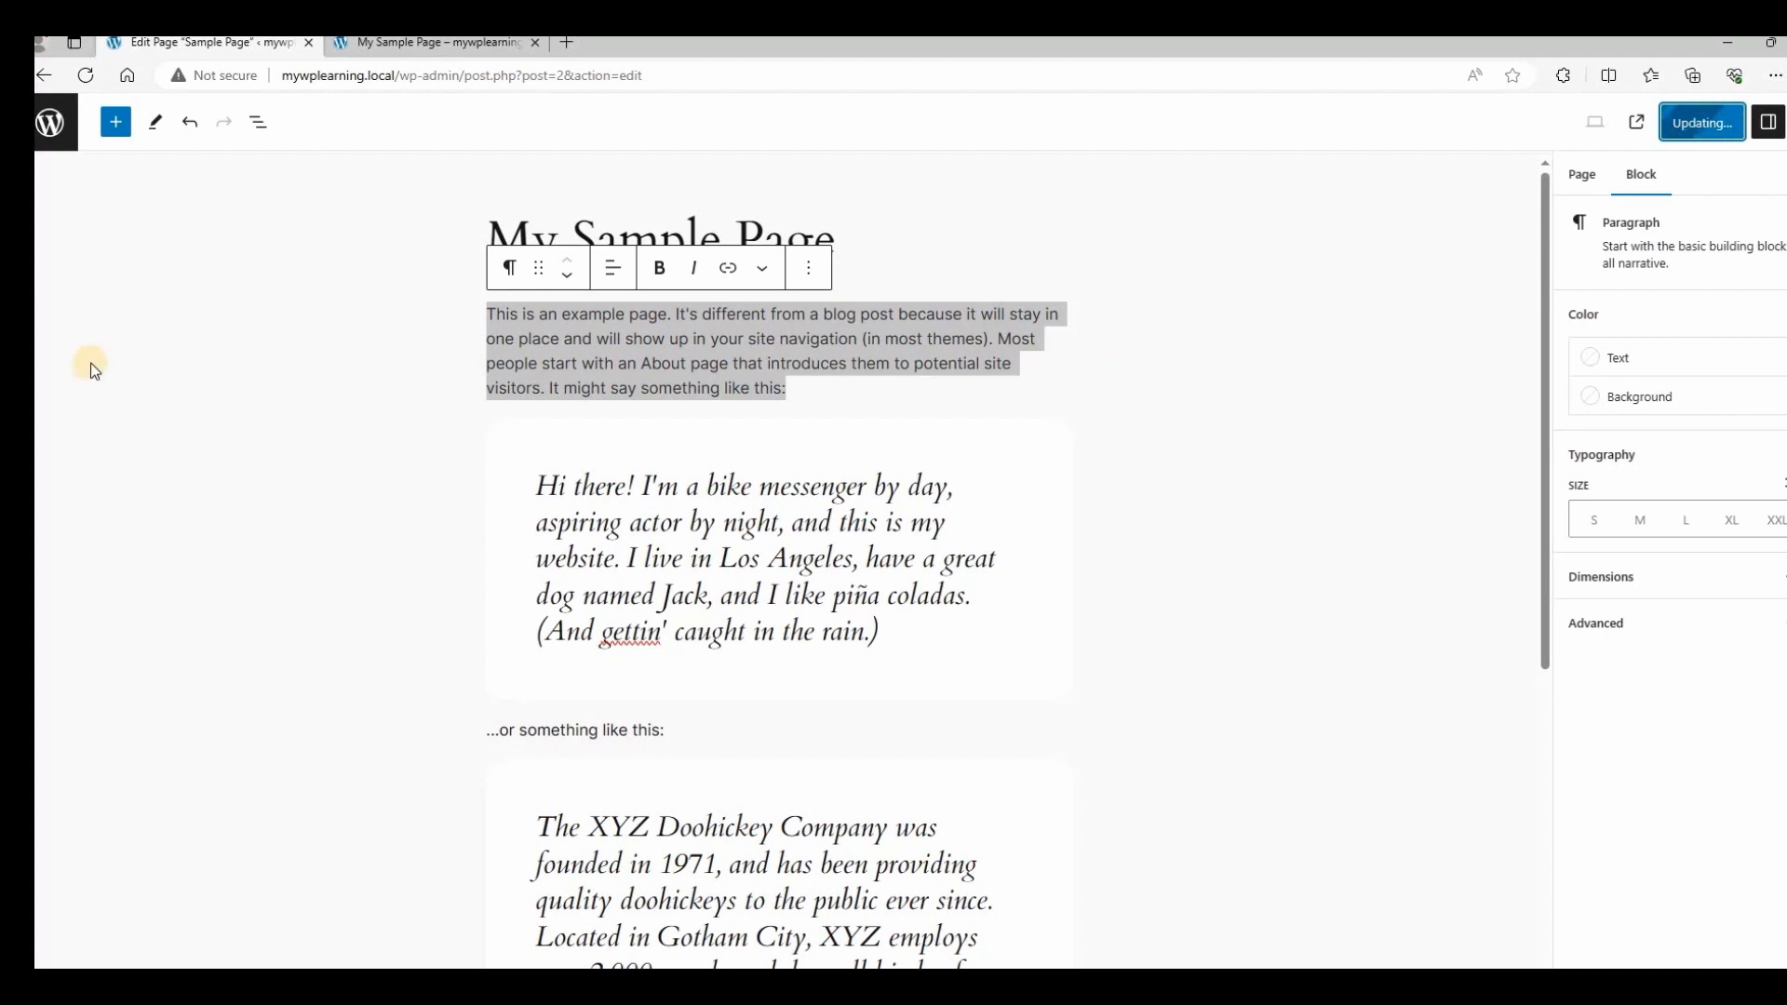
{"action": "left_click", "coordinate": [393, 42]}
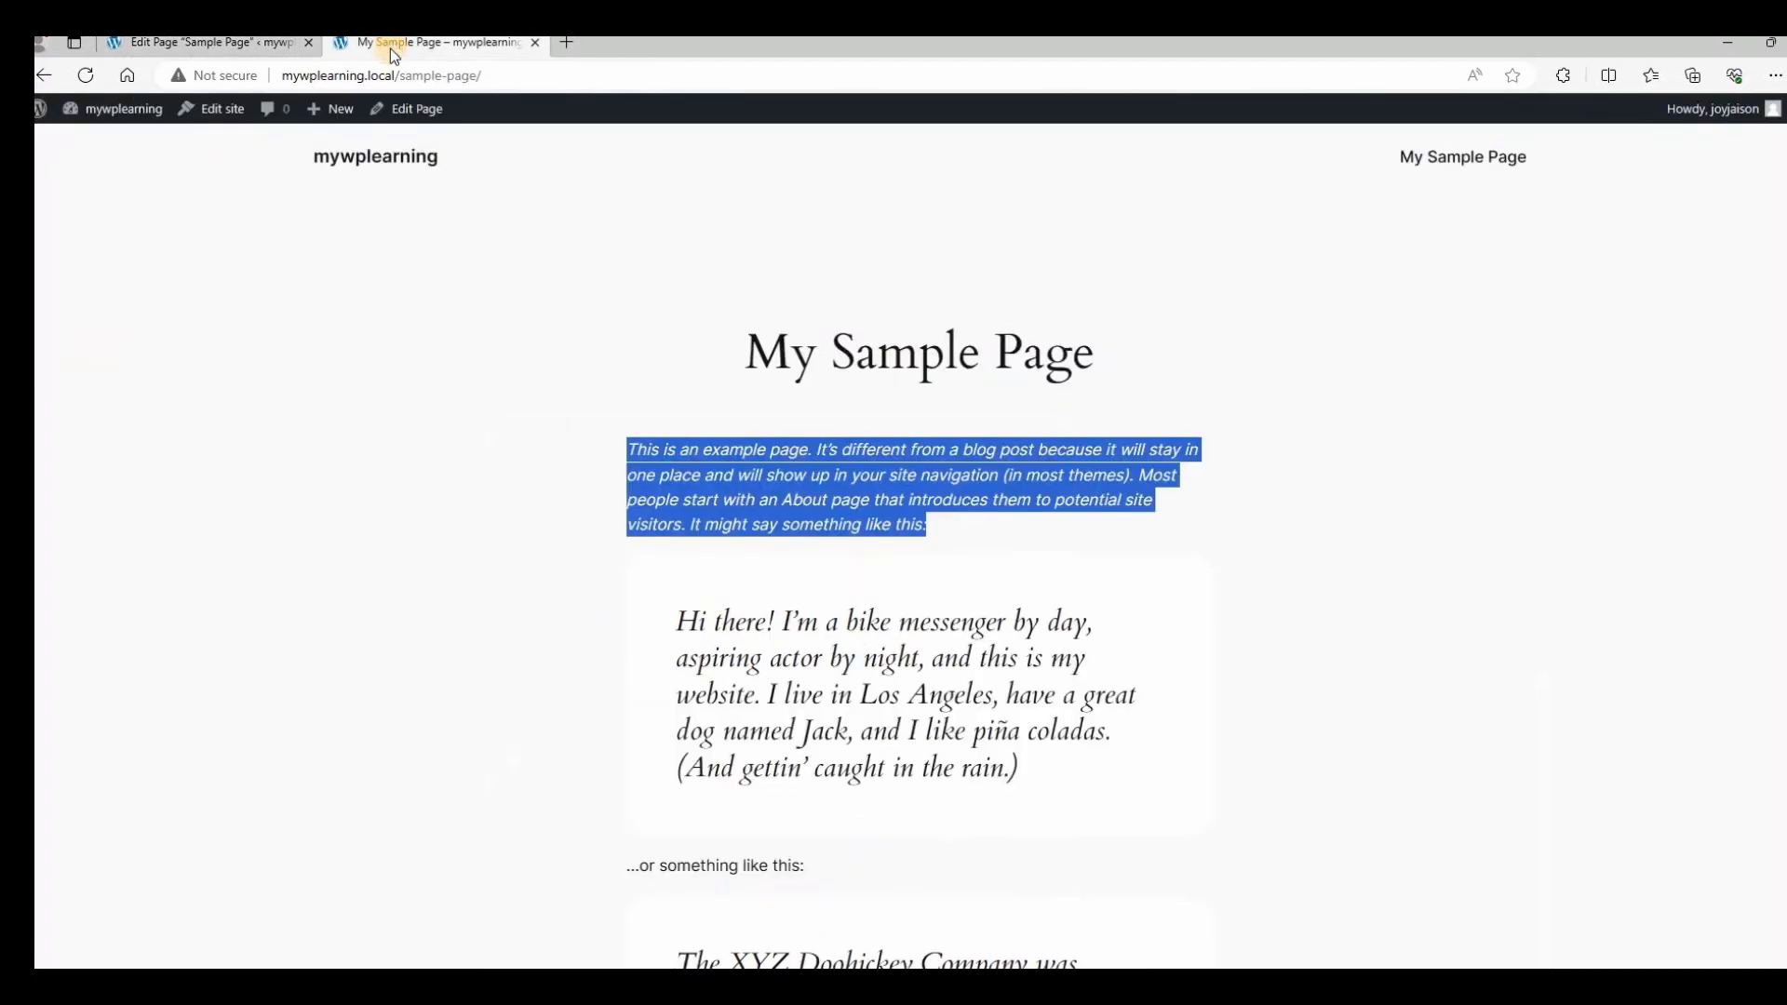
{"action": "left_click", "coordinate": [249, 42]}
{"action": "left_click", "coordinate": [274, 306]}
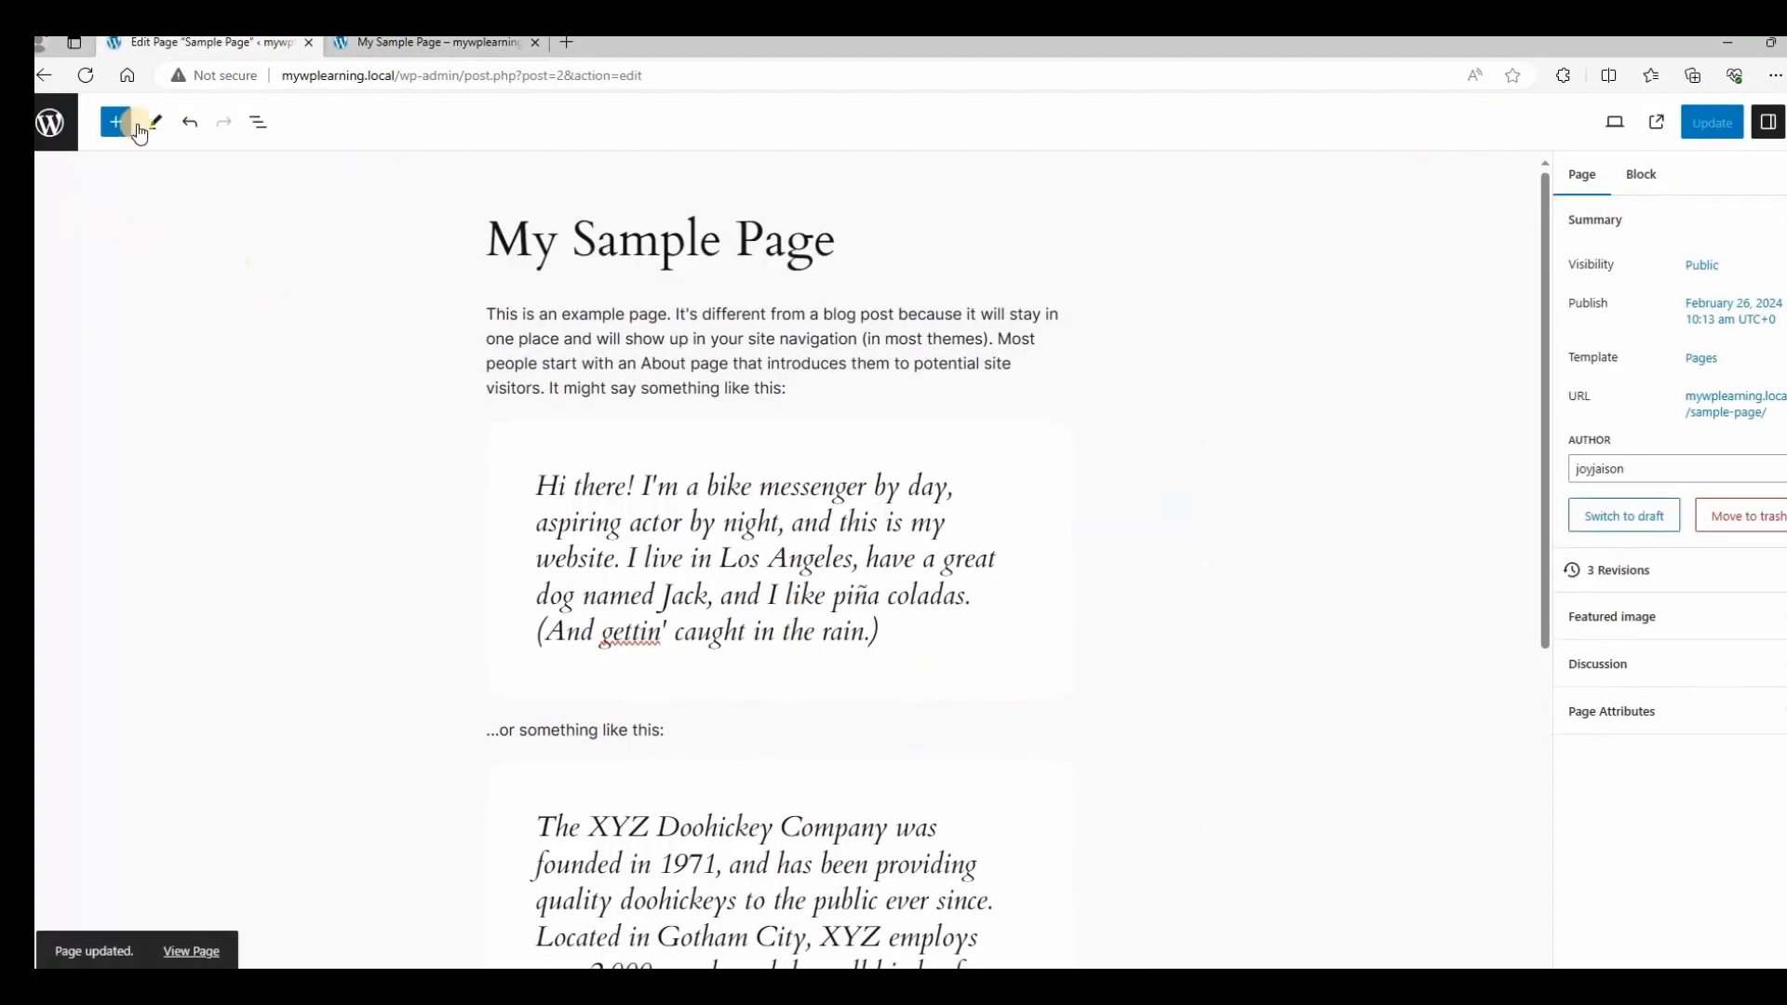
Leave the editor for the Pages list and start a new page, browsing its pattern chooser.
{"action": "left_click", "coordinate": [52, 125]}
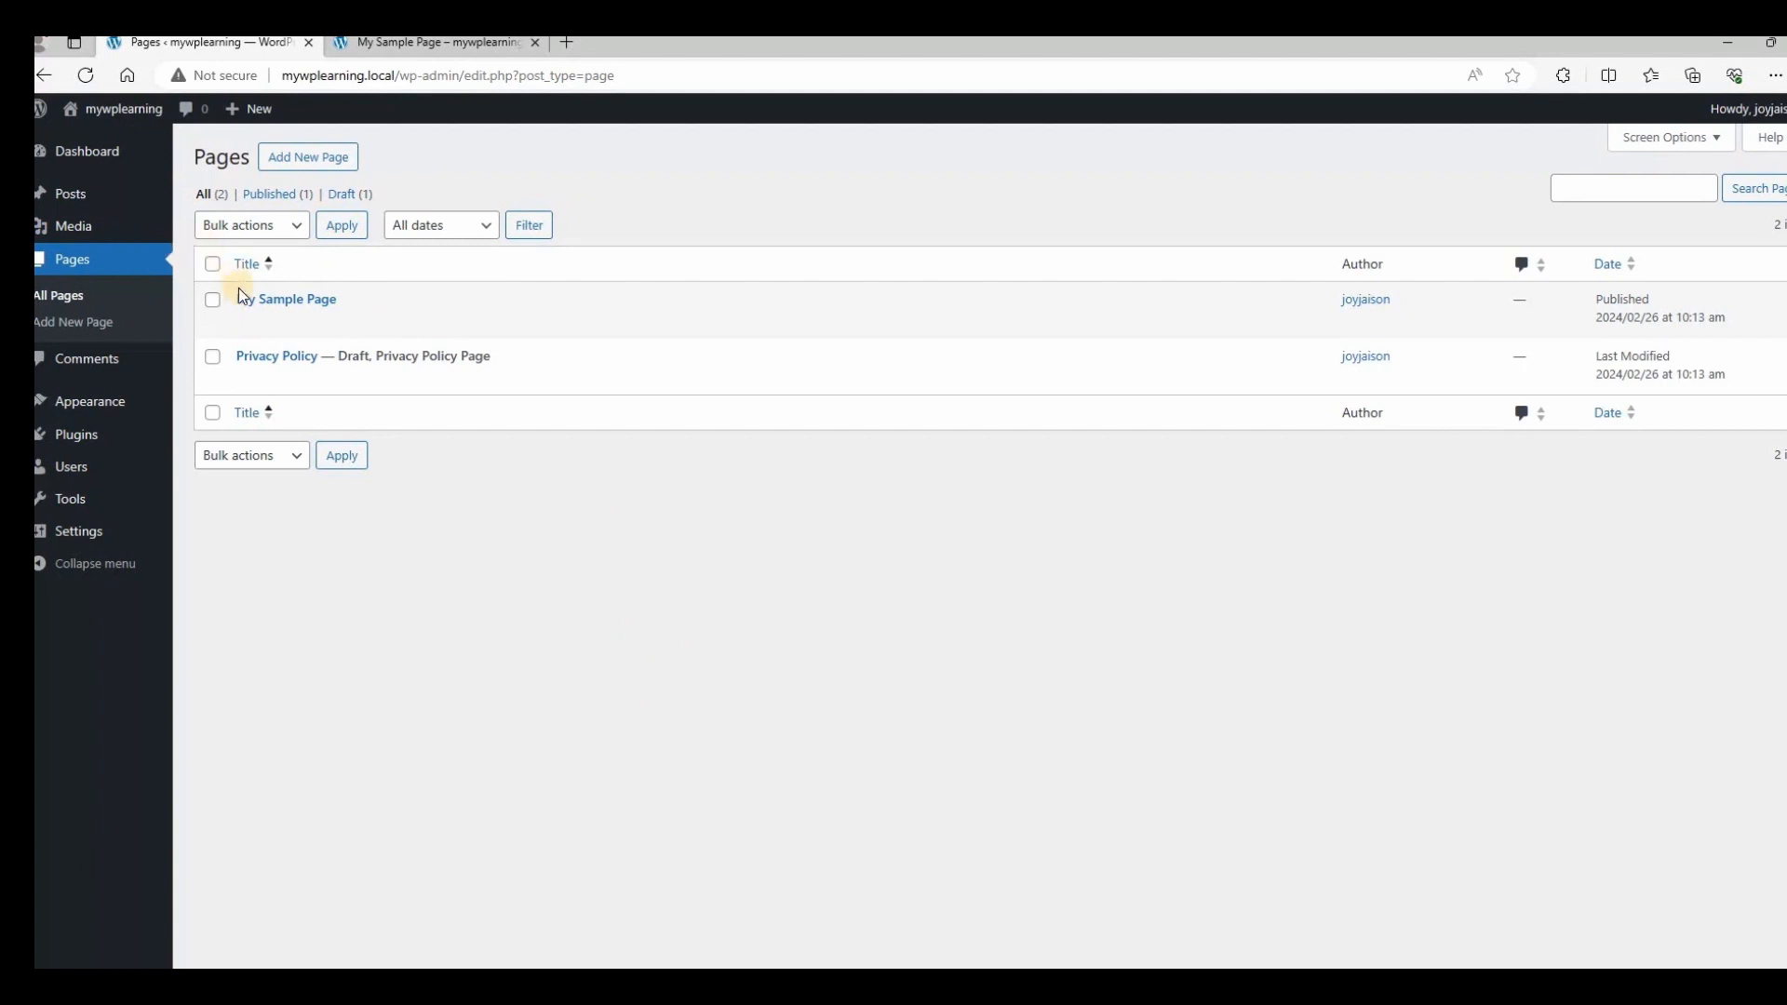
{"action": "mouse_move", "coordinate": [229, 377]}
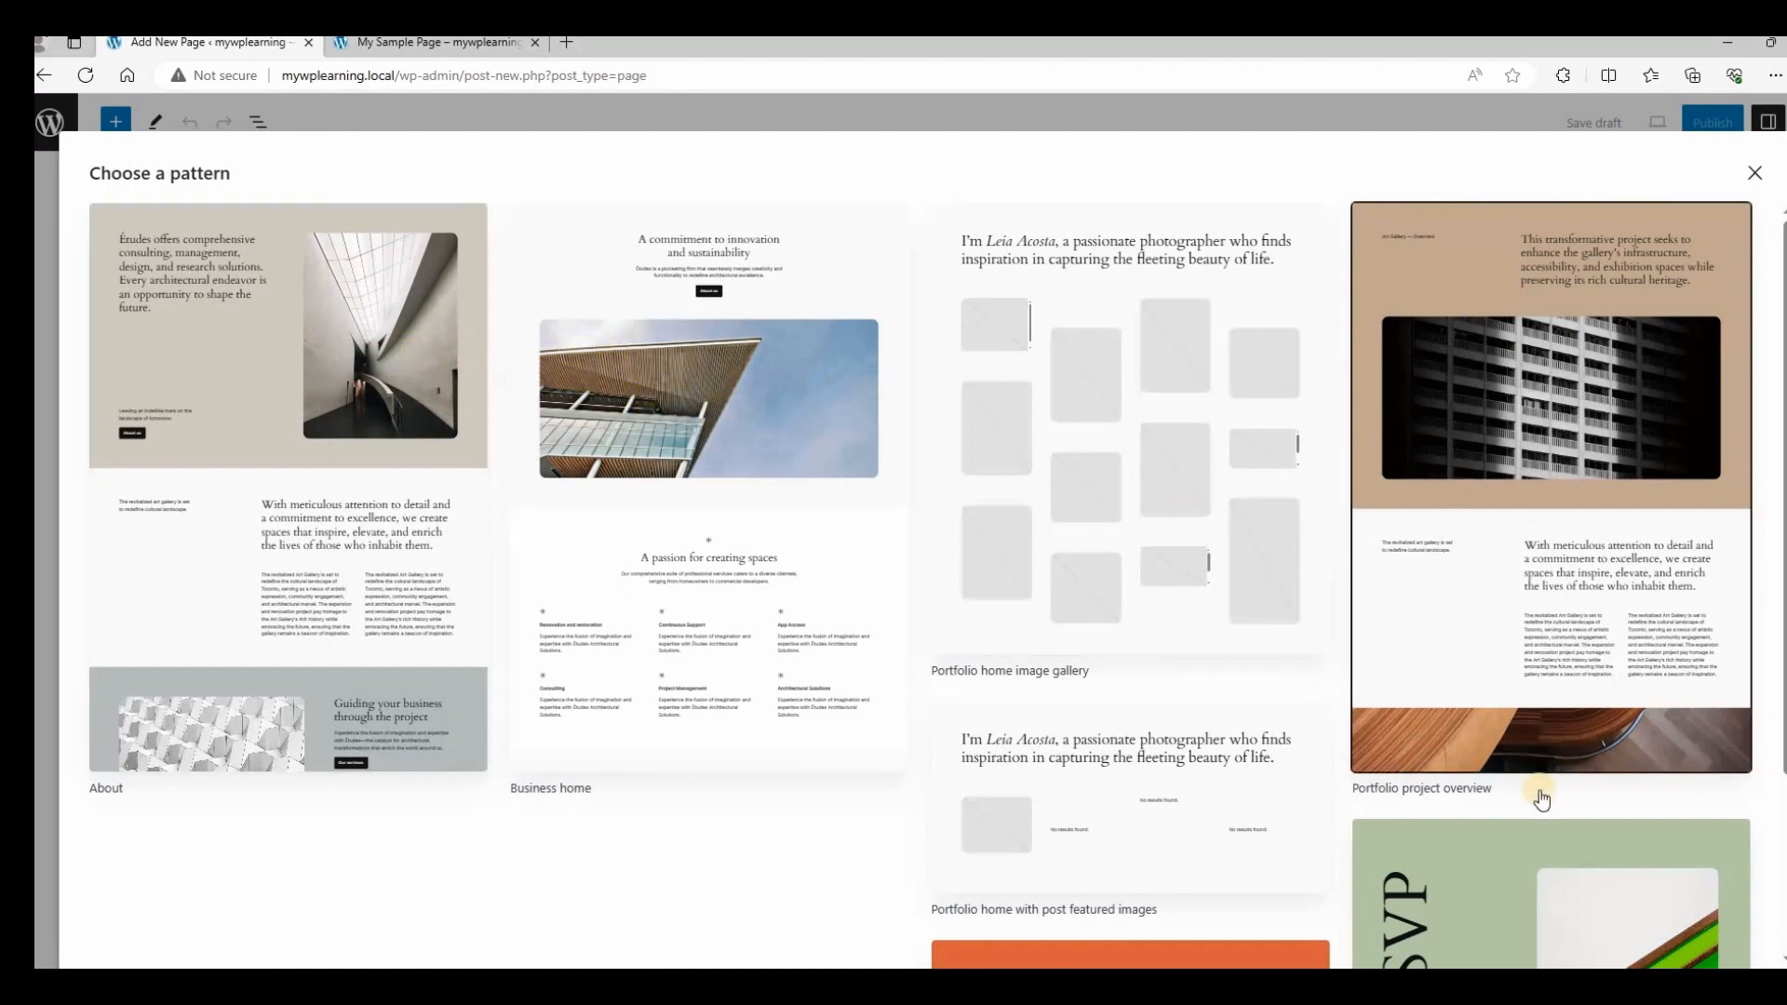
{"action": "scroll", "coordinate": [1527, 791], "scroll_direction": "down", "scroll_amount": 3}
{"action": "scroll", "coordinate": [782, 465], "scroll_direction": "up", "scroll_amount": 3}
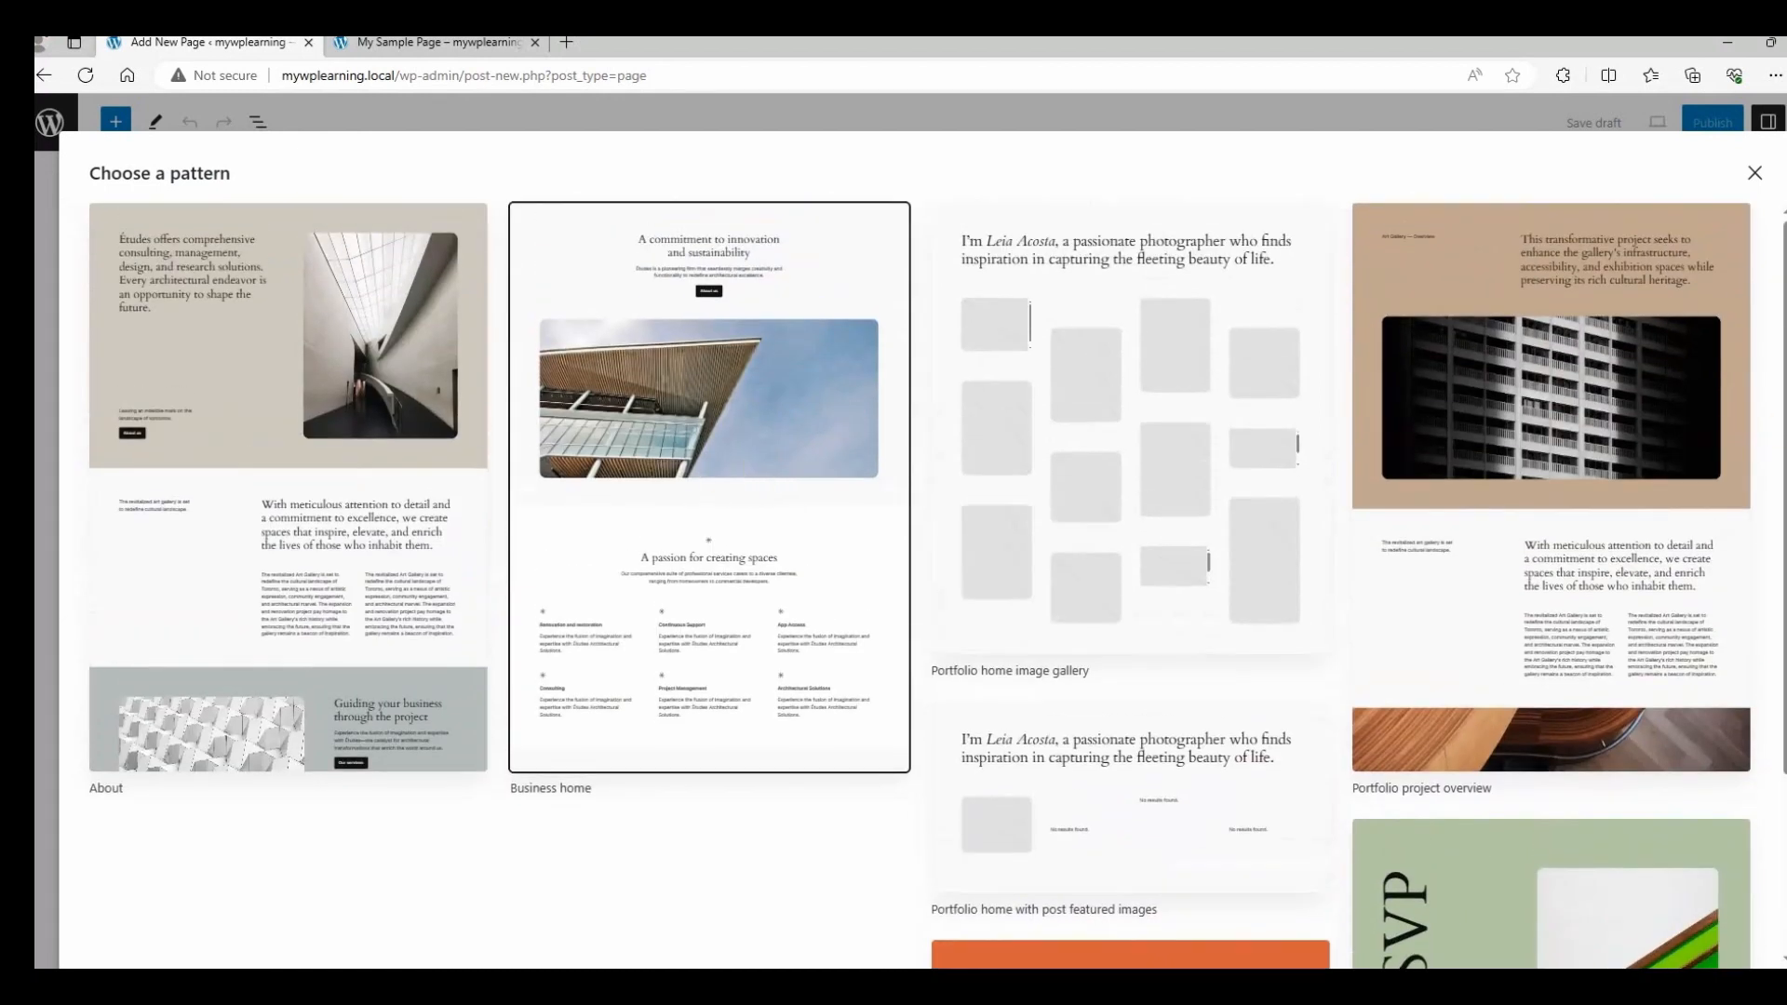
Build the page from the Portfolio project overview pattern, title it 'My Second Page', and upload its external images.
{"action": "left_click", "coordinate": [1666, 430]}
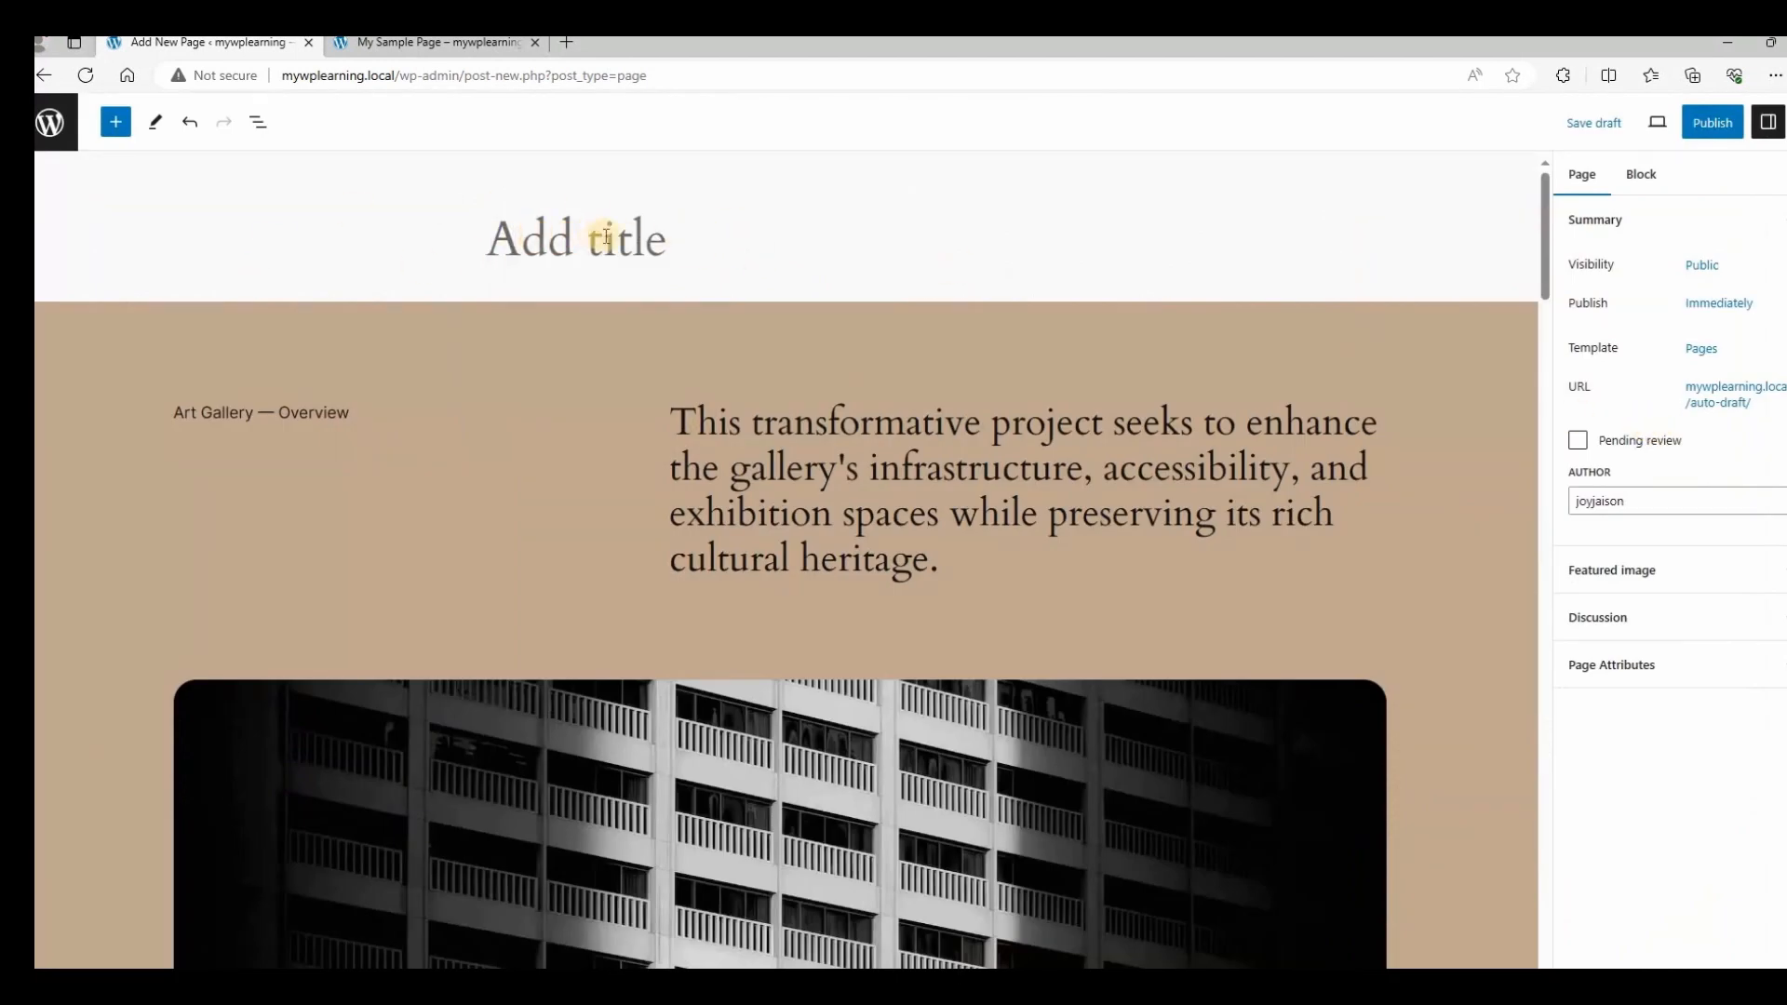
{"action": "type", "text": "My"}
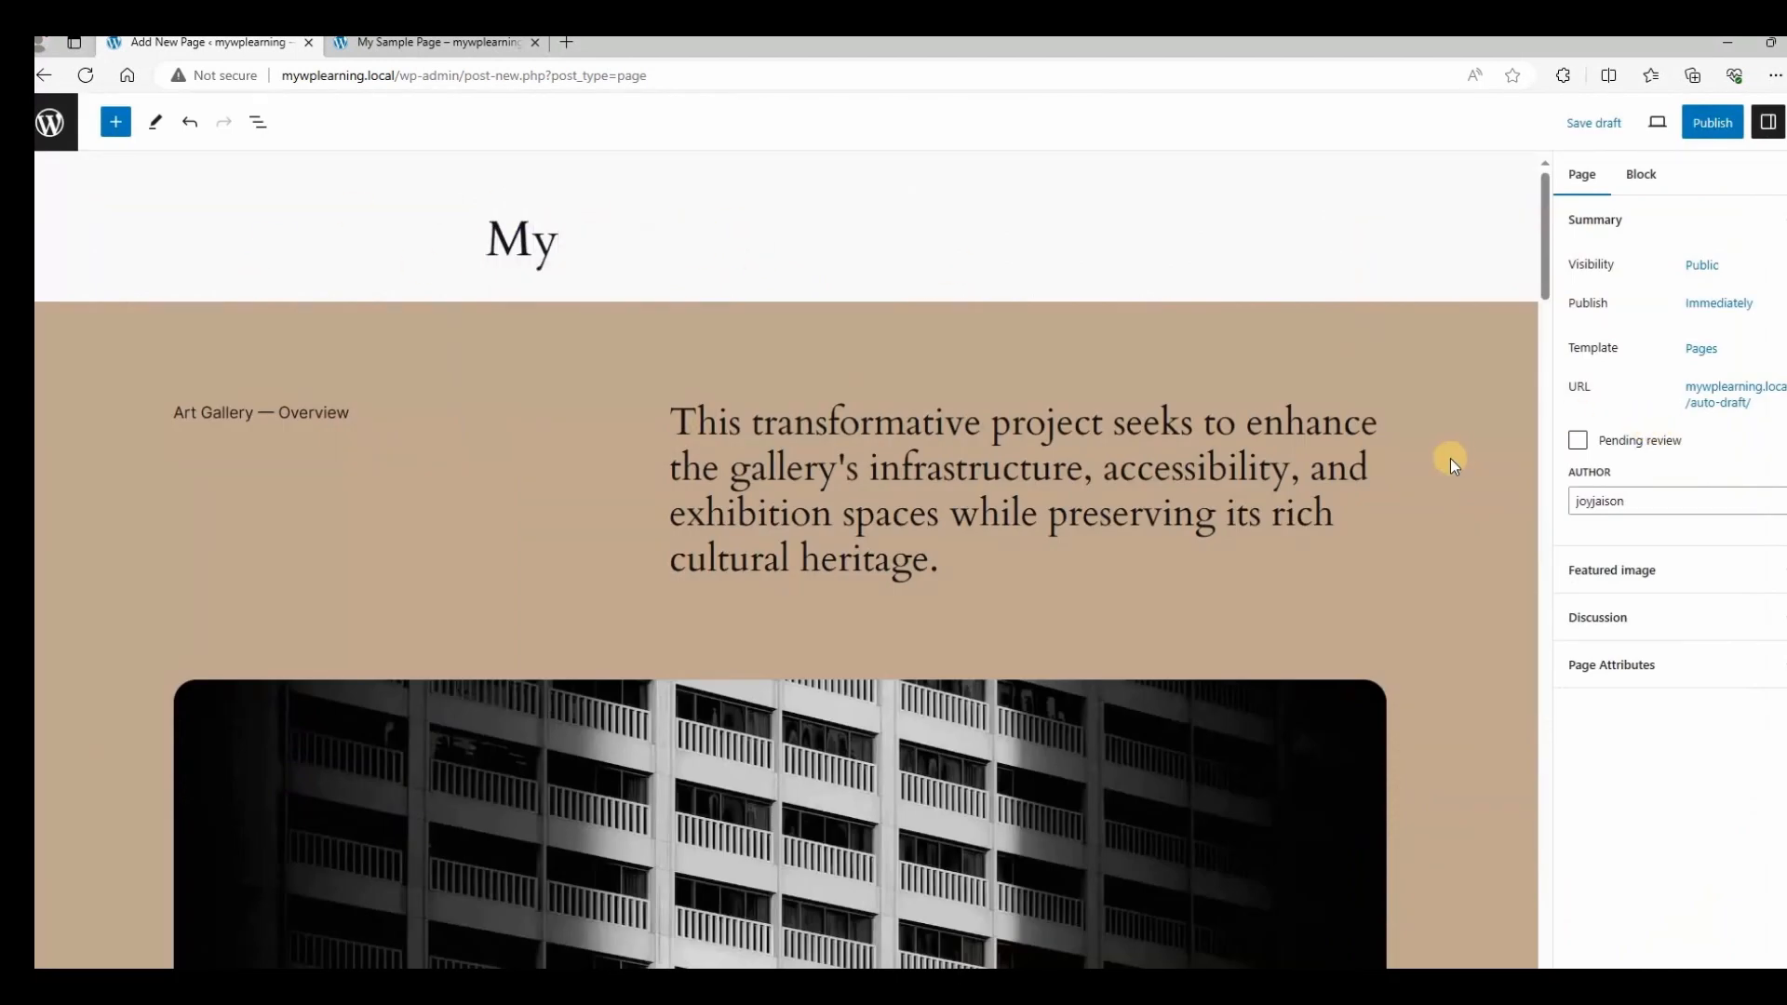
{"action": "type", "text": " Second Page"}
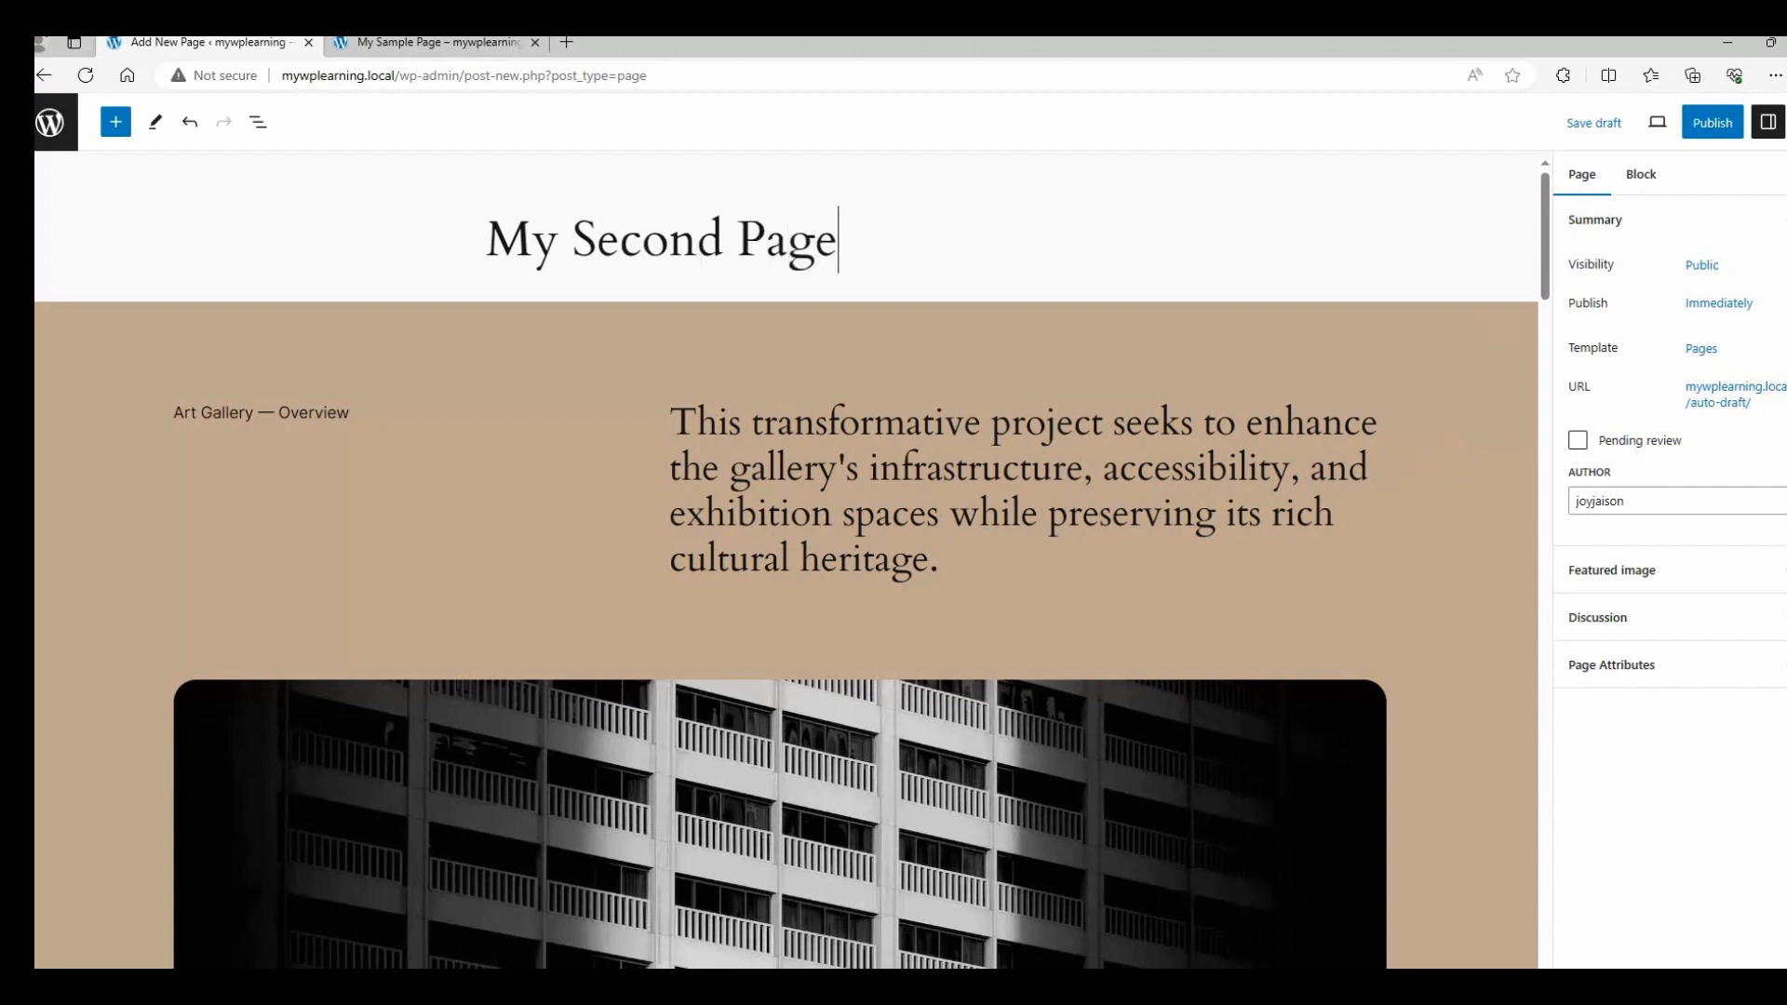
{"action": "left_click", "coordinate": [1712, 126]}
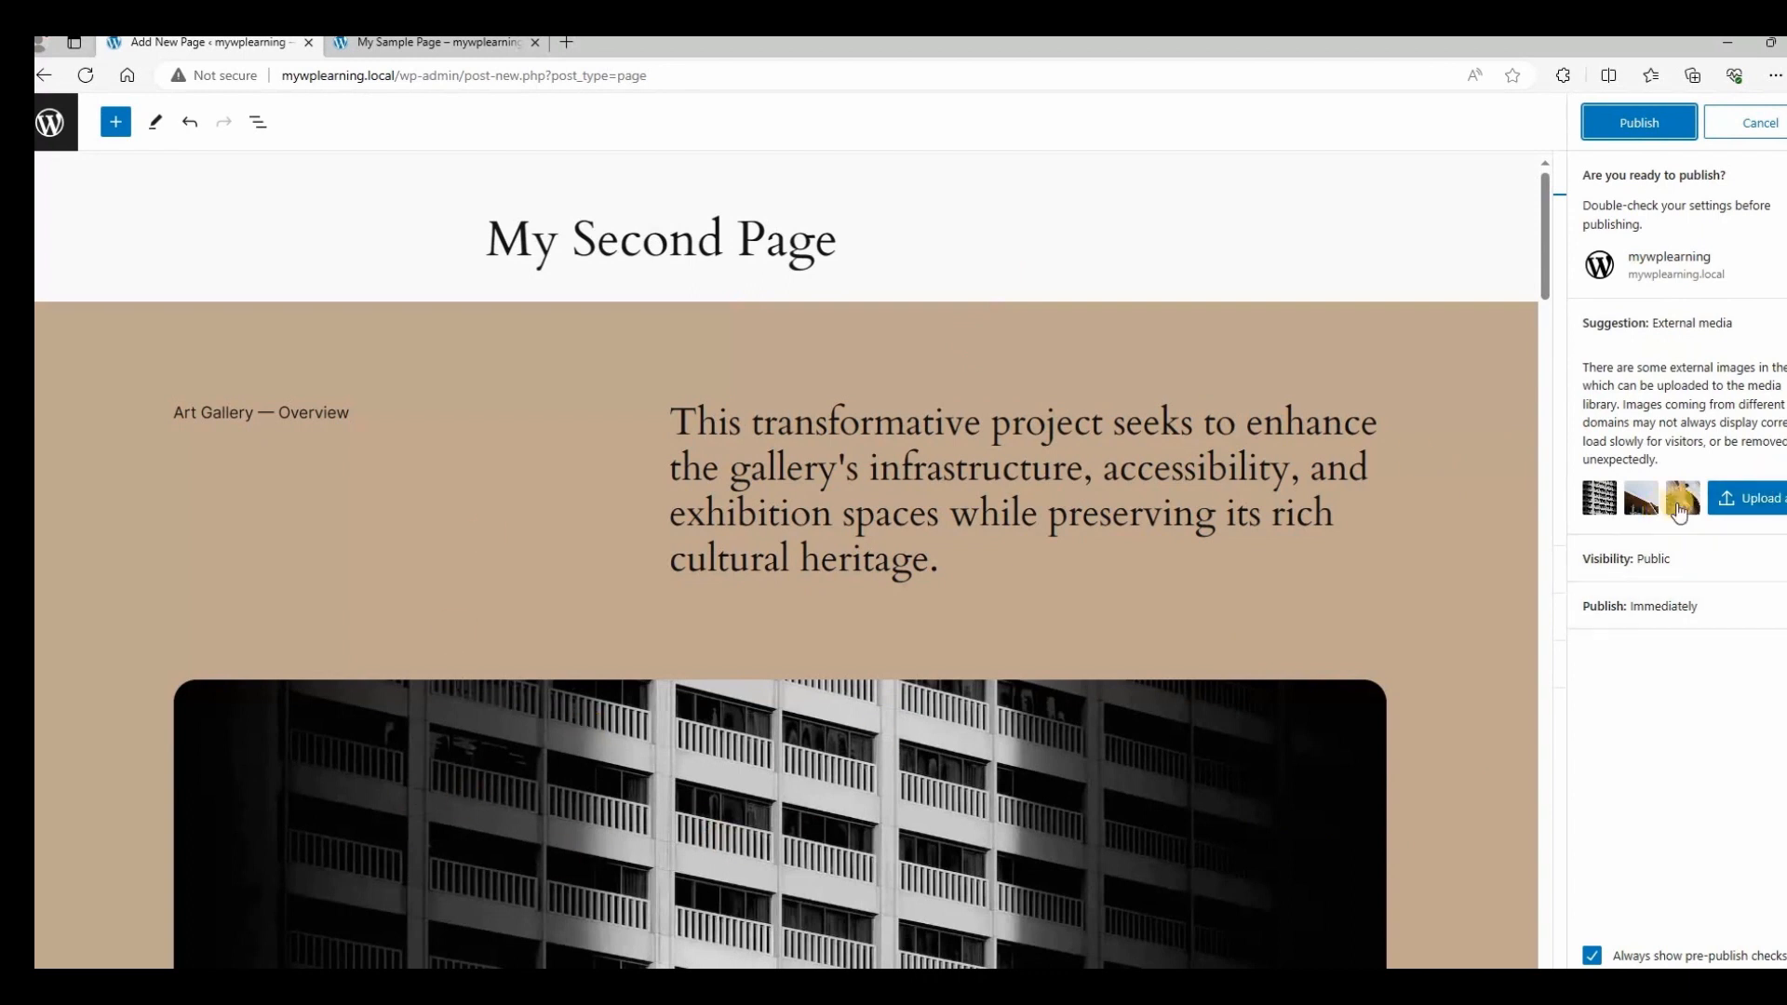
{"action": "left_click", "coordinate": [1743, 498]}
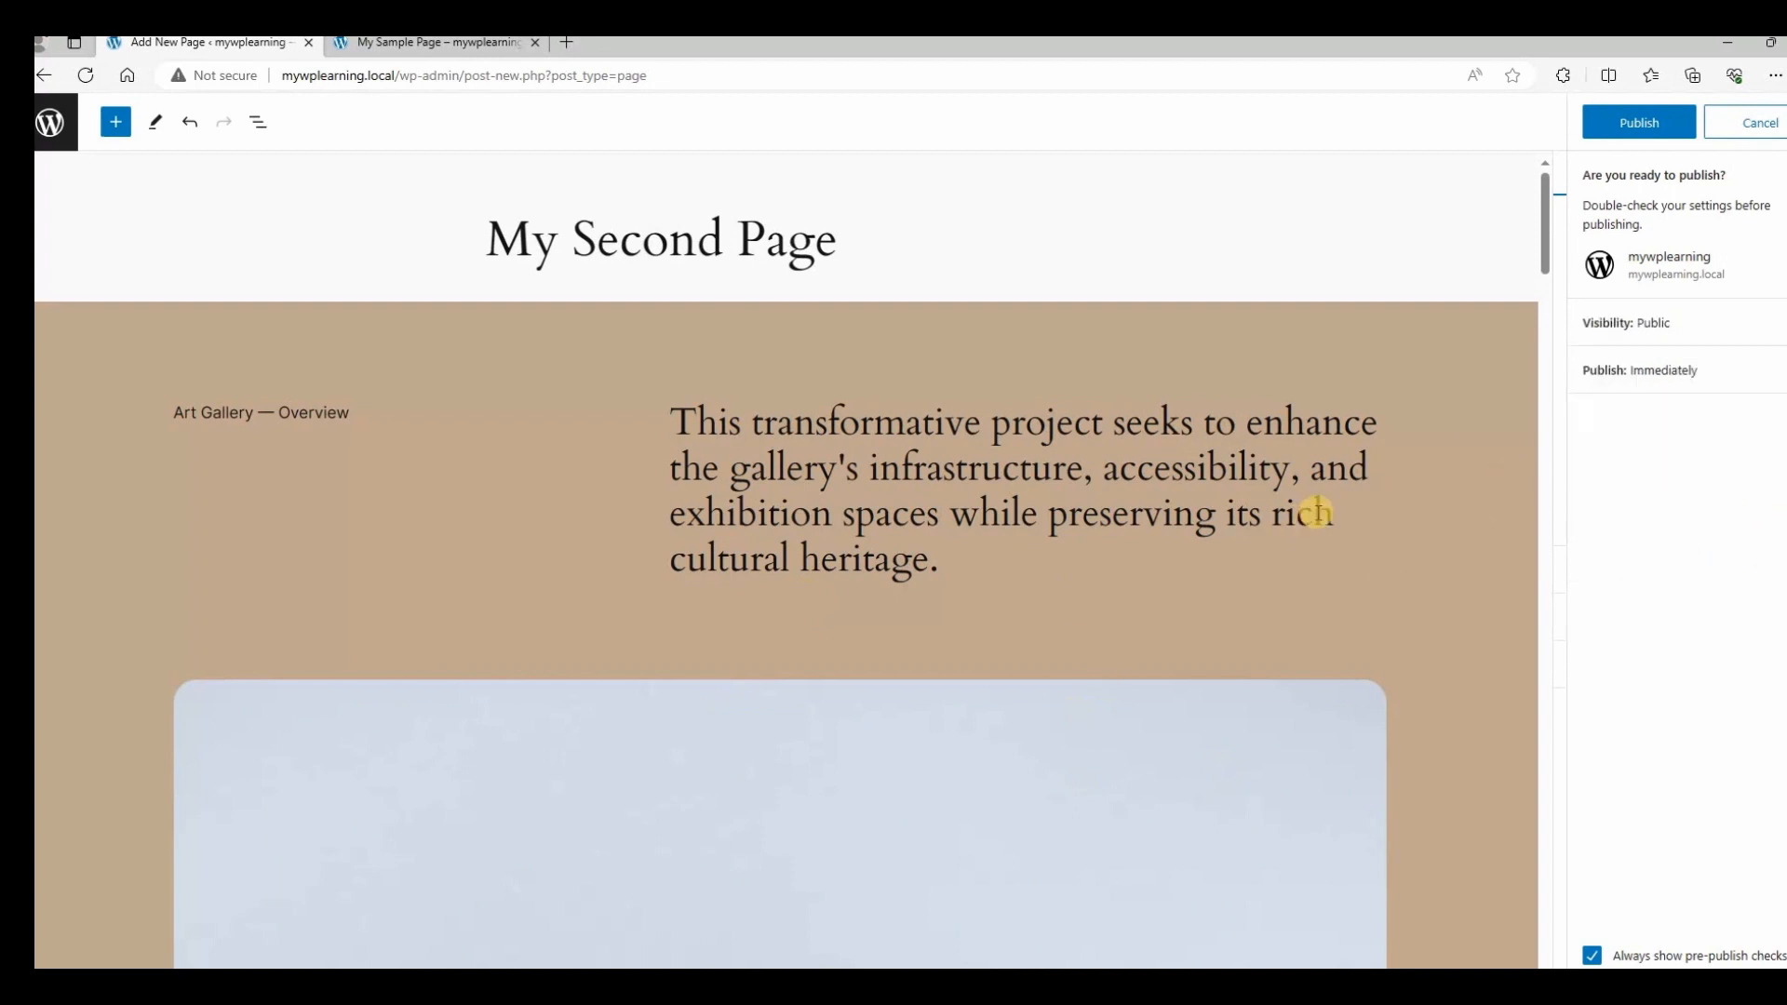
{"action": "scroll", "coordinate": [1137, 356], "scroll_direction": "down", "scroll_amount": 20}
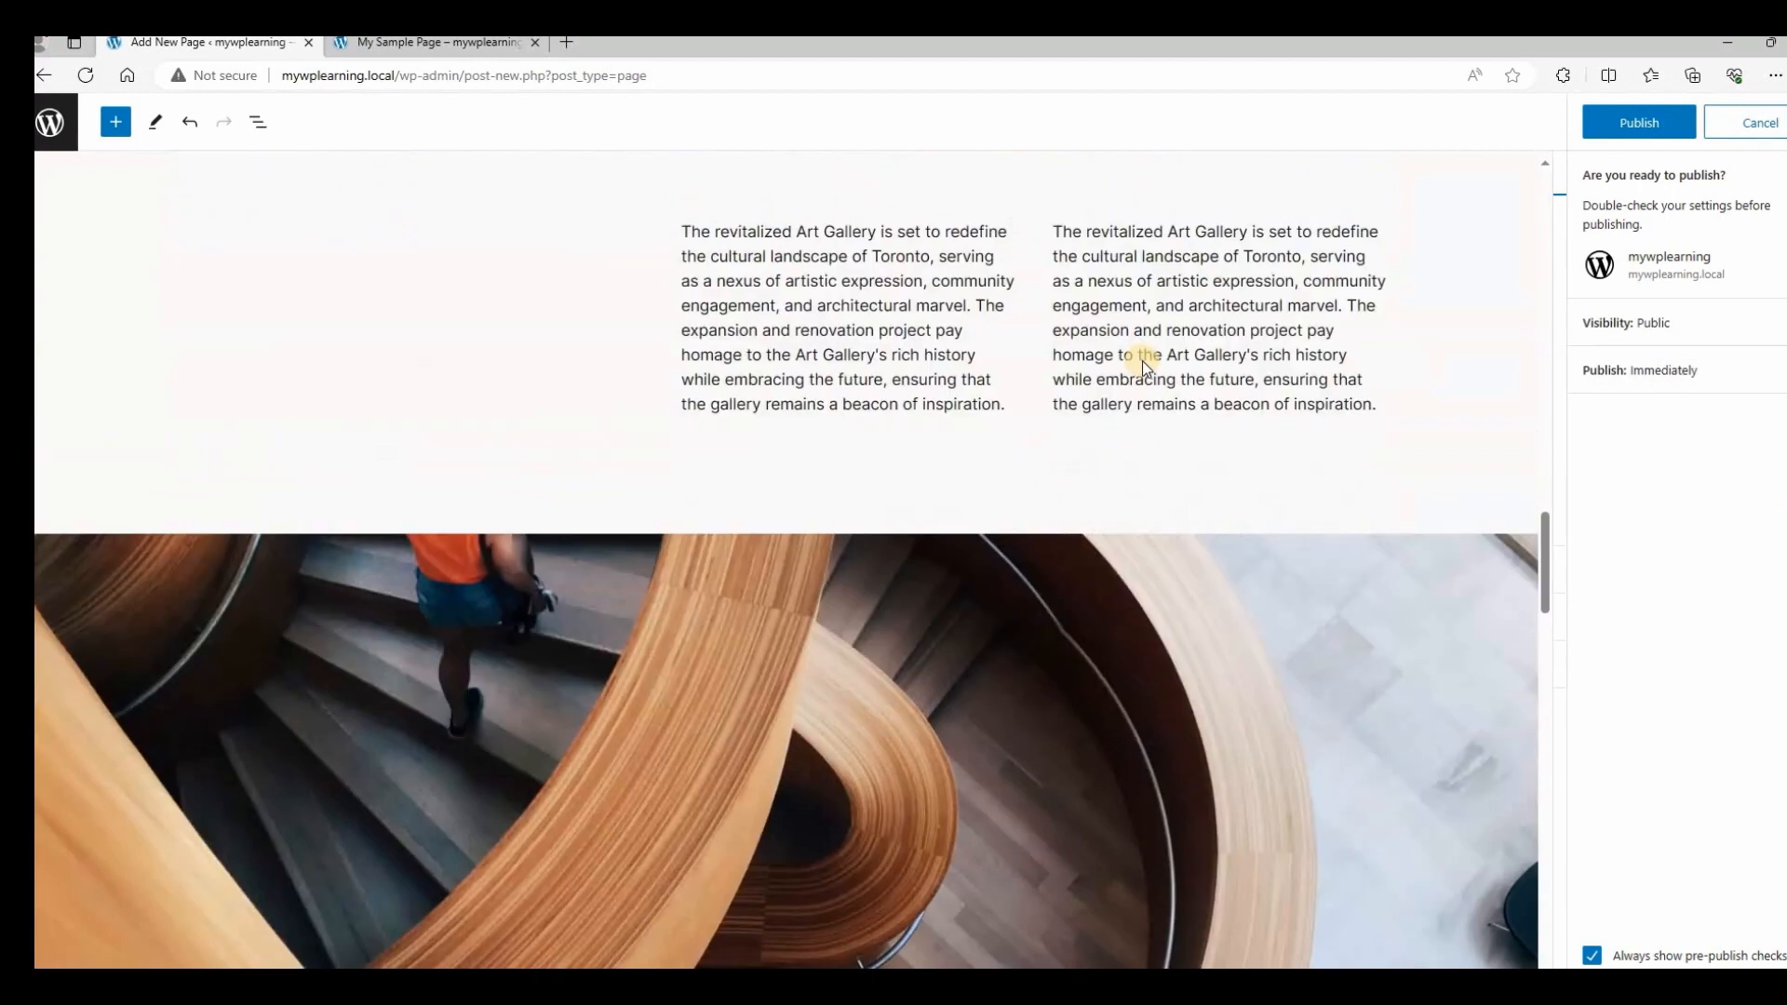
{"action": "scroll", "coordinate": [1124, 316], "scroll_direction": "up", "scroll_amount": 15}
{"action": "scroll", "coordinate": [1124, 320], "scroll_direction": "up", "scroll_amount": 5}
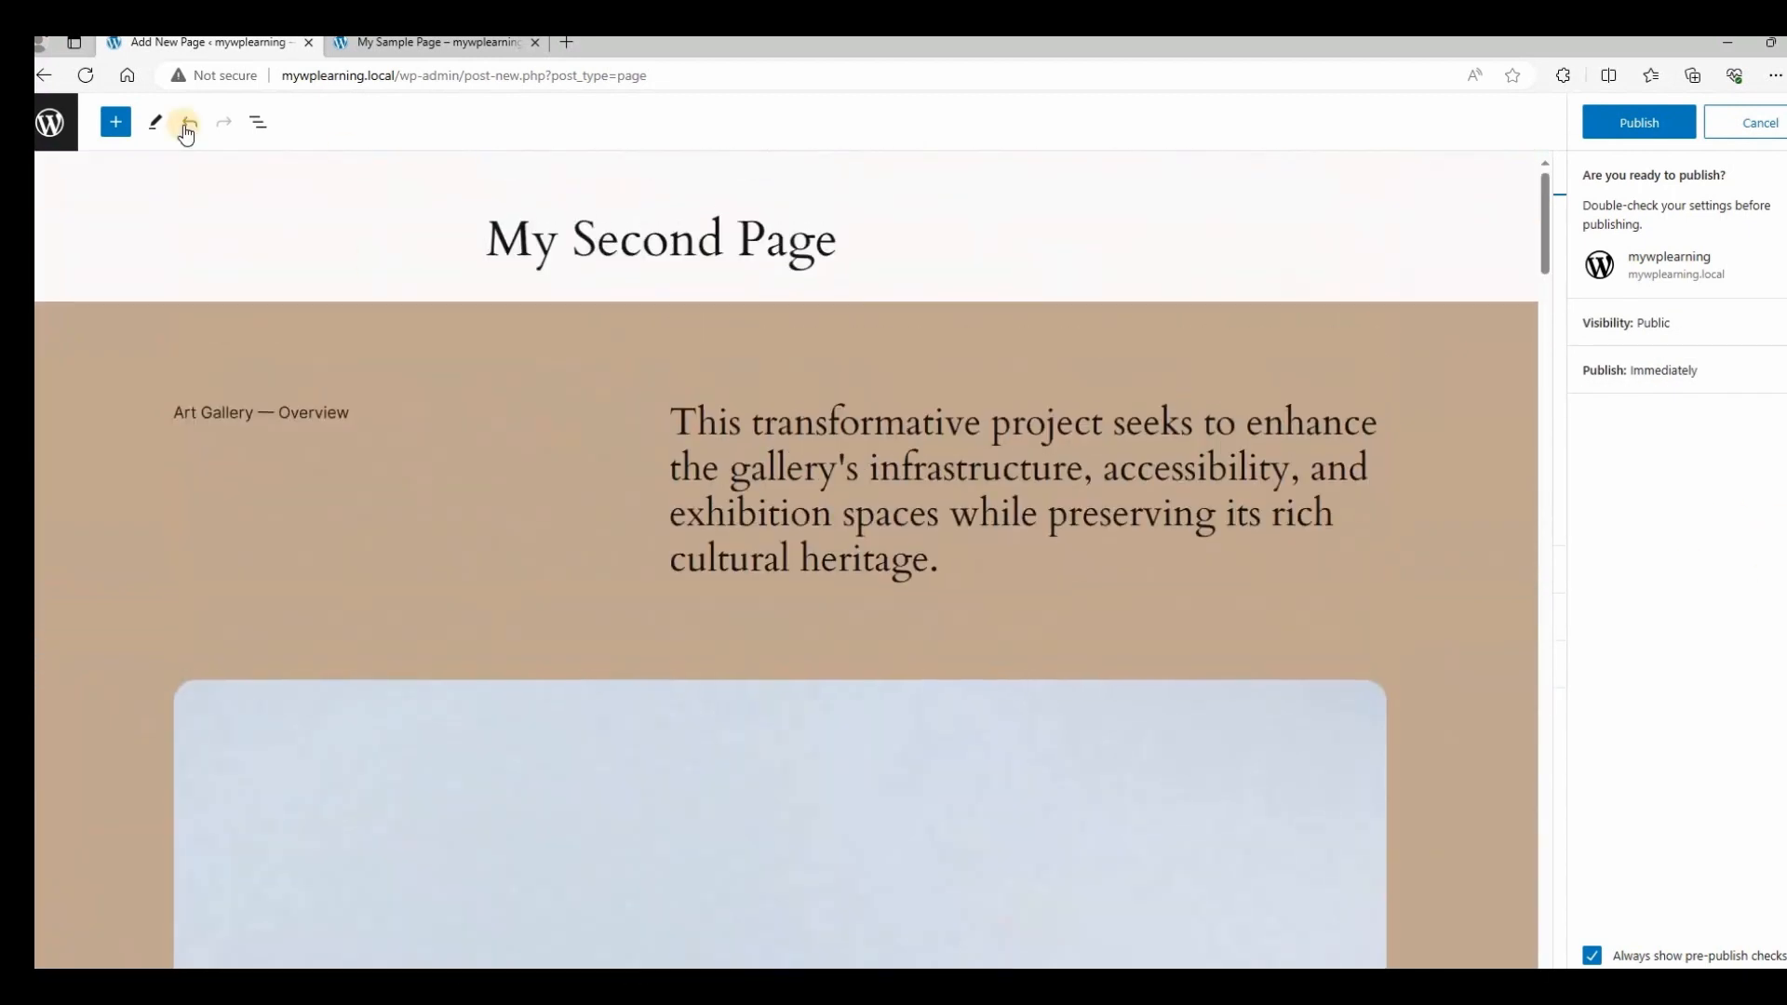
Cancel leaving the editor and select the intro paragraph, undoing an accidental text overwrite.
{"action": "left_click", "coordinate": [51, 122]}
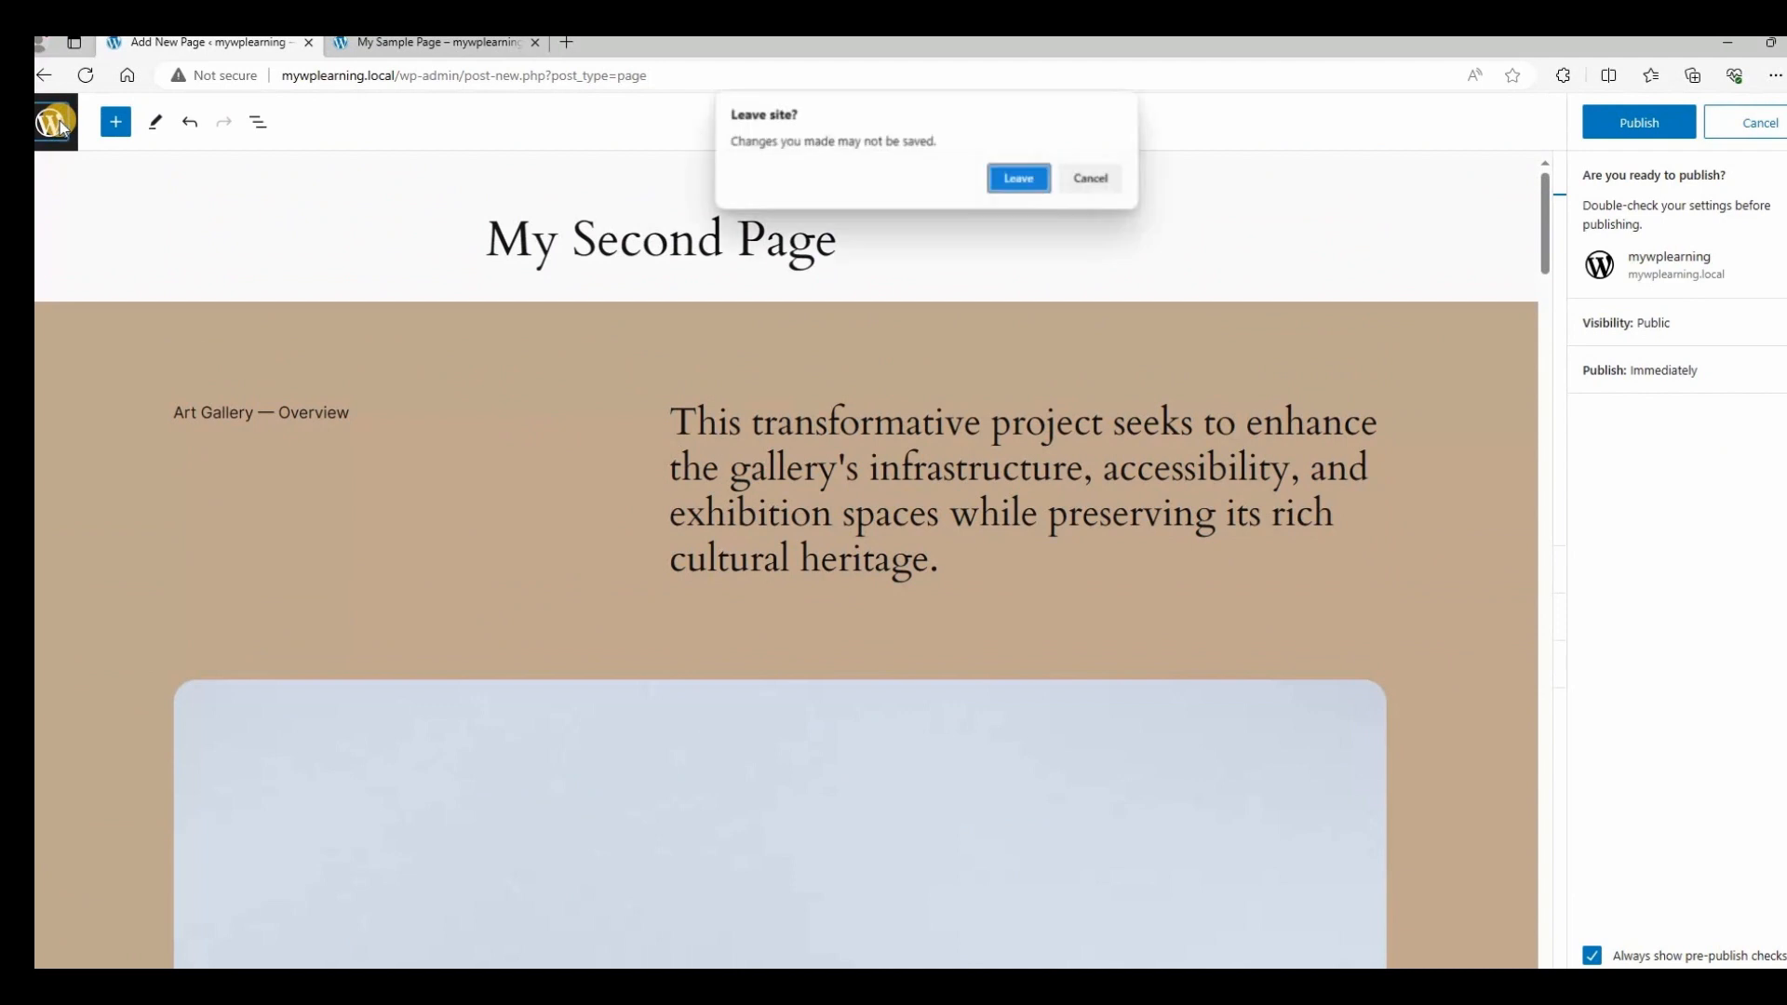
{"action": "left_click", "coordinate": [1116, 179]}
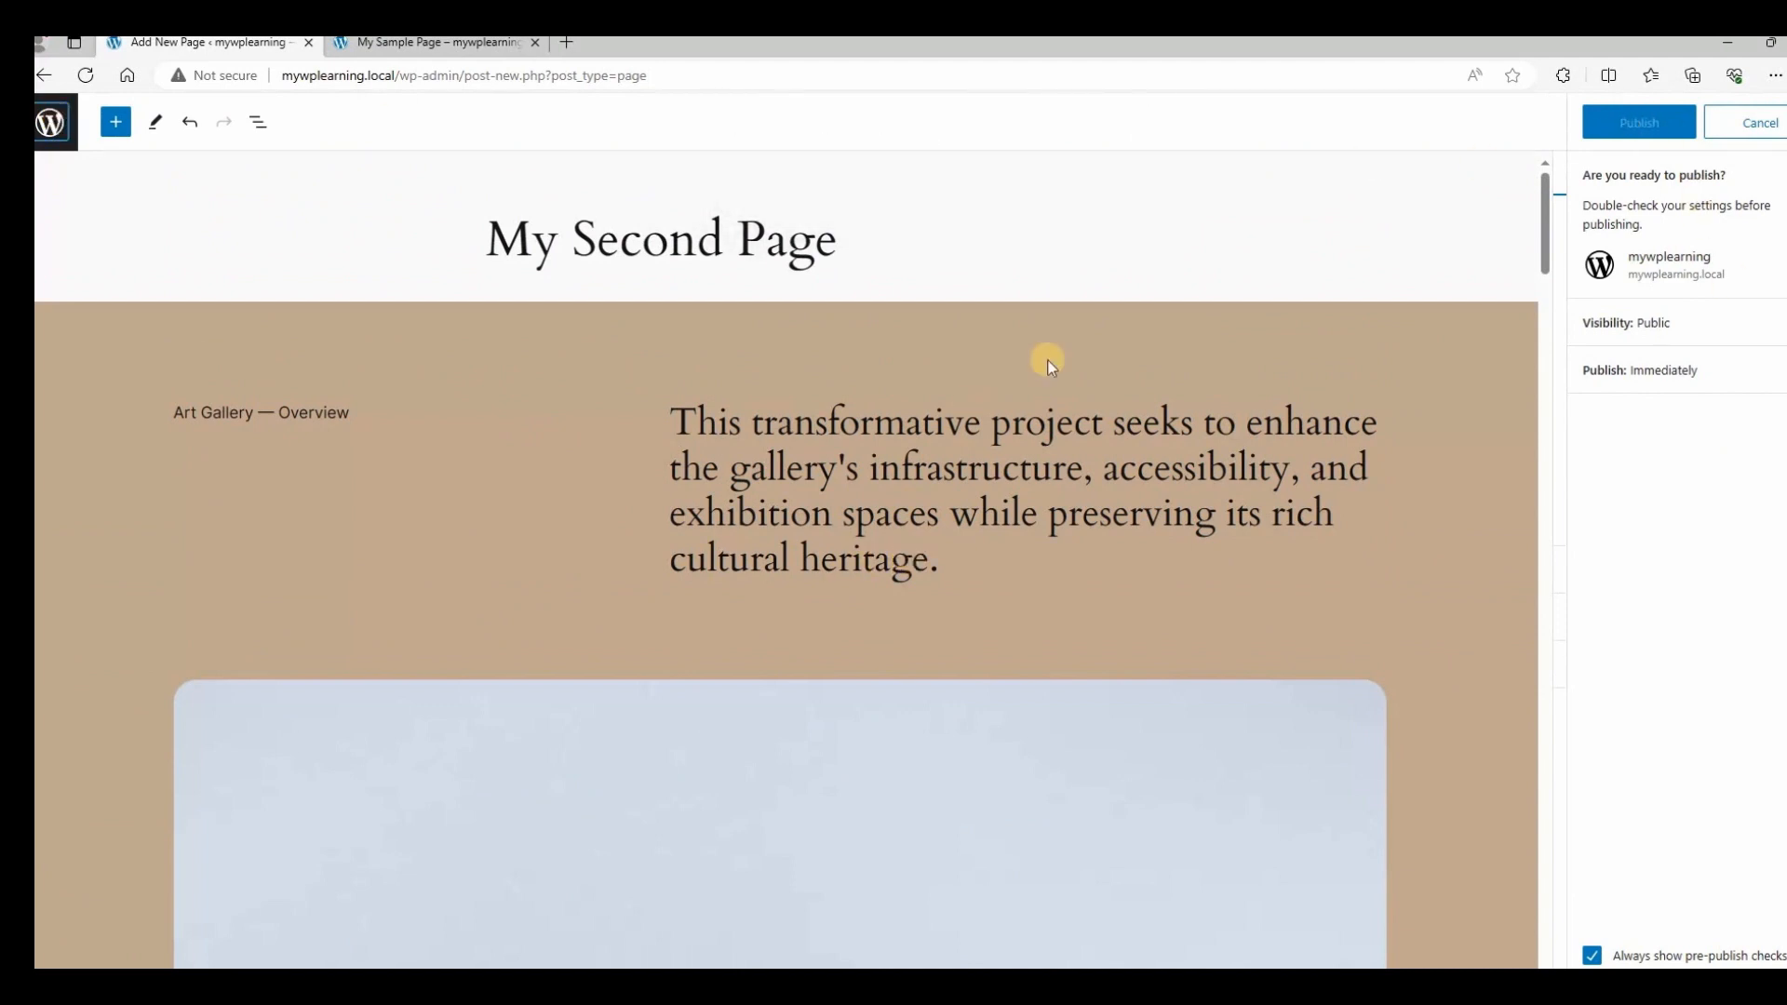
{"action": "scroll", "coordinate": [1045, 359], "scroll_direction": "down", "scroll_amount": 1}
{"action": "scroll", "coordinate": [709, 534], "scroll_direction": "down", "scroll_amount": 3}
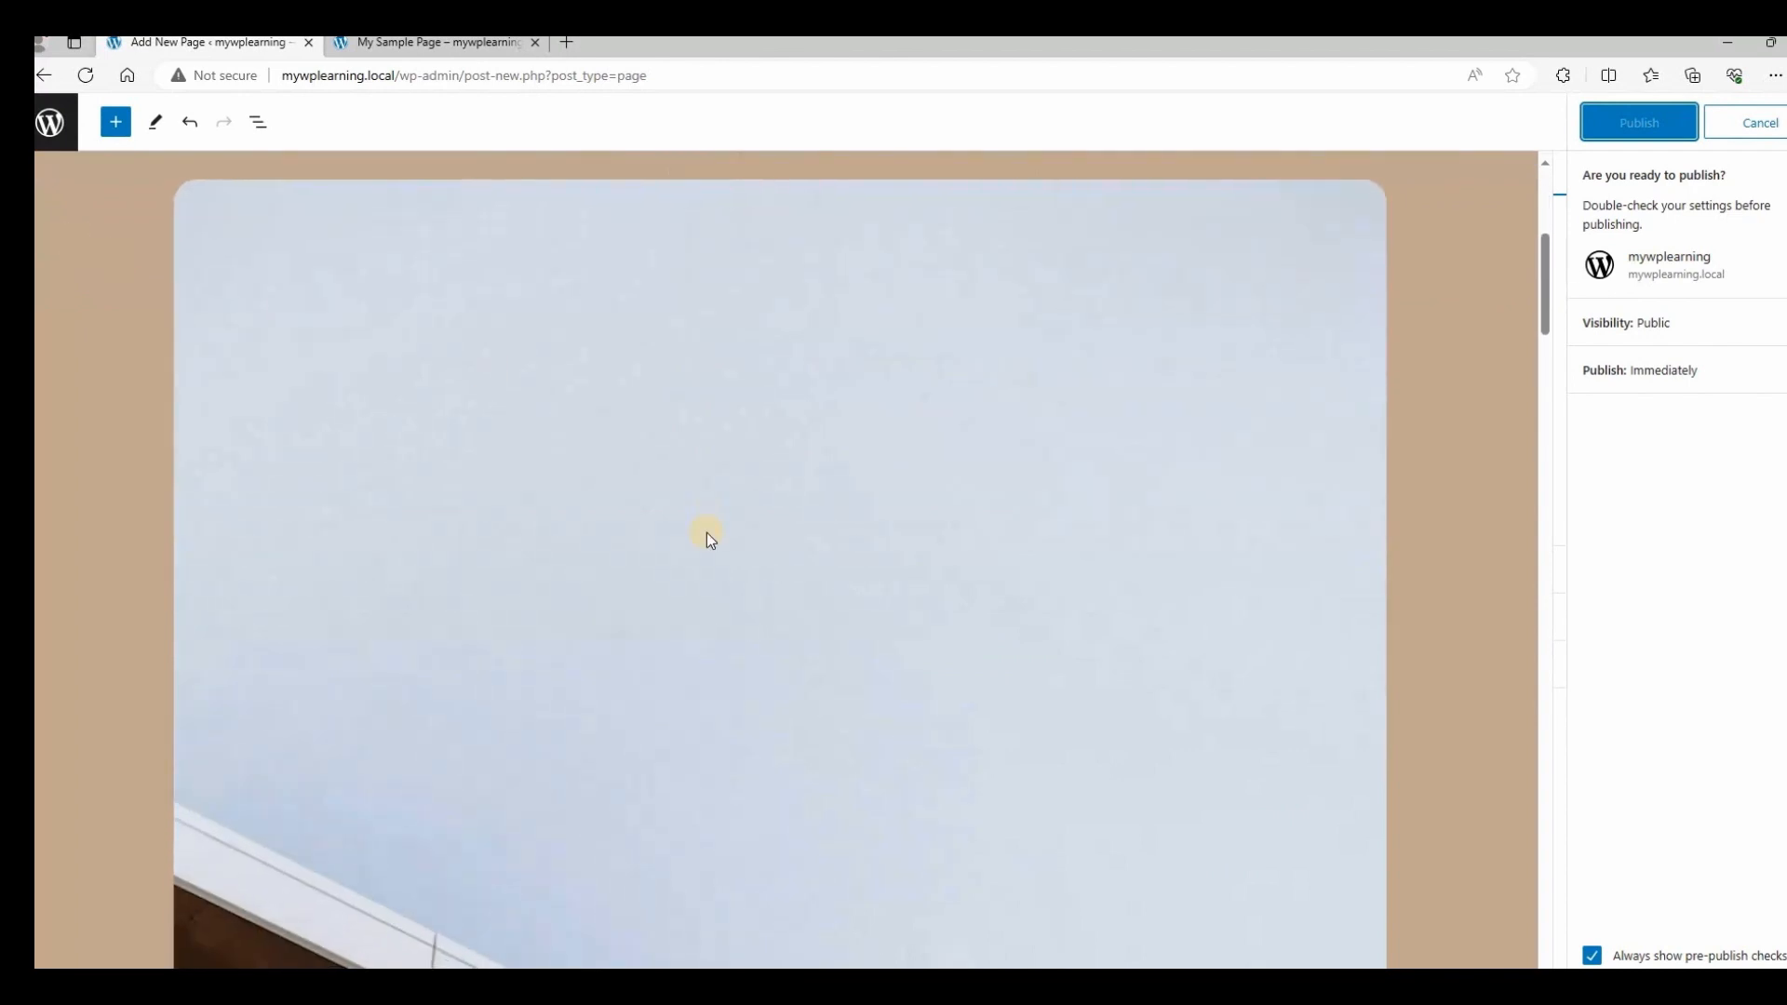
{"action": "scroll", "coordinate": [709, 534], "scroll_direction": "up", "scroll_amount": 4}
{"action": "triple_click", "coordinate": [755, 467]}
{"action": "left_click", "coordinate": [156, 122]}
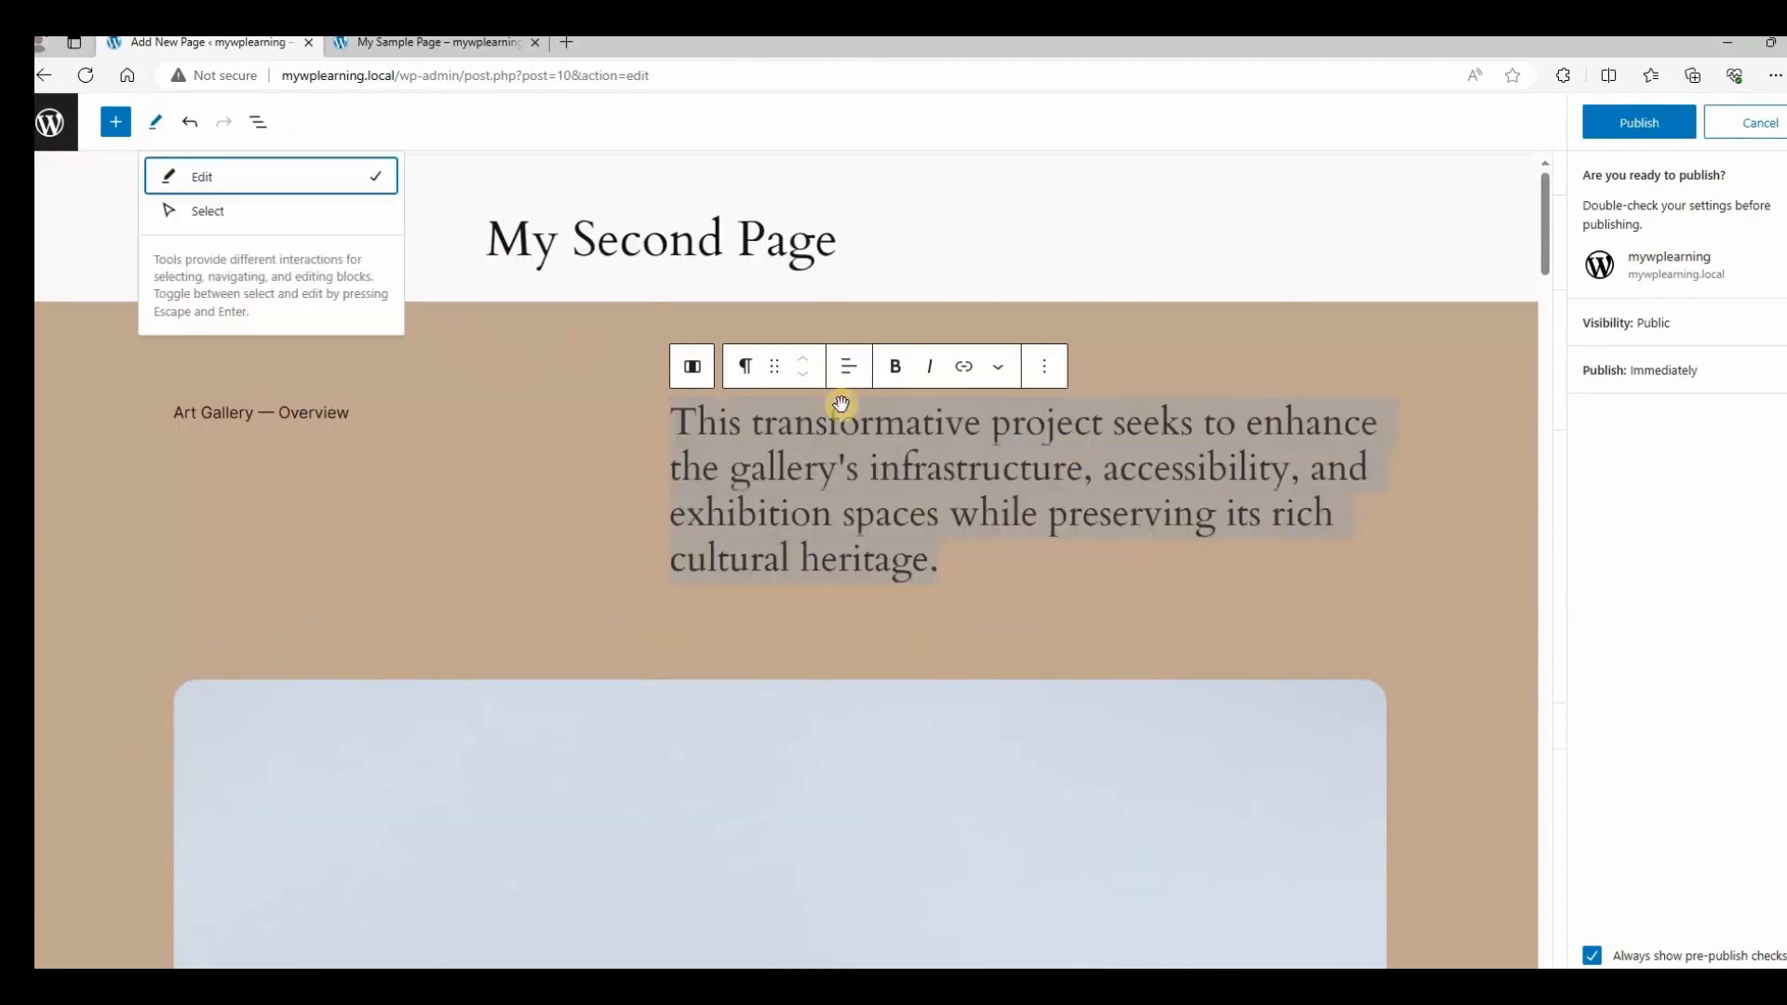
{"action": "double_click", "coordinate": [799, 467]}
{"action": "triple_click", "coordinate": [698, 425]}
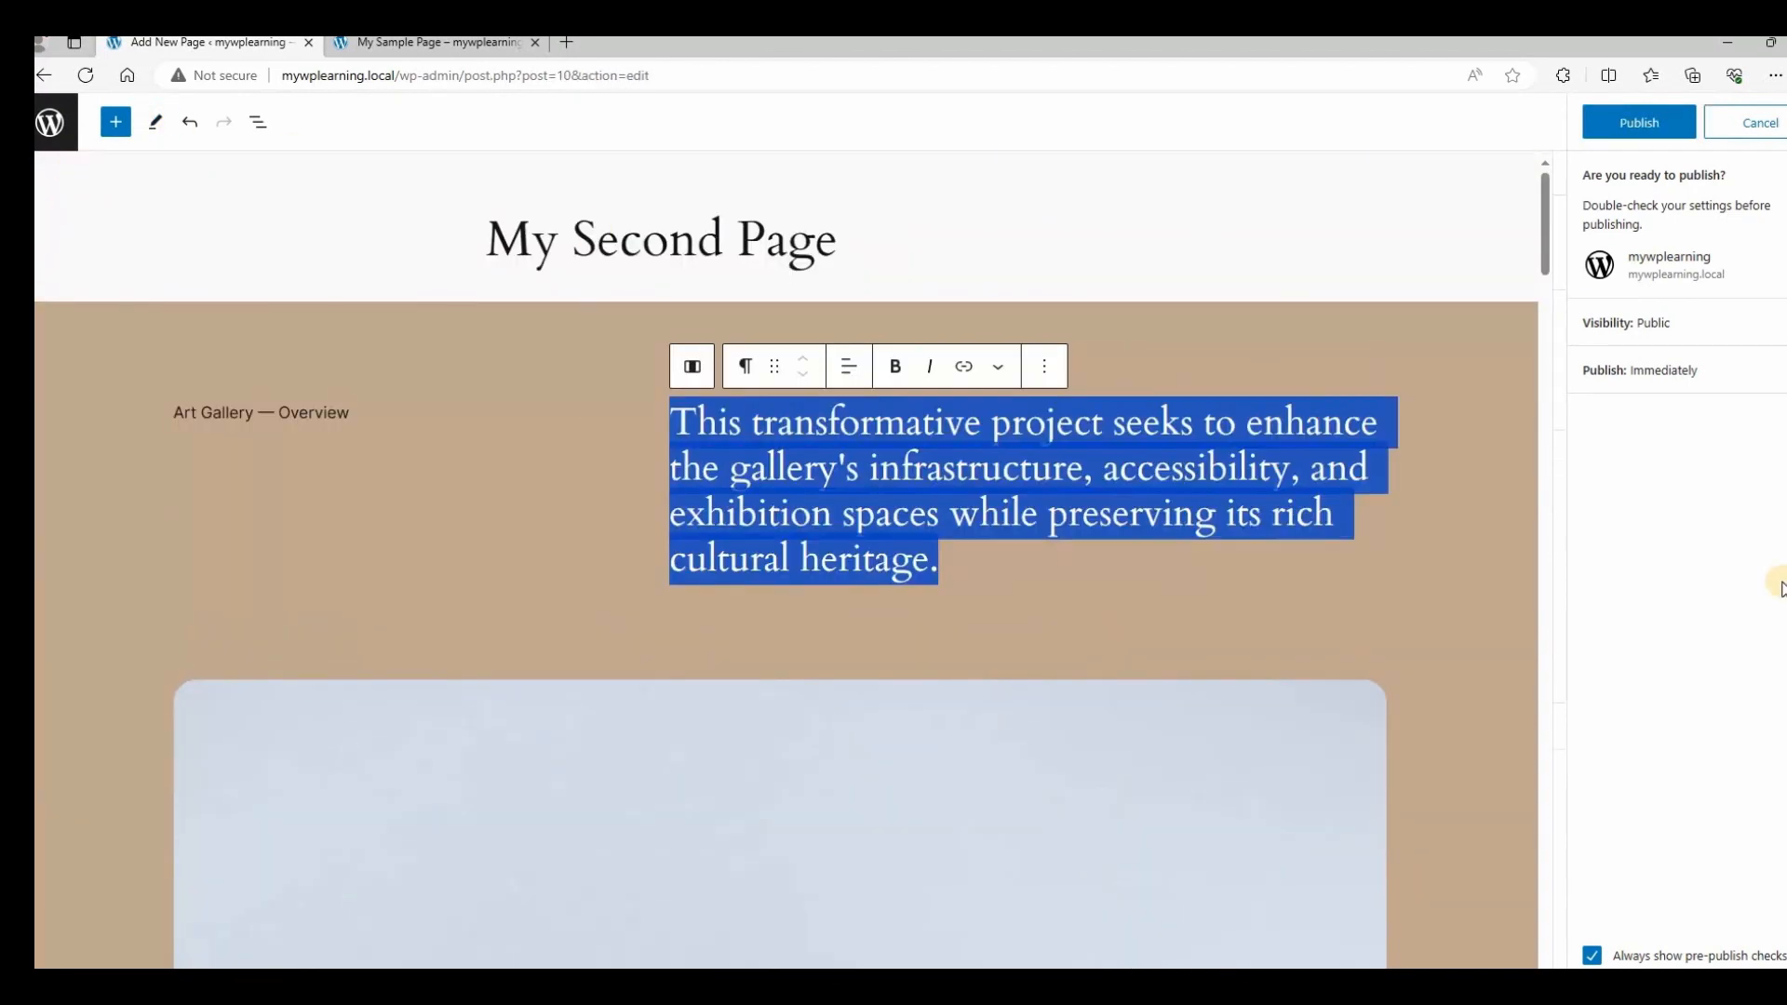
{"action": "type", "text": "DETAILS"}
{"action": "key", "text": "ctrl+z"}
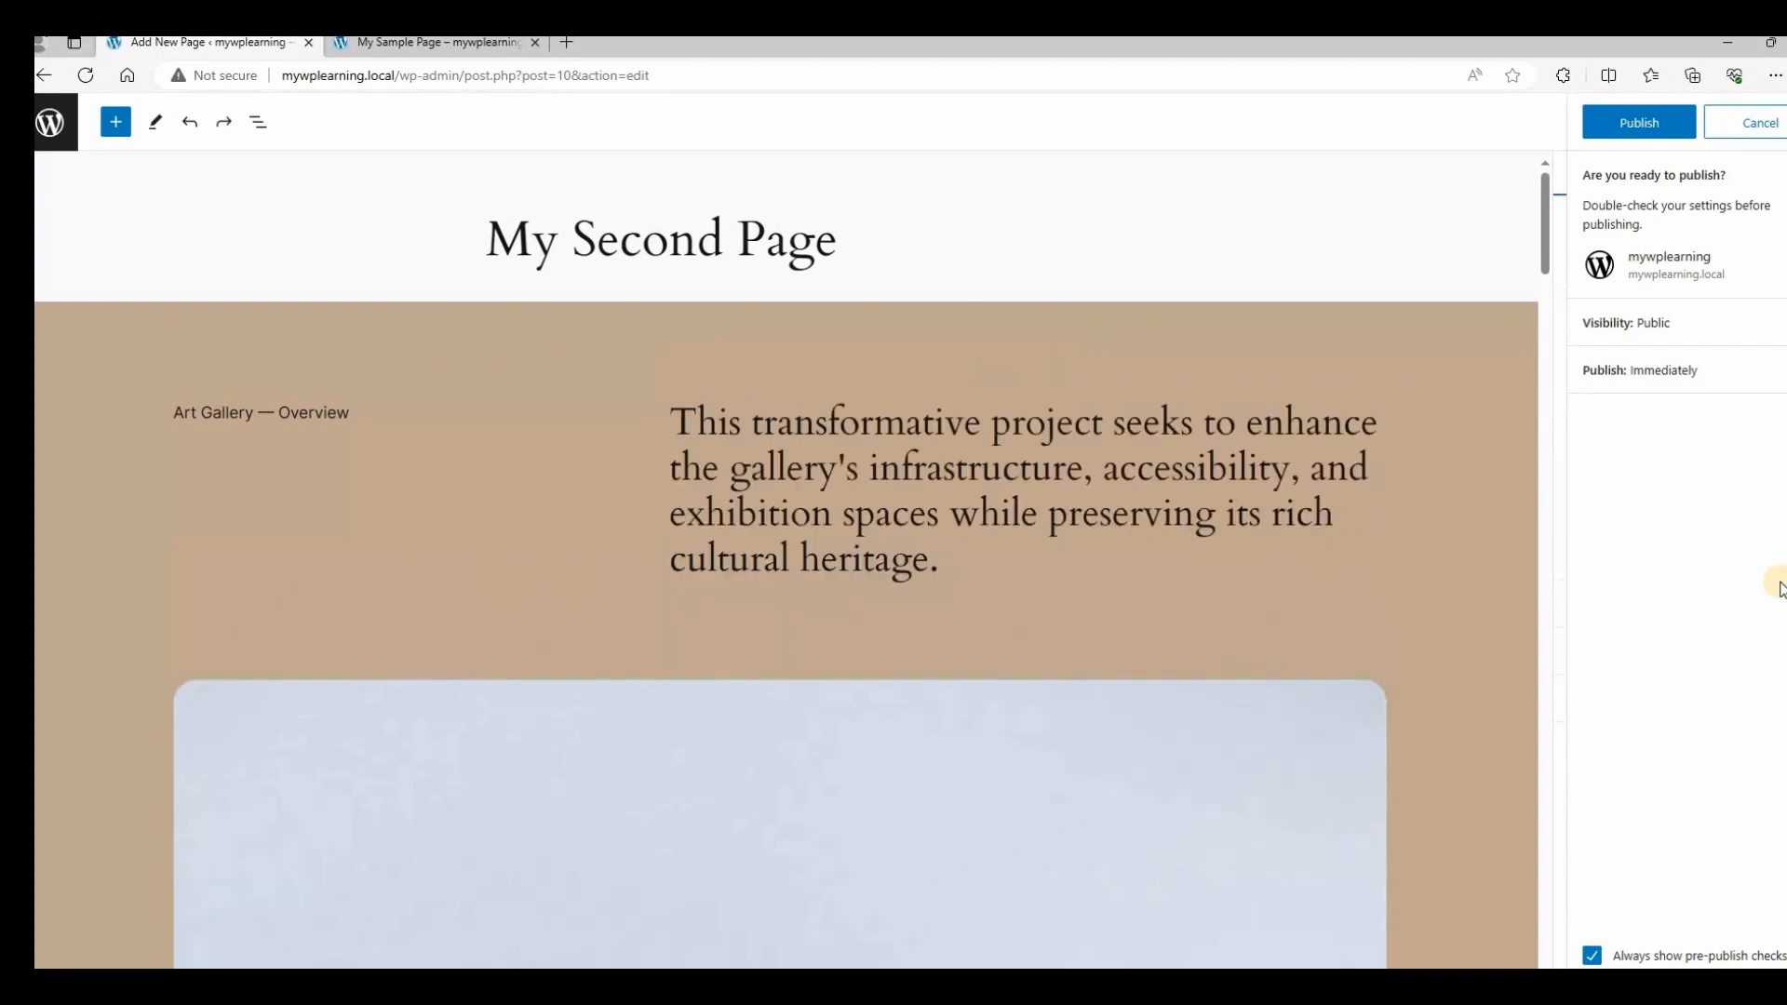
Add a DETAILS line above the intro paragraph and publish My Second Page.
{"action": "left_click_drag", "start_coordinate": [678, 421], "coordinate": [729, 425]}
{"action": "left_click_drag", "start_coordinate": [975, 429], "coordinate": [670, 417]}
{"action": "key", "text": "Return"}
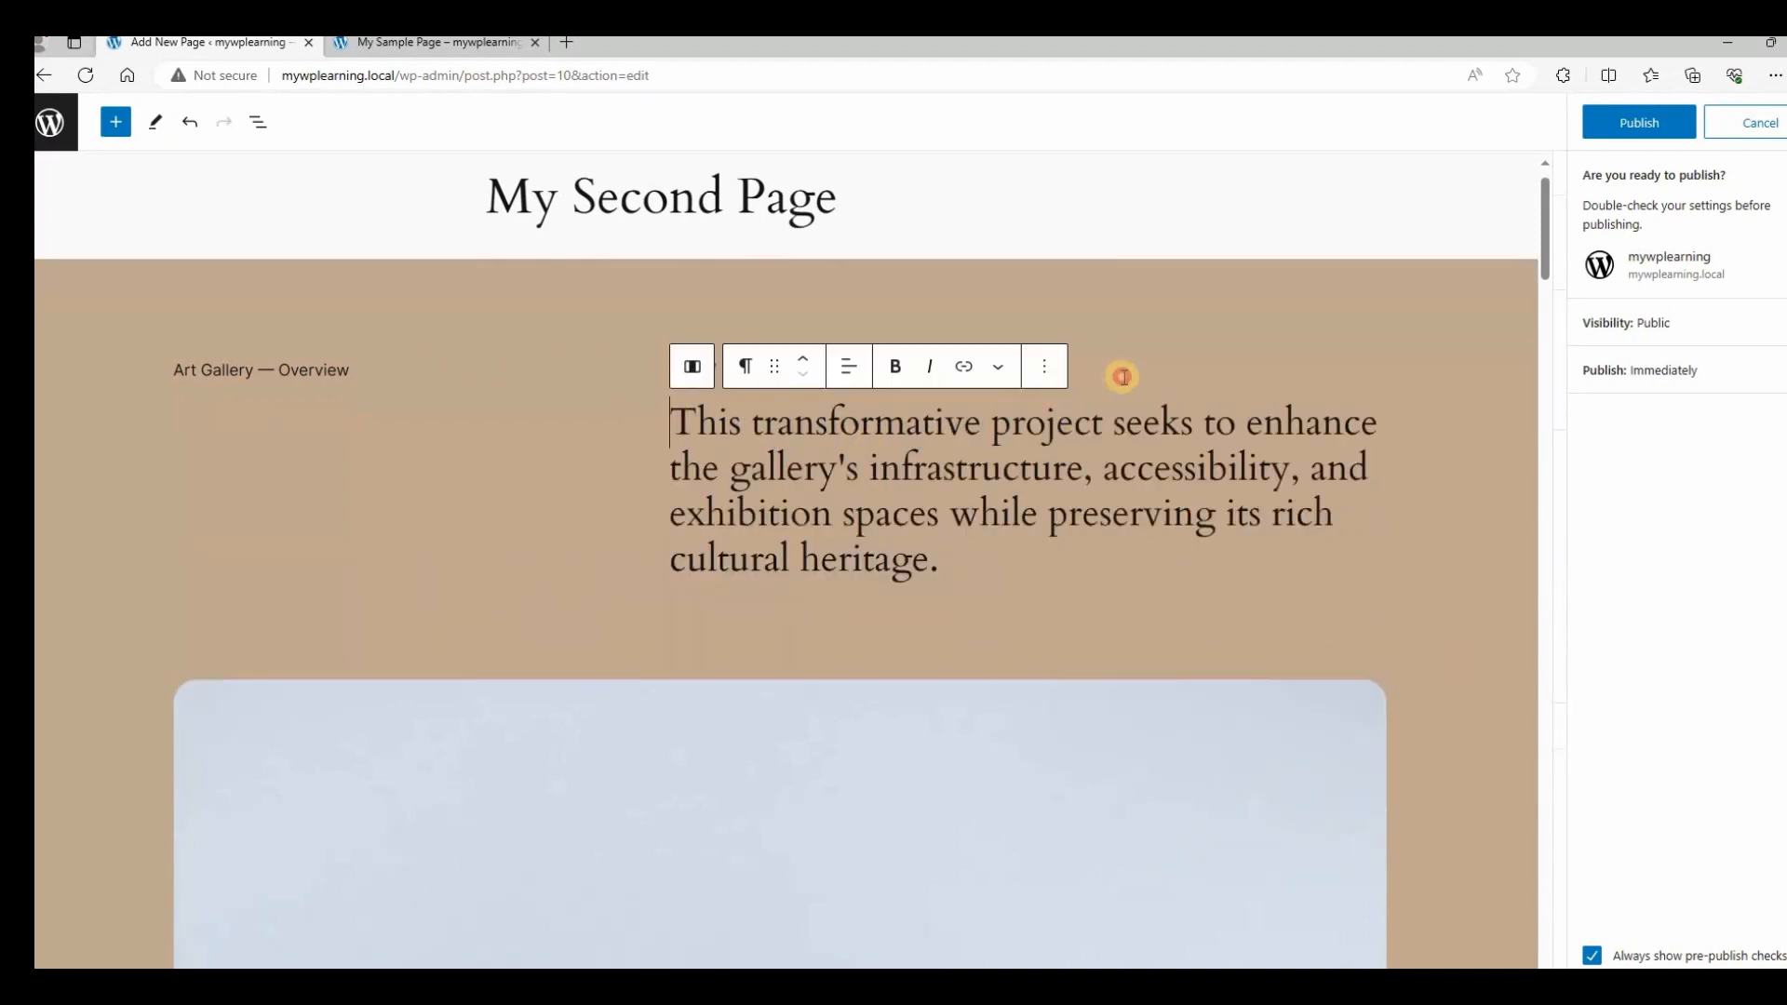
{"action": "left_click", "coordinate": [1123, 376]}
{"action": "left_click", "coordinate": [673, 422]}
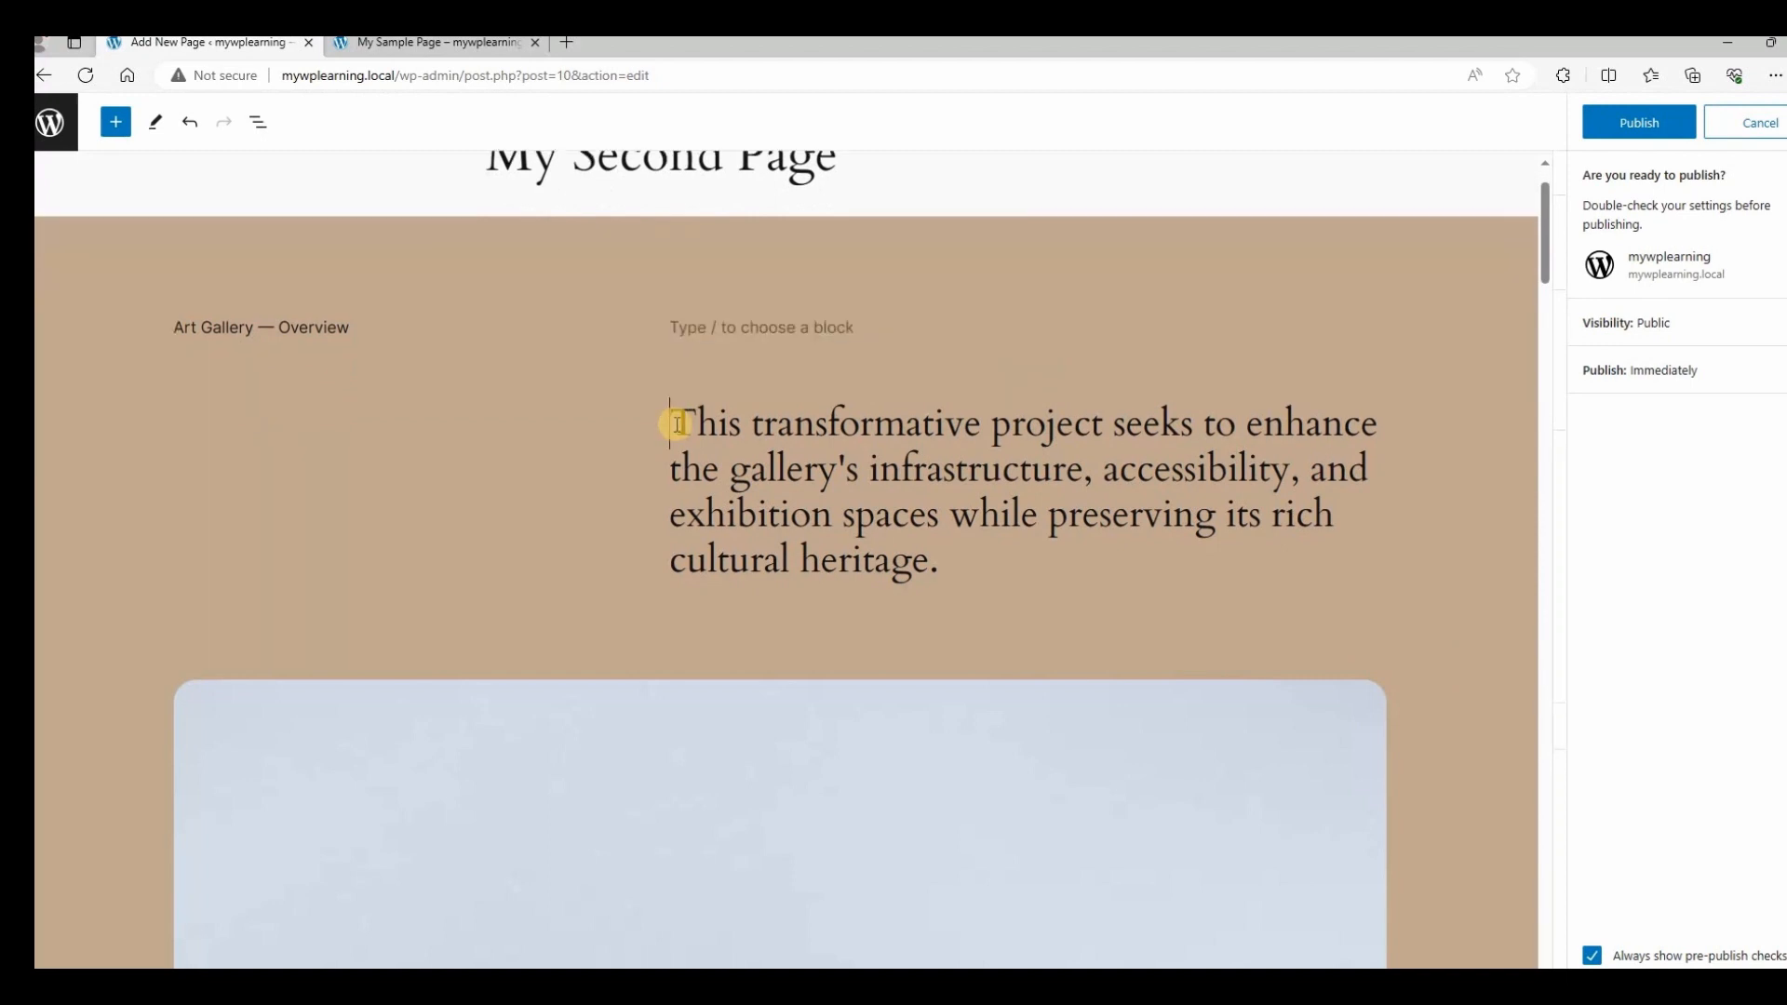
{"action": "type", "text": "E"}
{"action": "key", "text": "BackSpace"}
{"action": "type", "text": "DETAILS"}
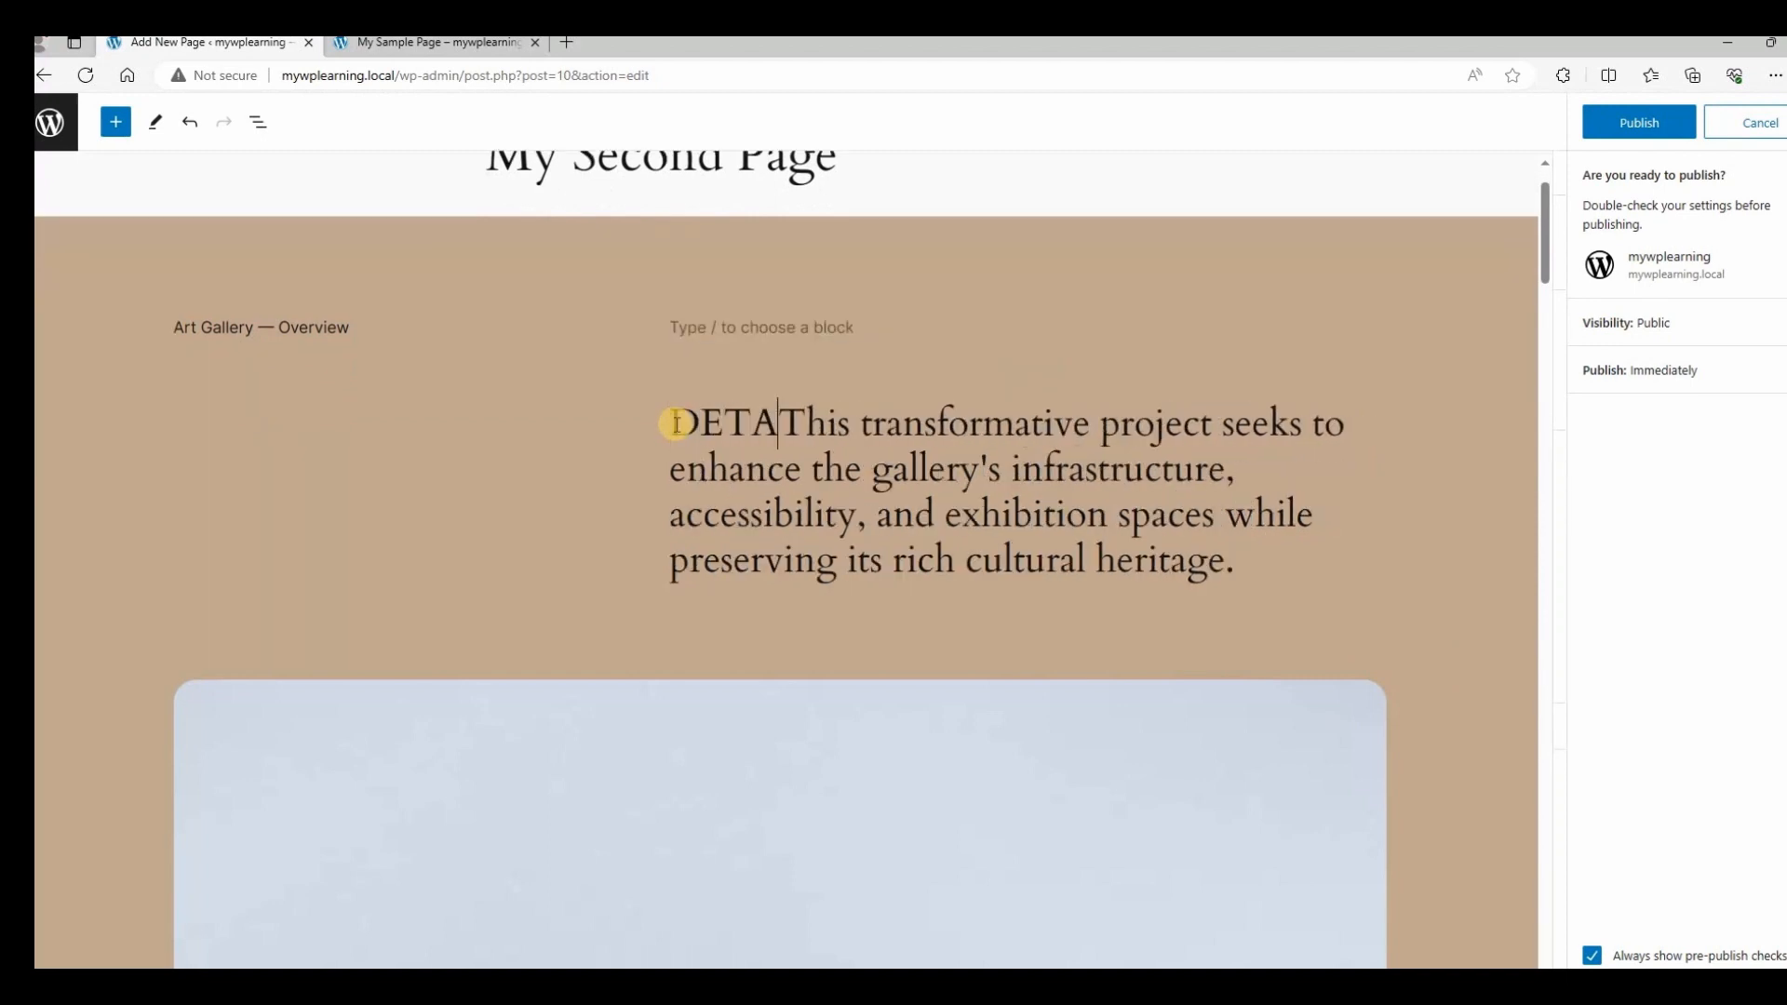
{"action": "key", "text": "Return"}
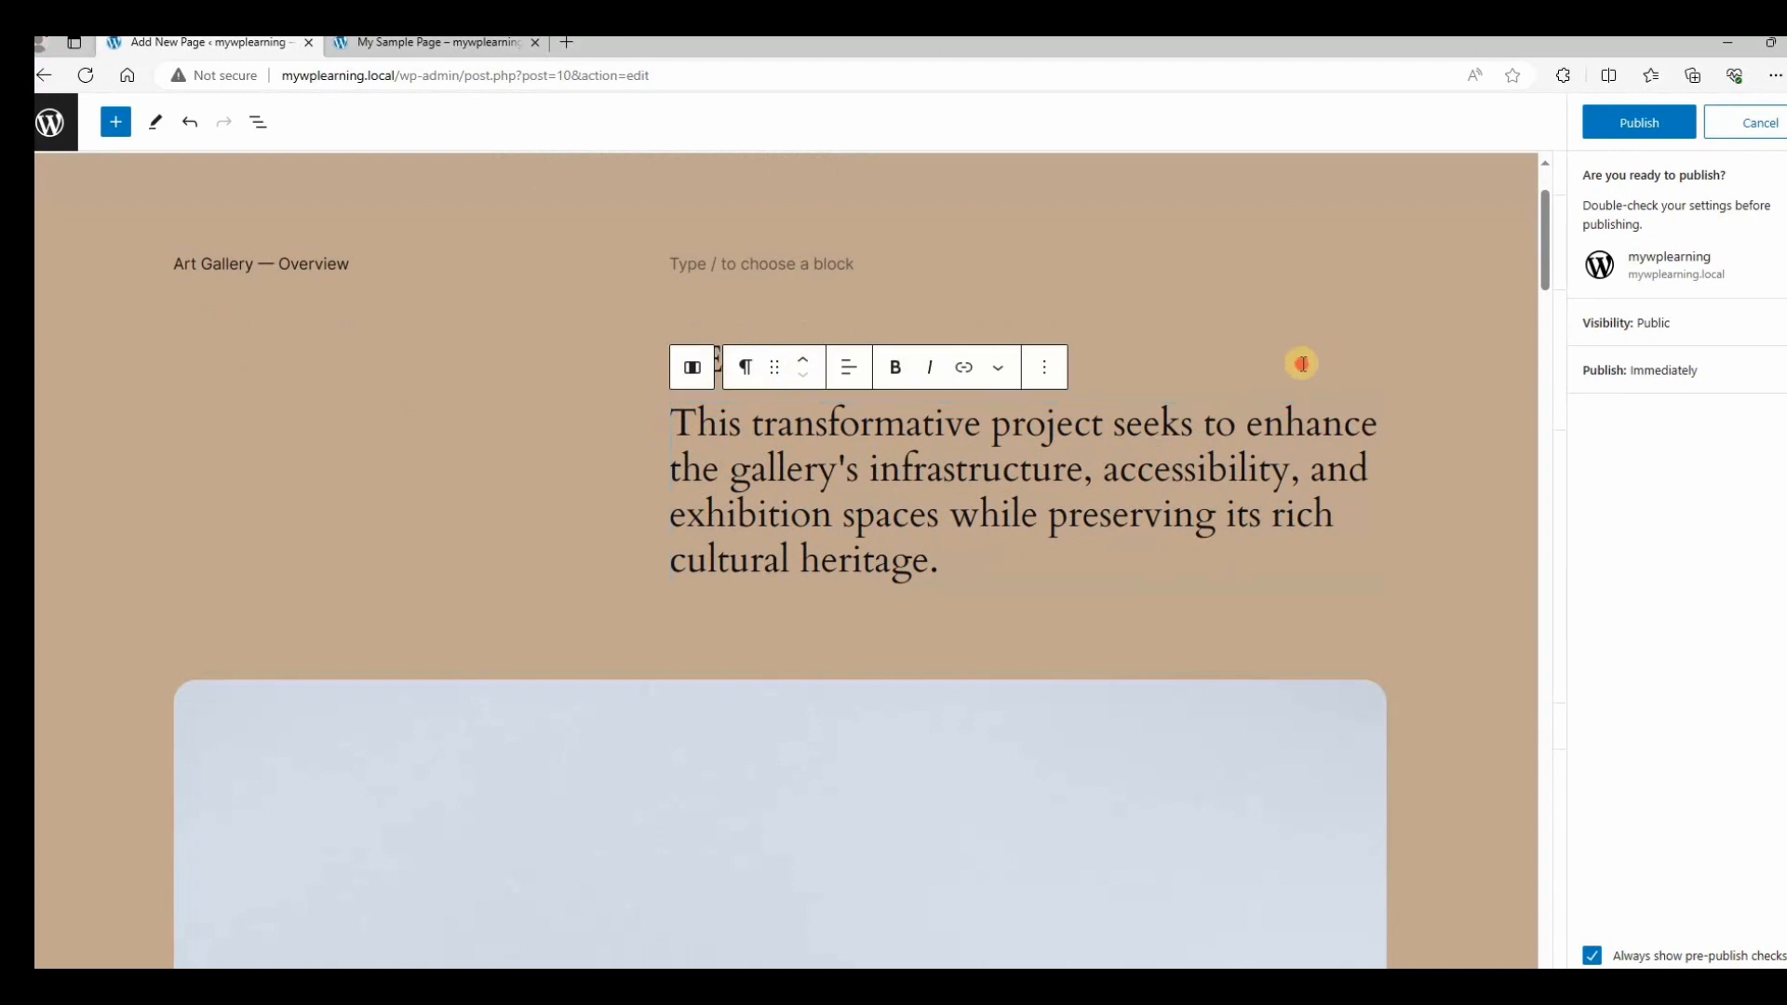
{"action": "double_click", "coordinate": [739, 359]}
{"action": "left_click", "coordinate": [1648, 121]}
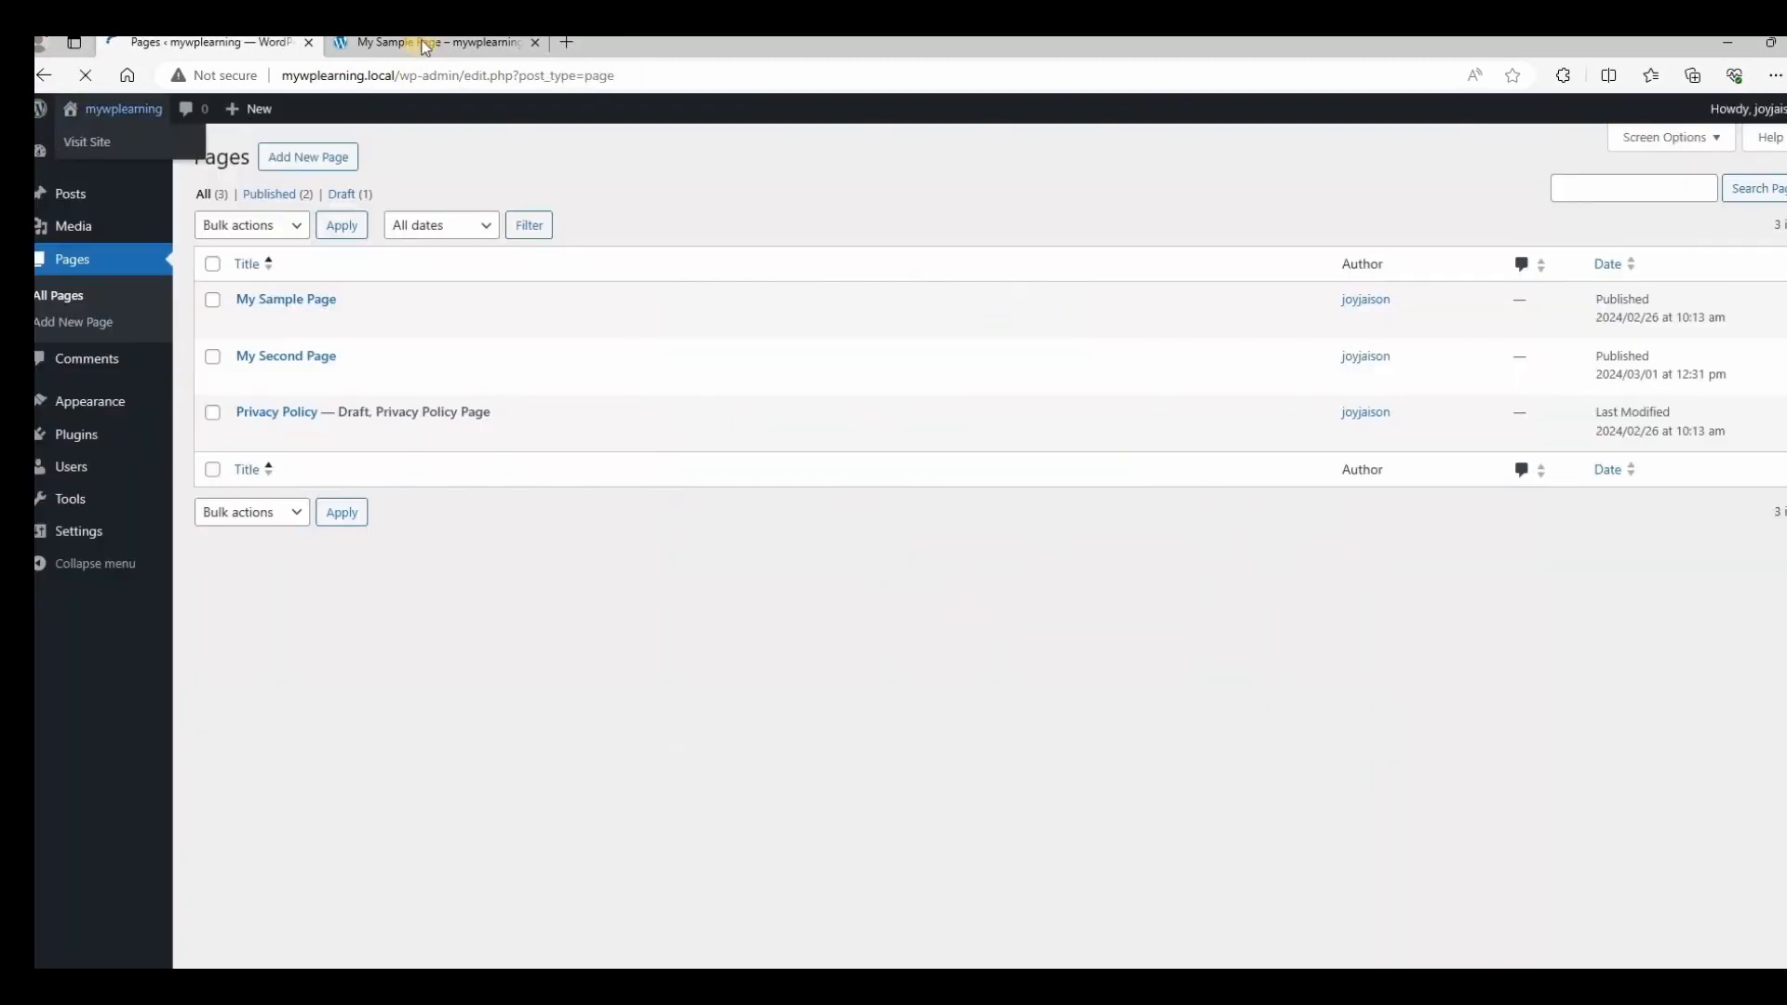
{"action": "left_click", "coordinate": [426, 44]}
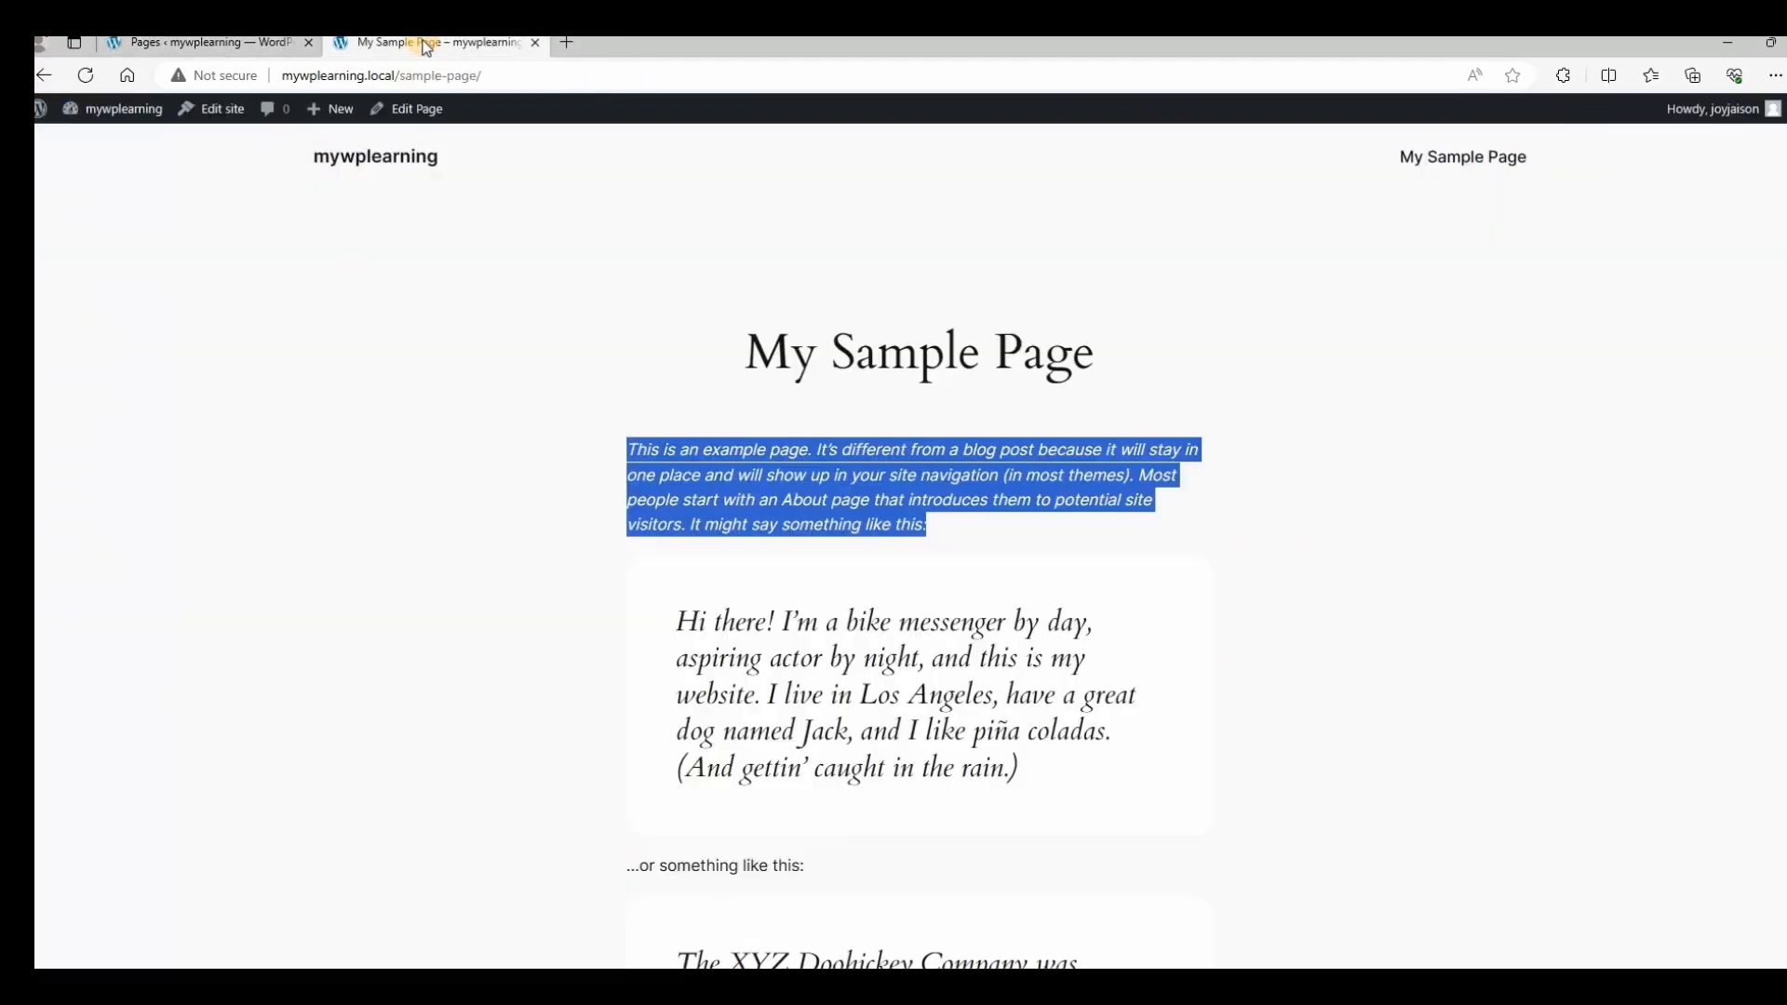
Reload the site, browse My Second Page from the navigation, return home, then start a new Local site.
{"action": "left_click", "coordinate": [356, 78]}
{"action": "key", "text": "Return"}
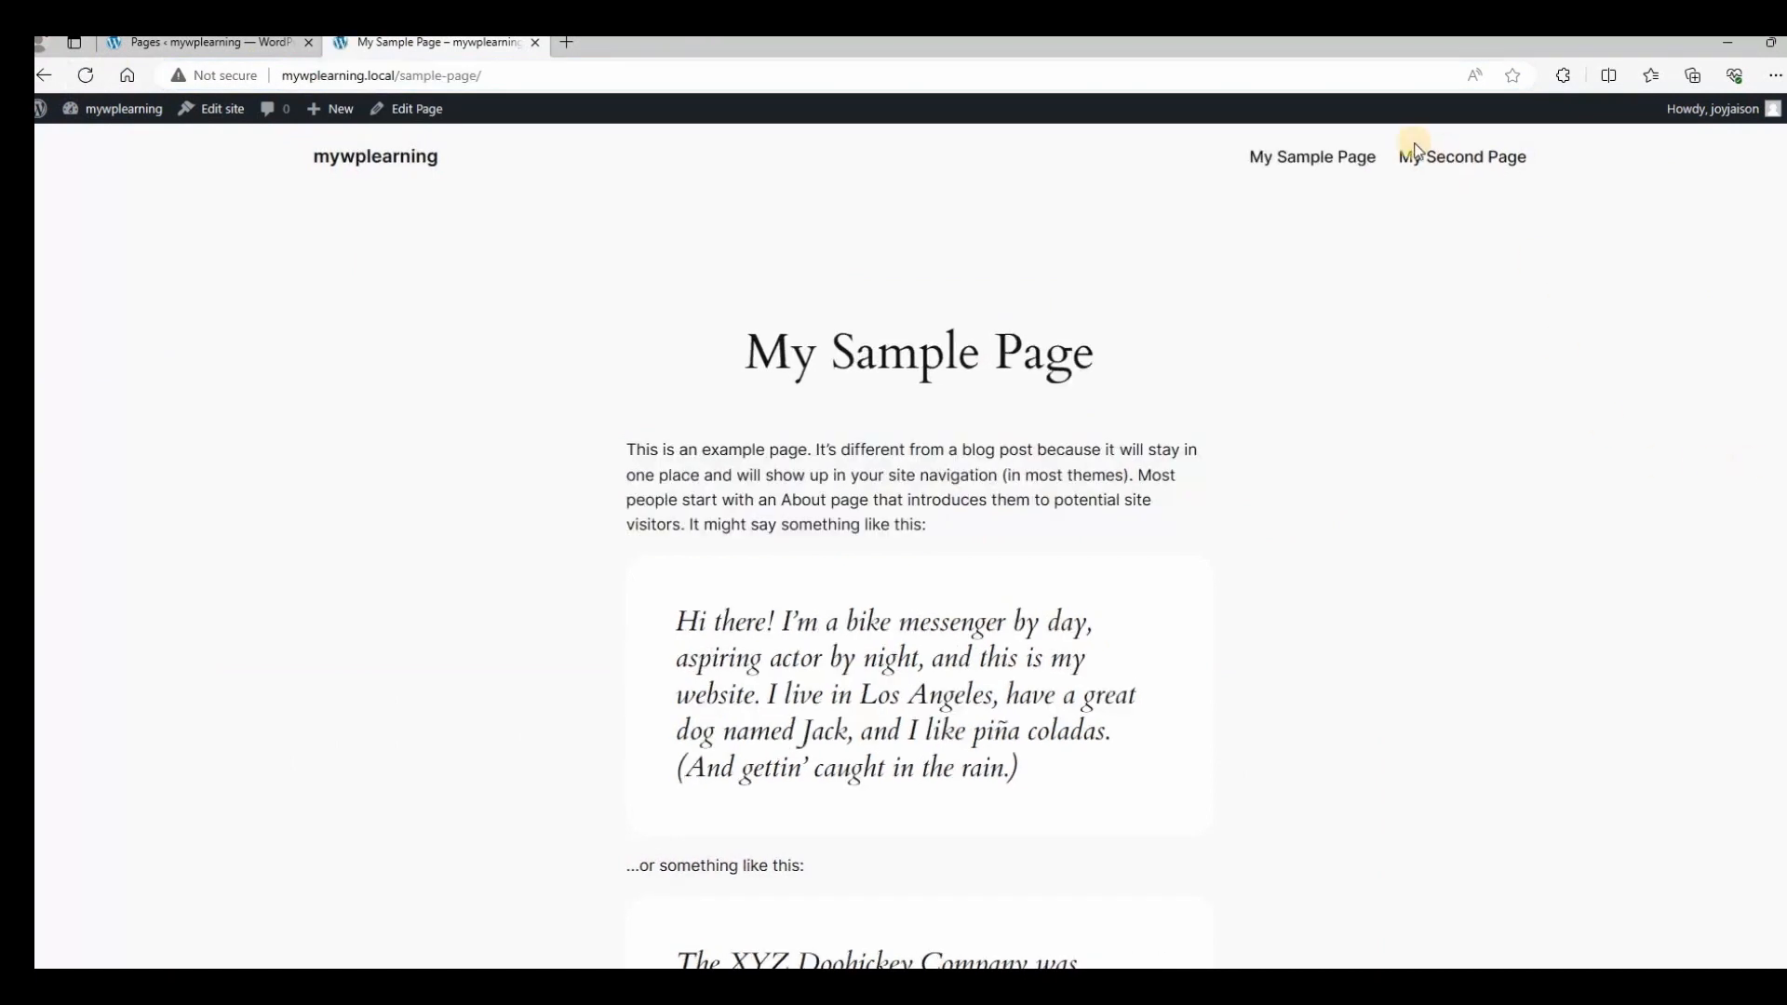
{"action": "left_click", "coordinate": [1458, 160]}
{"action": "scroll", "coordinate": [1372, 772], "scroll_direction": "down", "scroll_amount": 10}
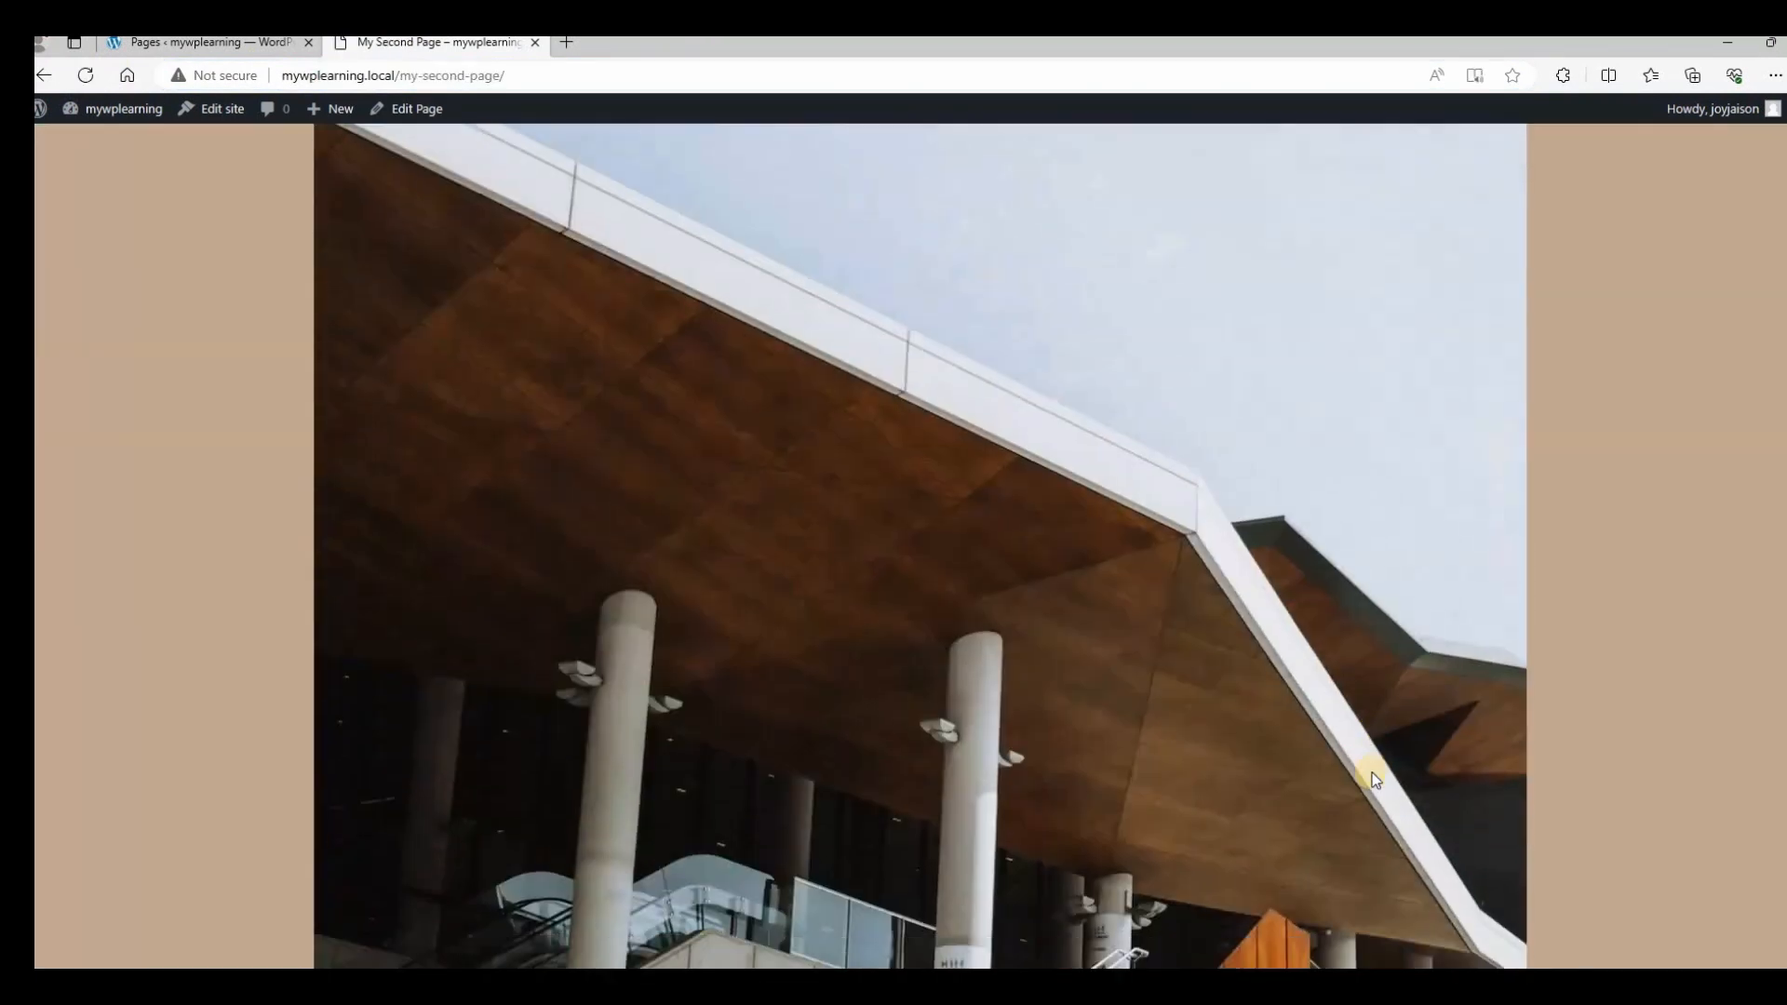
{"action": "scroll", "coordinate": [1372, 773], "scroll_direction": "down", "scroll_amount": 15}
{"action": "scroll", "coordinate": [1412, 730], "scroll_direction": "up", "scroll_amount": 8}
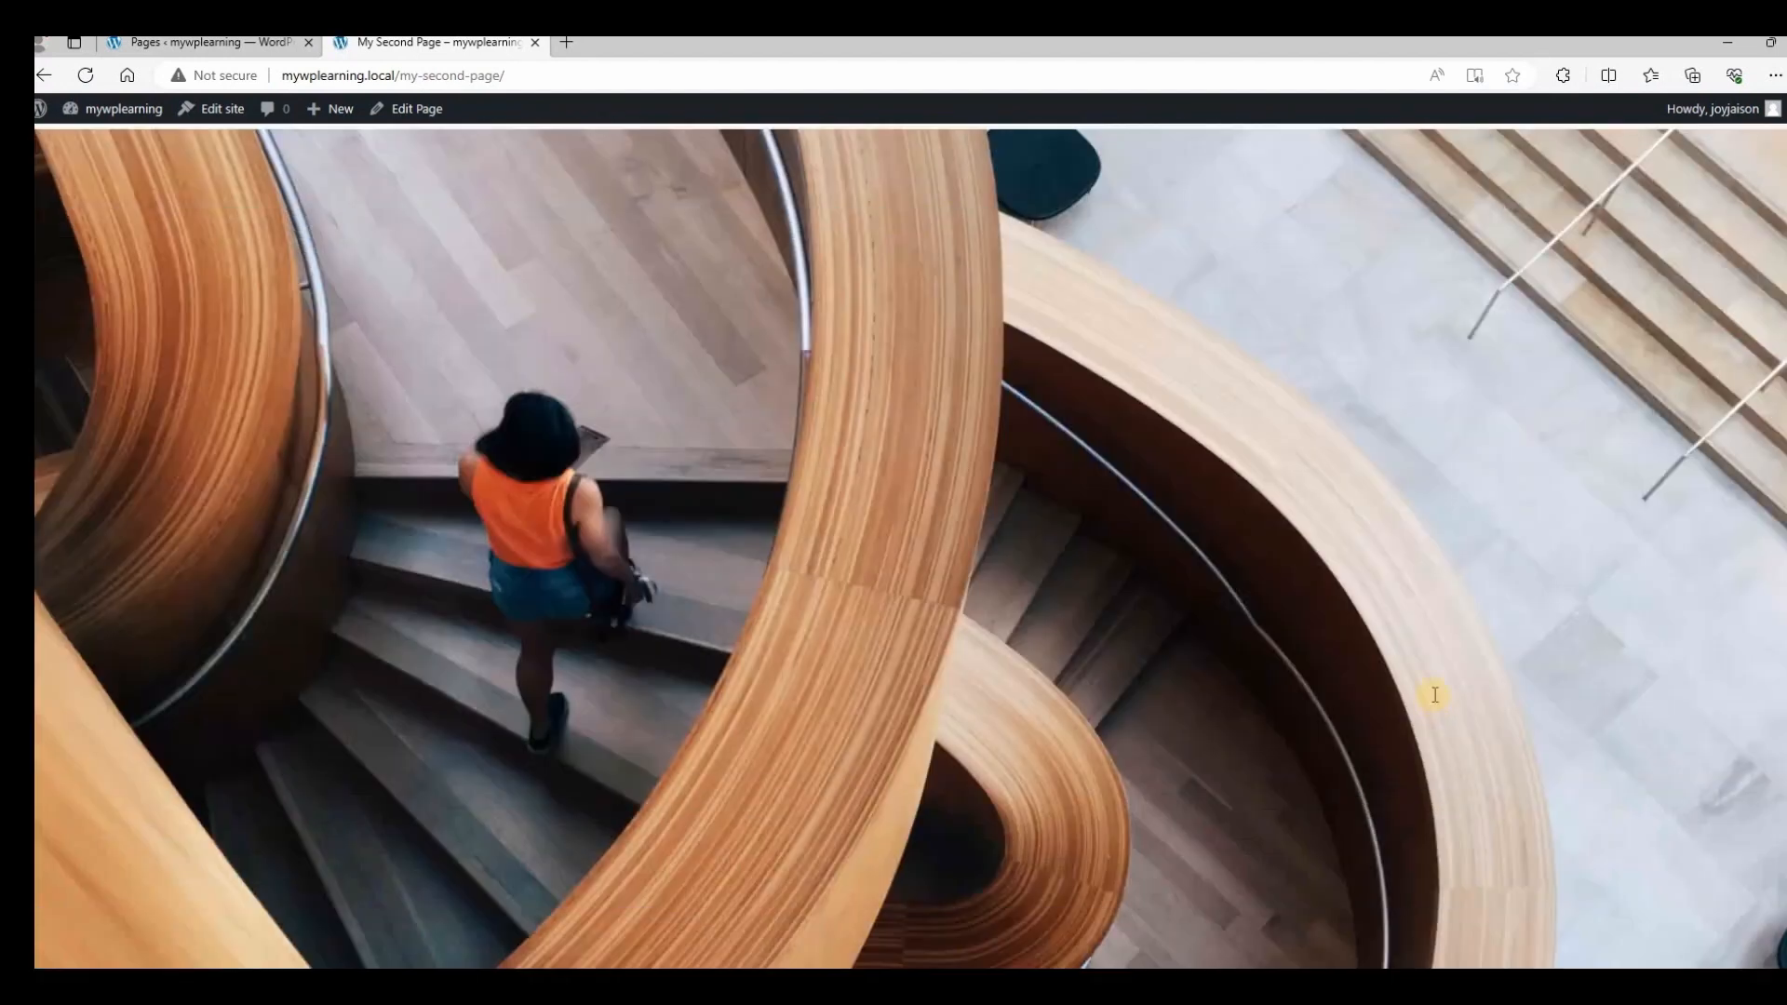
{"action": "scroll", "coordinate": [1434, 688], "scroll_direction": "up", "scroll_amount": 10}
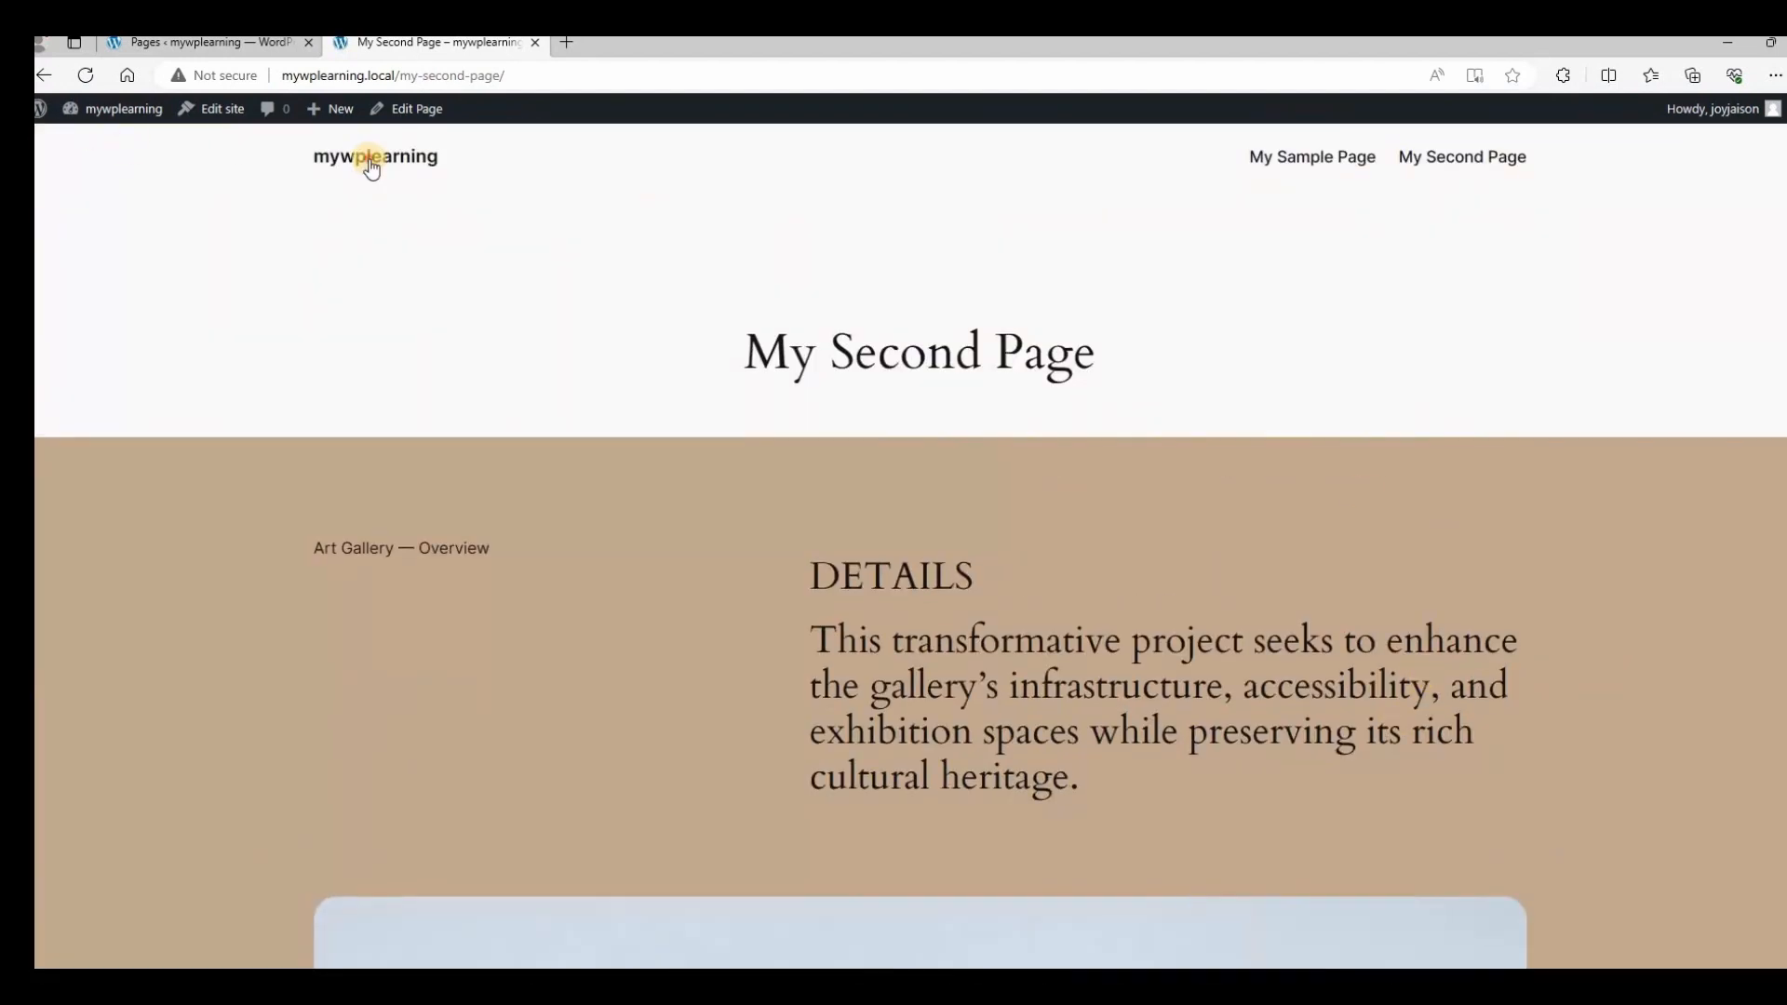
{"action": "left_click", "coordinate": [372, 165]}
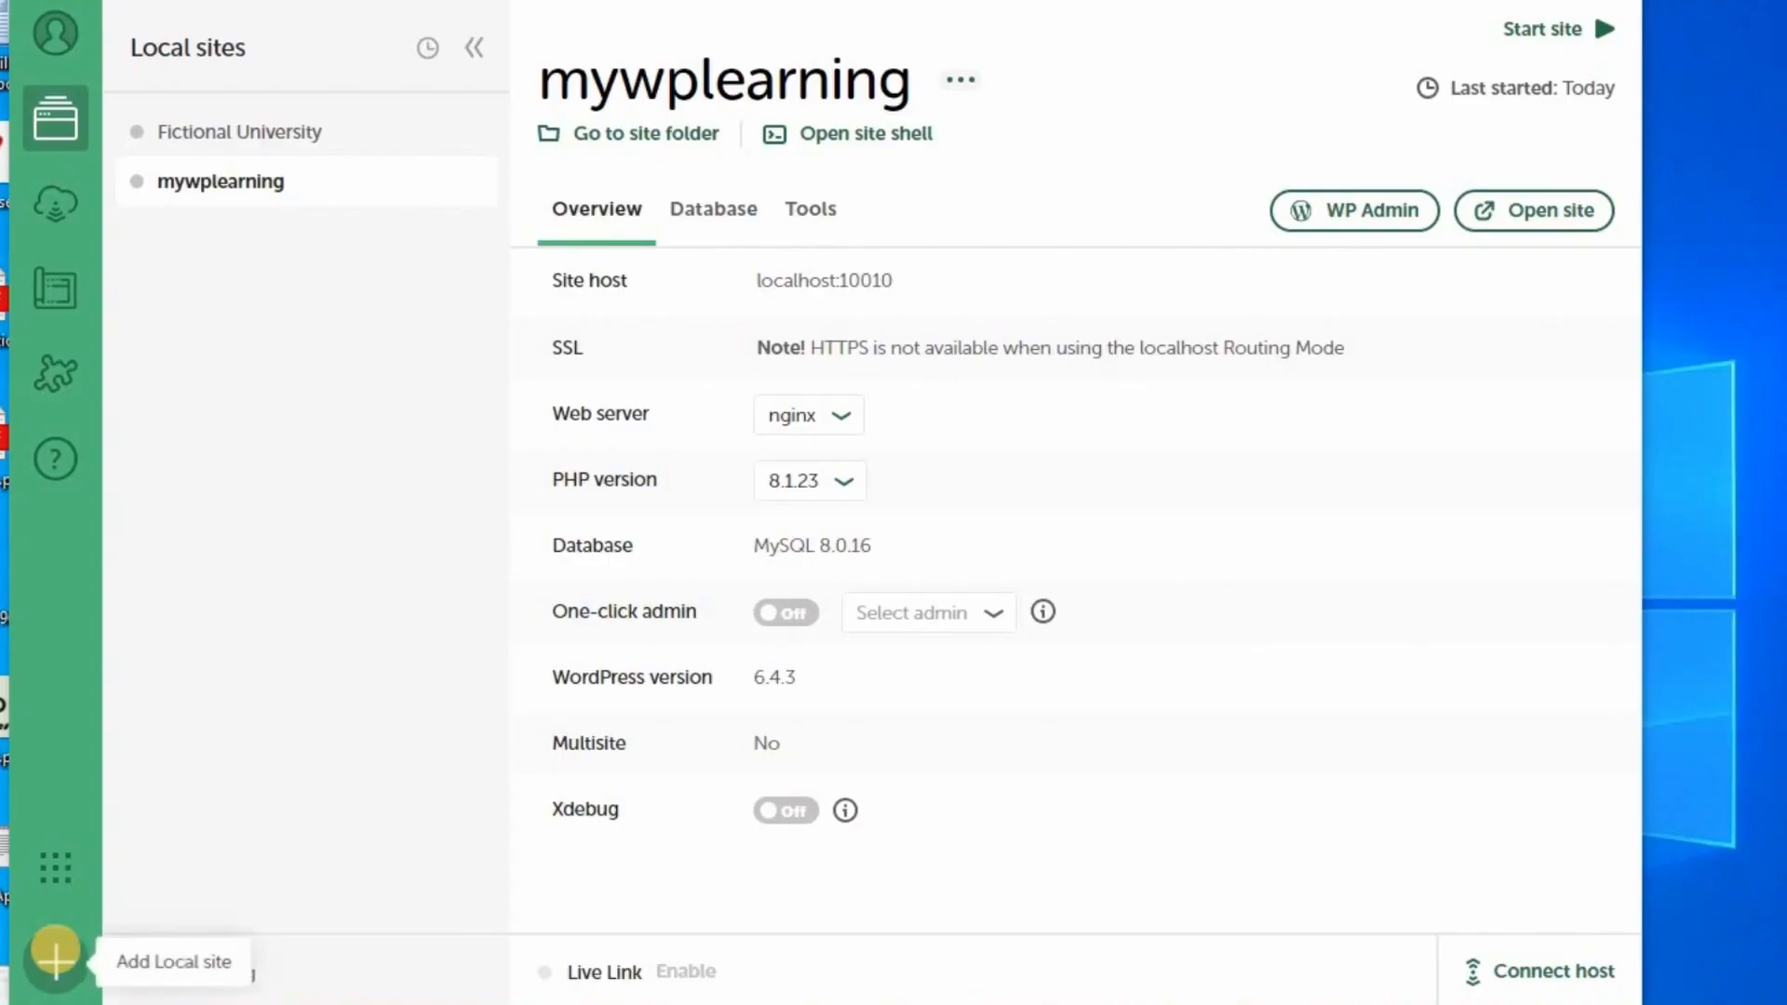
{"action": "left_click", "coordinate": [47, 945]}
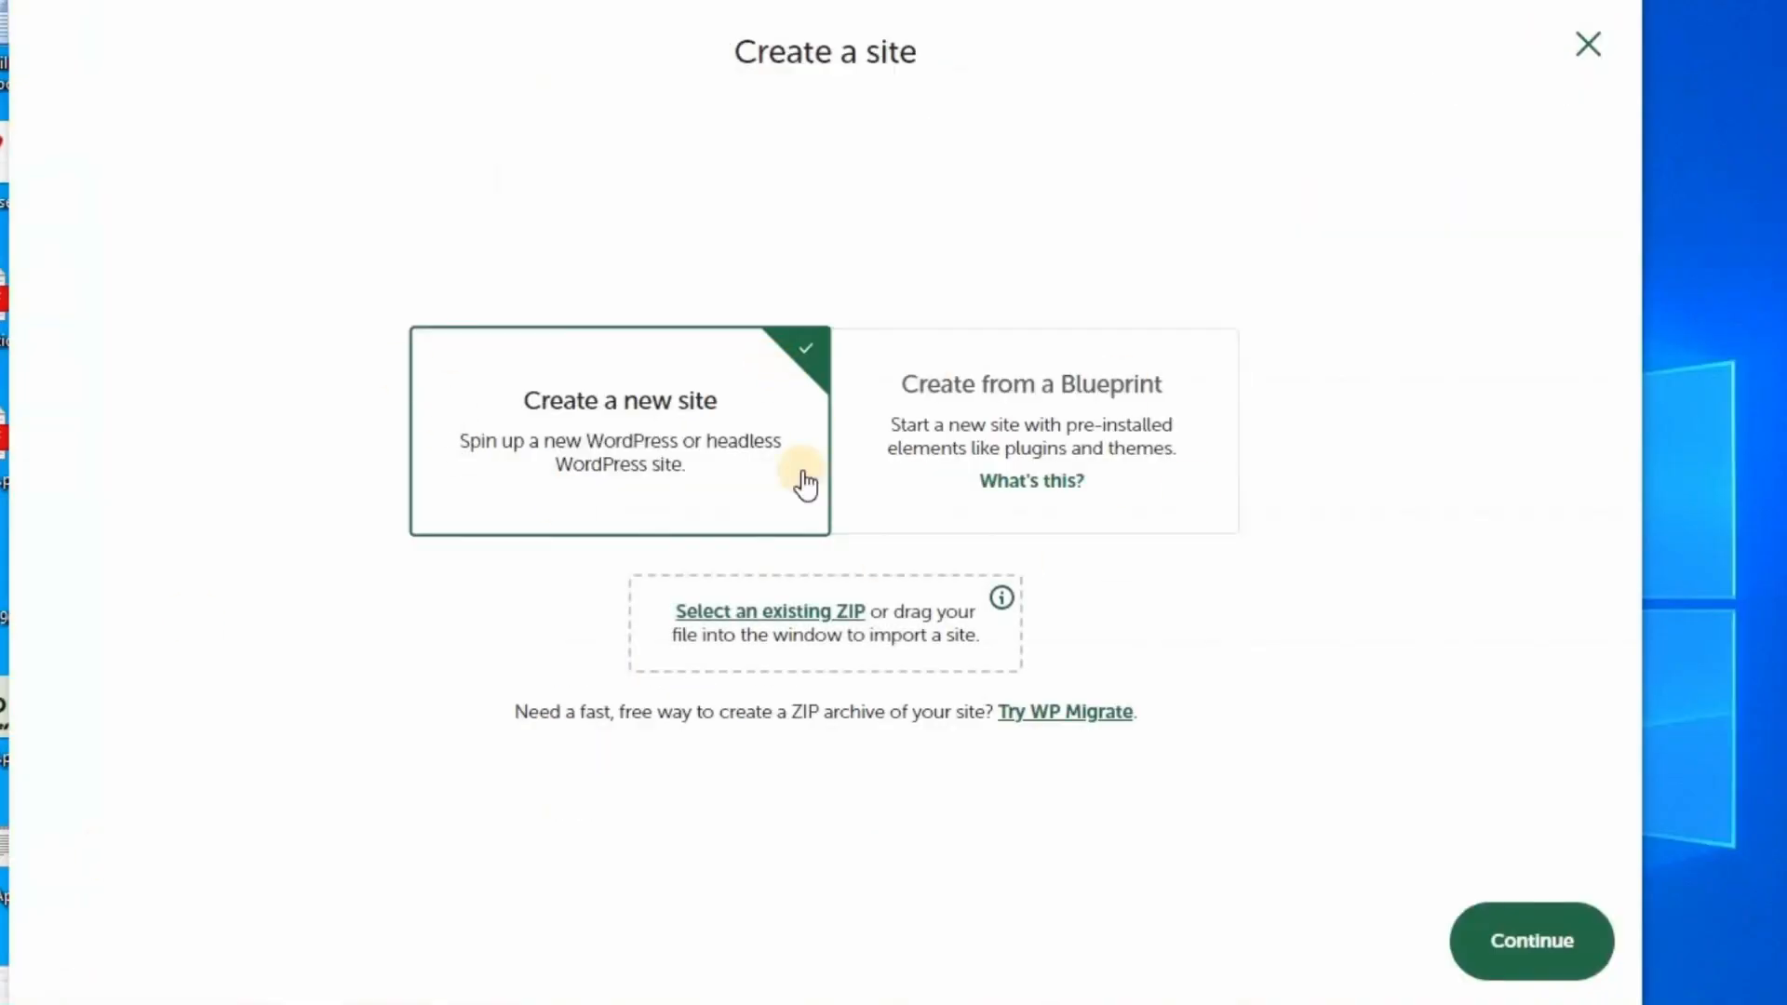
Create the site 'myfirstsite' with custom PHP 8.3.0, Apache 2.4.43 and MariaDB 10.4.10.
{"action": "left_click", "coordinate": [1517, 948]}
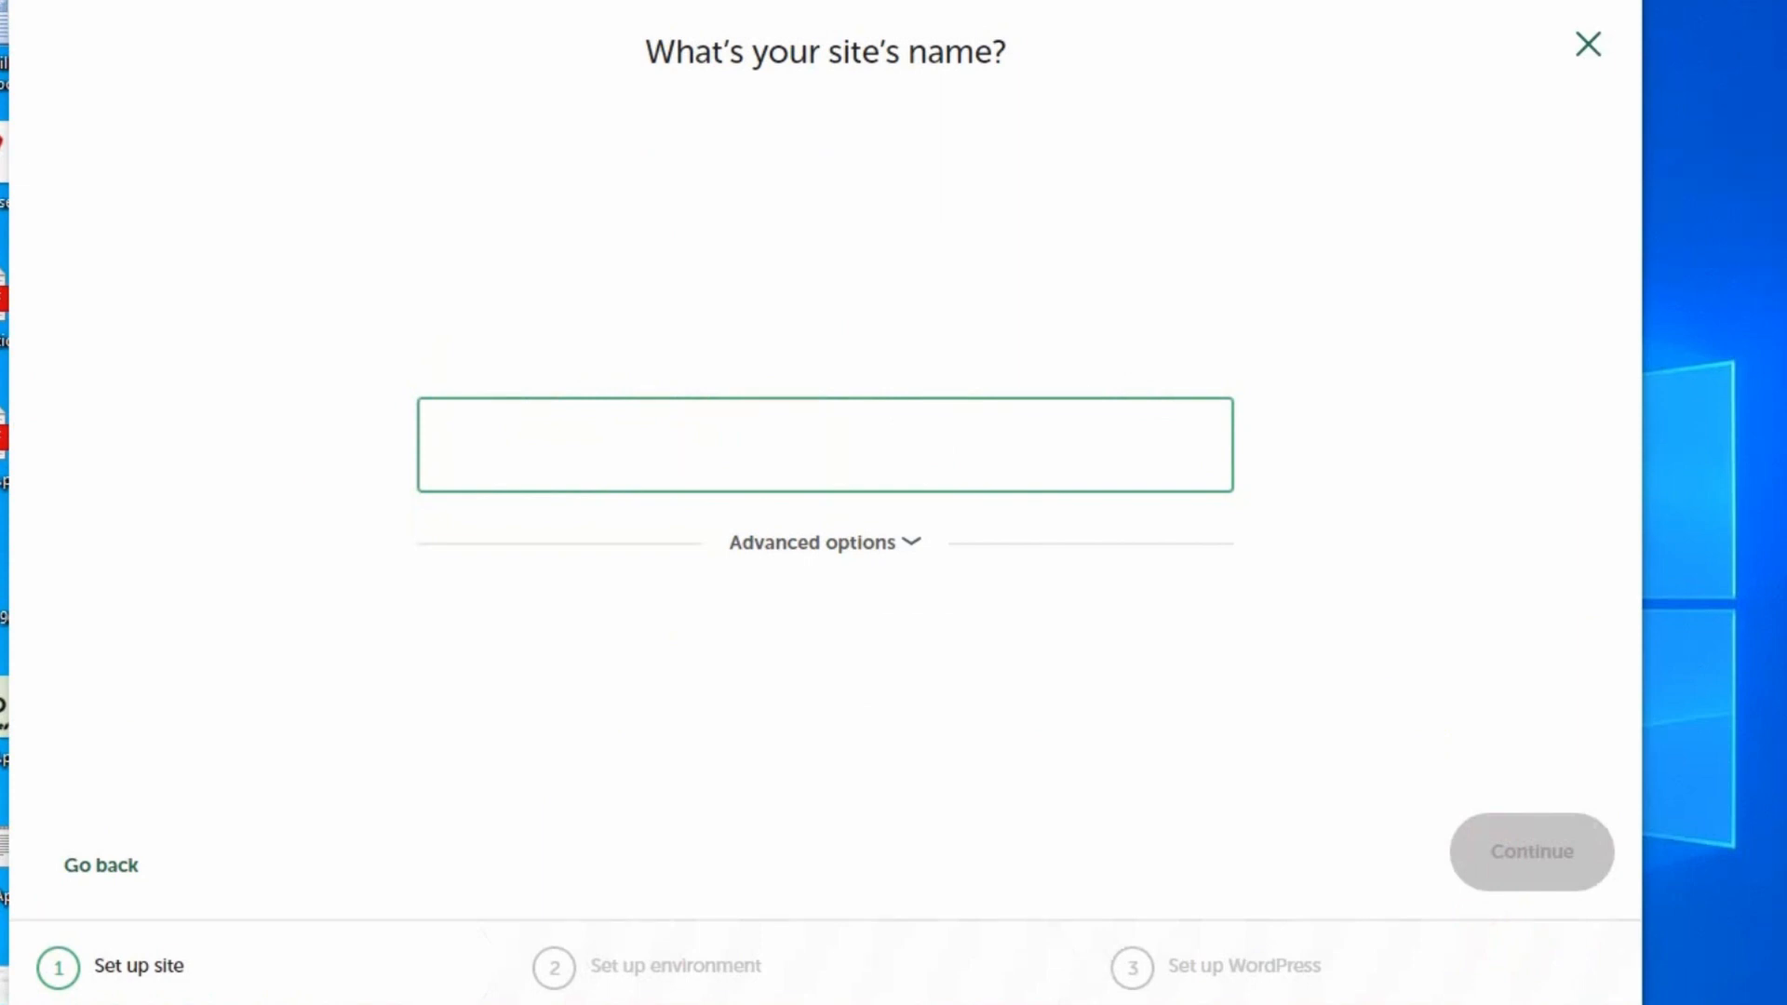
{"action": "type", "text": "myfirstsite"}
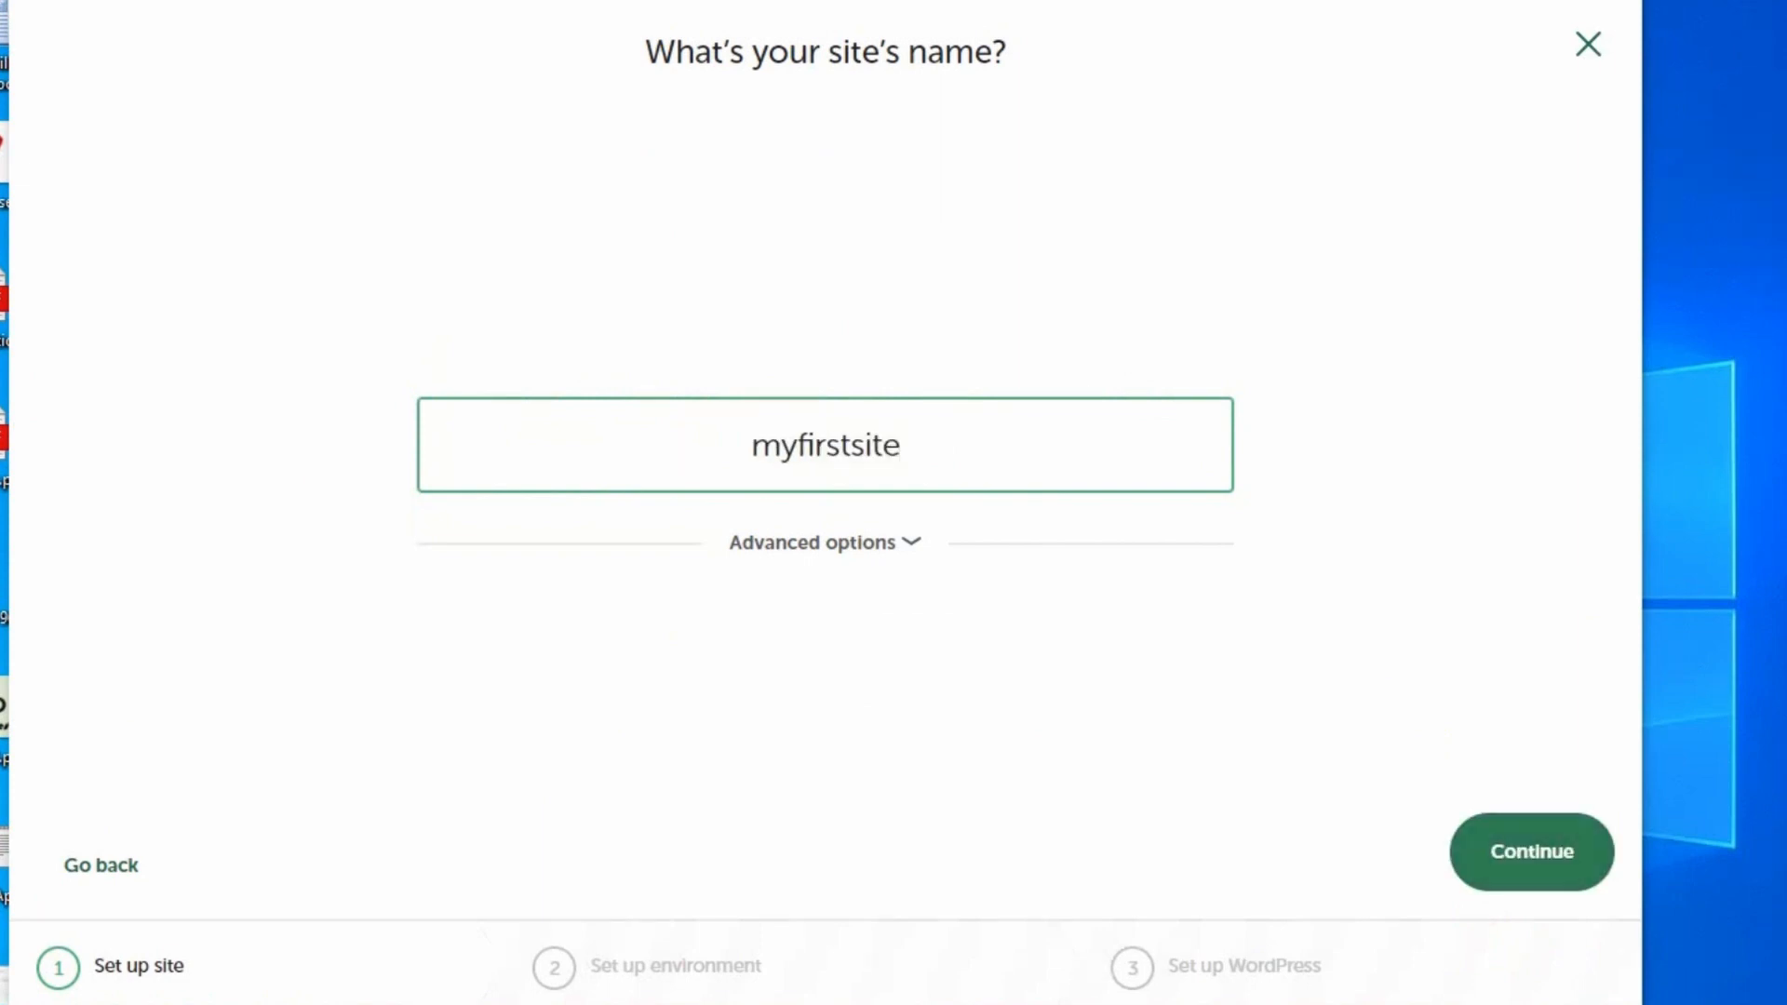
{"action": "left_click", "coordinate": [1573, 854]}
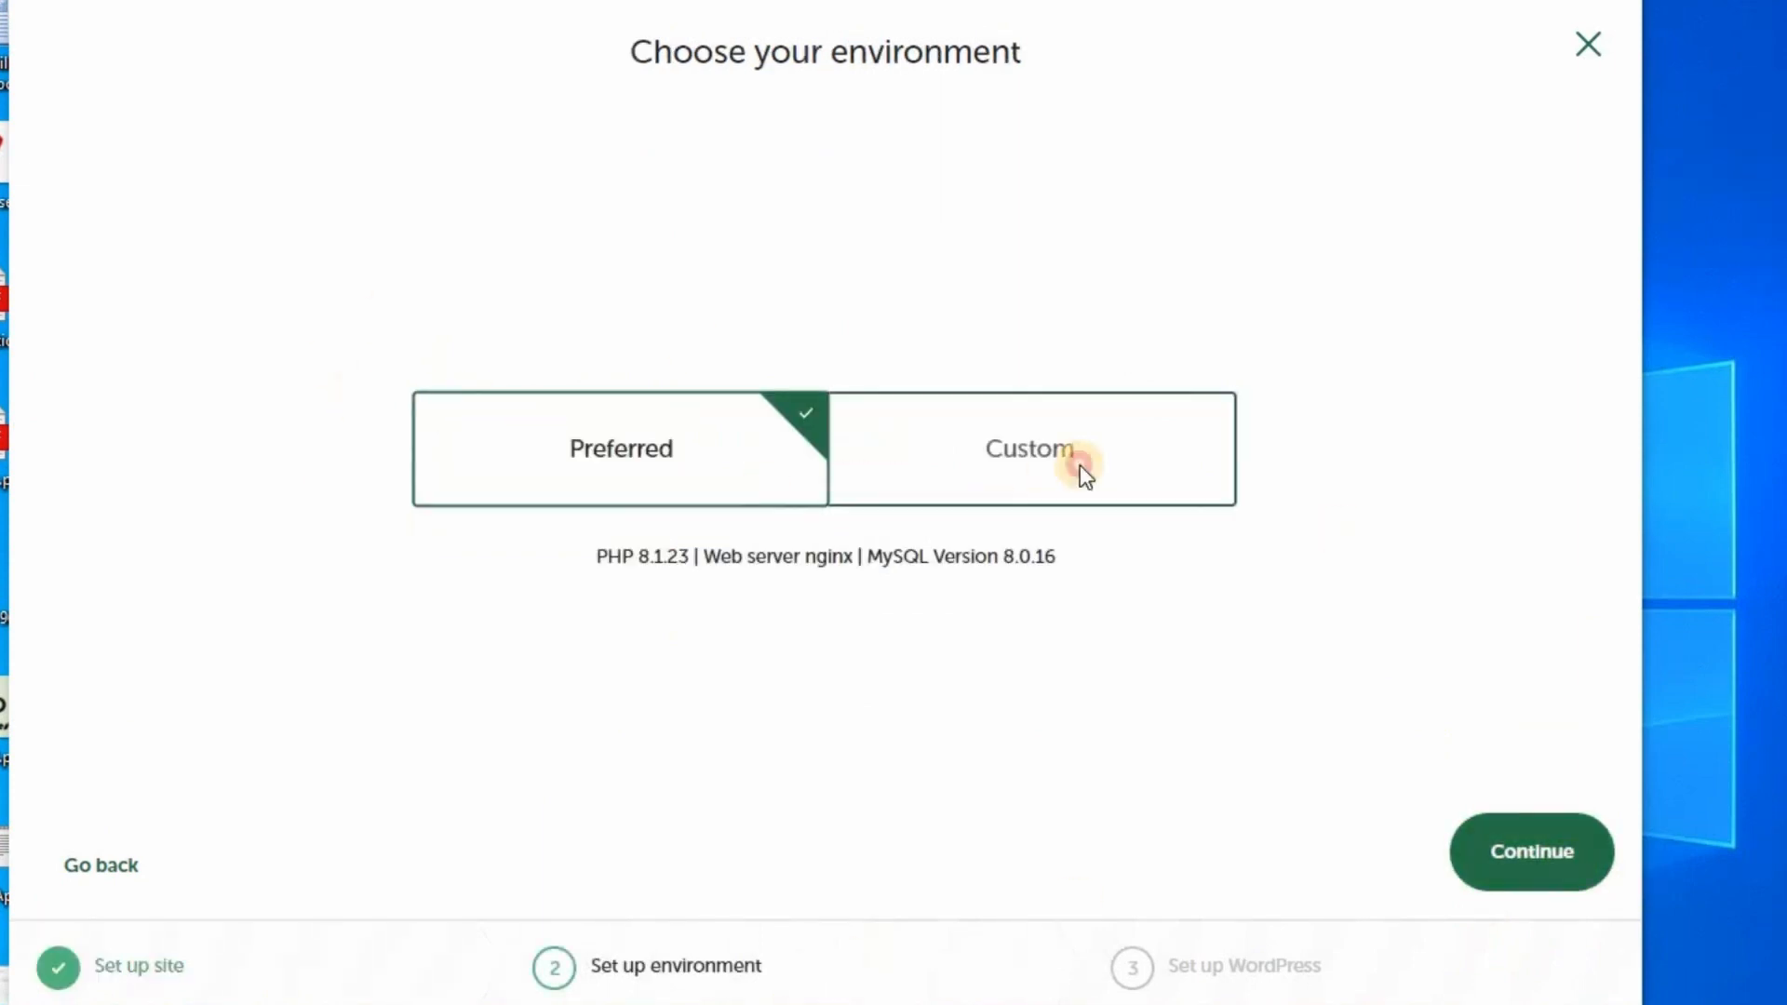
{"action": "left_click", "coordinate": [1079, 465]}
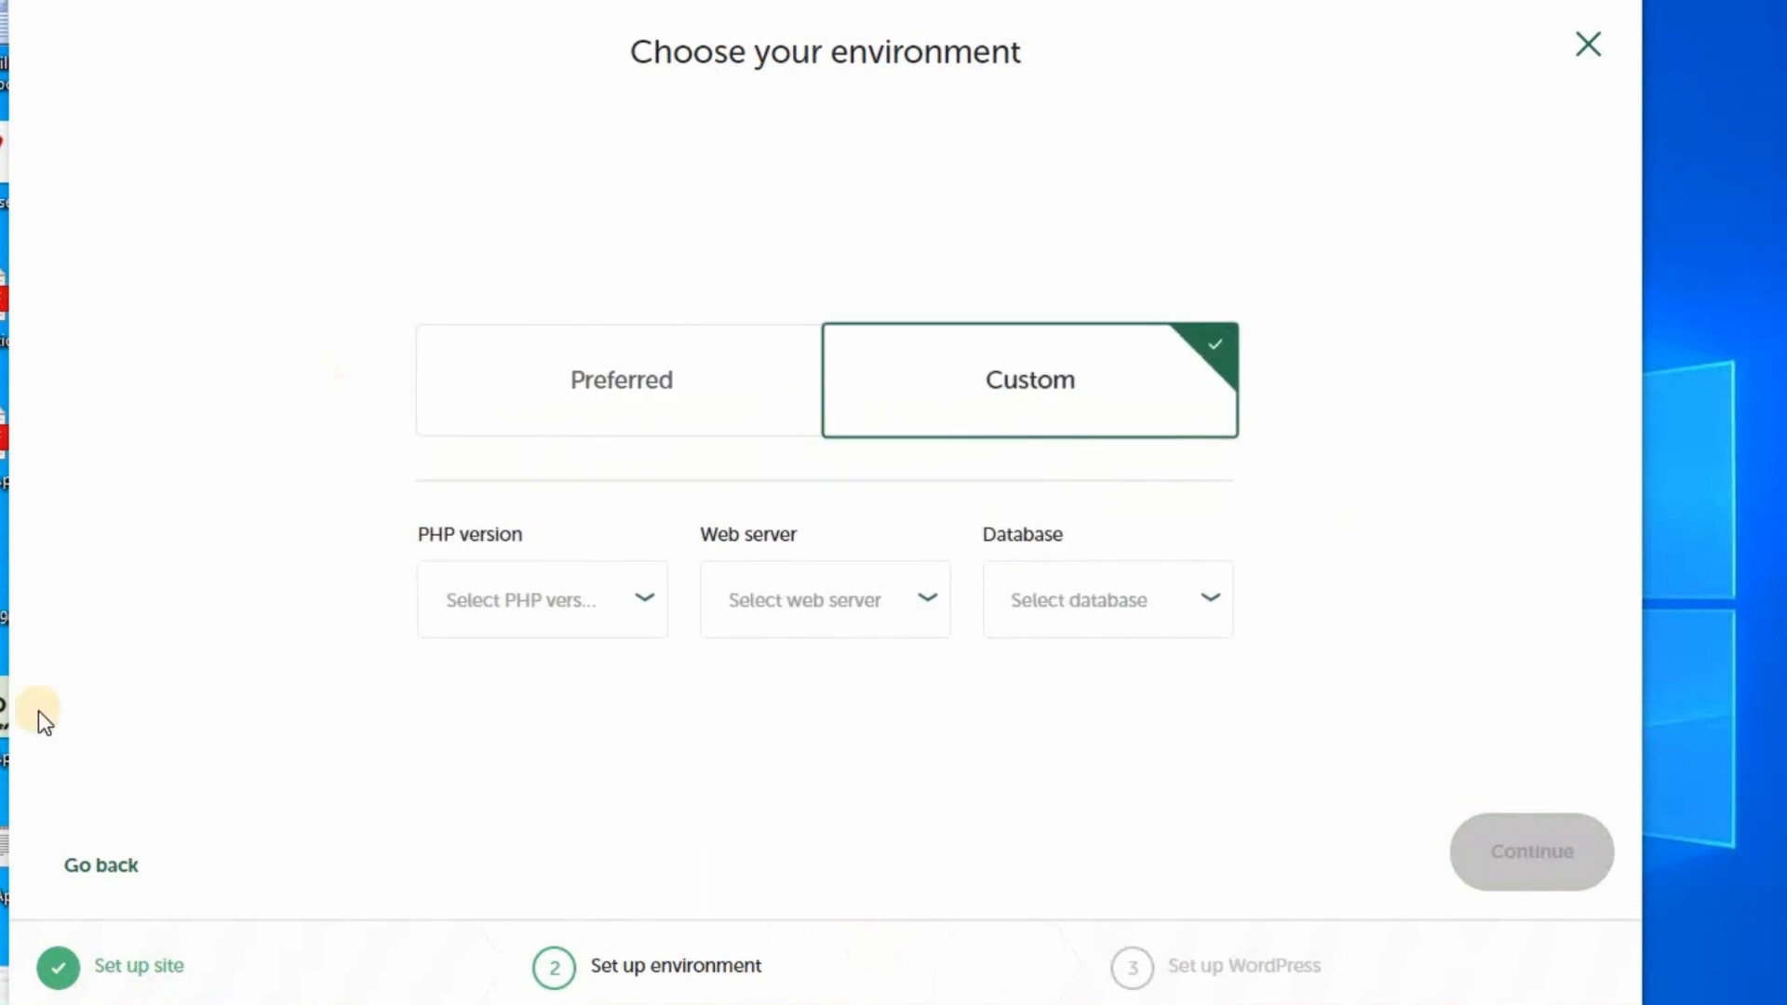
{"action": "left_click", "coordinate": [635, 632]}
{"action": "left_click", "coordinate": [543, 606]}
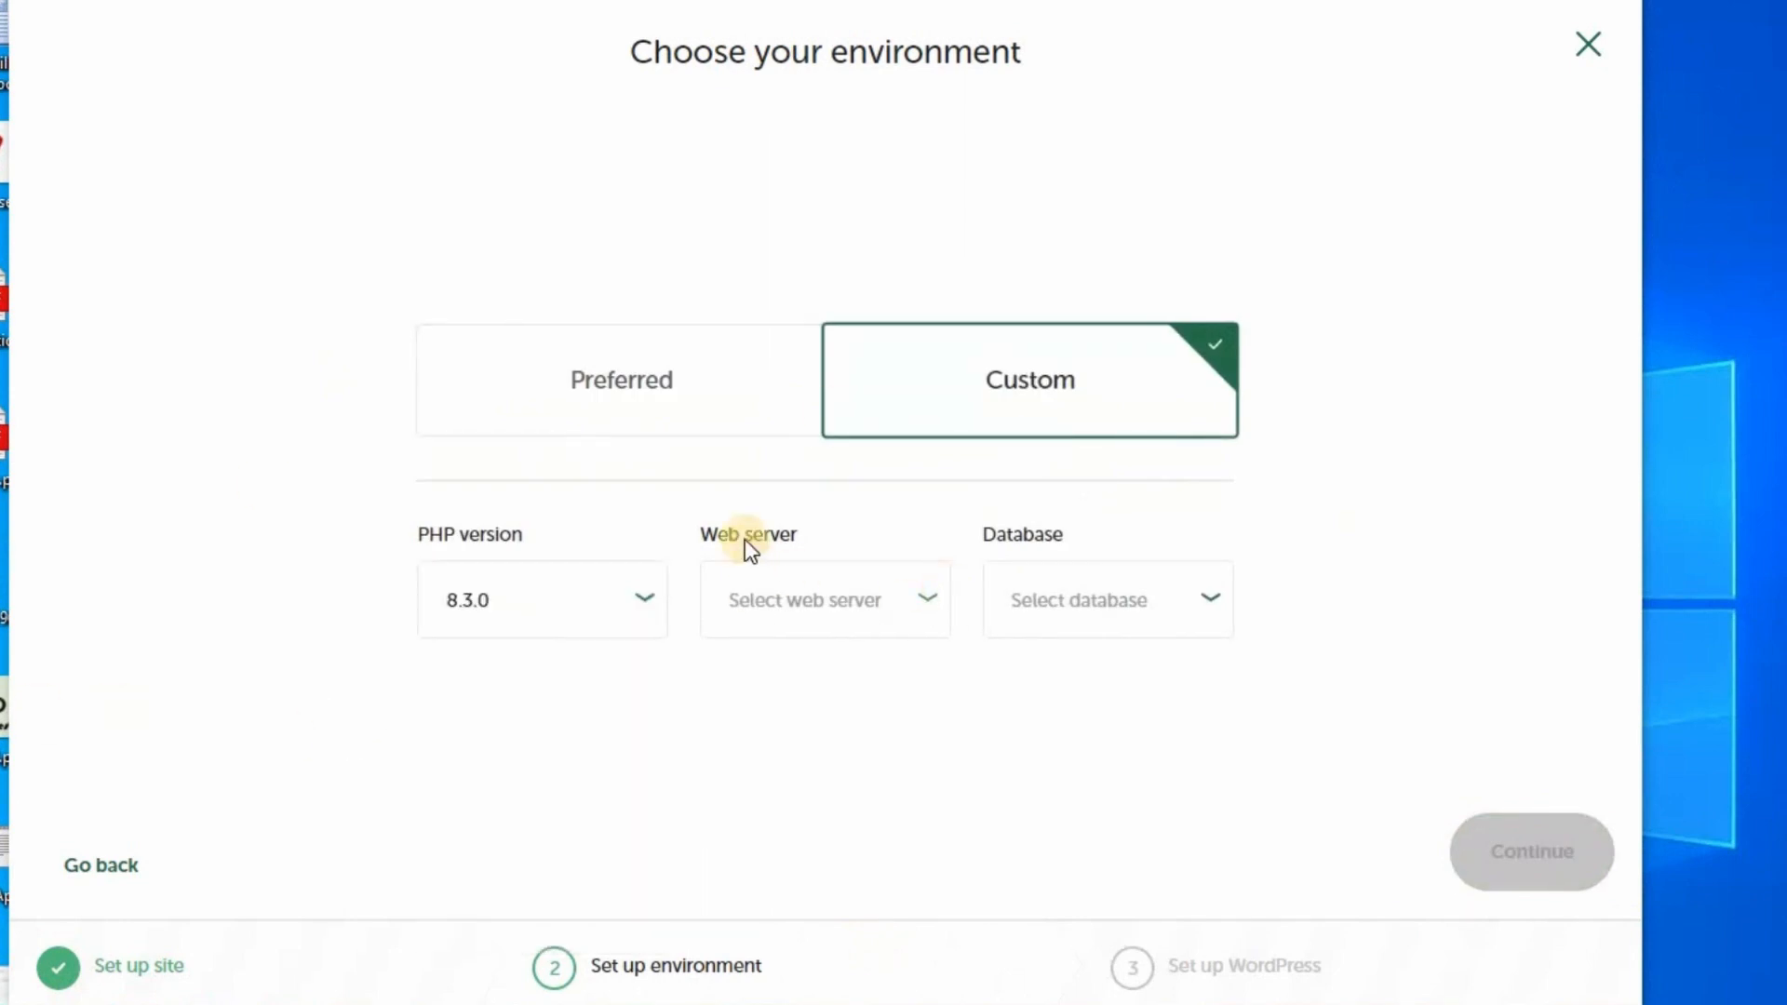
{"action": "left_click", "coordinate": [926, 599]}
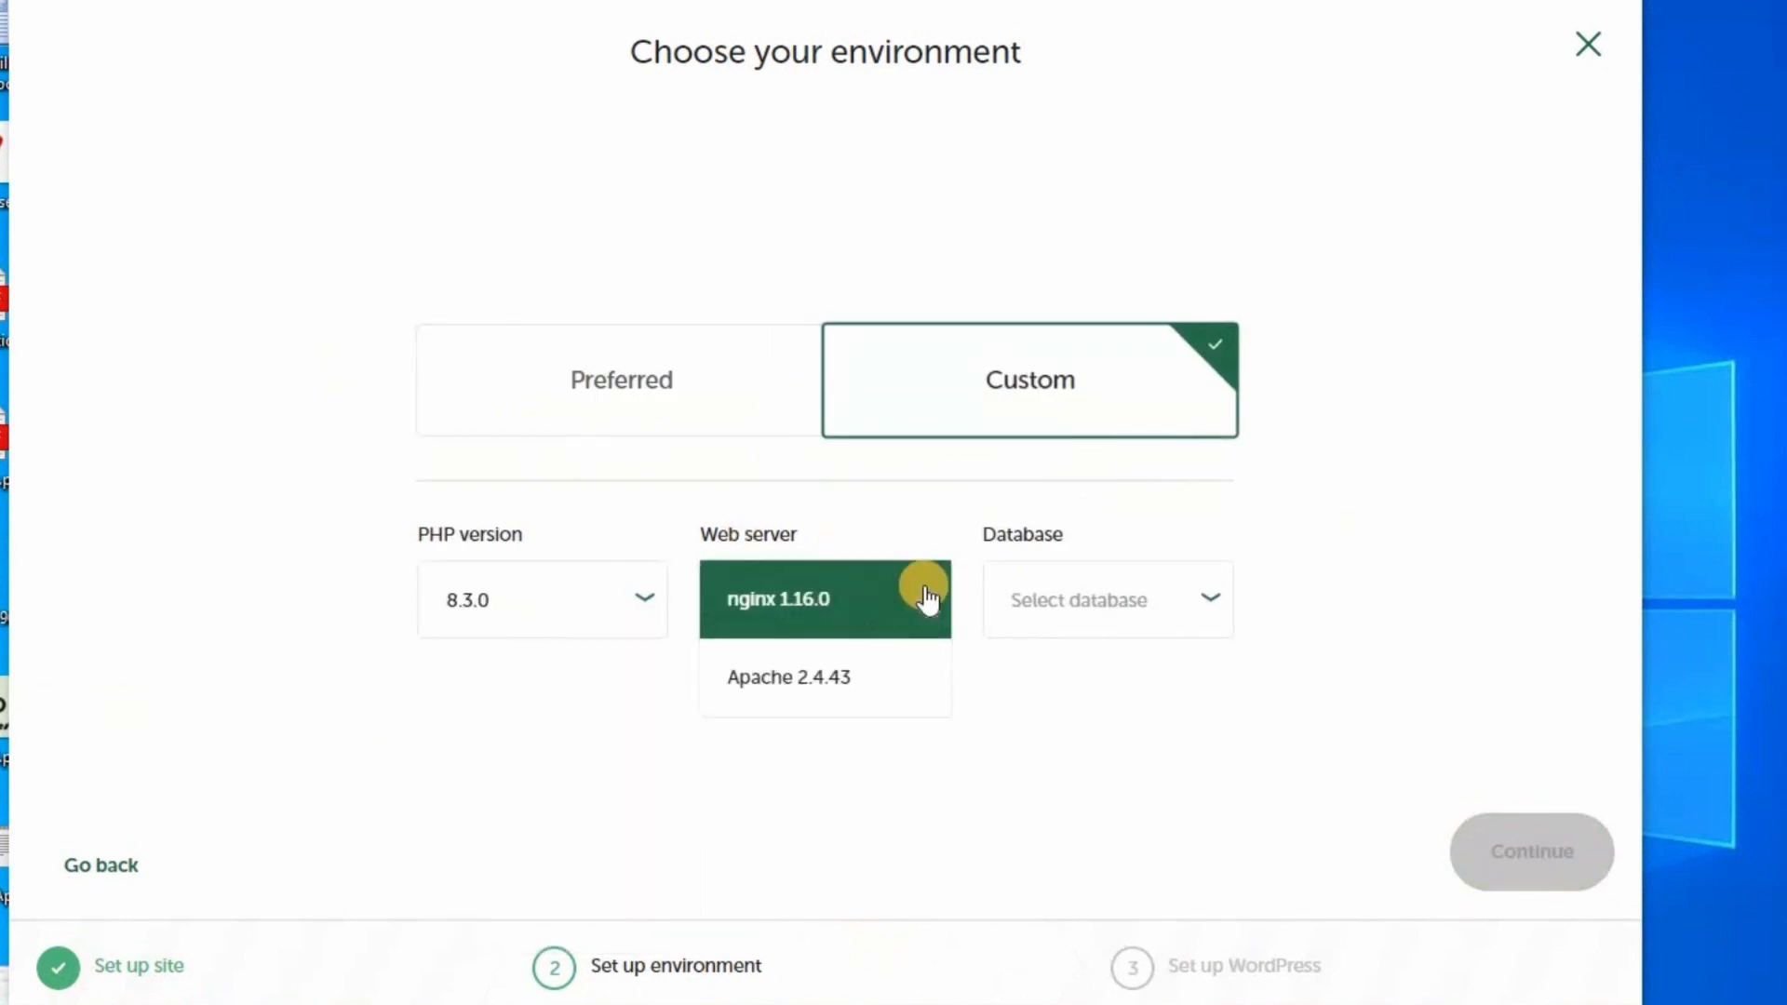
{"action": "left_click", "coordinate": [776, 678]}
{"action": "left_click", "coordinate": [1218, 603]}
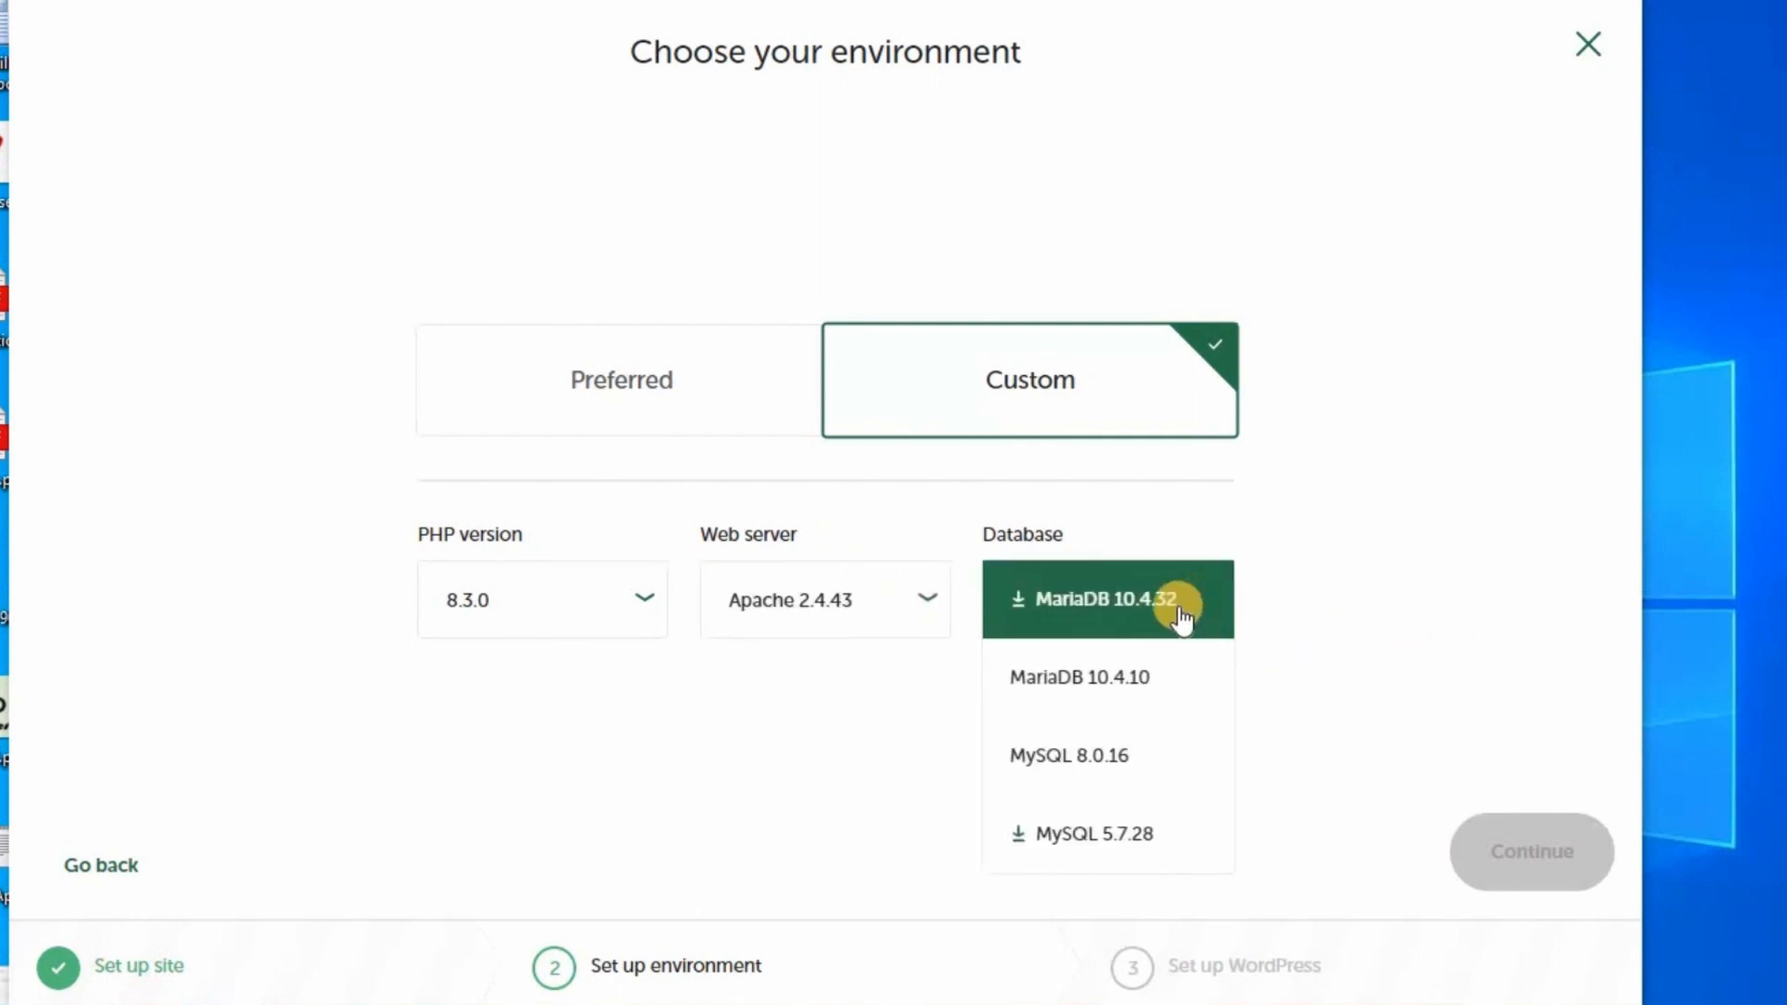
{"action": "left_click", "coordinate": [1147, 668]}
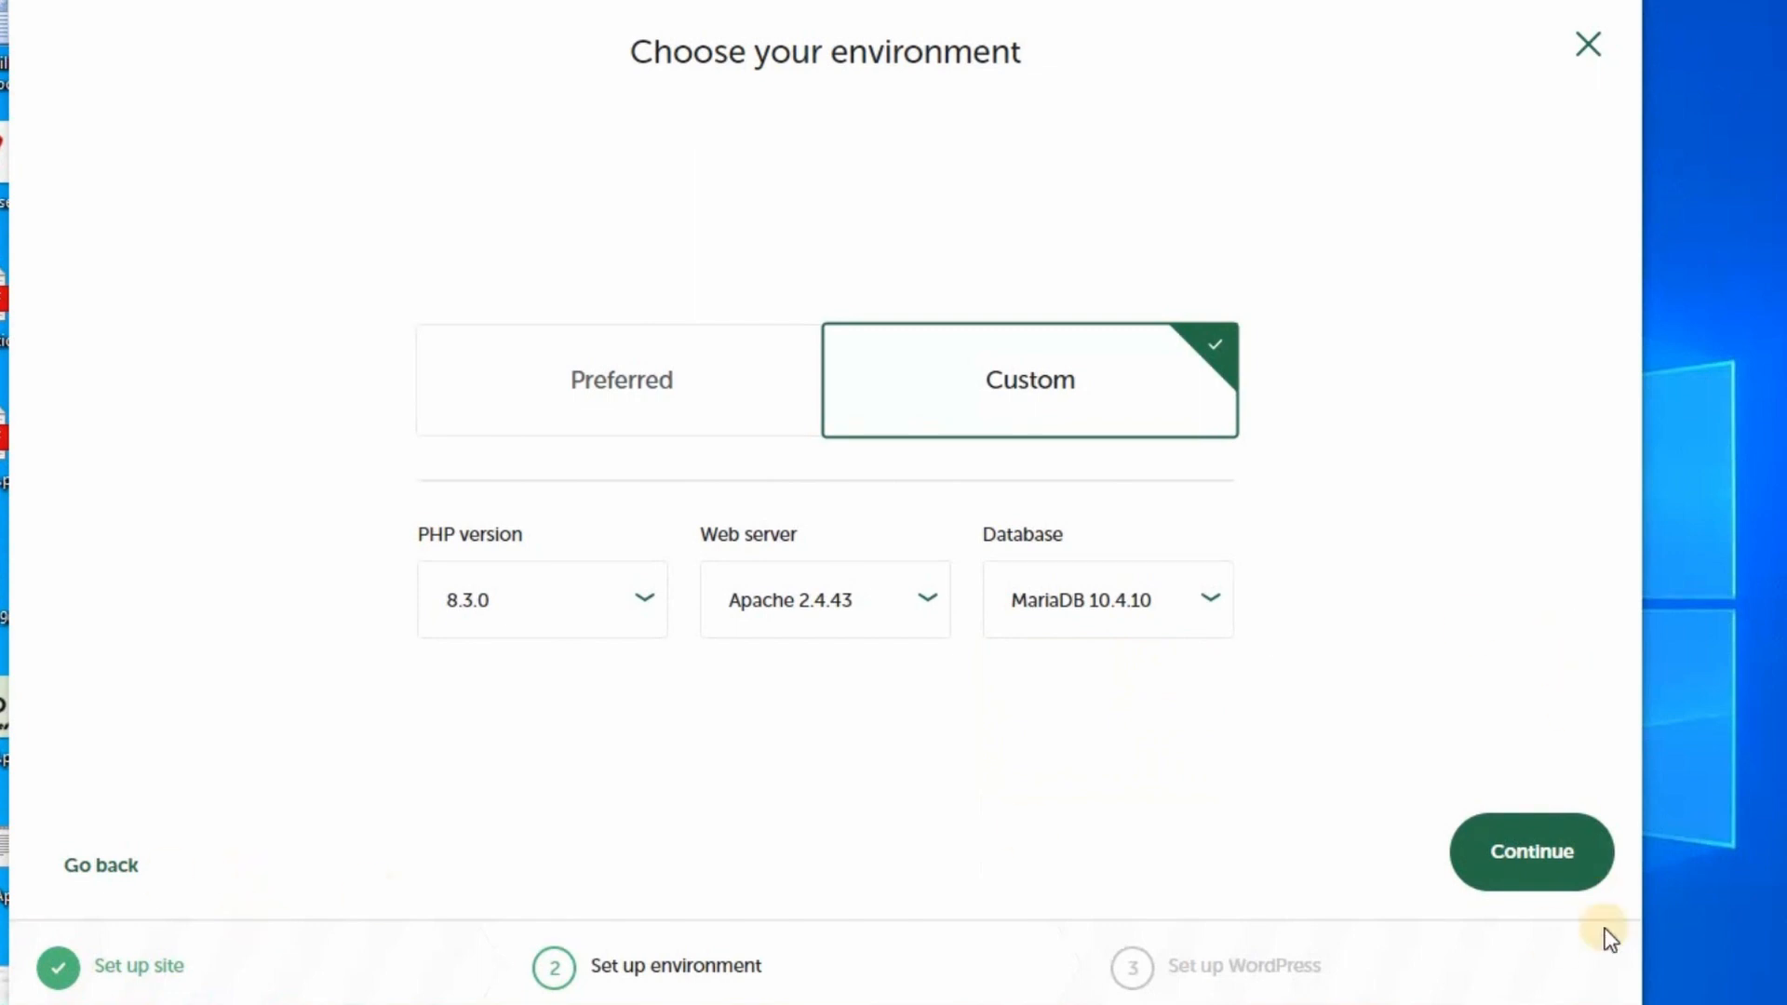
Finish the site setup and open the myfirstsite WordPress login page.
{"action": "left_click", "coordinate": [1545, 857]}
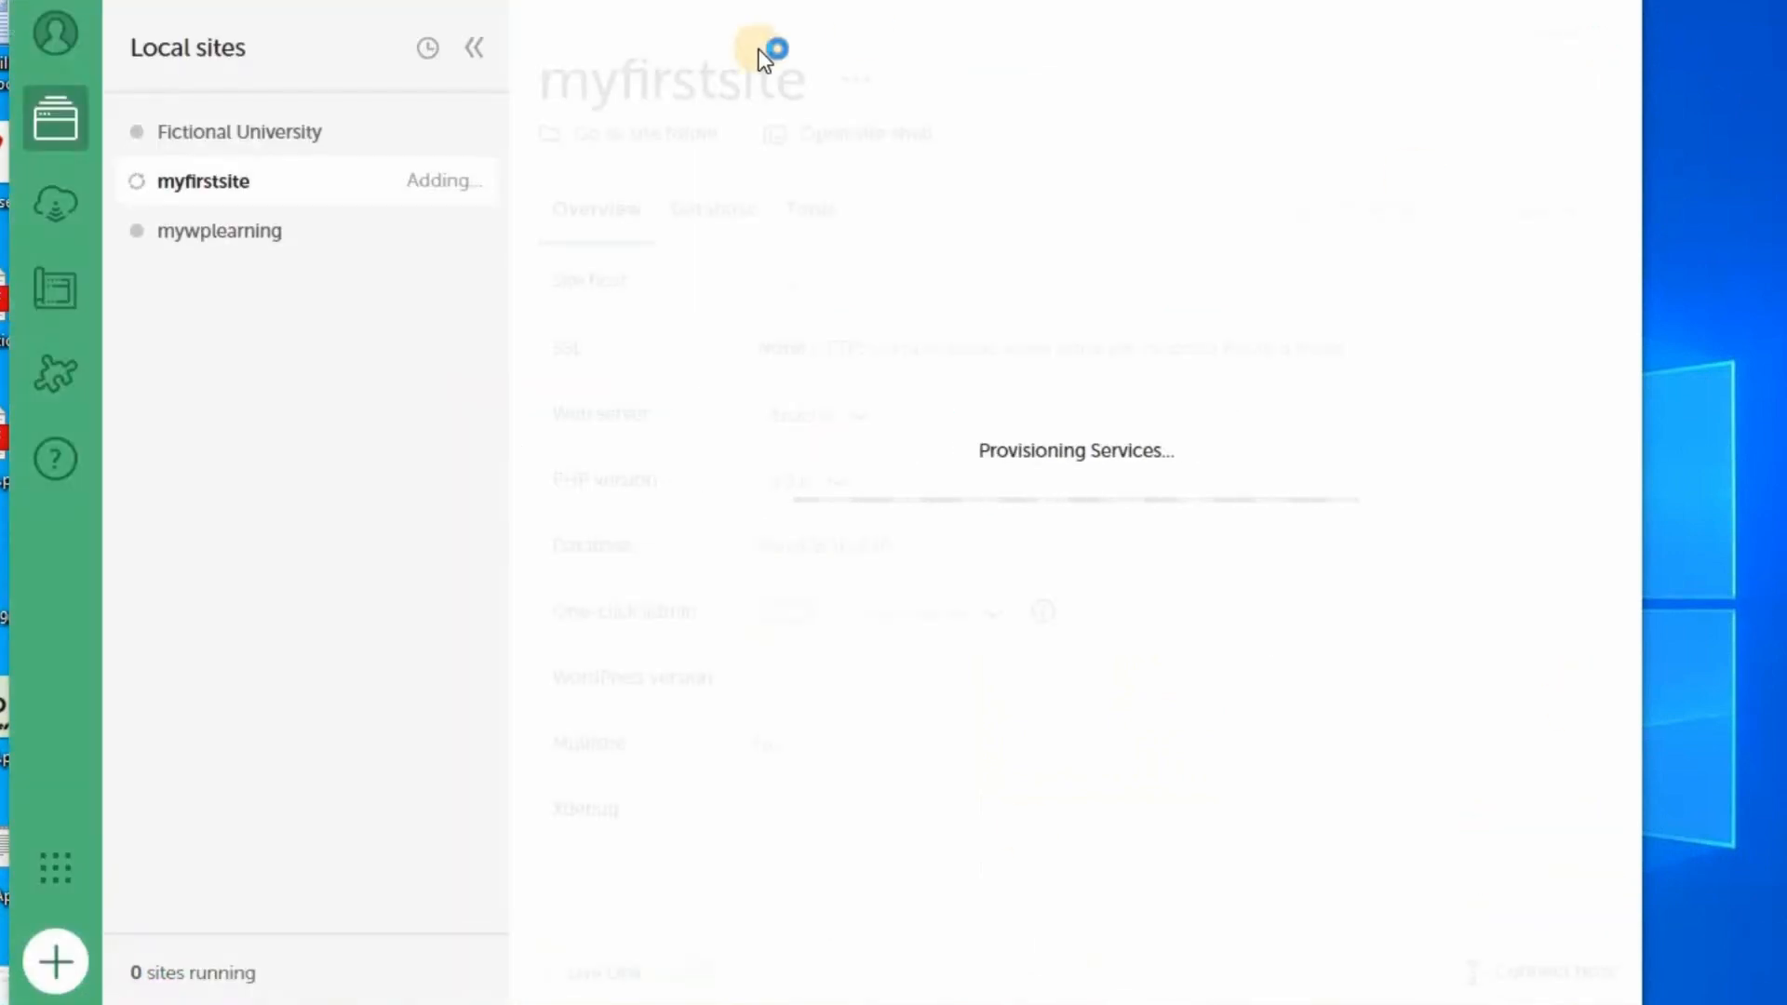
{"action": "left_click", "coordinate": [1333, 220]}
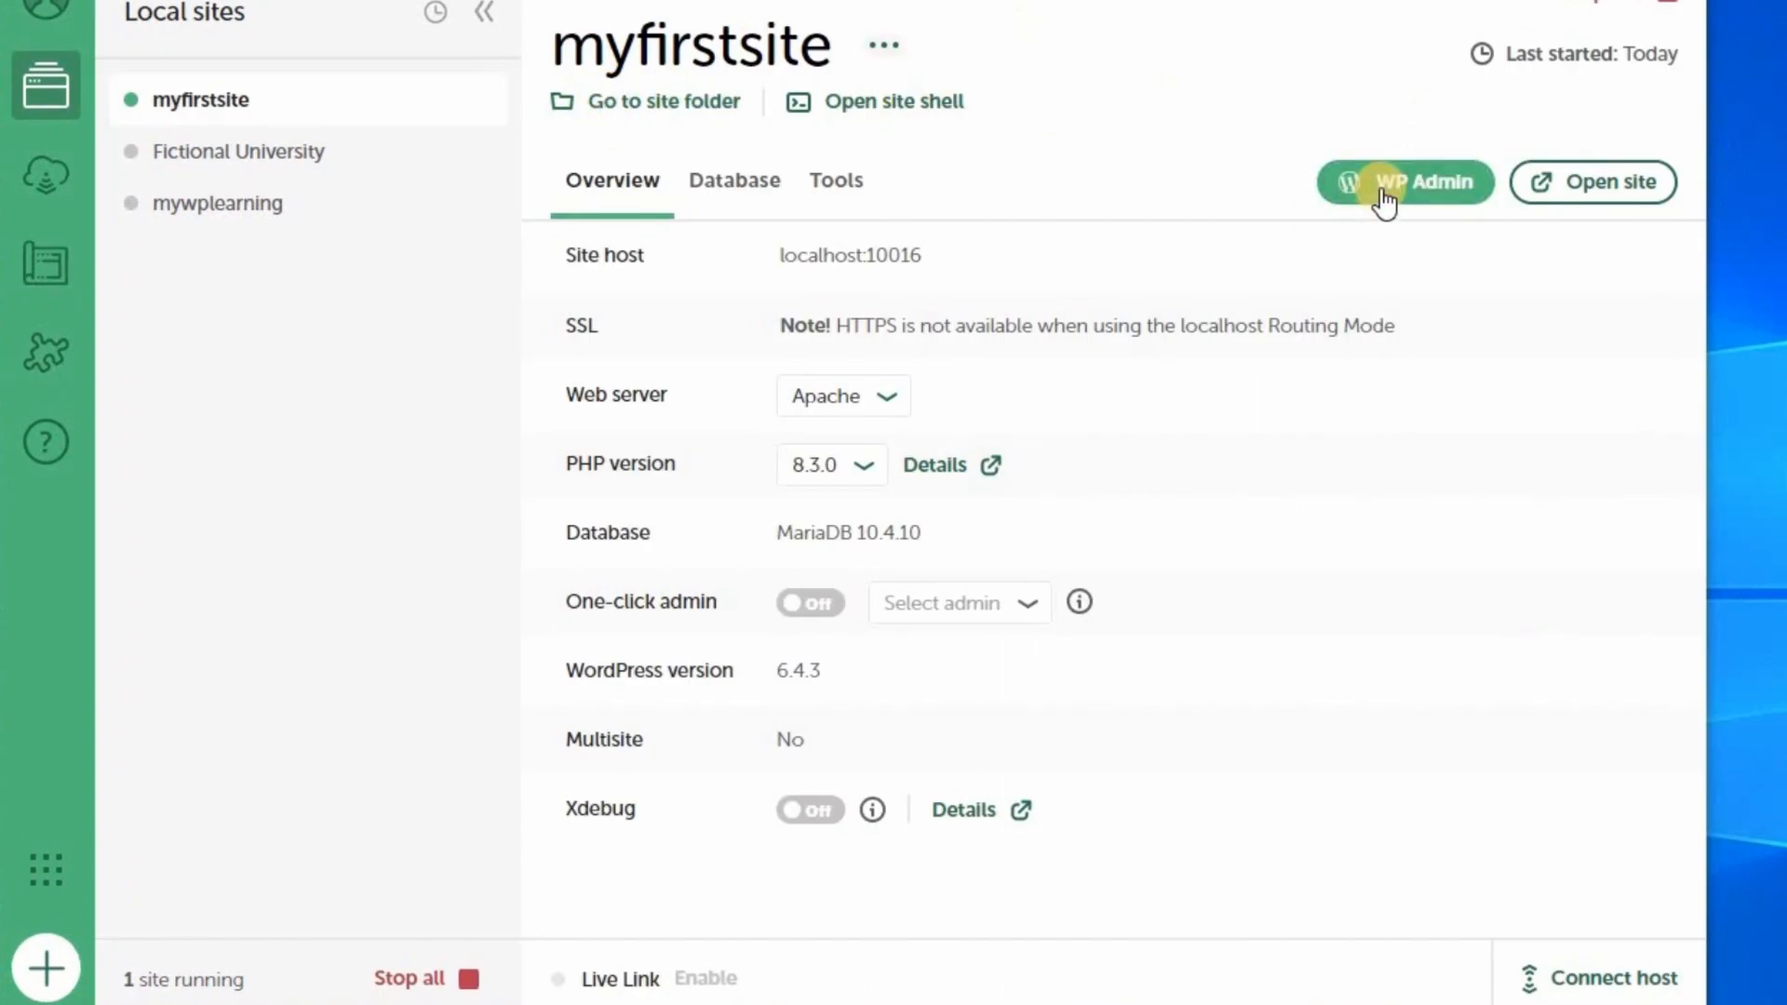
{"action": "left_click", "coordinate": [831, 323]}
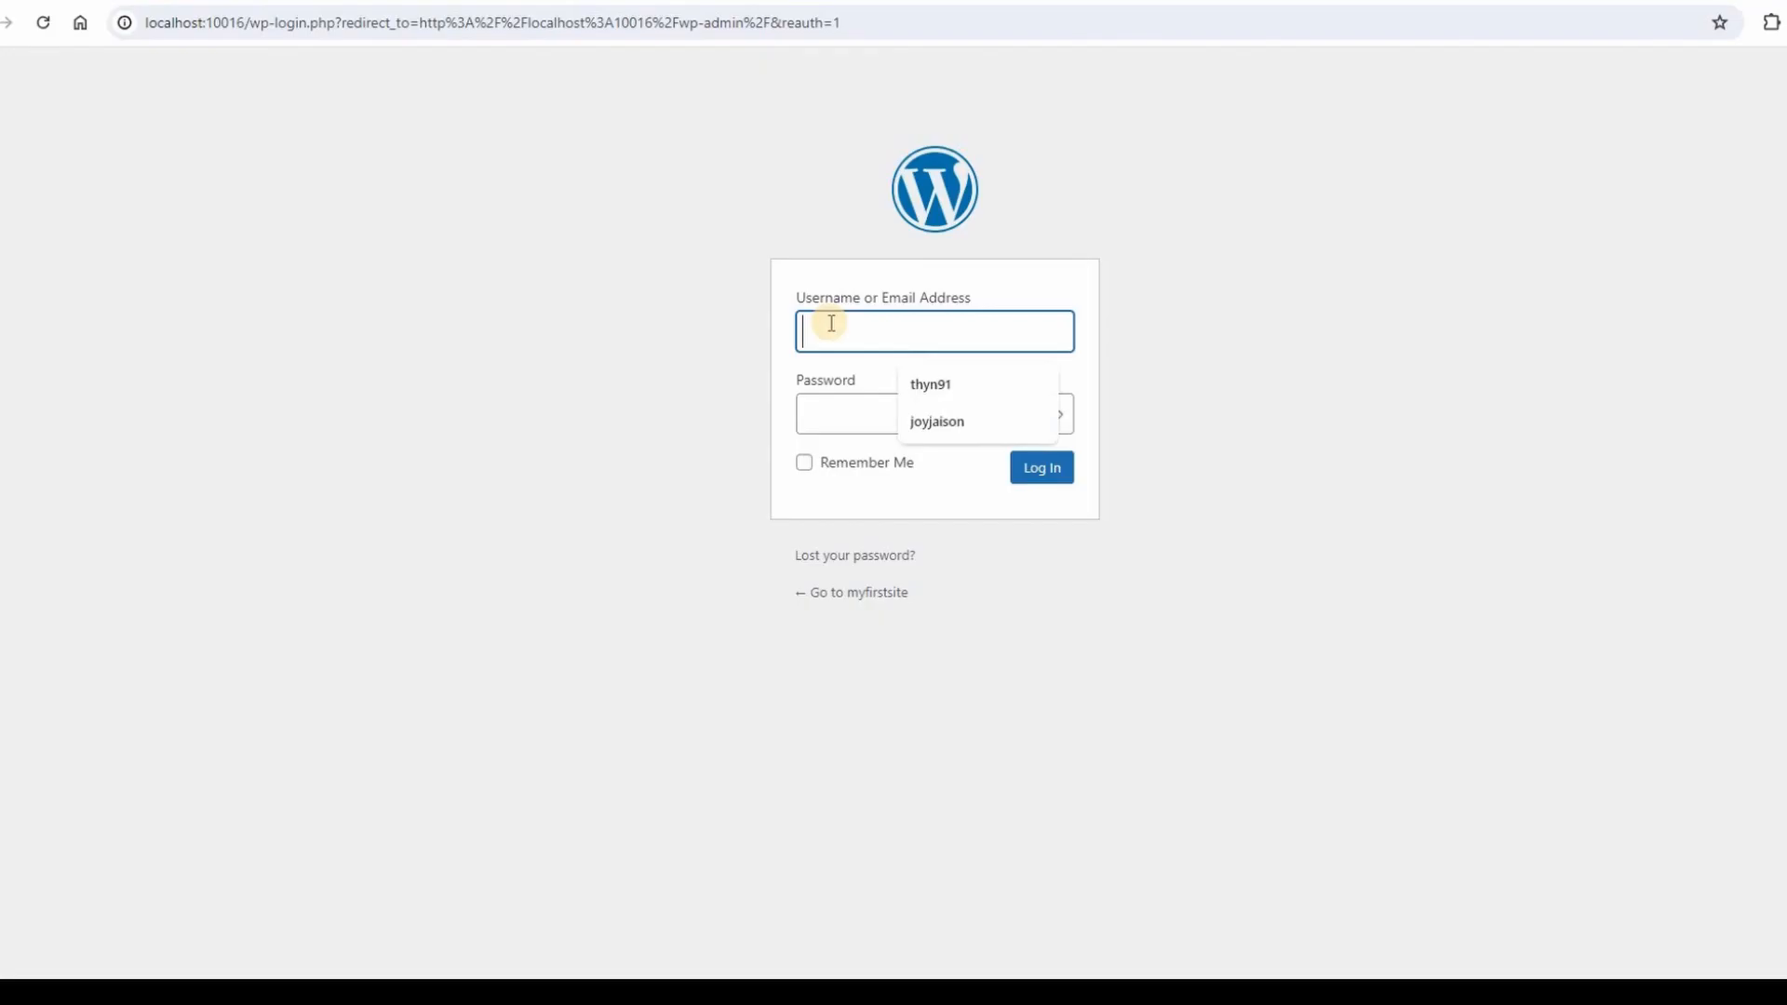
Log in to myfirstsite's WordPress admin with the saved credentials.
{"action": "type", "text": "joyja"}
{"action": "left_click", "coordinate": [977, 387]}
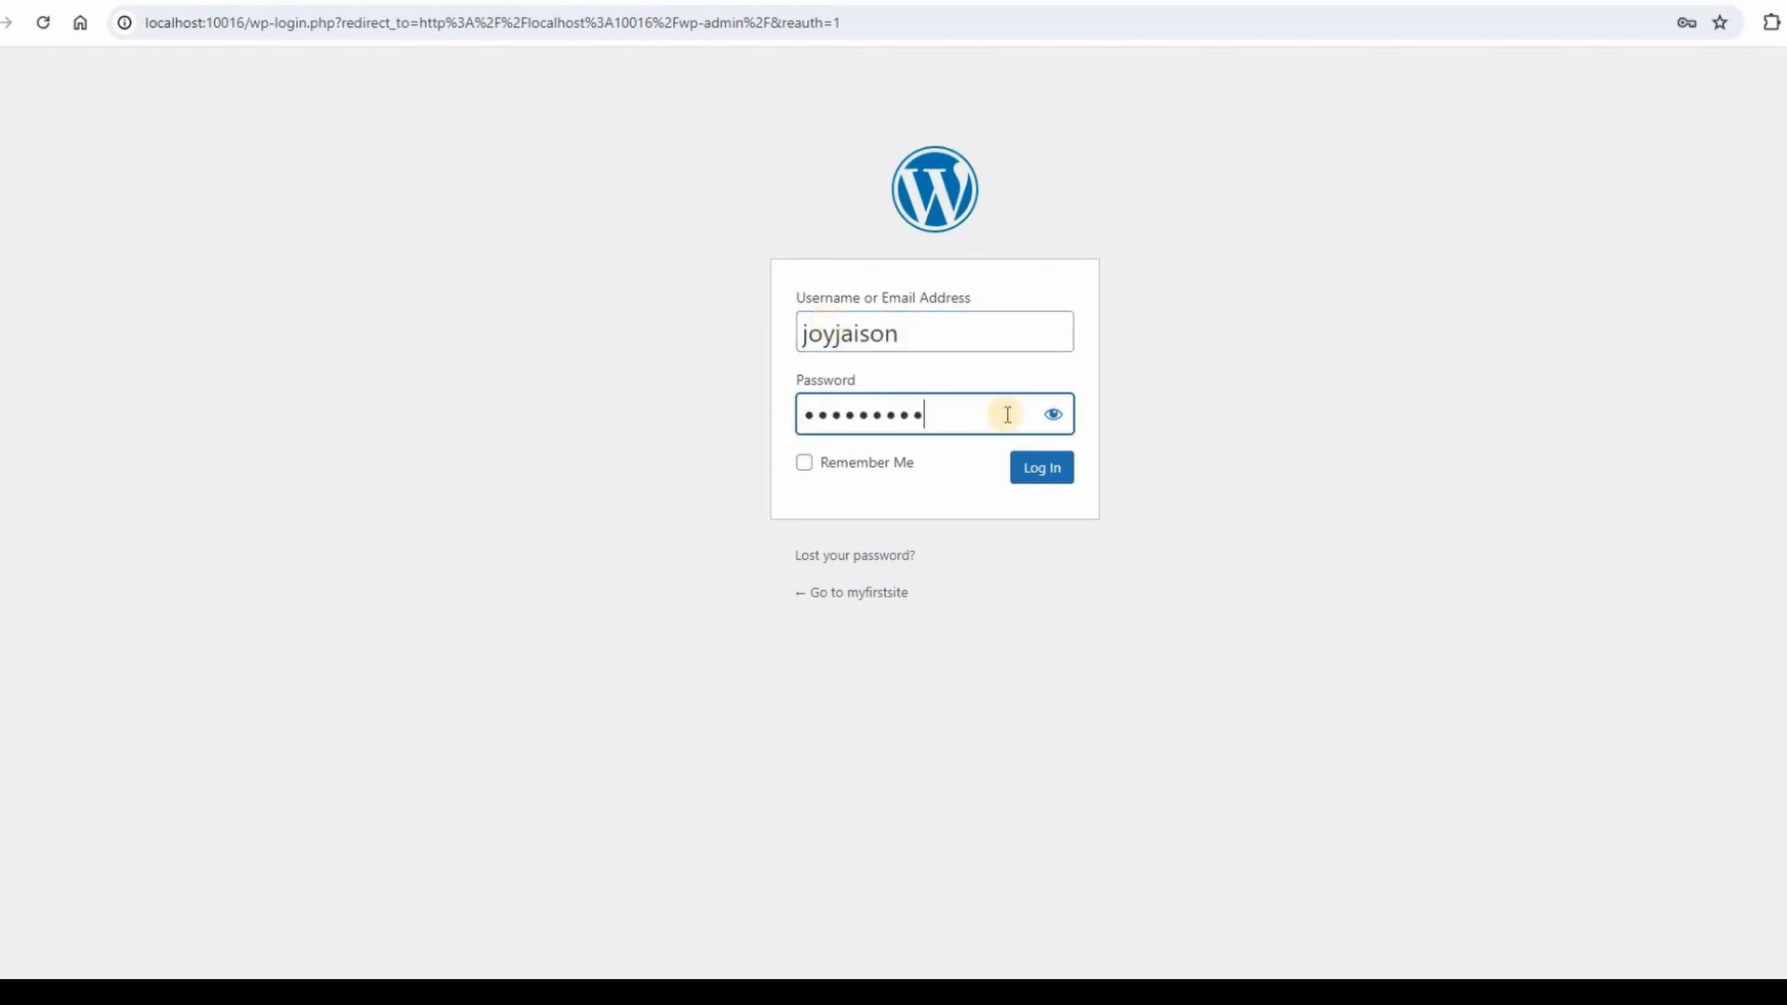
{"action": "left_click", "coordinate": [1035, 473]}
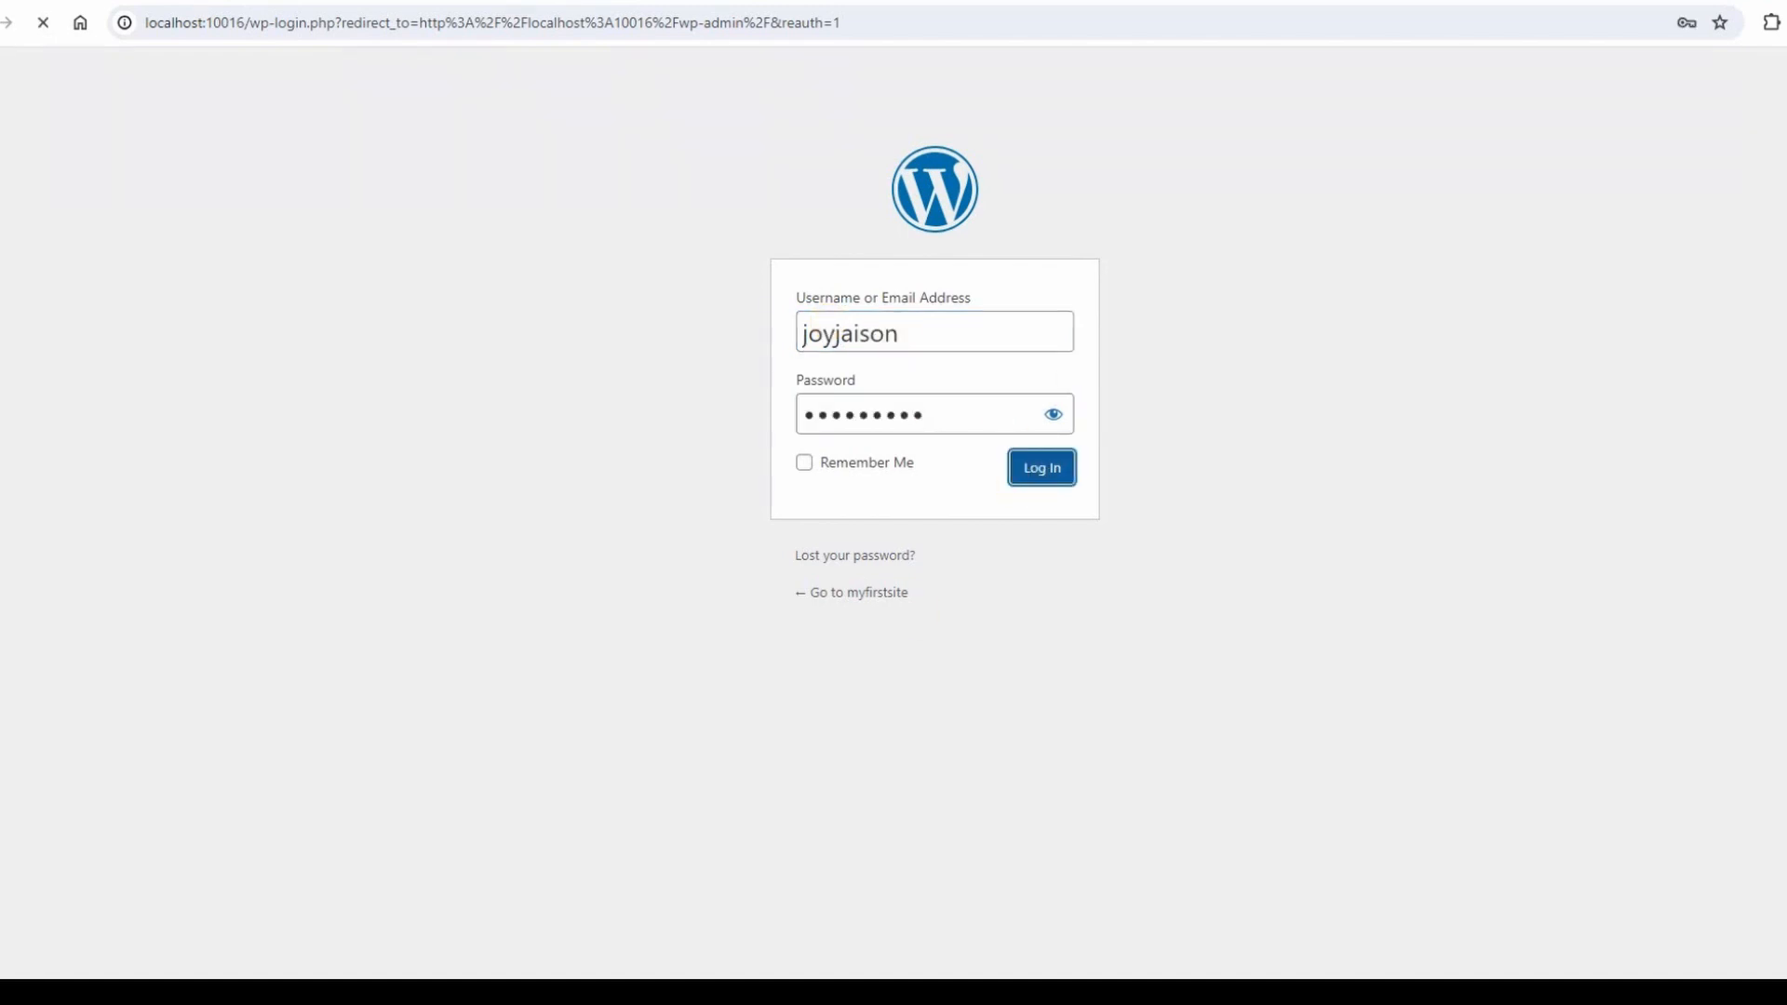
View the new site's home page, decline saving the password, and return to the admin dashboard.
{"action": "key", "text": "alt+Tab"}
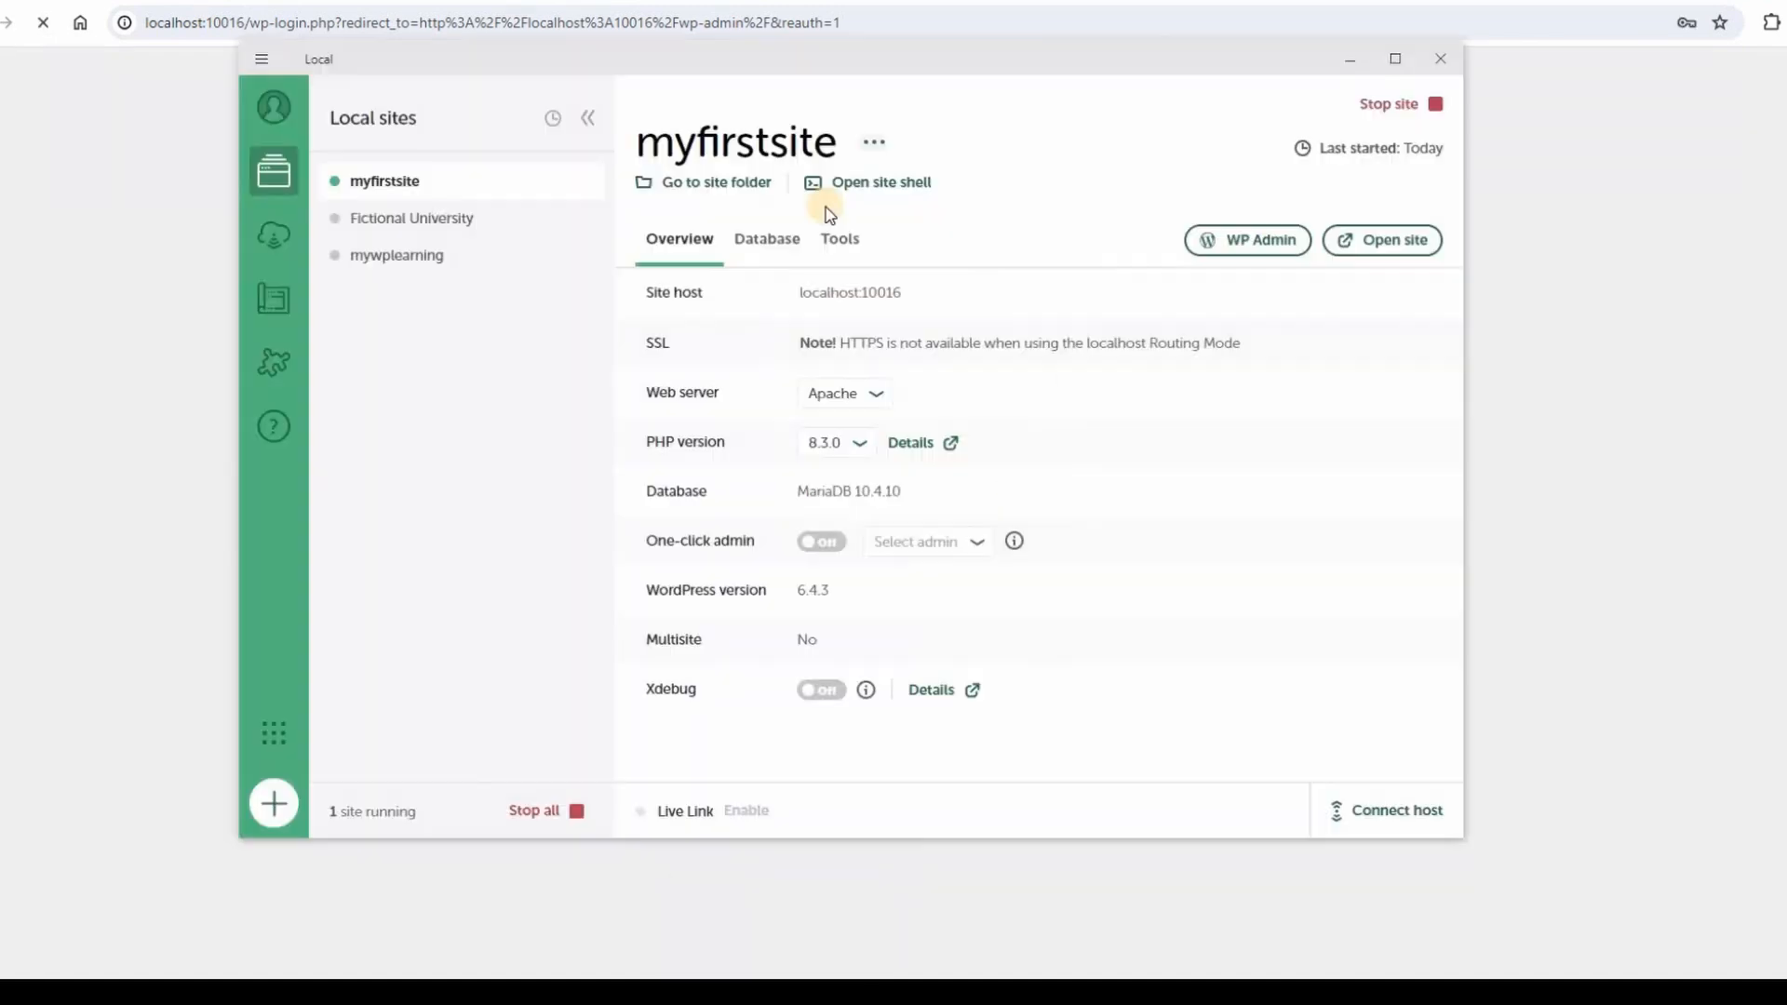
{"action": "left_click", "coordinate": [1385, 244]}
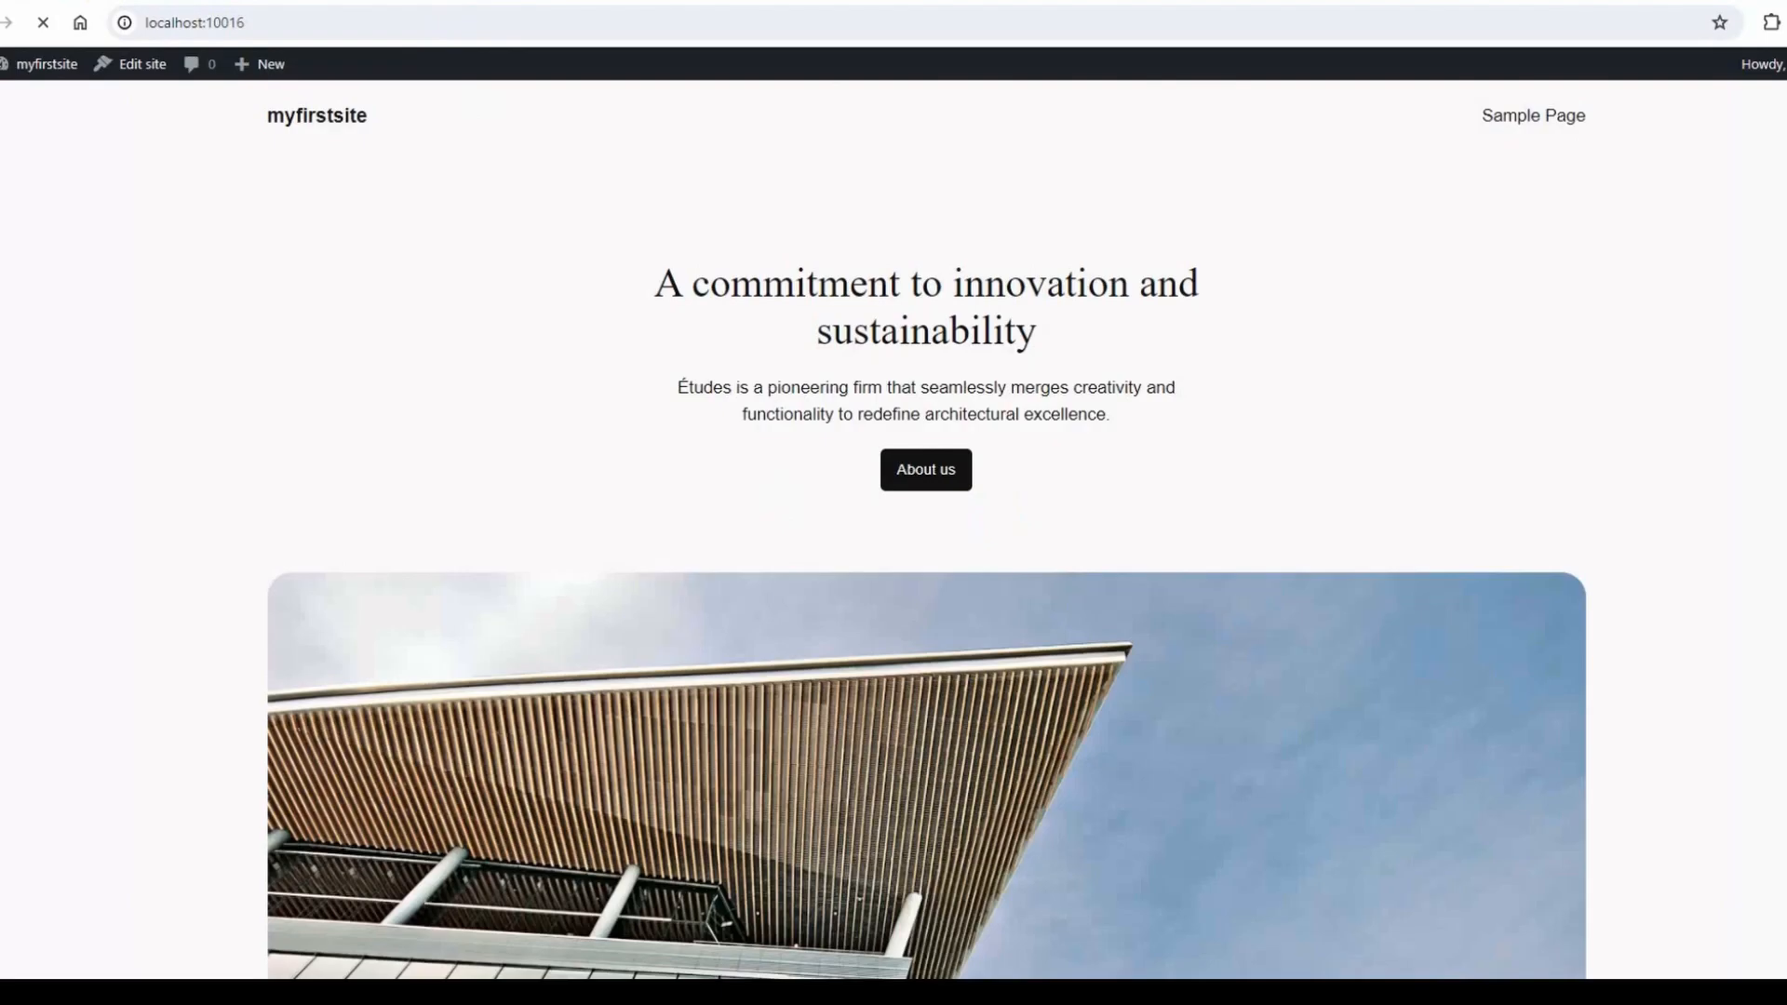
{"action": "key", "text": "ctrl+shift+Tab"}
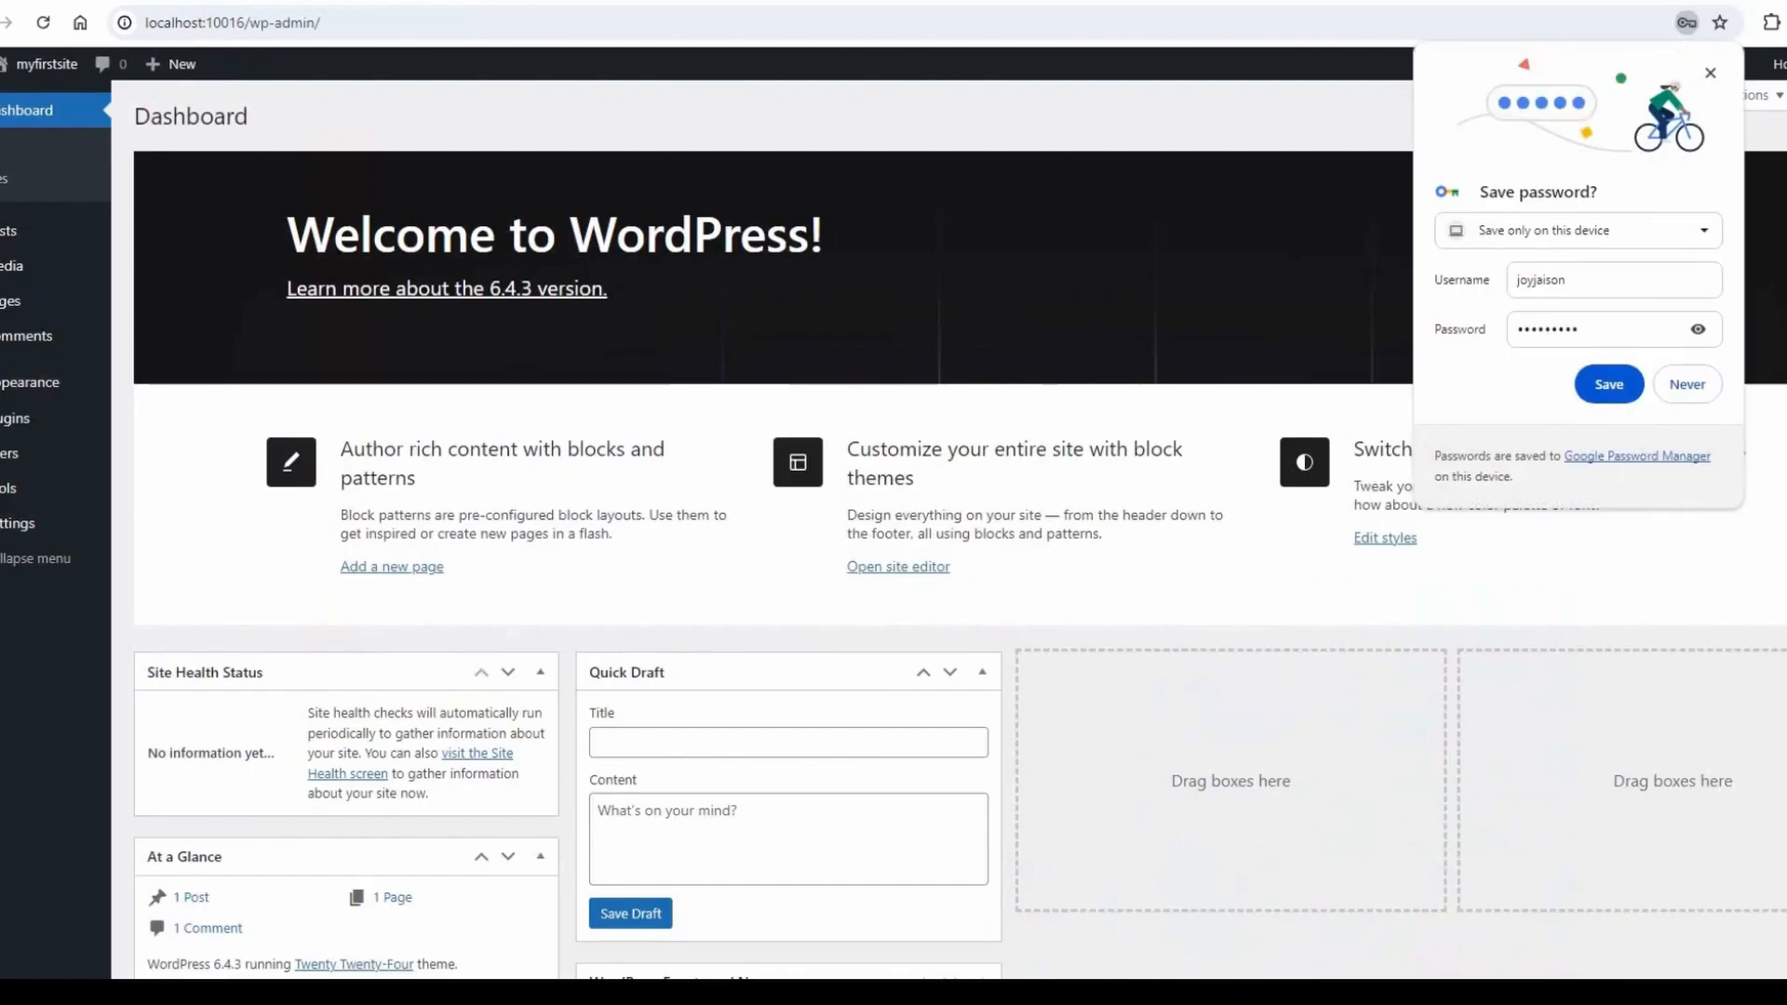
{"action": "left_click", "coordinate": [1689, 385]}
{"action": "scroll", "coordinate": [577, 675], "scroll_direction": "down", "scroll_amount": 3}
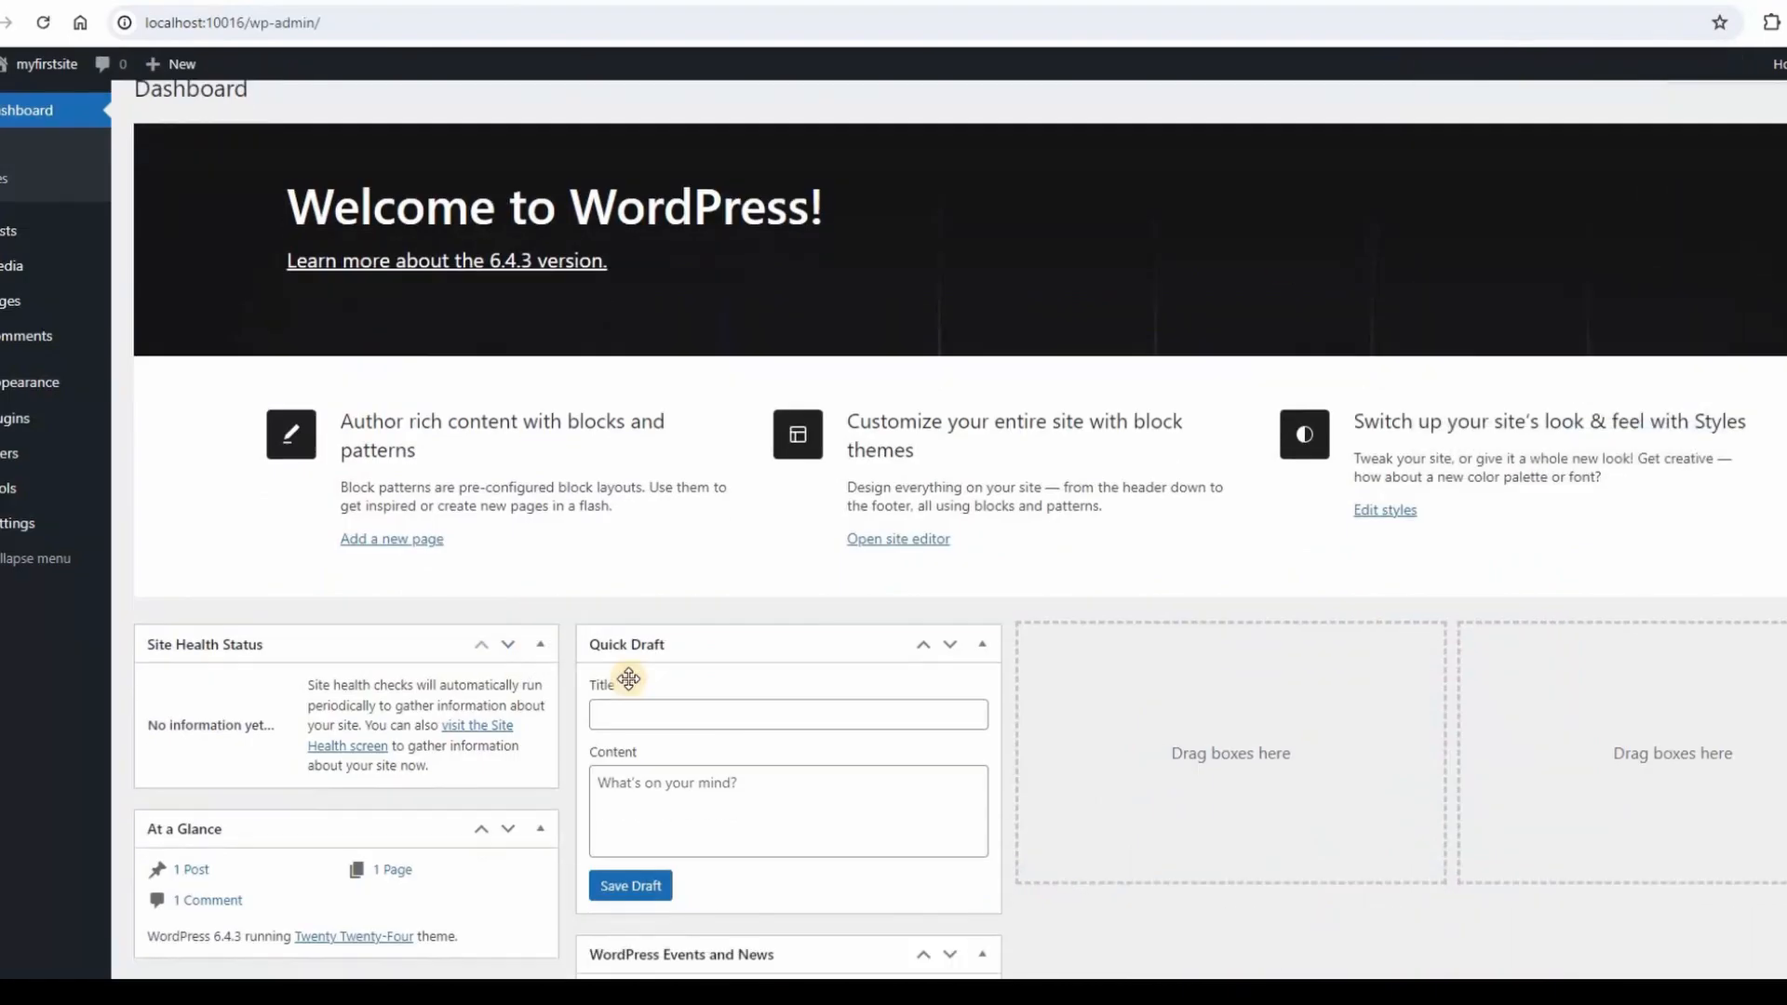
{"action": "left_click", "coordinate": [338, 0]}
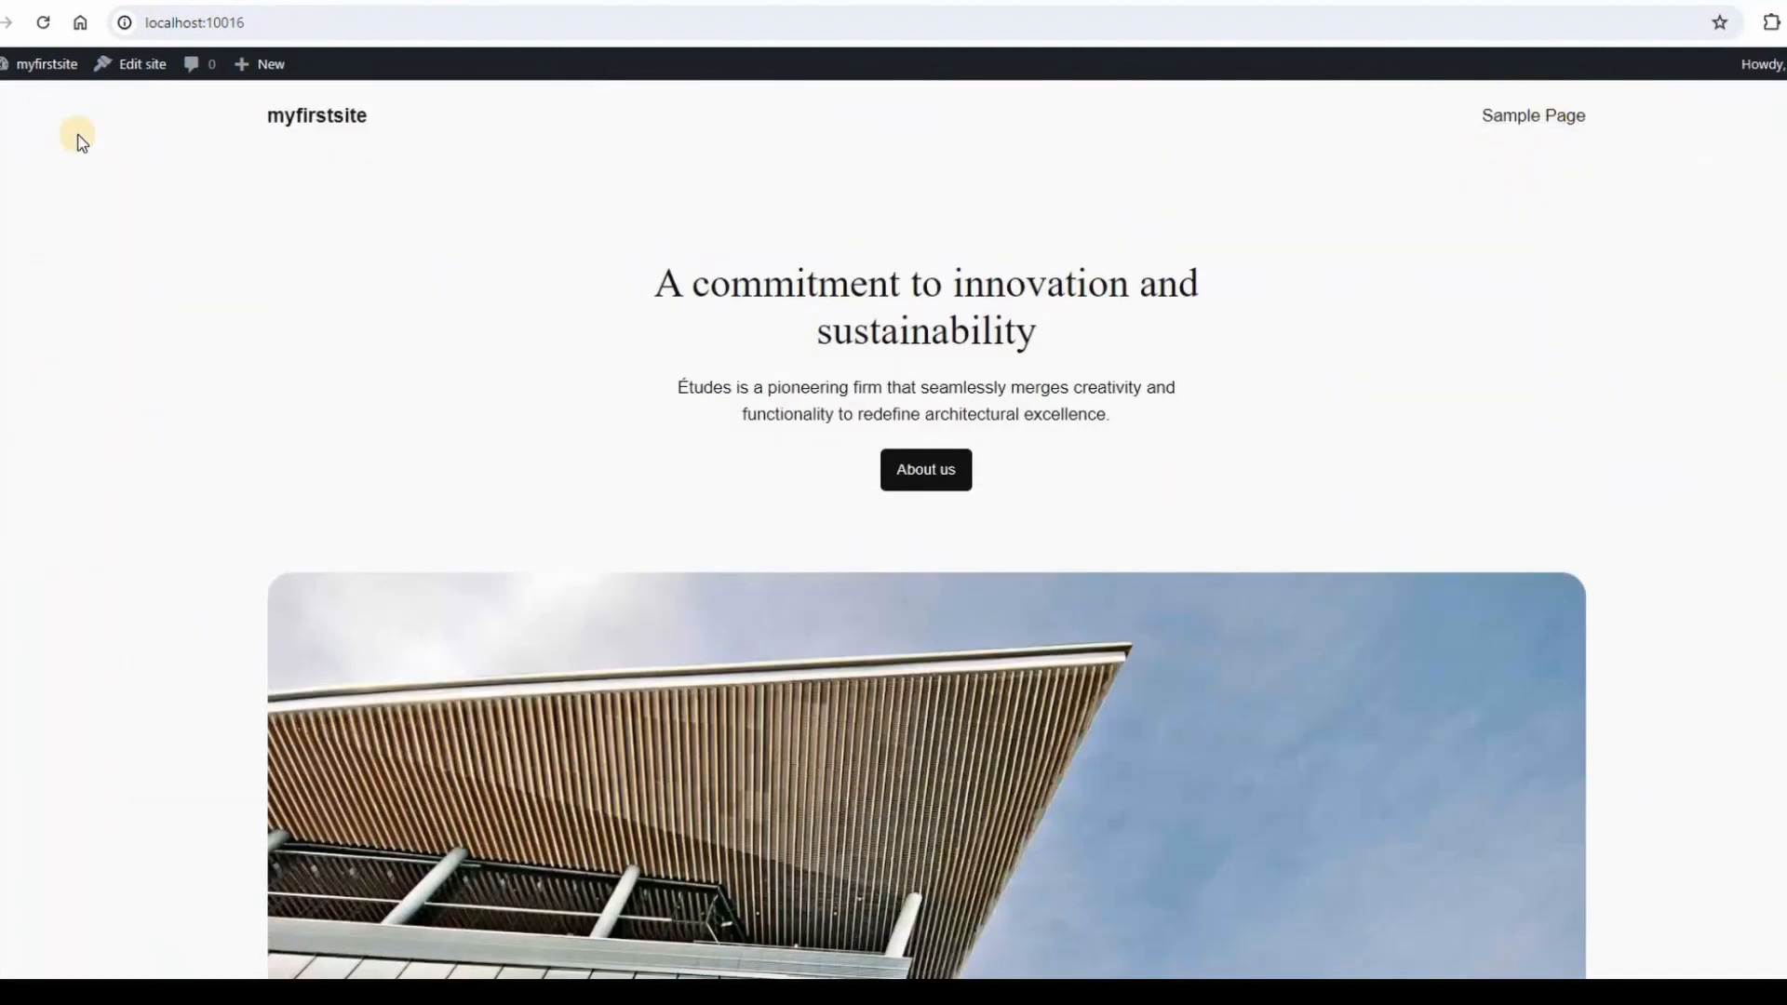
{"action": "left_click", "coordinate": [149, 1]}
{"action": "mouse_move", "coordinate": [18, 301]}
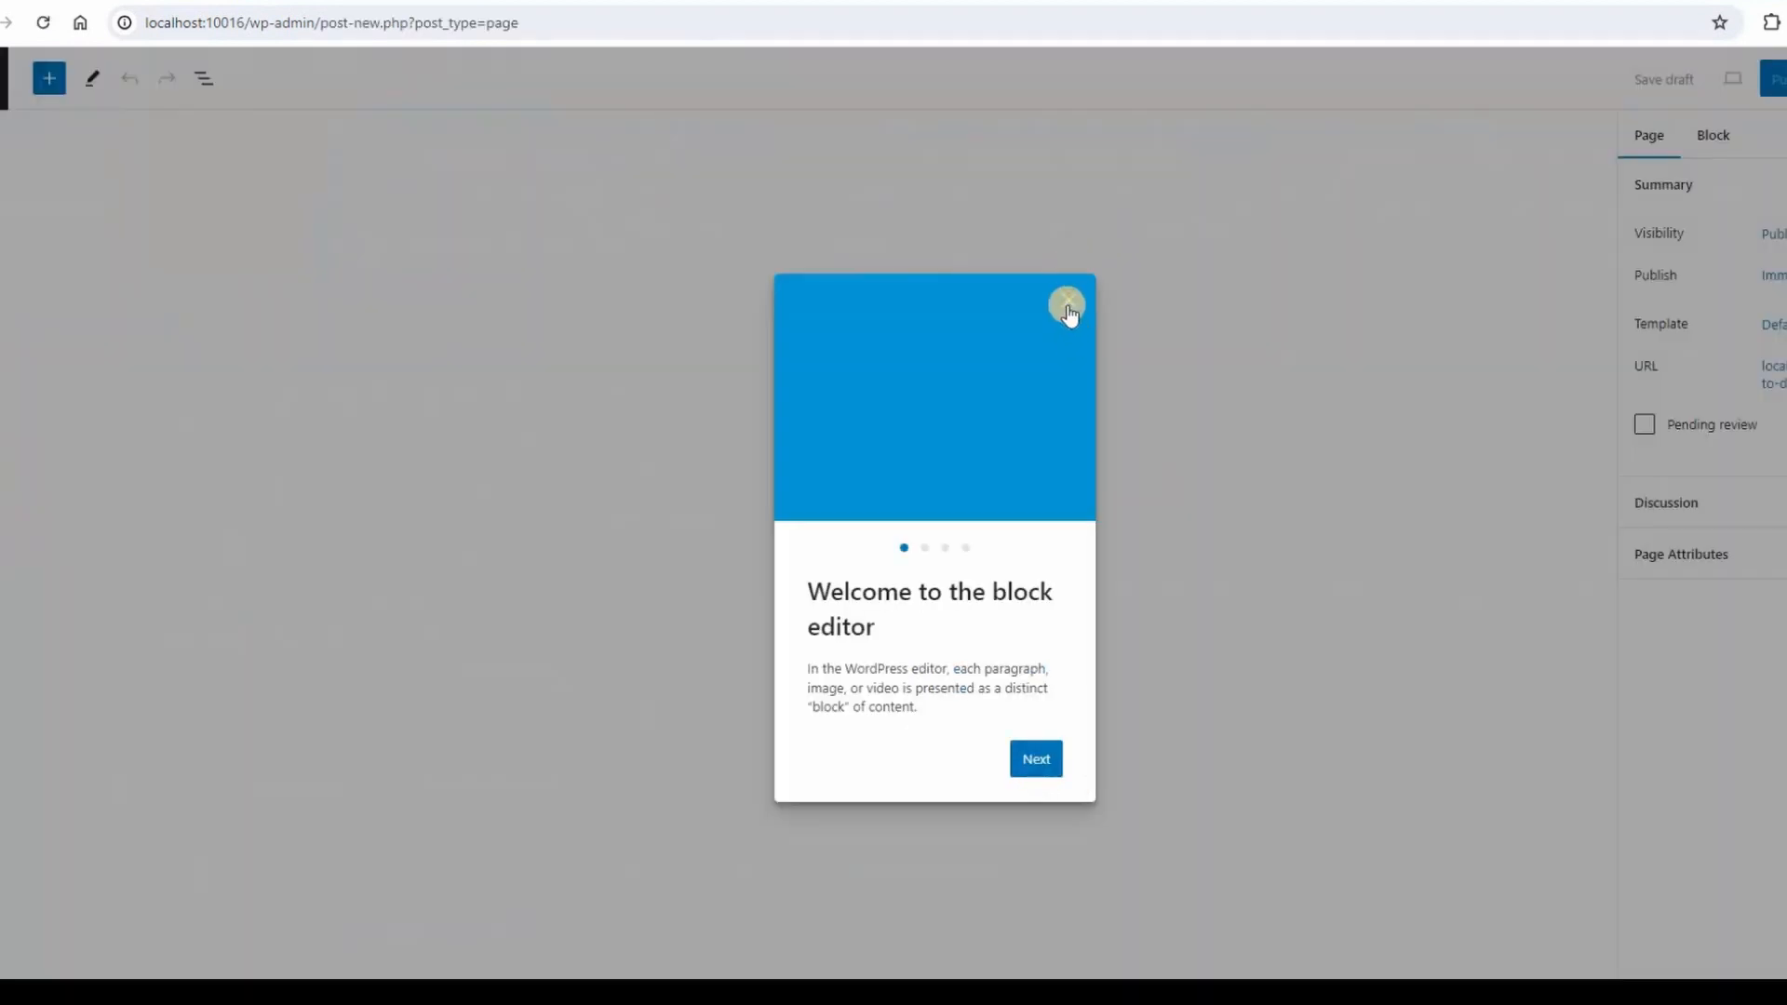
Create a new page titled 'First Page' with the paragraph 'First Page Contents'.
{"action": "left_click", "coordinate": [1067, 299]}
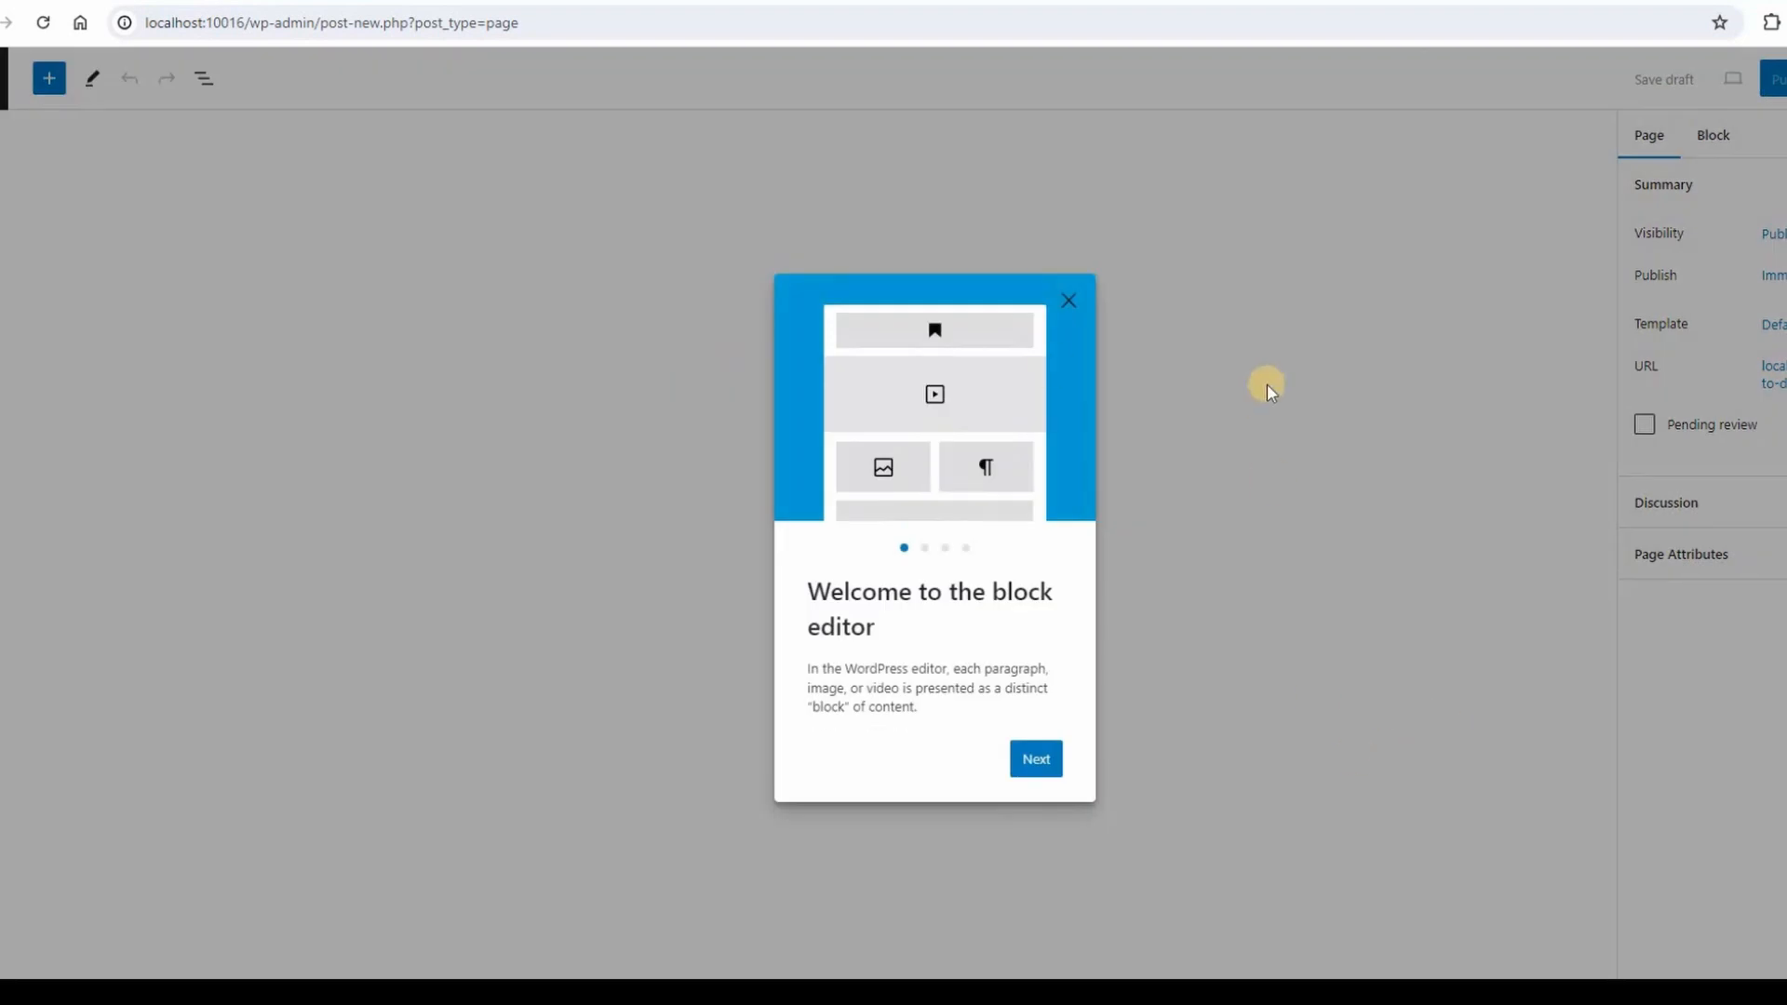
{"action": "left_click", "coordinate": [1069, 294]}
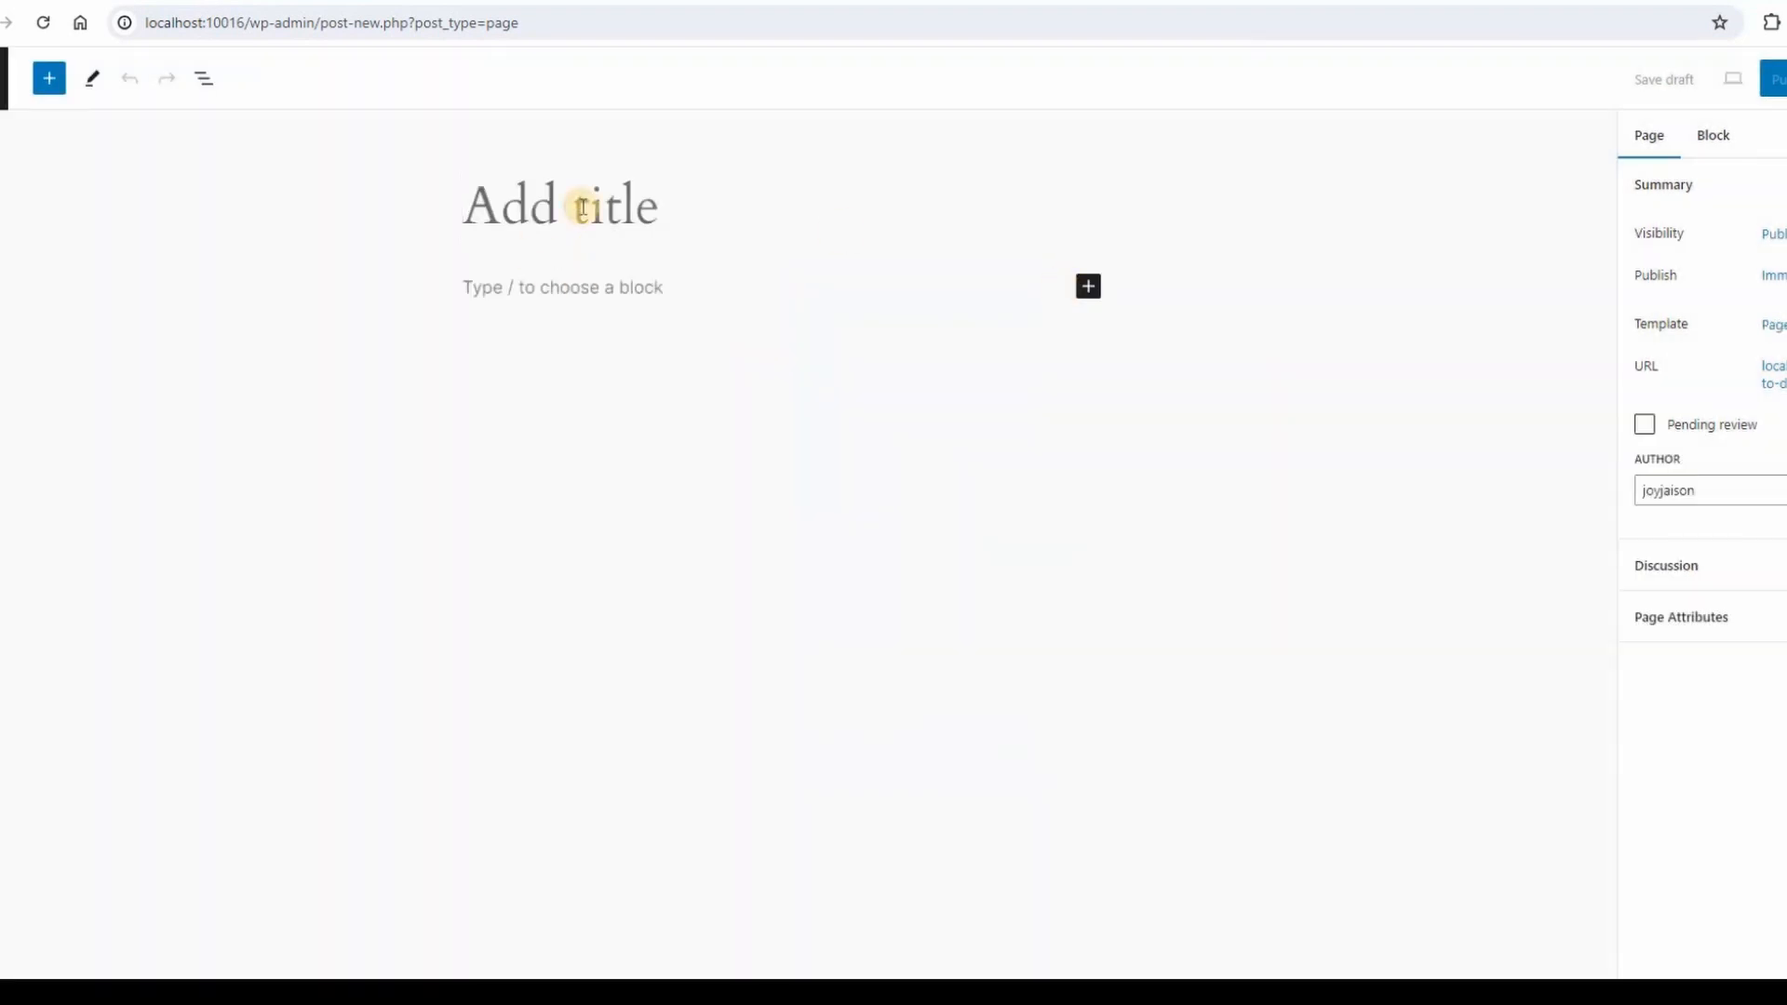
{"action": "type", "text": "First Page"}
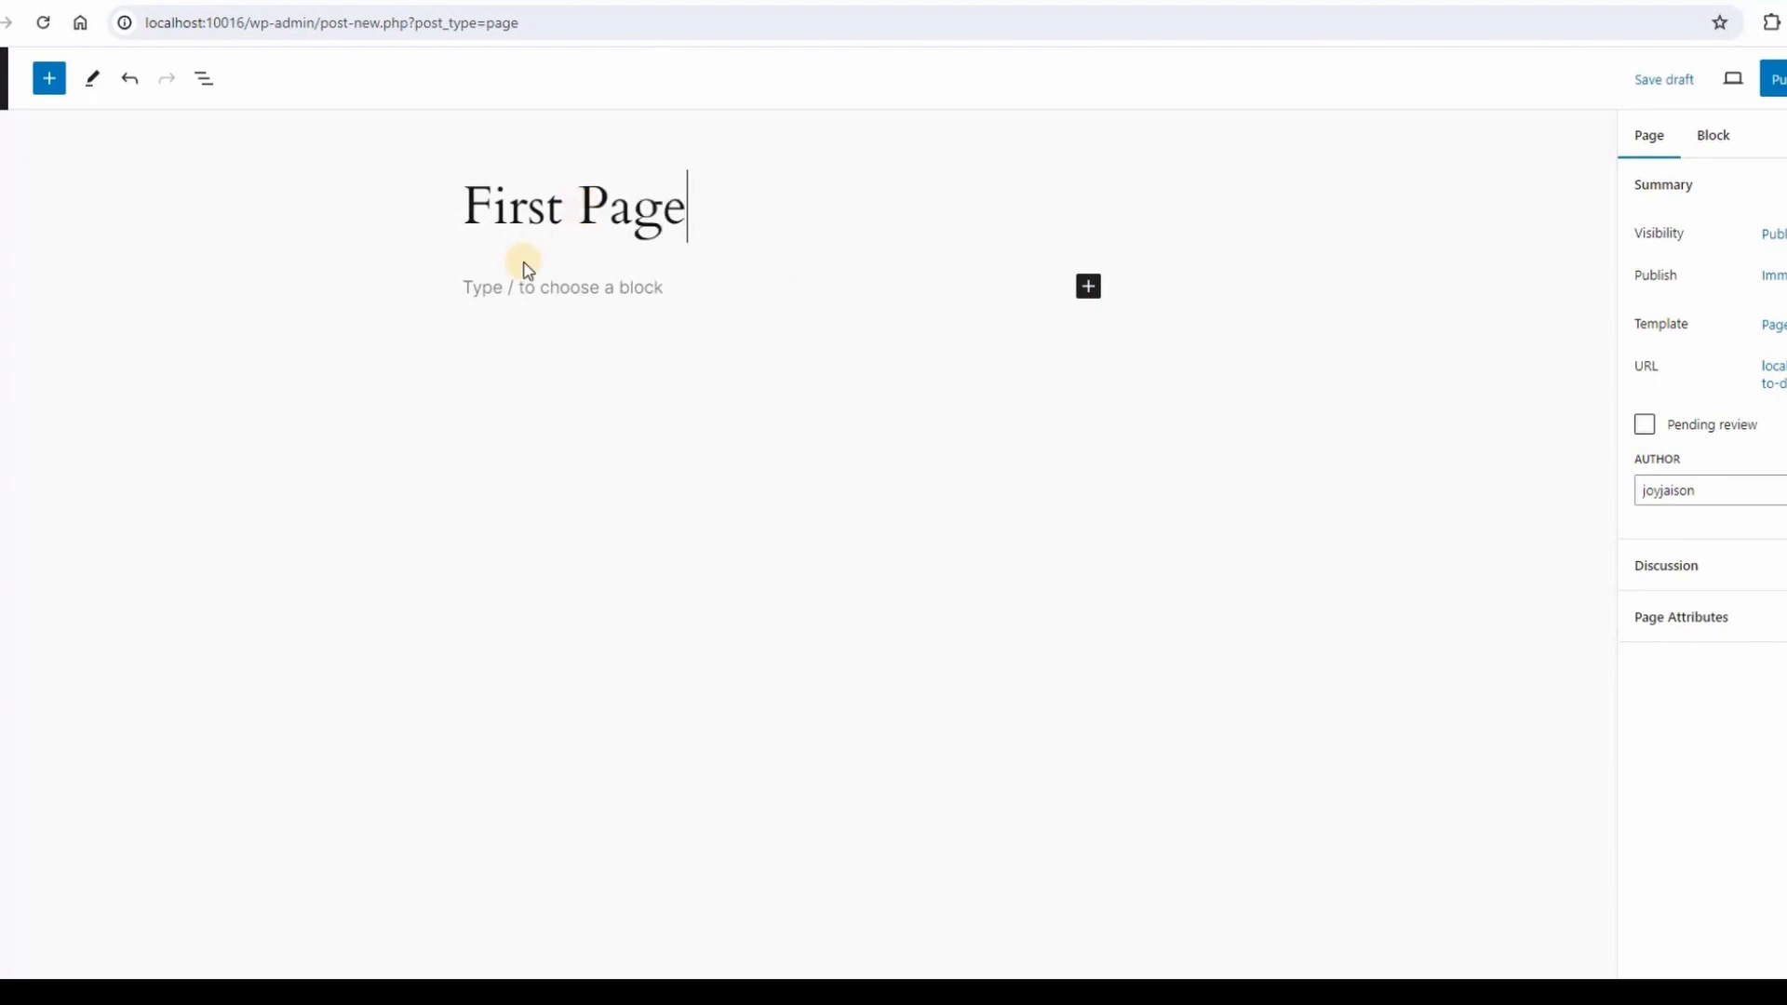
{"action": "left_click", "coordinate": [613, 290]}
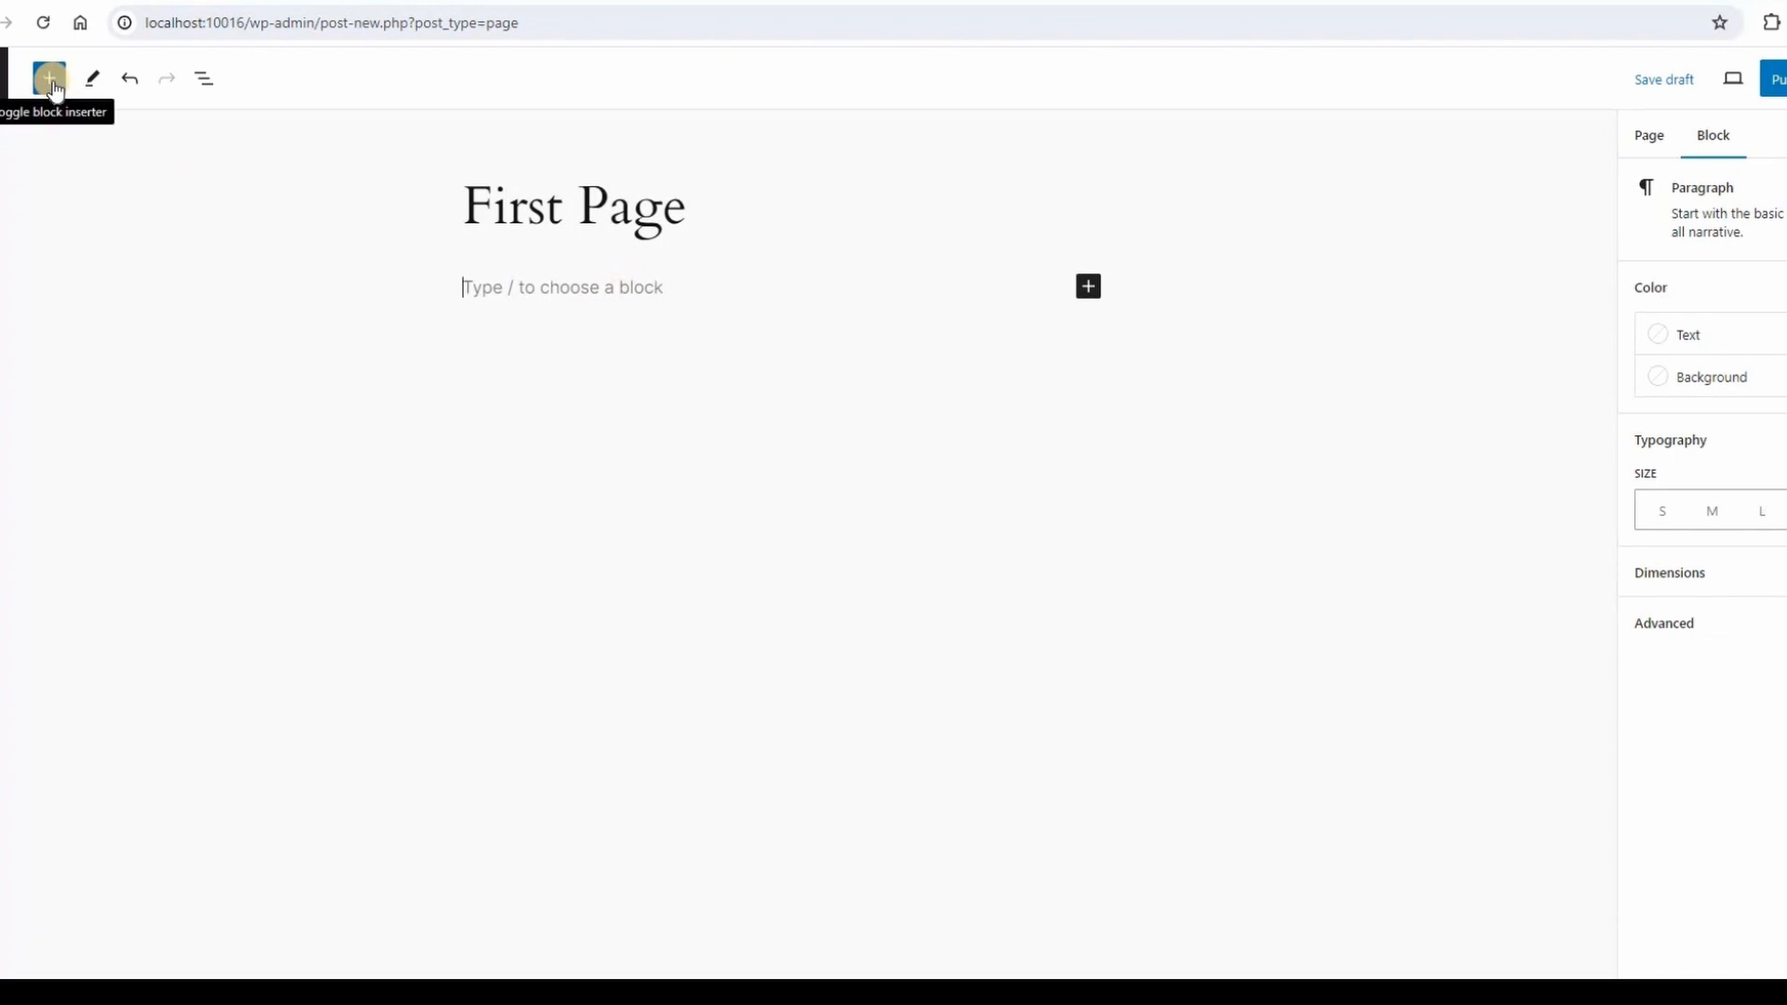
{"action": "type", "text": "First Page"}
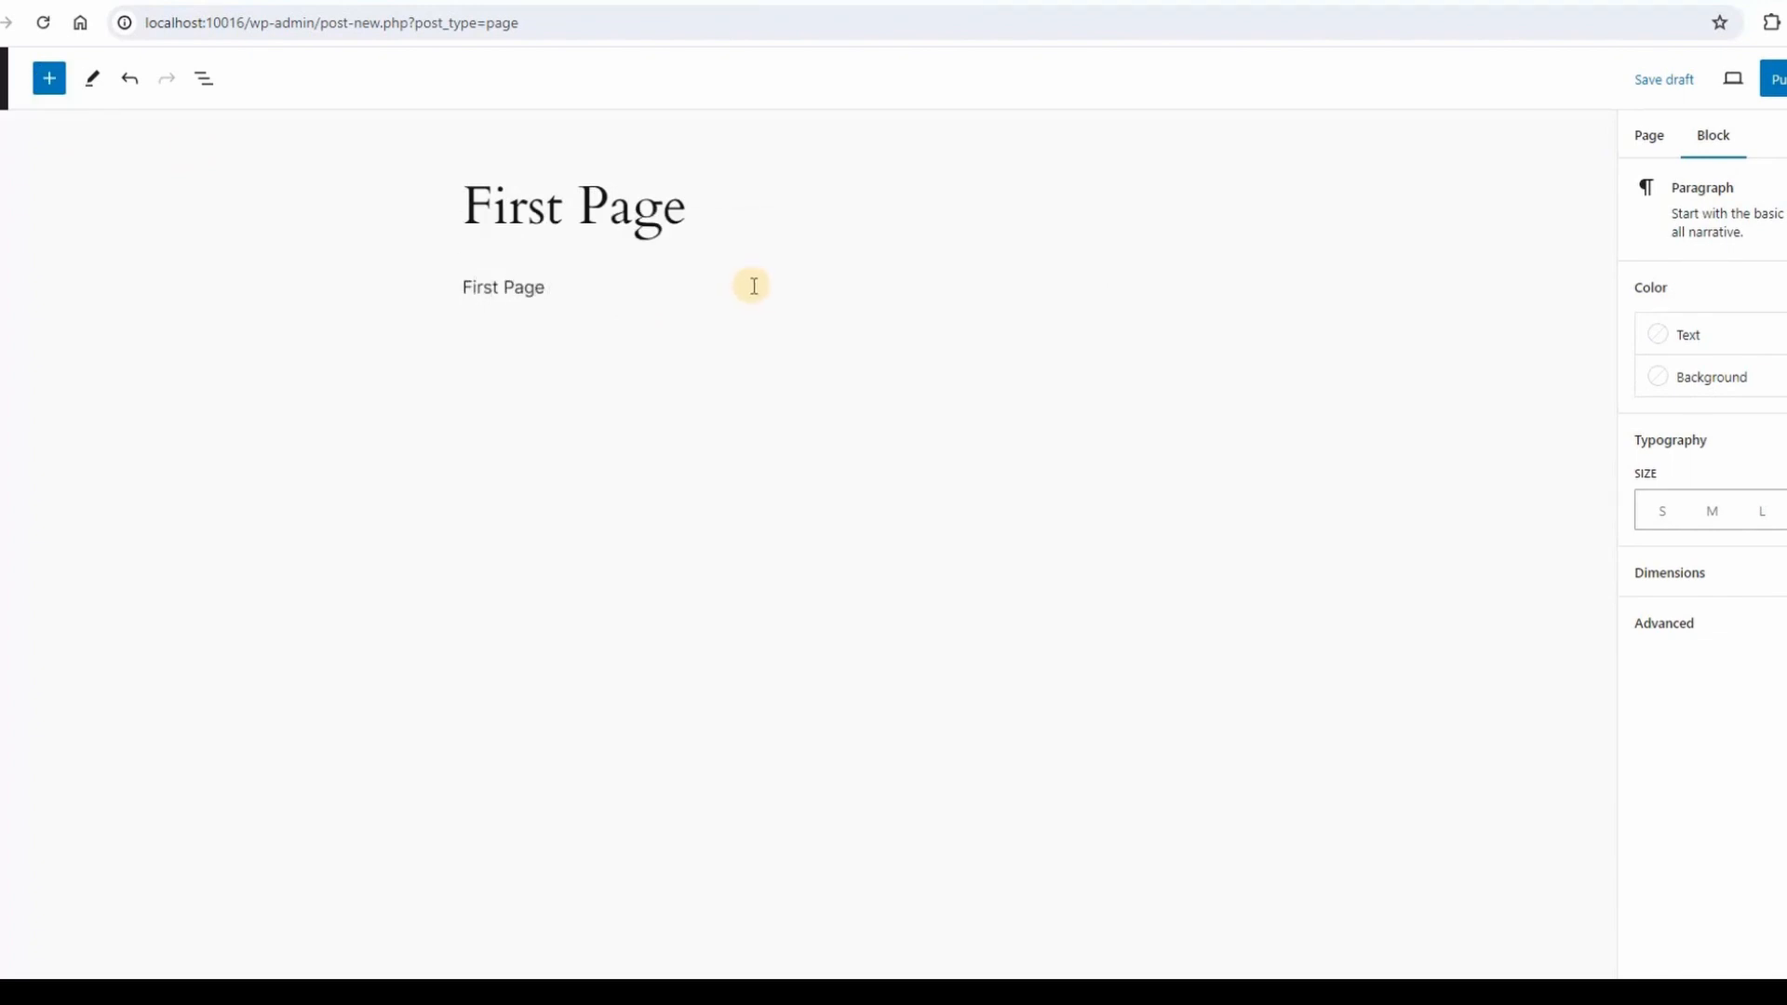
{"action": "type", "text": " Contents"}
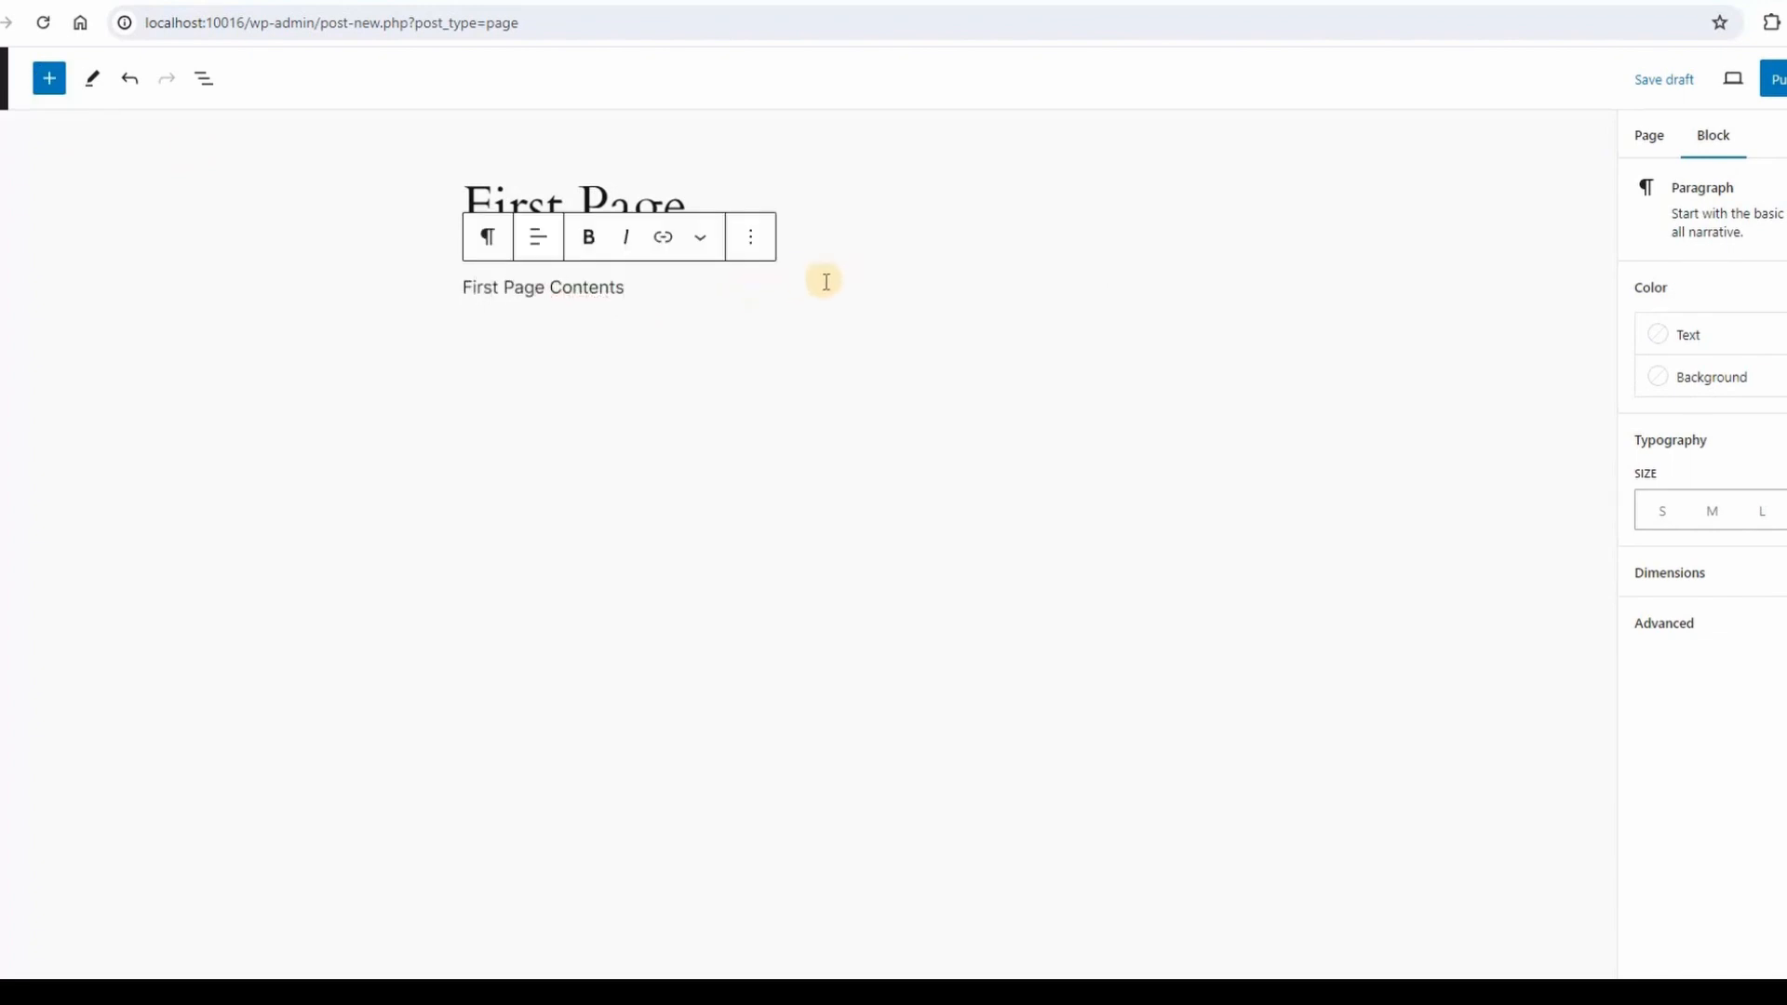
Finish the paragraph and publish First Page.
{"action": "left_click", "coordinate": [431, 280]}
{"action": "left_click", "coordinate": [555, 335]}
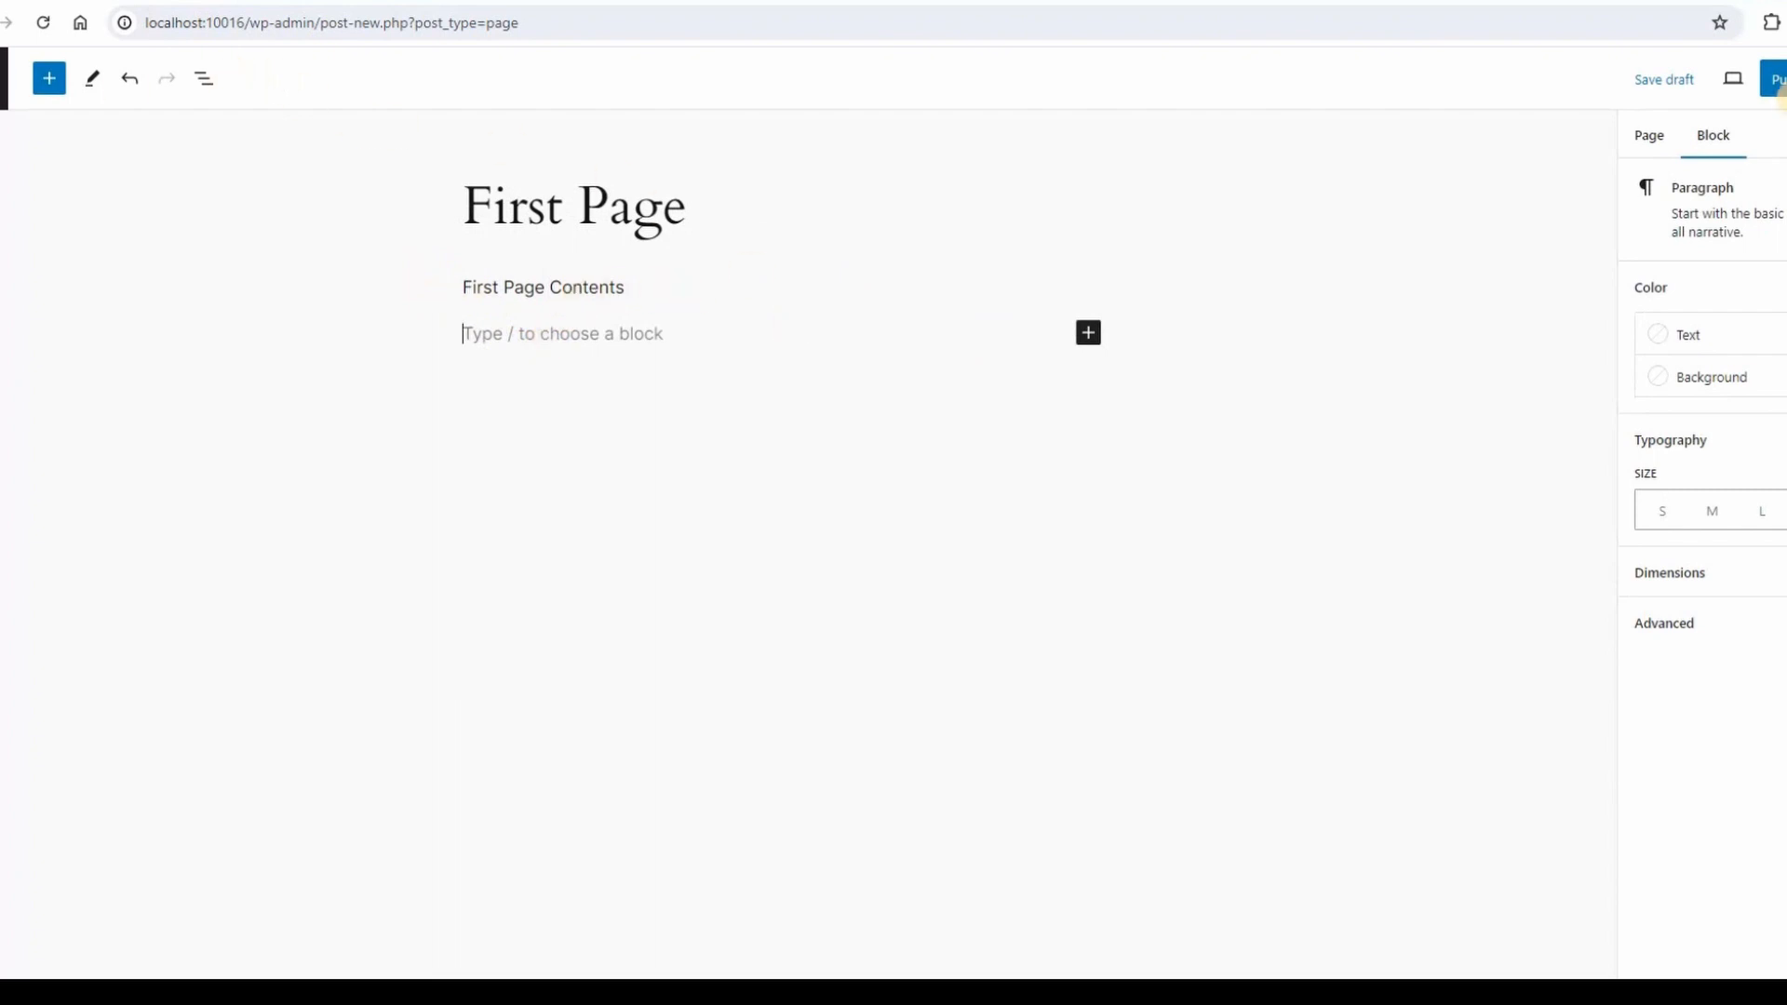
{"action": "left_click", "coordinate": [1772, 79]}
{"action": "left_click", "coordinate": [1703, 79]}
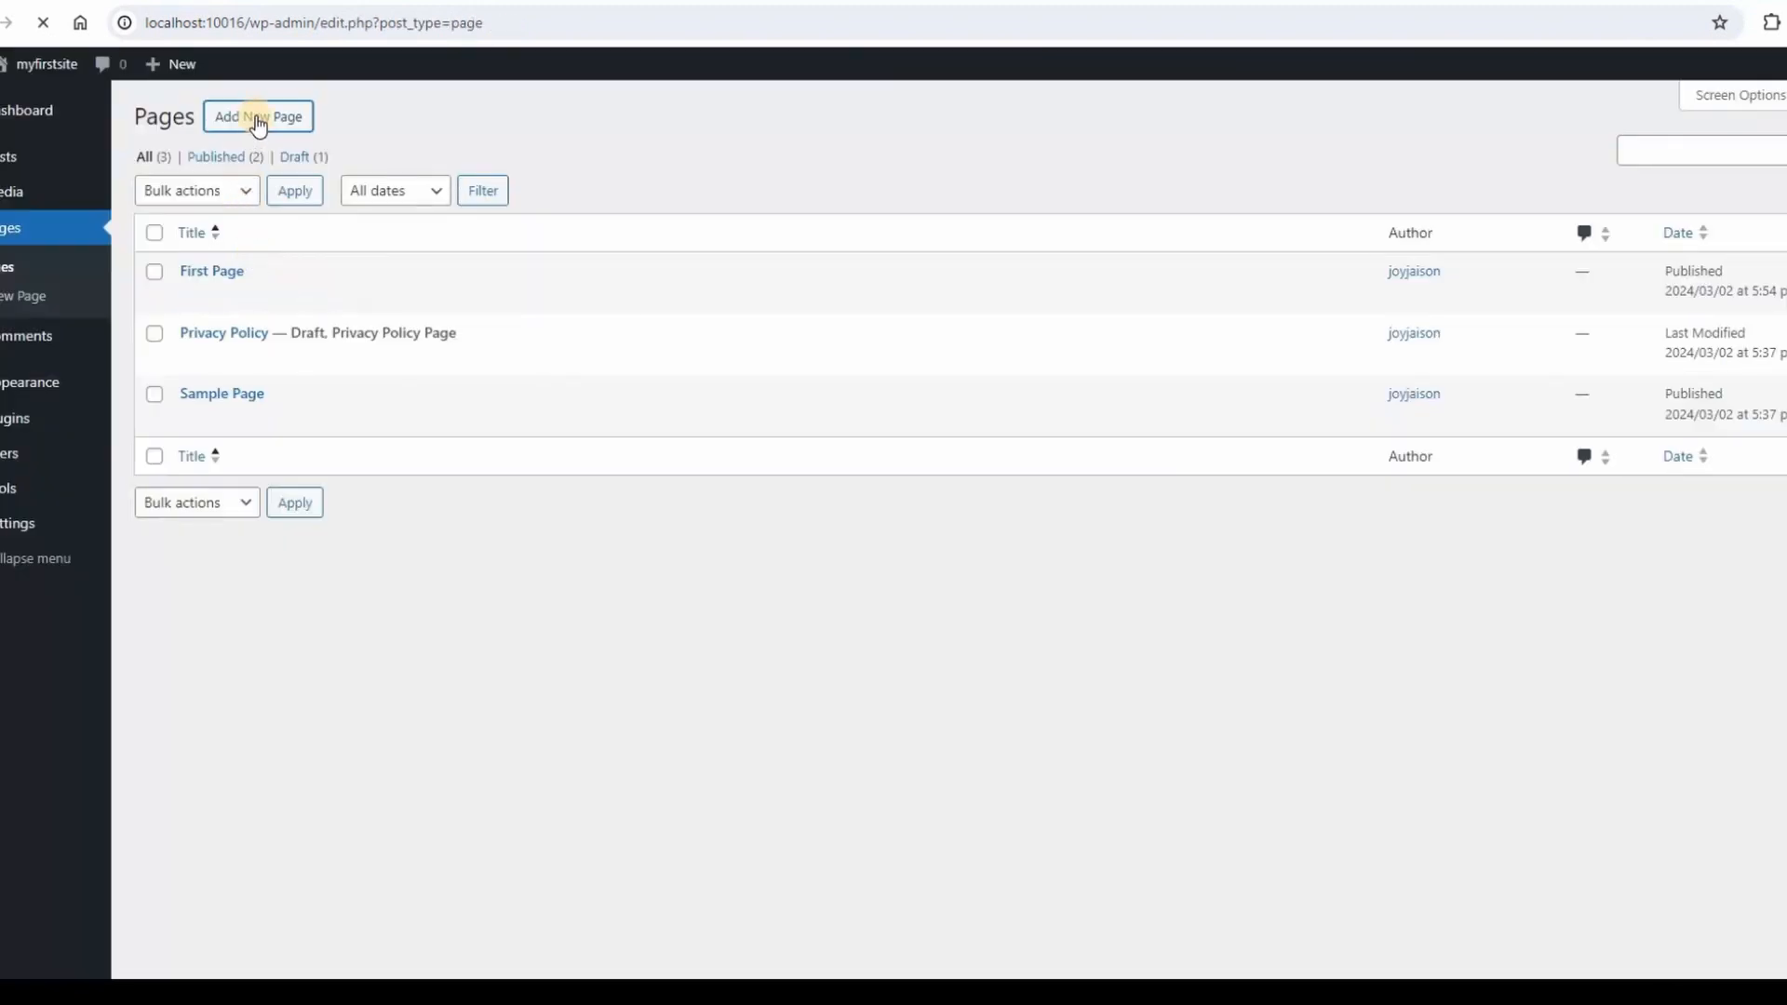
Start a new page built from the About pattern.
{"action": "left_click", "coordinate": [258, 121]}
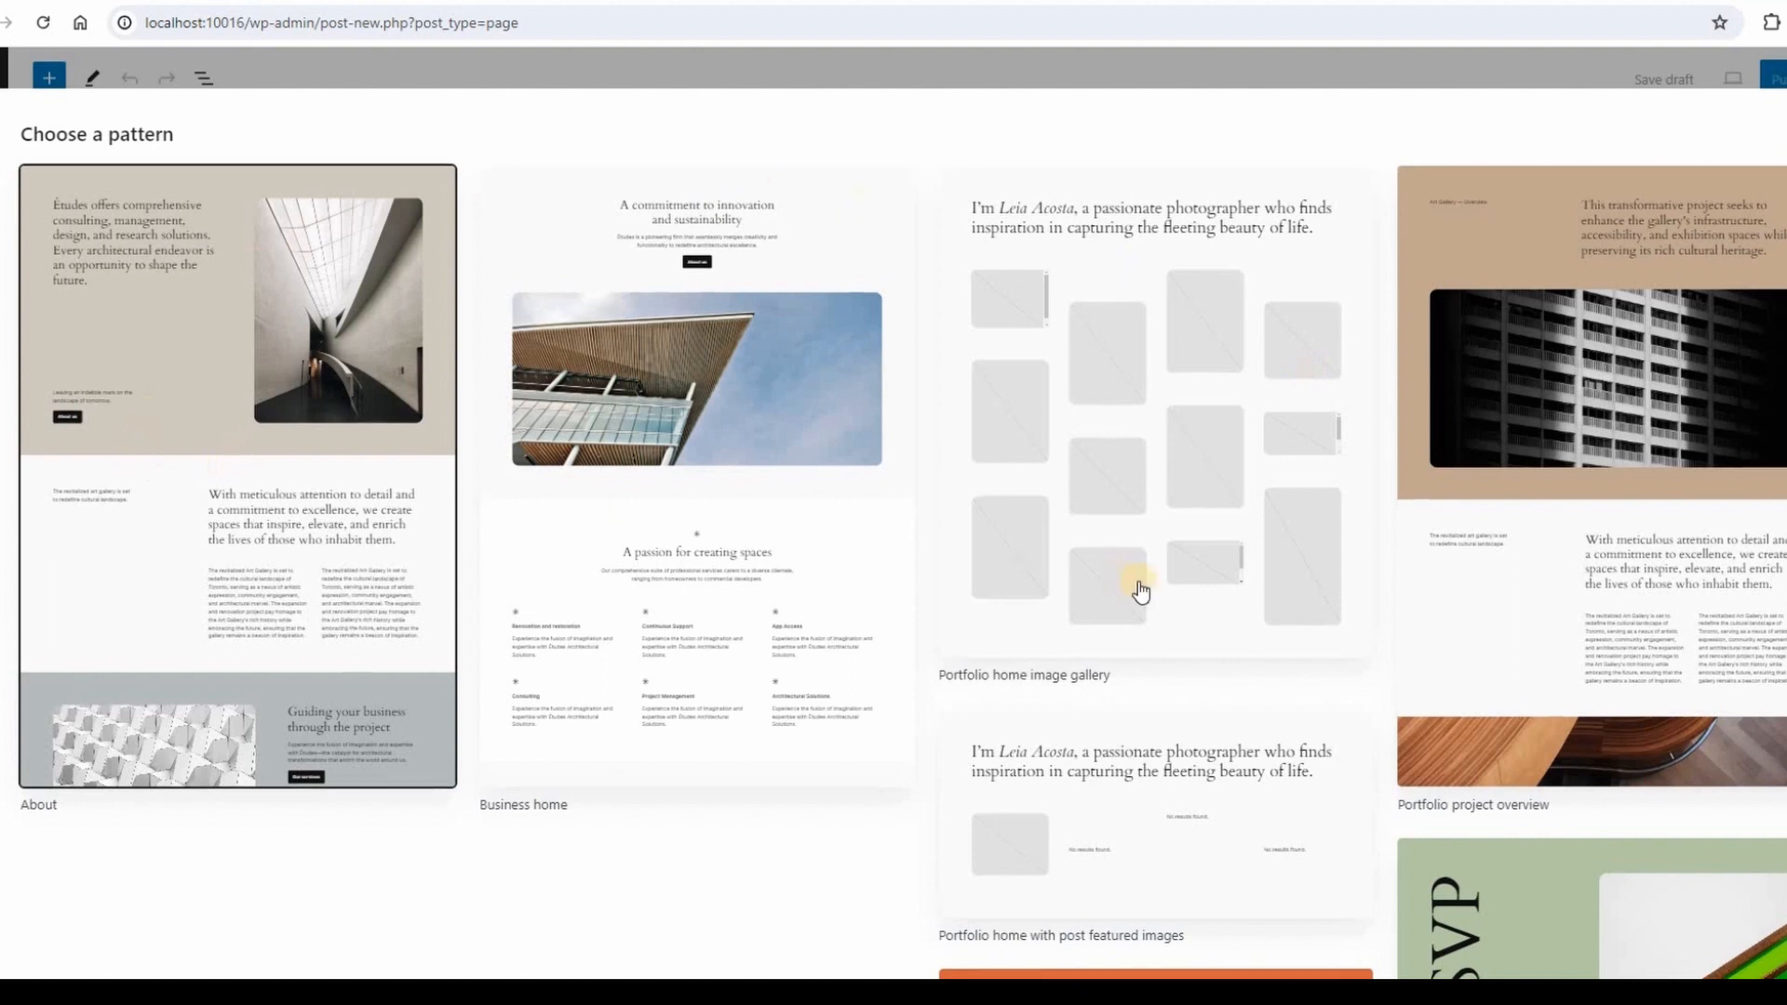
{"action": "scroll", "coordinate": [1141, 592], "scroll_direction": "down", "scroll_amount": 3}
{"action": "scroll", "coordinate": [171, 387], "scroll_direction": "up", "scroll_amount": 3}
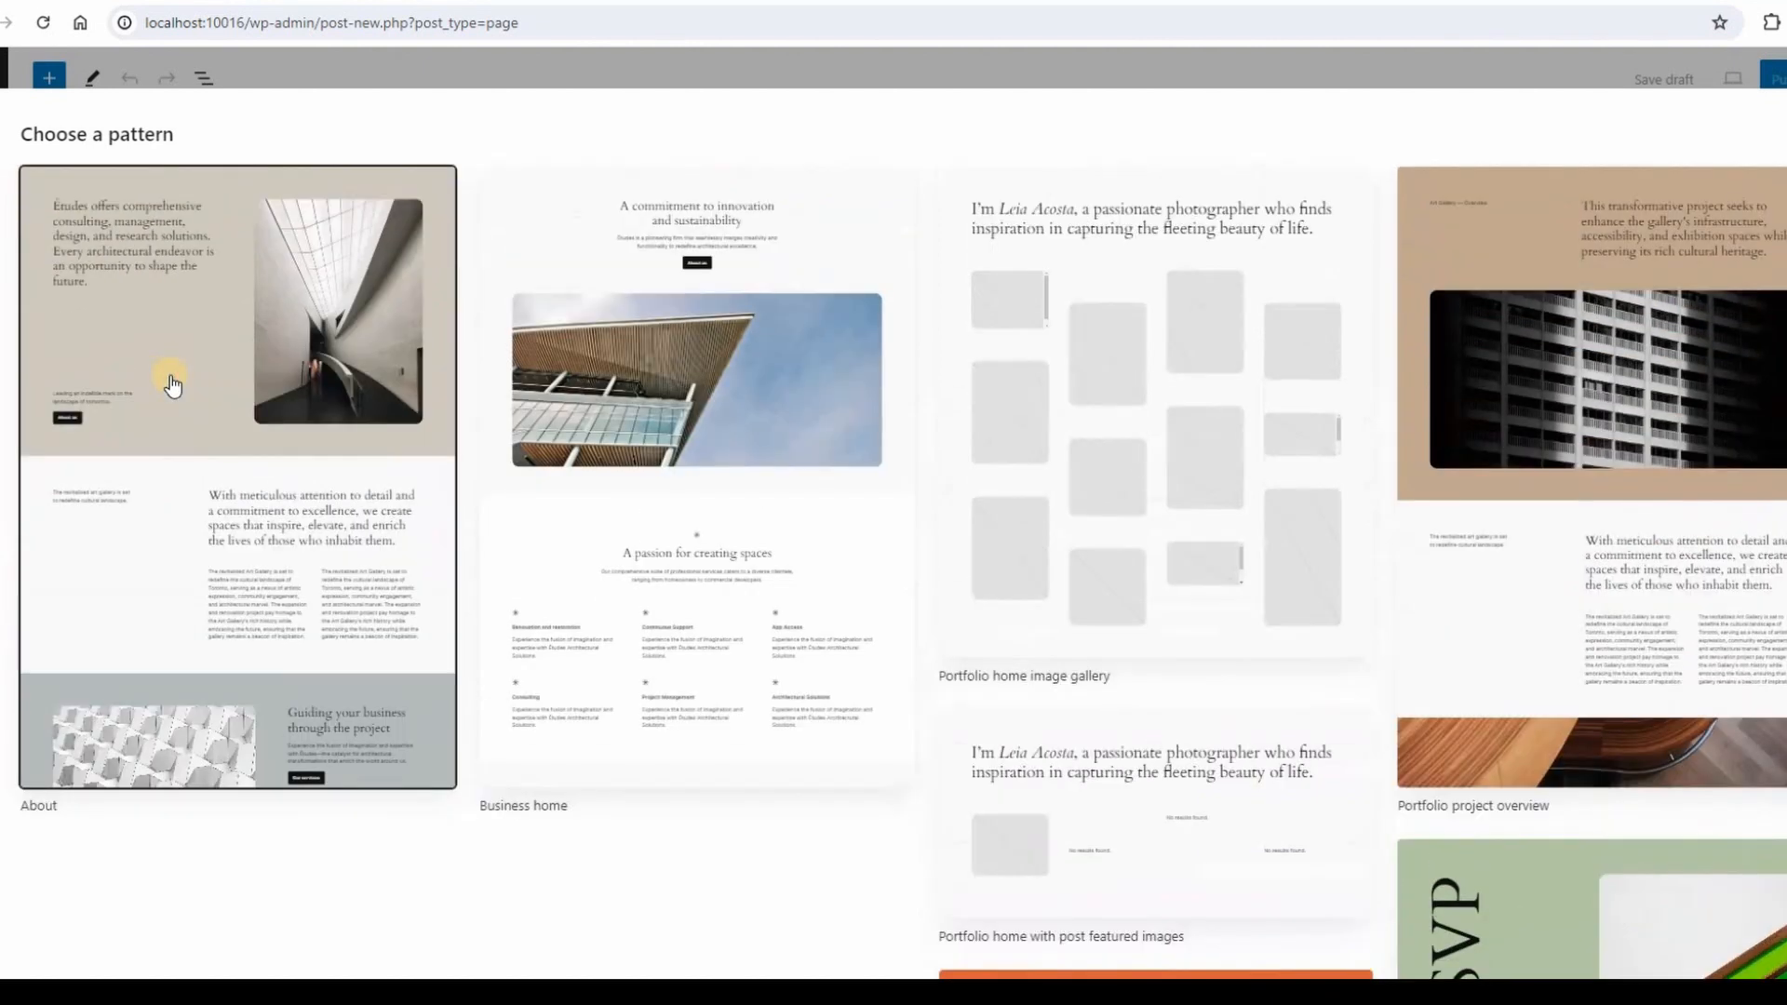
{"action": "left_click", "coordinate": [171, 385]}
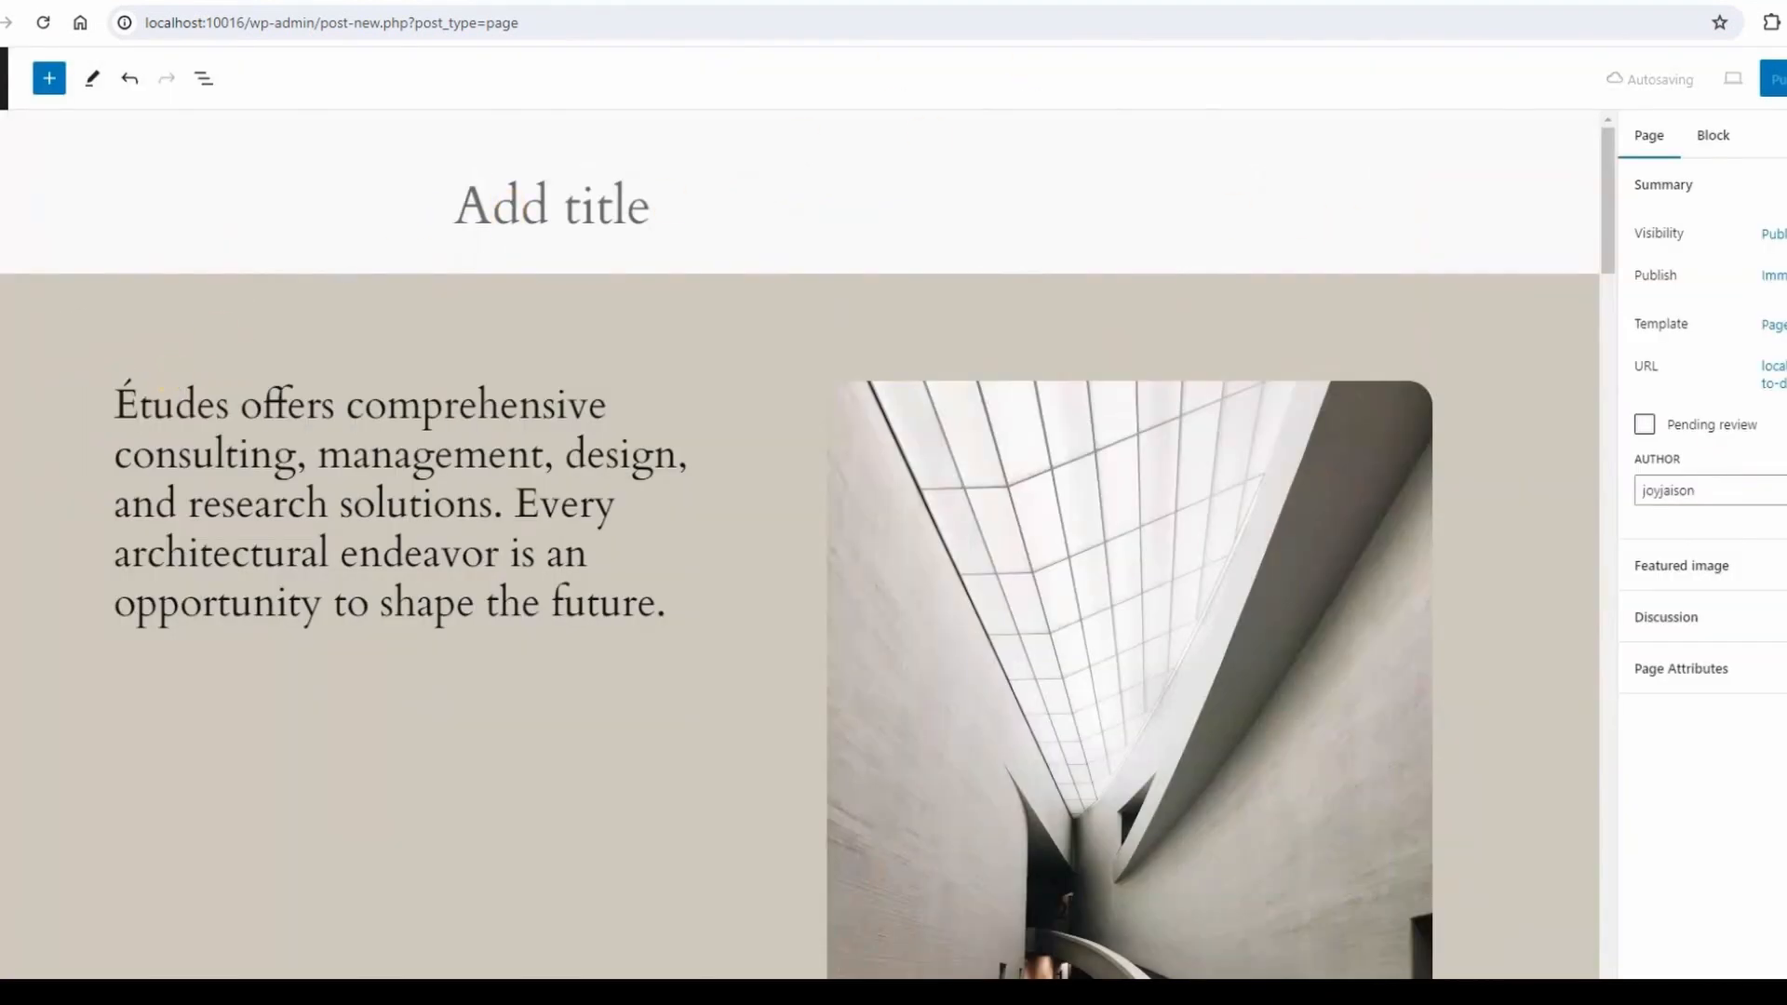
Title the new page 'My First Site'.
{"action": "left_click", "coordinate": [582, 204]}
{"action": "left_click", "coordinate": [521, 210]}
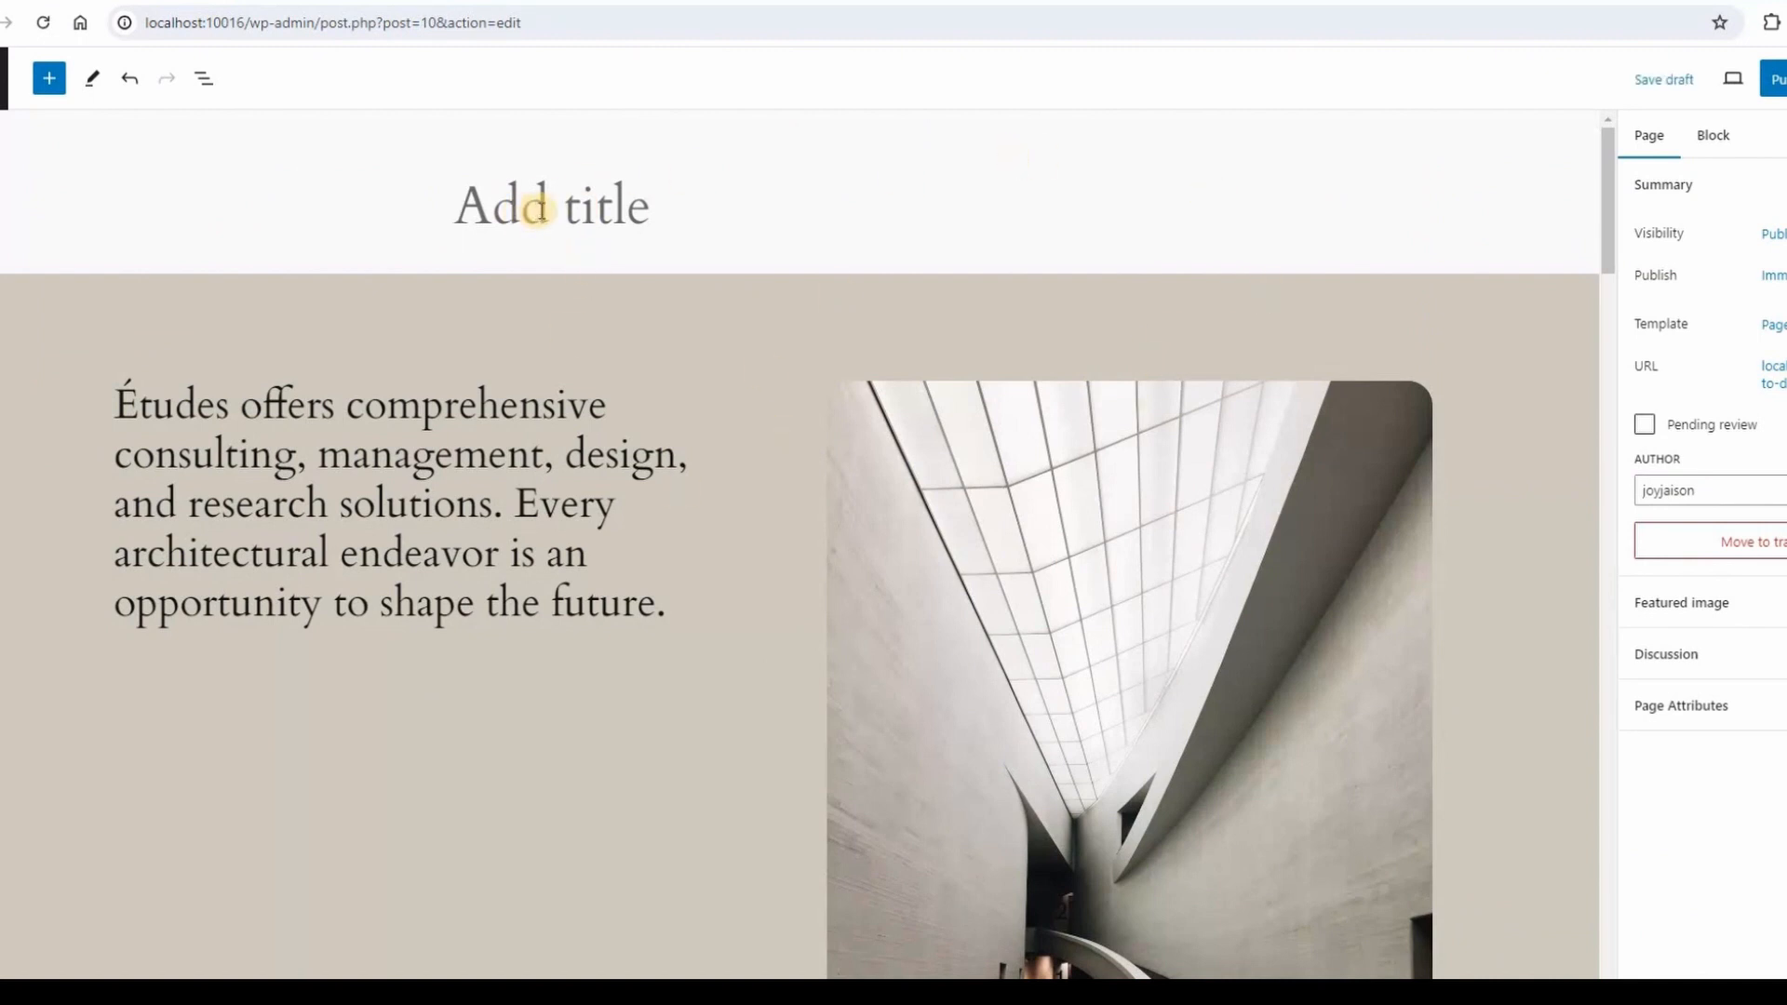
{"action": "type", "text": "My Home"}
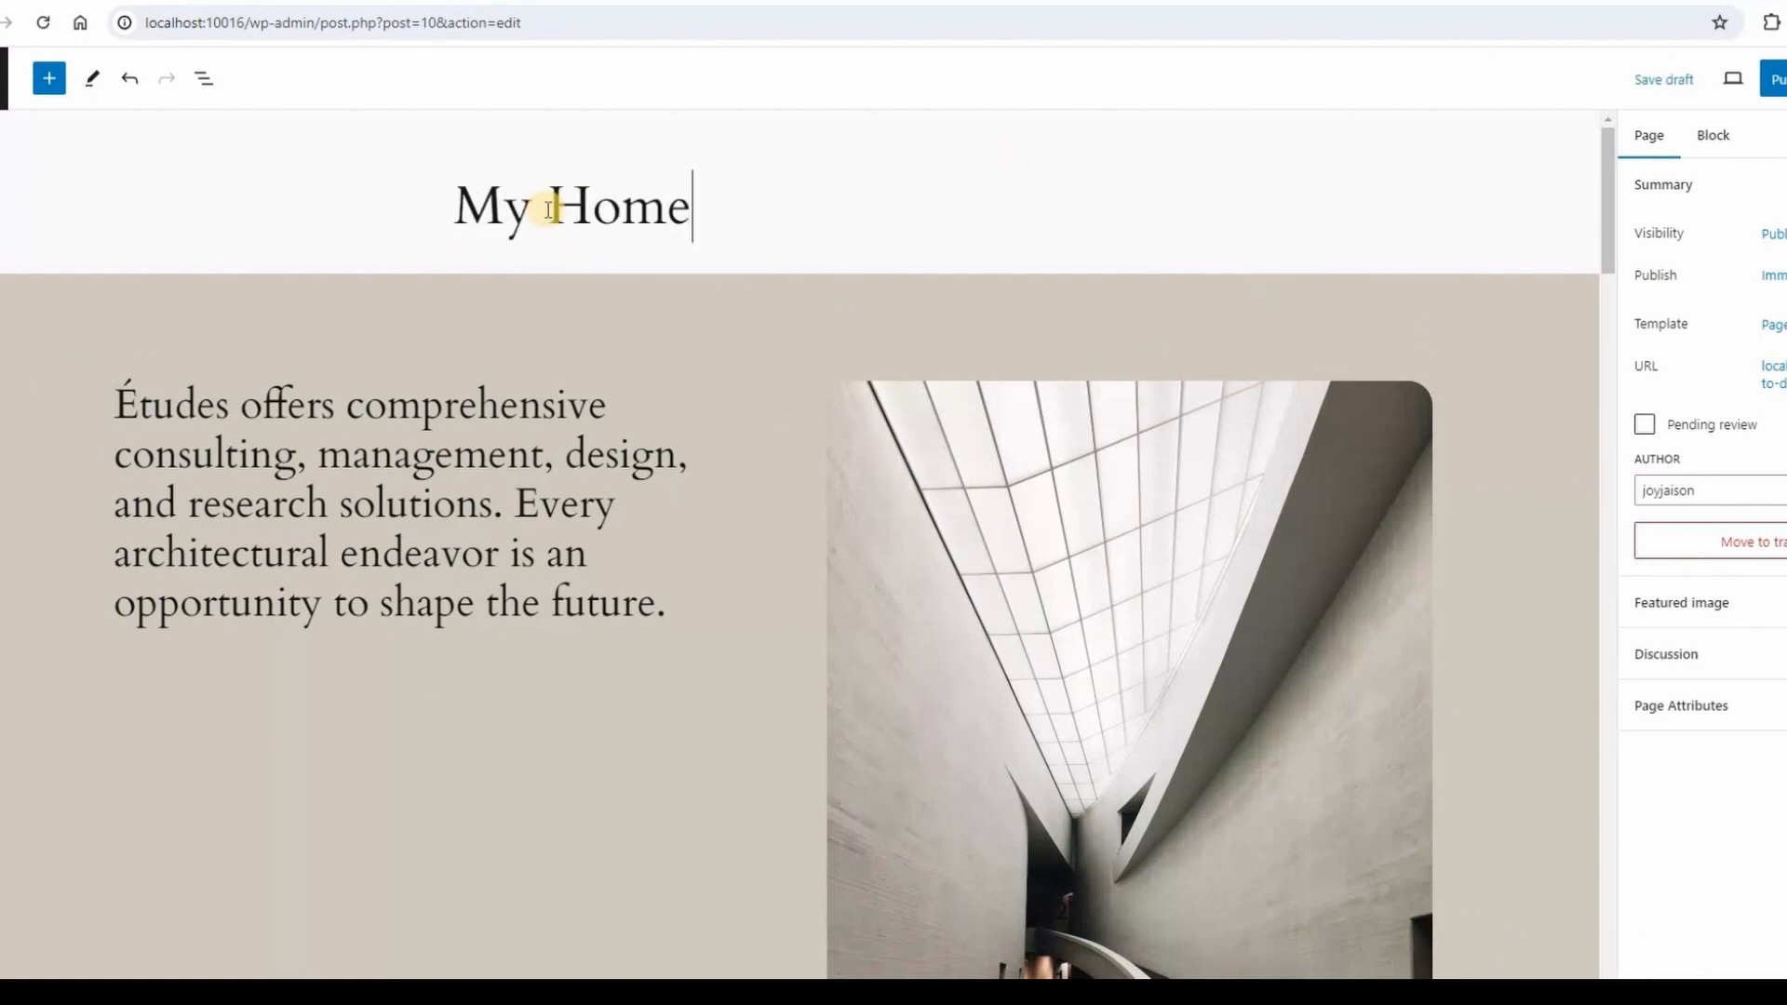
{"action": "key", "text": "BackSpace"}
{"action": "key", "text": "BackSpace"}
{"action": "key", "text": "BackSpace"}
{"action": "key", "text": "BackSpace"}
{"action": "type", "text": "Fi"}
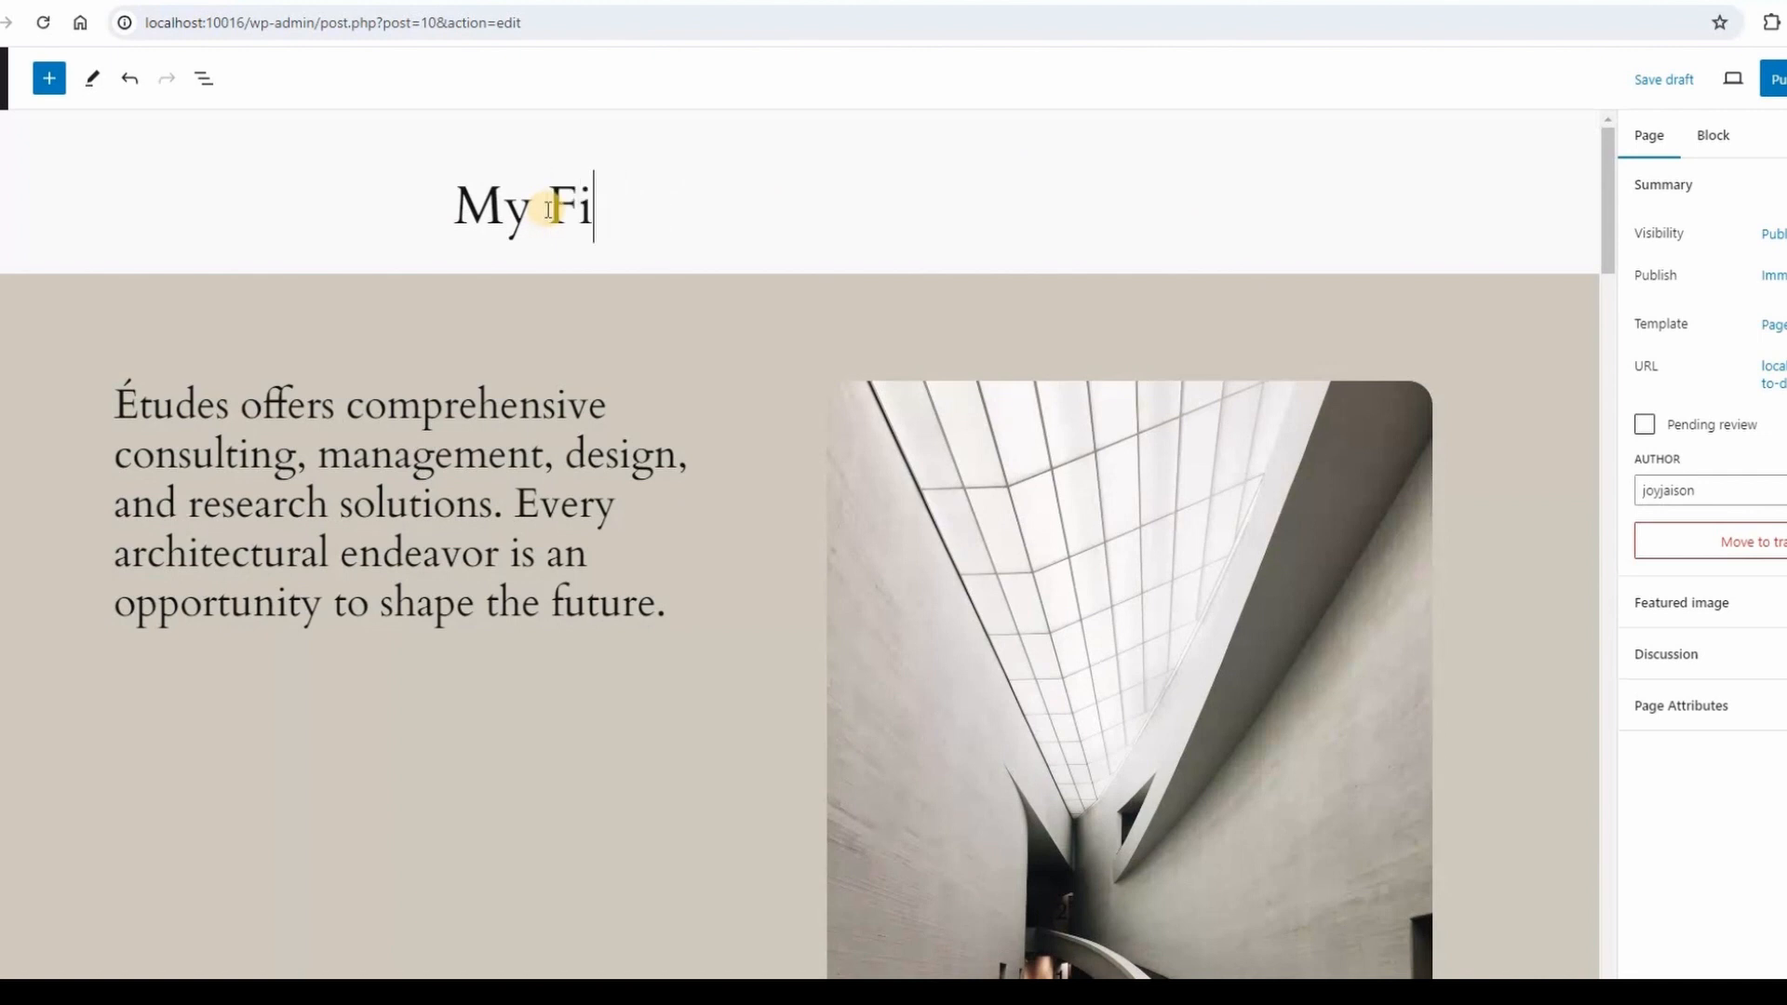
{"action": "type", "text": "rstSite"}
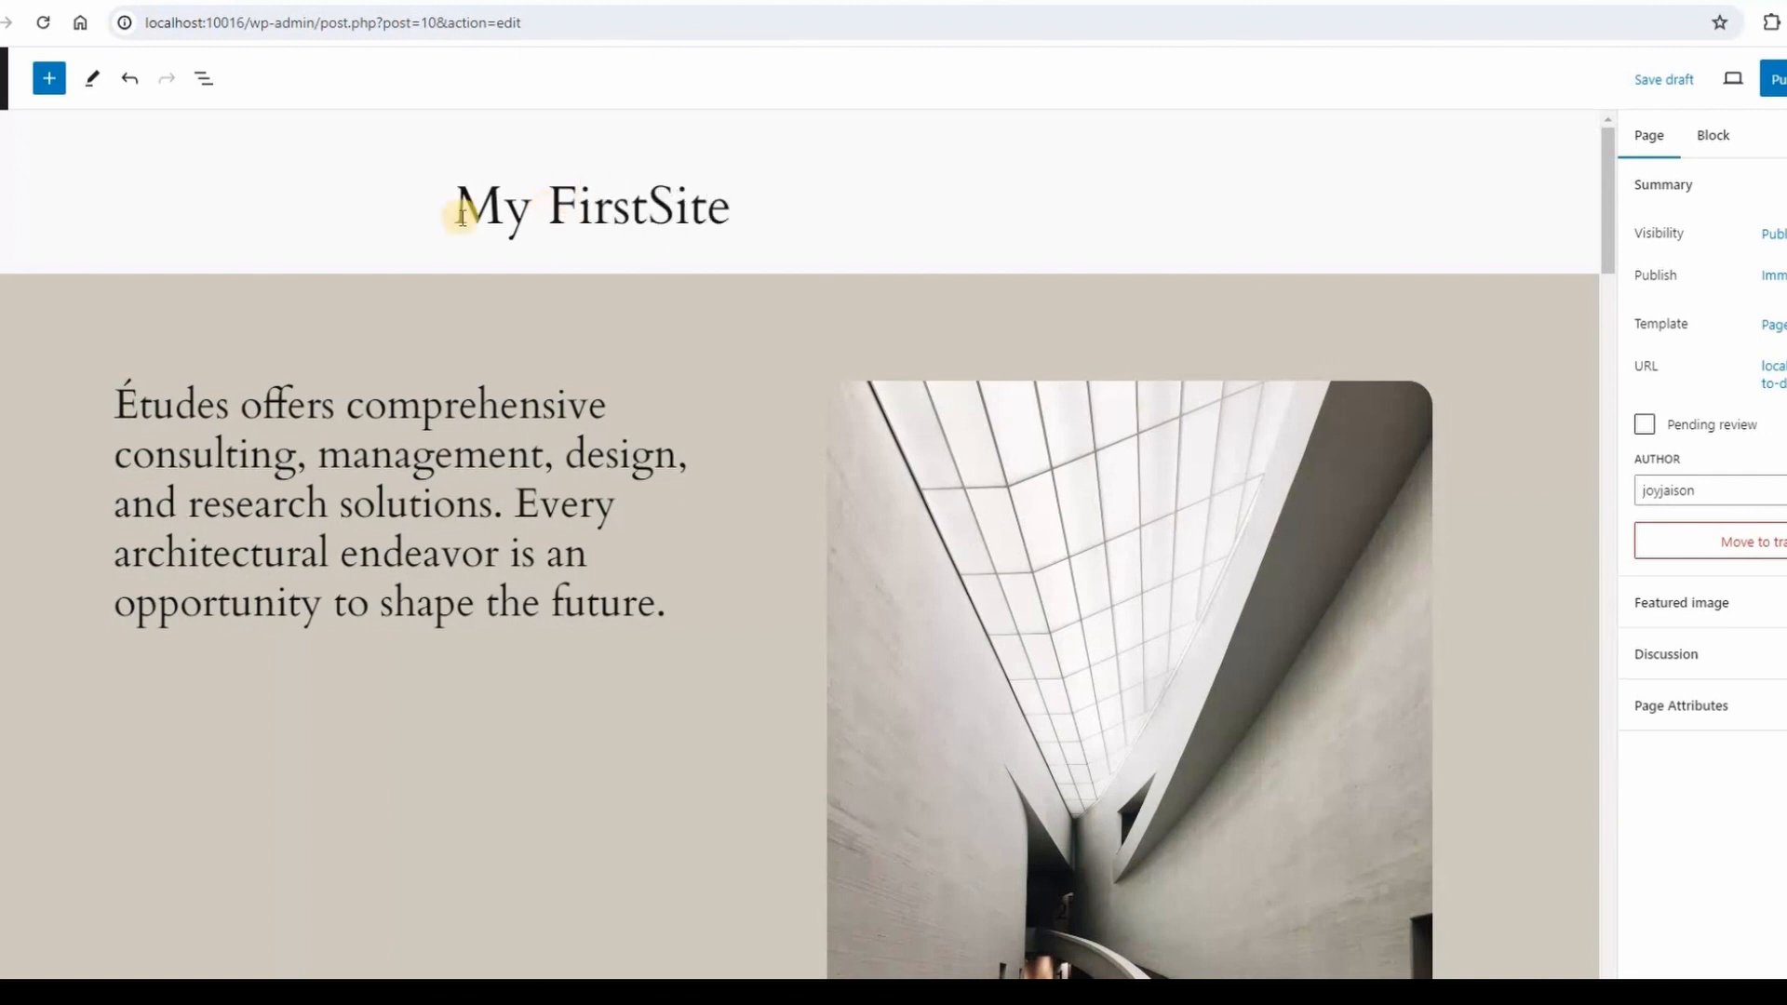
{"action": "left_click", "coordinate": [649, 206]}
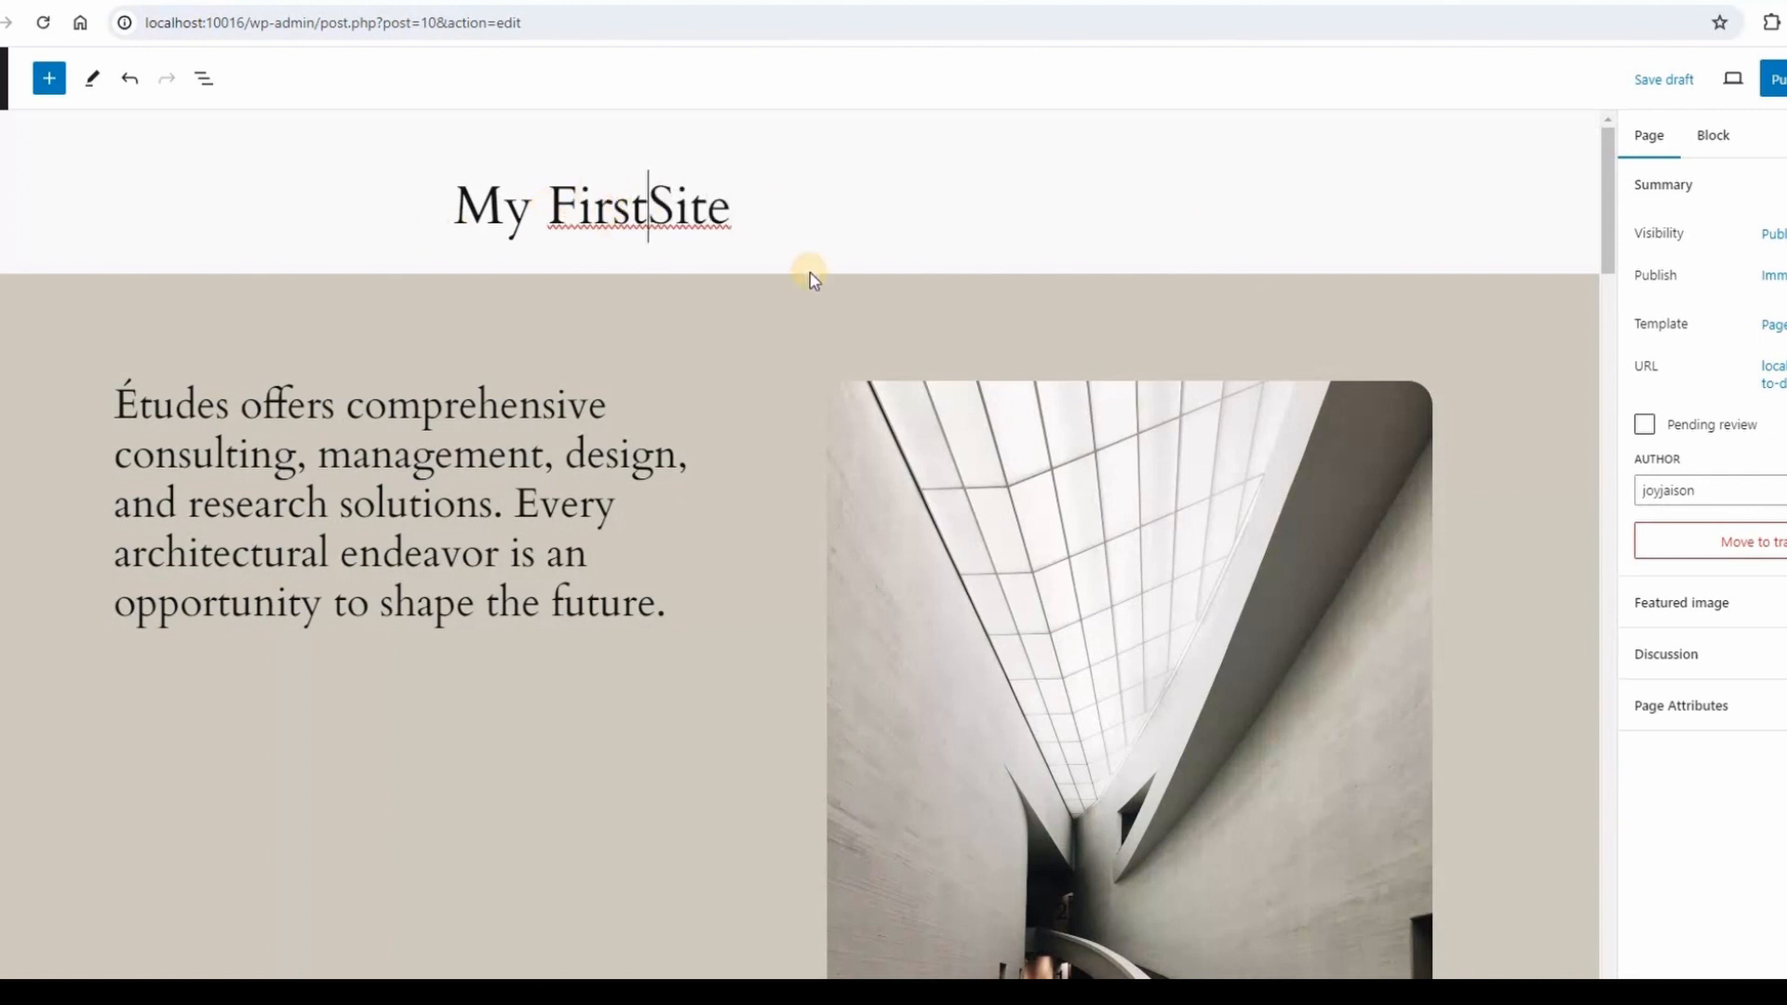
Publish My First Site and reload the site's front end to see it in the navigation.
{"action": "left_click", "coordinate": [1774, 79]}
{"action": "left_click", "coordinate": [1698, 80]}
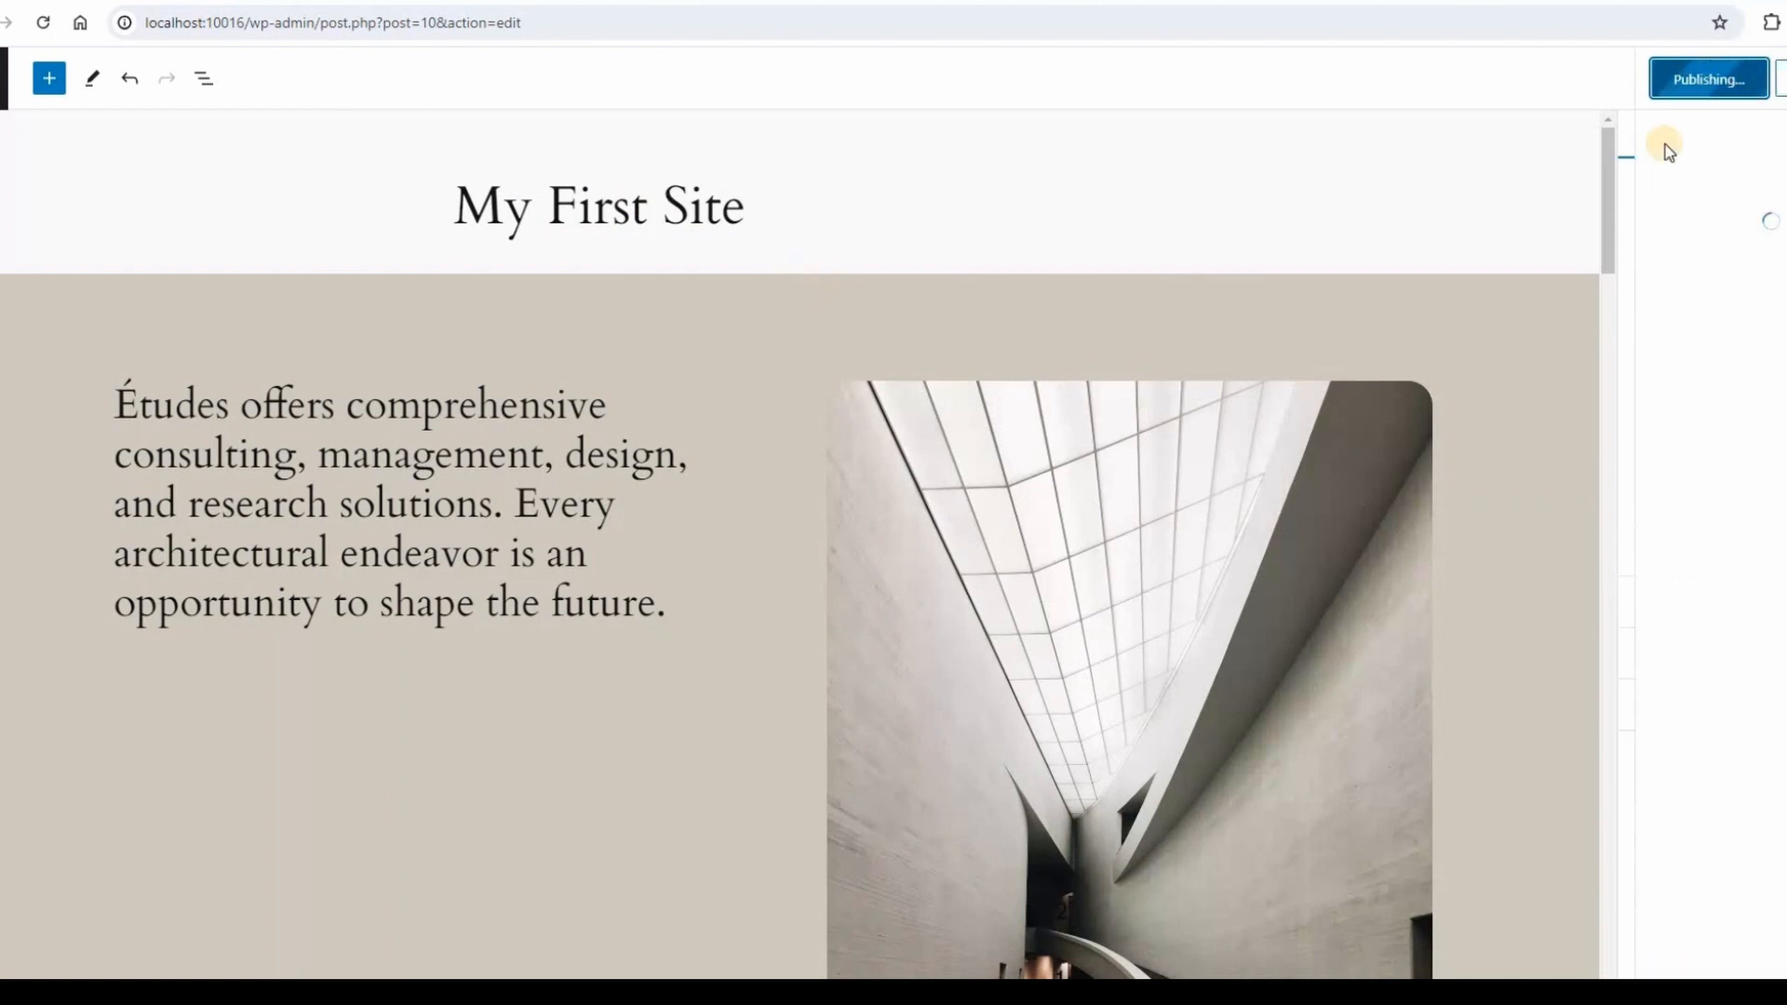
{"action": "left_click", "coordinate": [314, 2]}
{"action": "left_click", "coordinate": [110, 38]}
{"action": "left_click", "coordinate": [43, 21]}
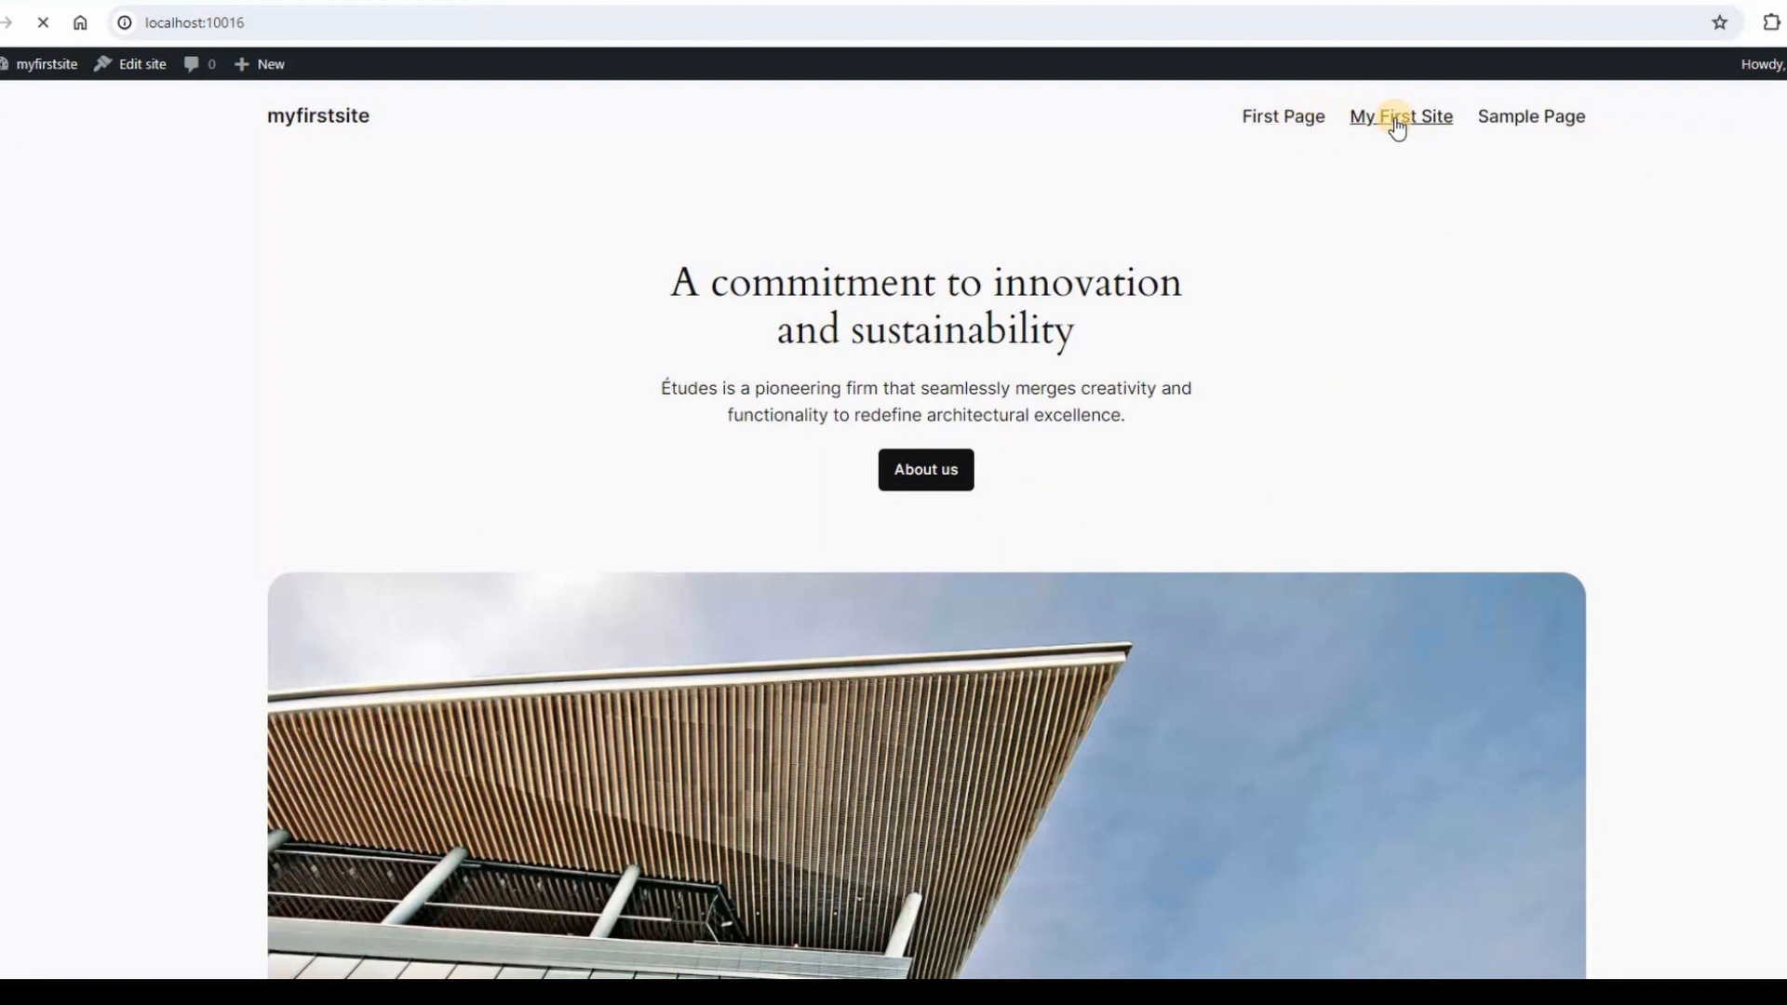
Open My First Site from the site navigation, browse it, then go back to the admin pages.
{"action": "left_click", "coordinate": [1396, 129]}
{"action": "left_click_drag", "start_coordinate": [990, 351], "coordinate": [782, 331]}
{"action": "scroll", "coordinate": [787, 651], "scroll_direction": "down", "scroll_amount": 8}
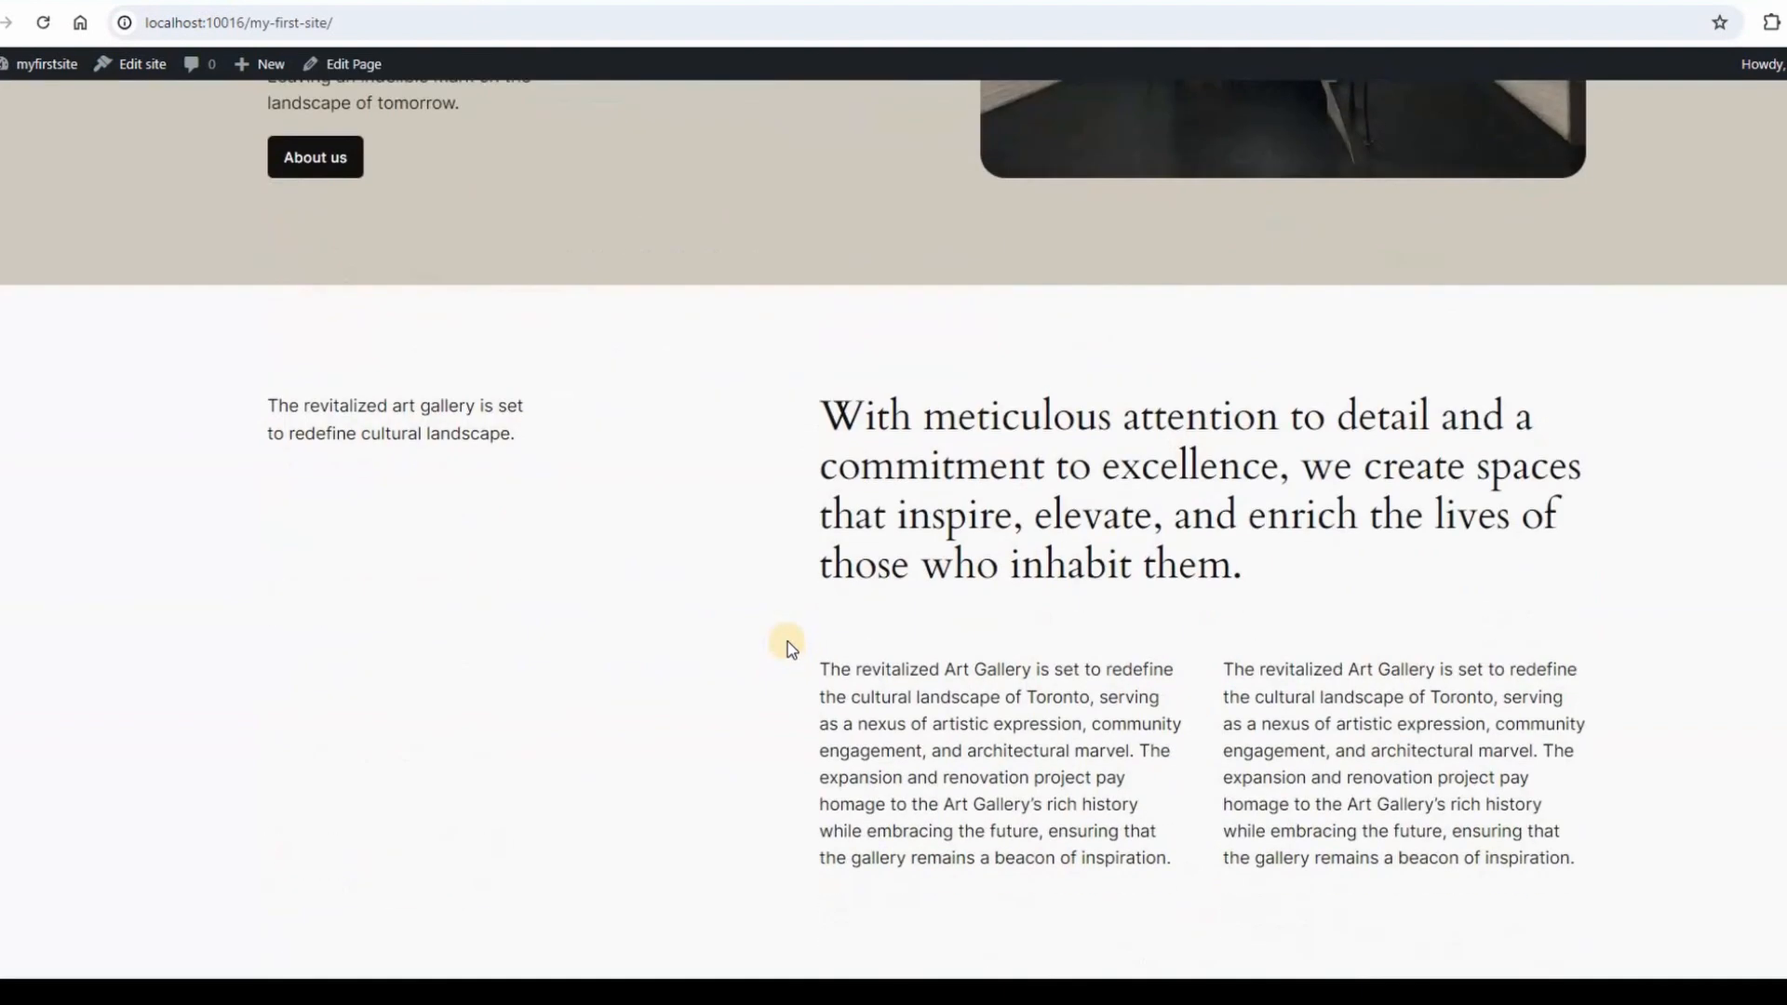
{"action": "scroll", "coordinate": [787, 640], "scroll_direction": "up", "scroll_amount": 8}
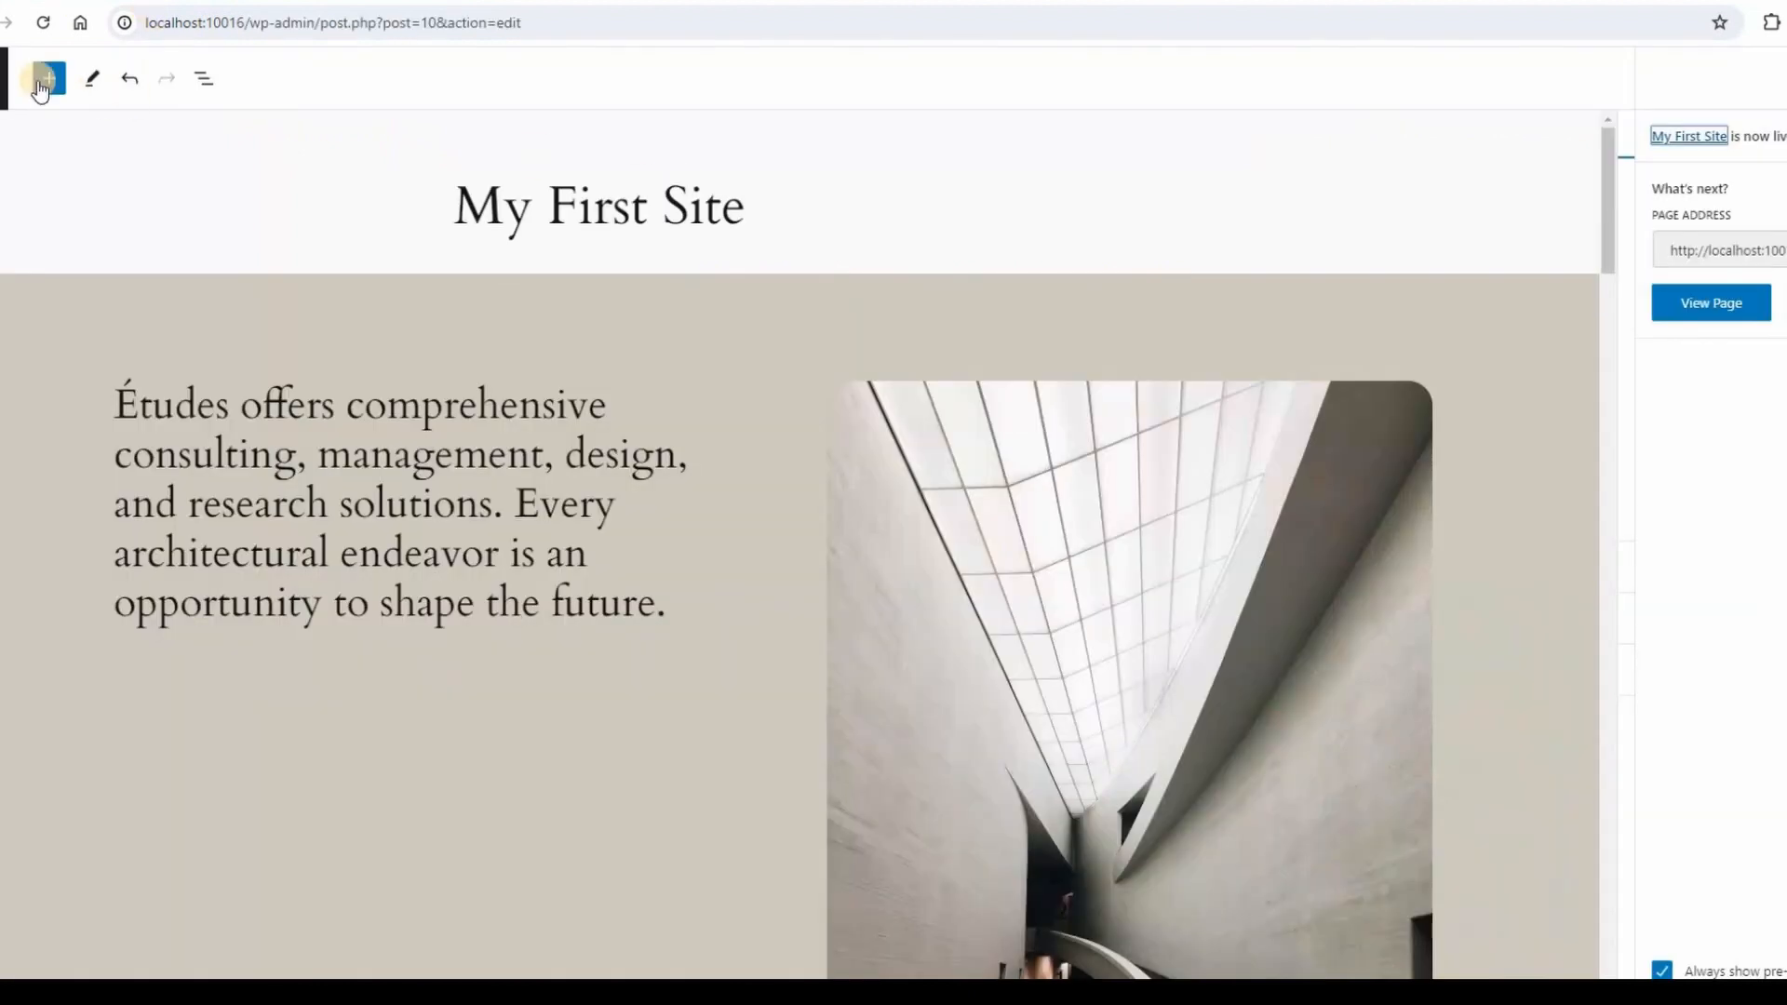
{"action": "left_click", "coordinate": [2, 79]}
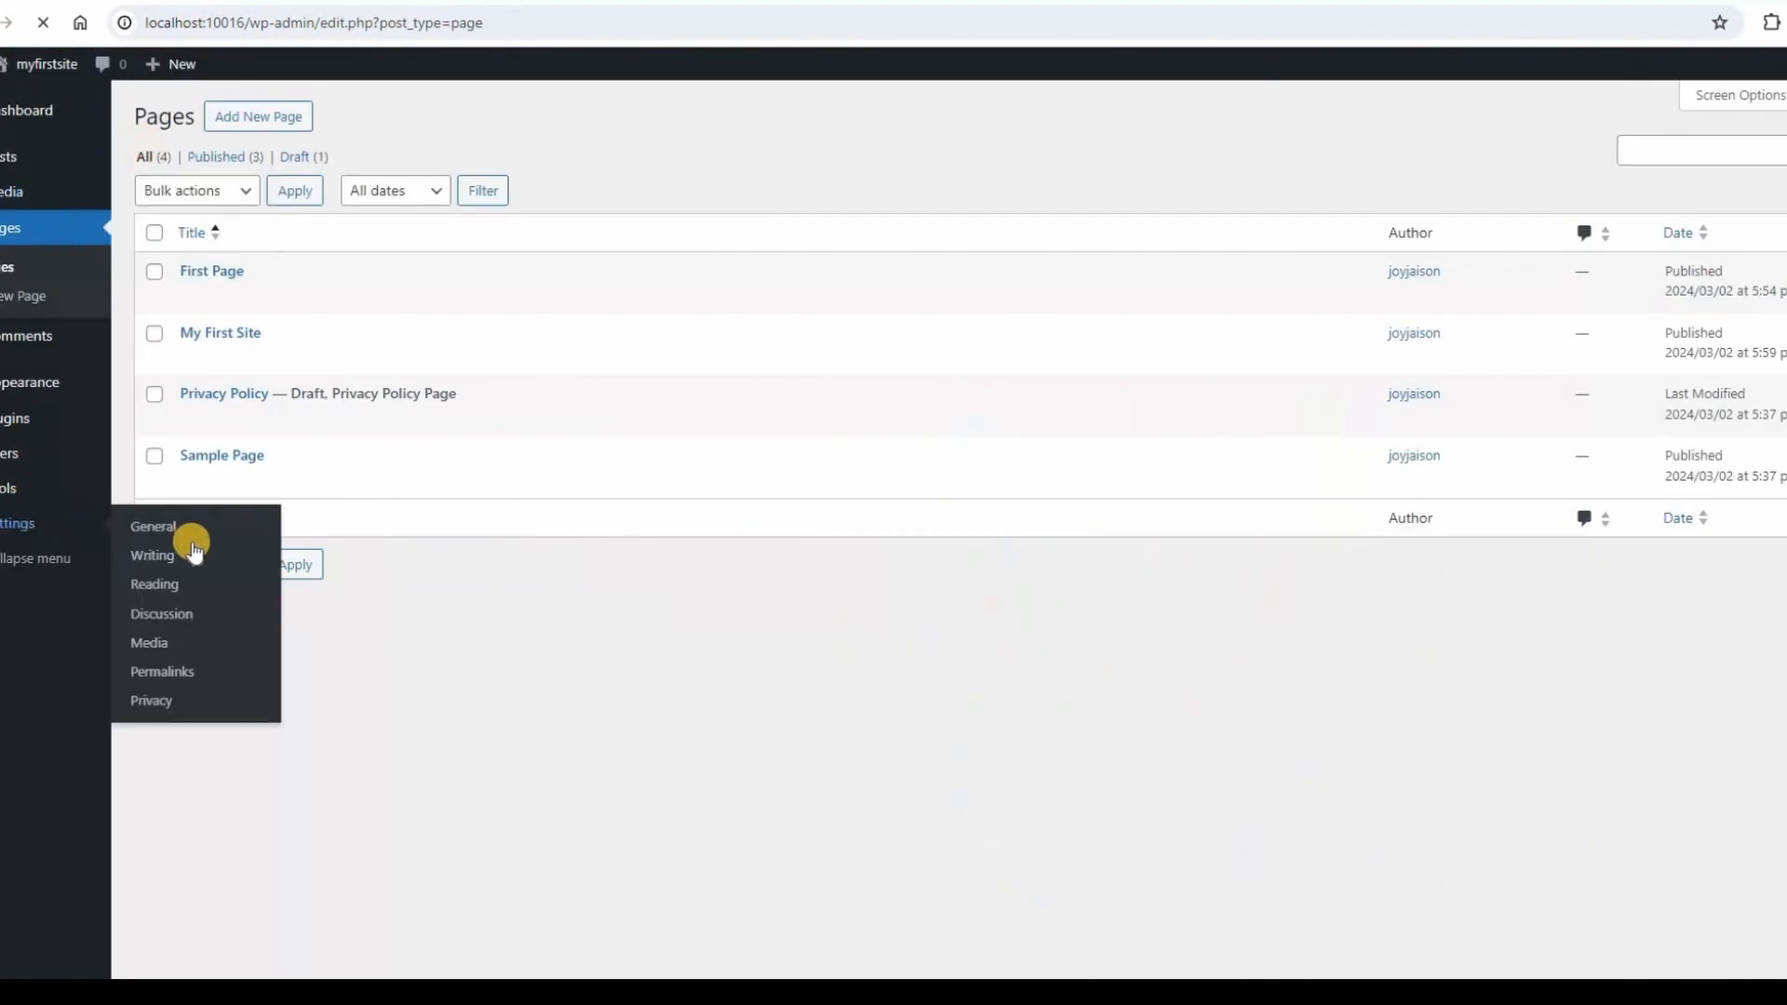
In Reading settings, make the static page My First Site the homepage and save.
{"action": "left_click", "coordinate": [183, 583]}
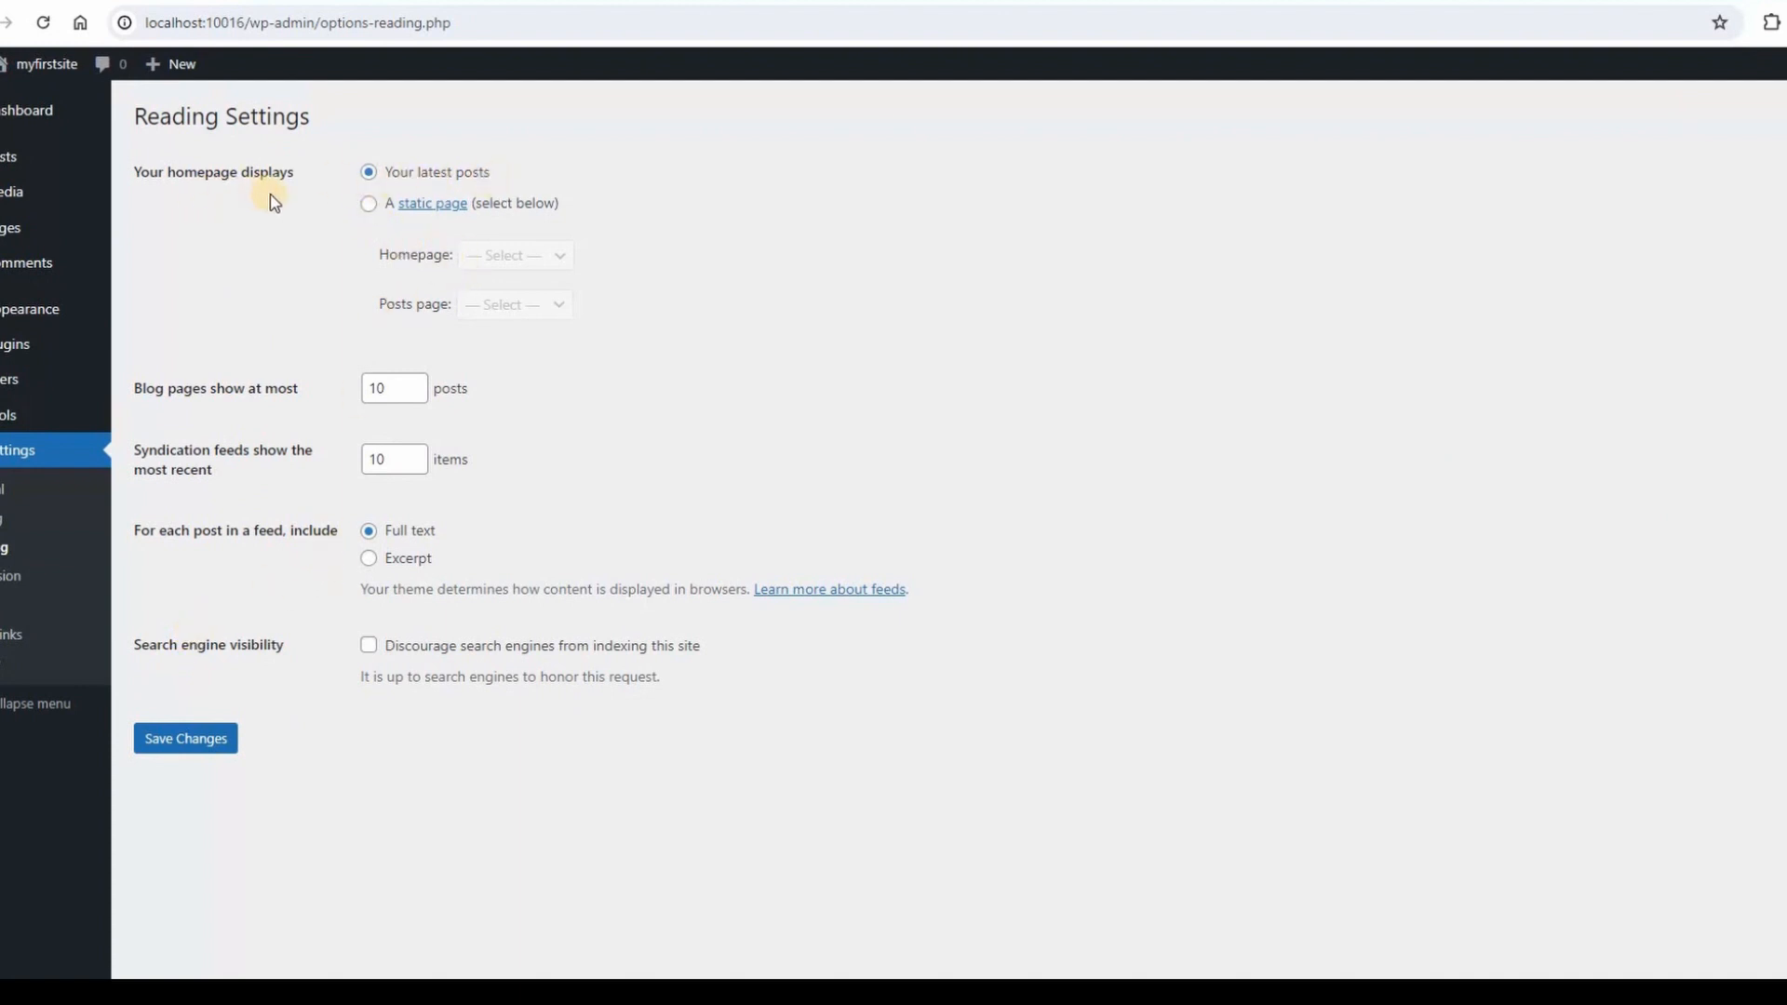
{"action": "left_click", "coordinate": [365, 205]}
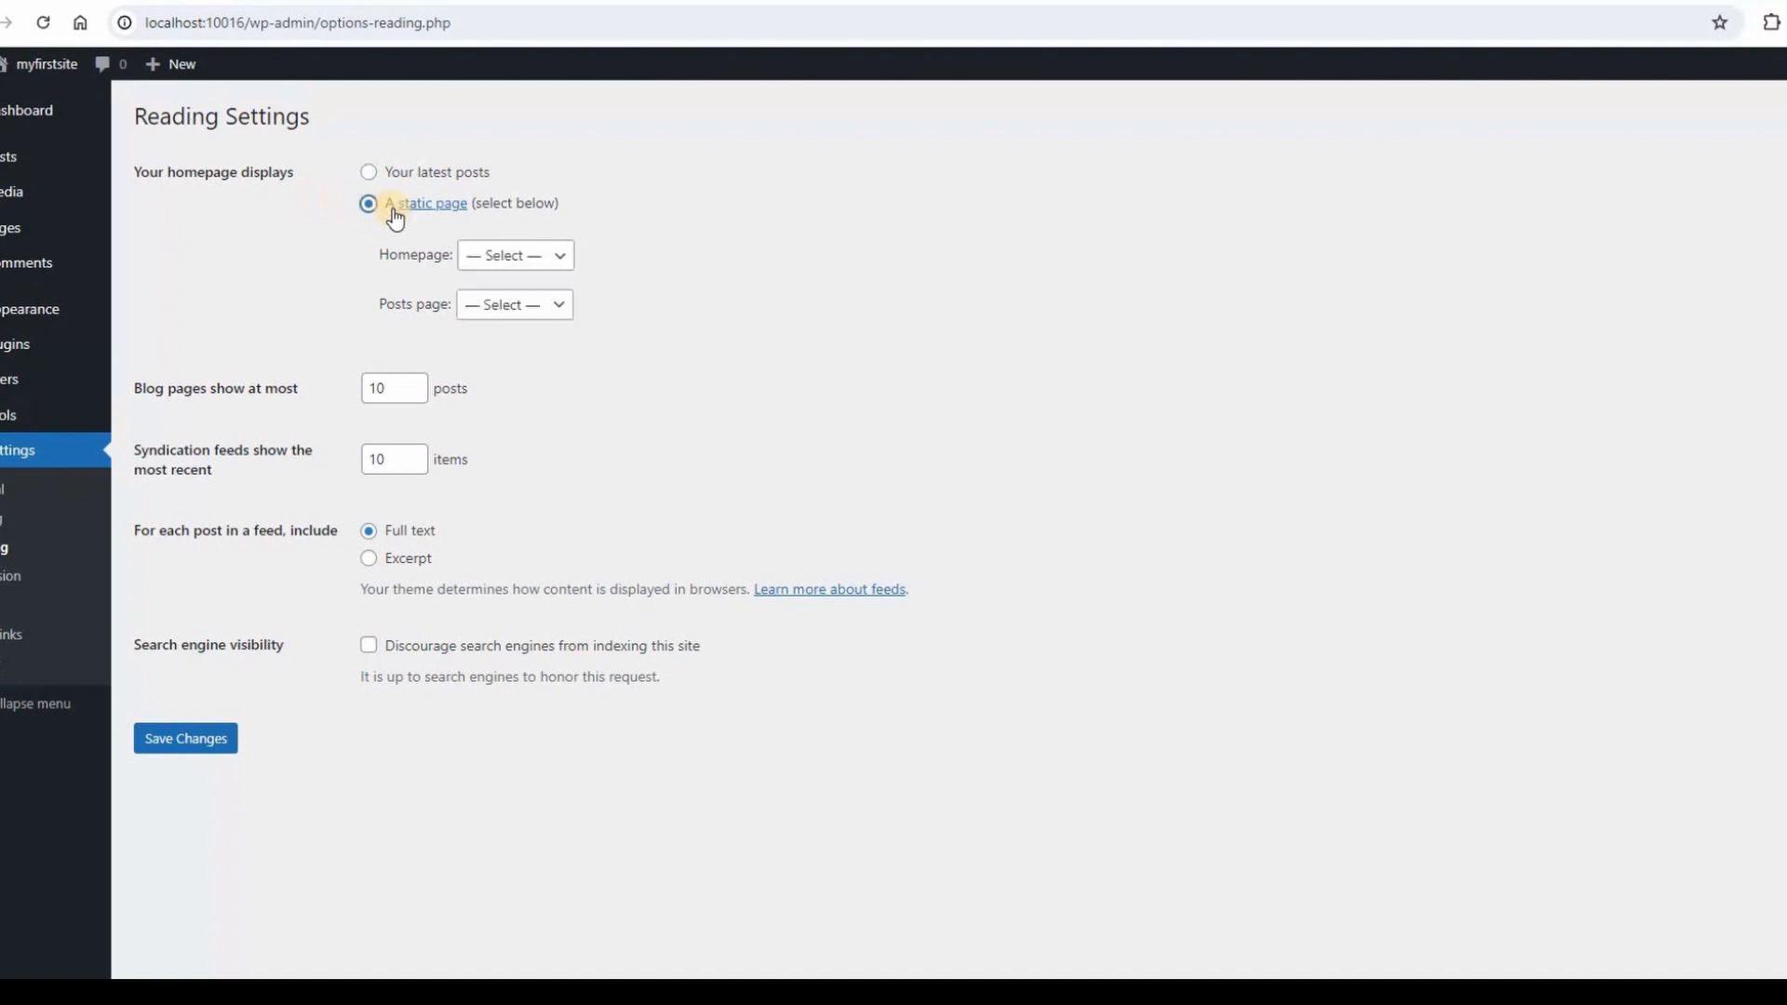
{"action": "left_click", "coordinate": [565, 263]}
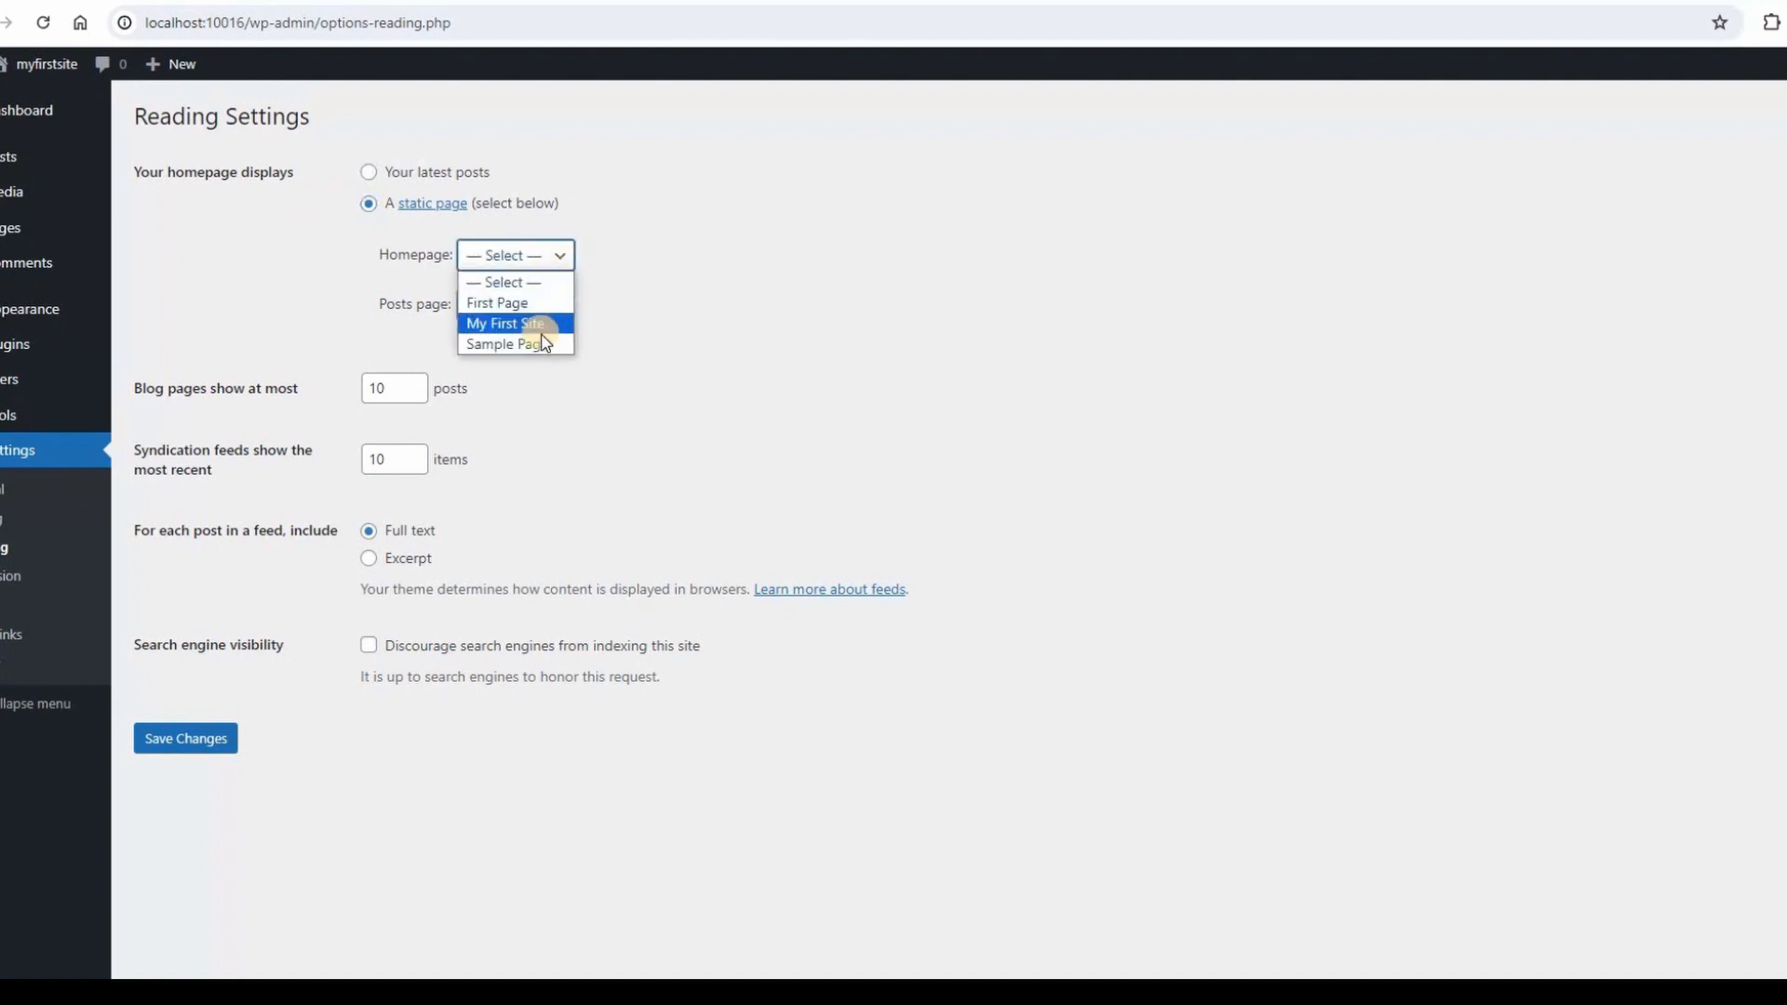
{"action": "left_click", "coordinate": [538, 322]}
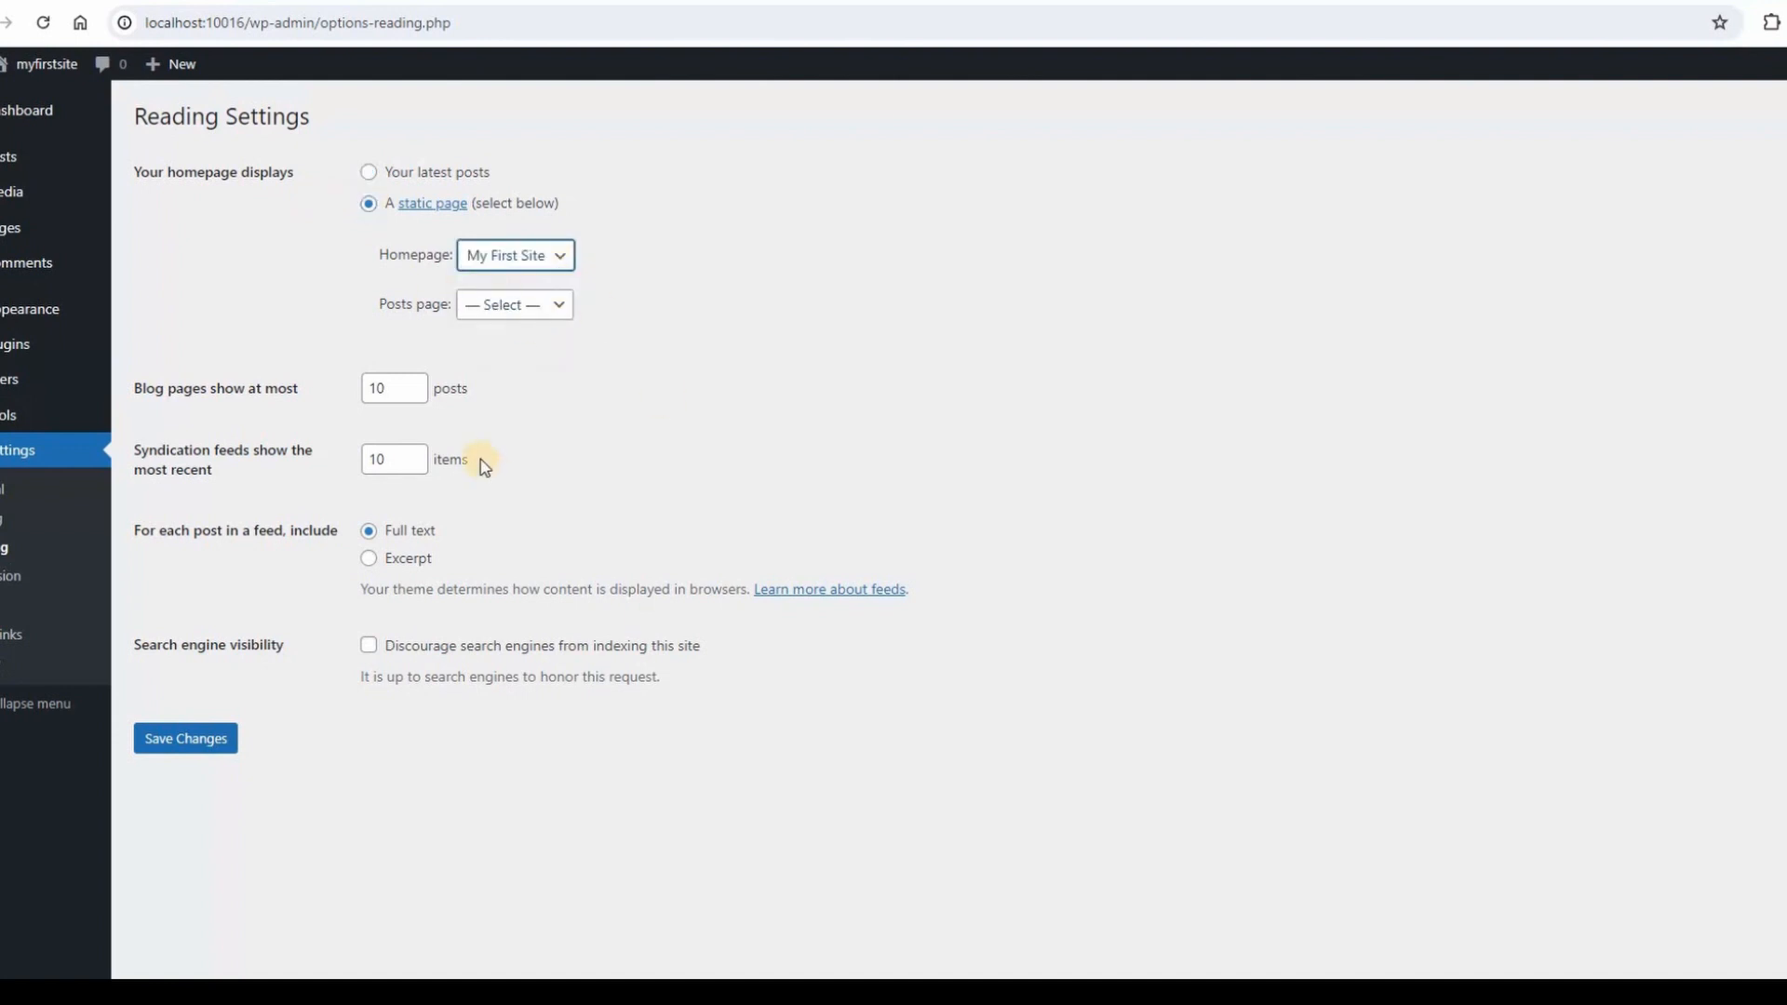
{"action": "left_click", "coordinate": [182, 747]}
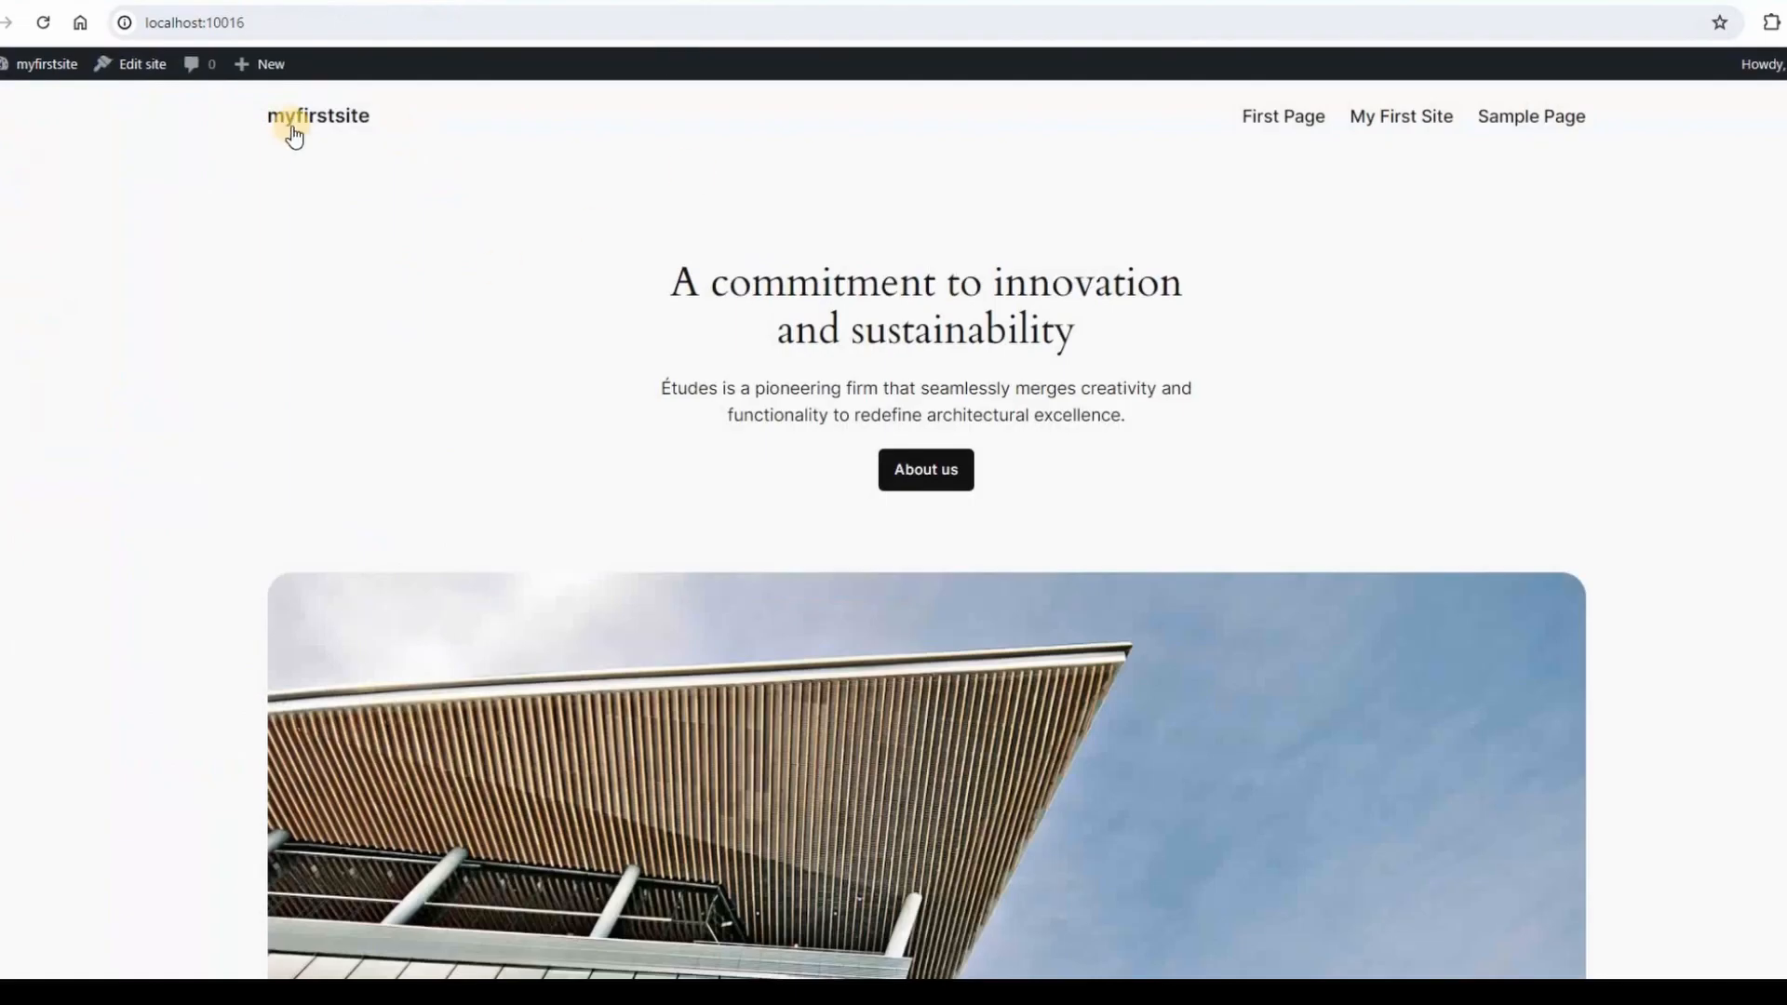
Confirm the reloaded home page shows My First Site, then stop myfirstsite in Local.
{"action": "left_click", "coordinate": [293, 126]}
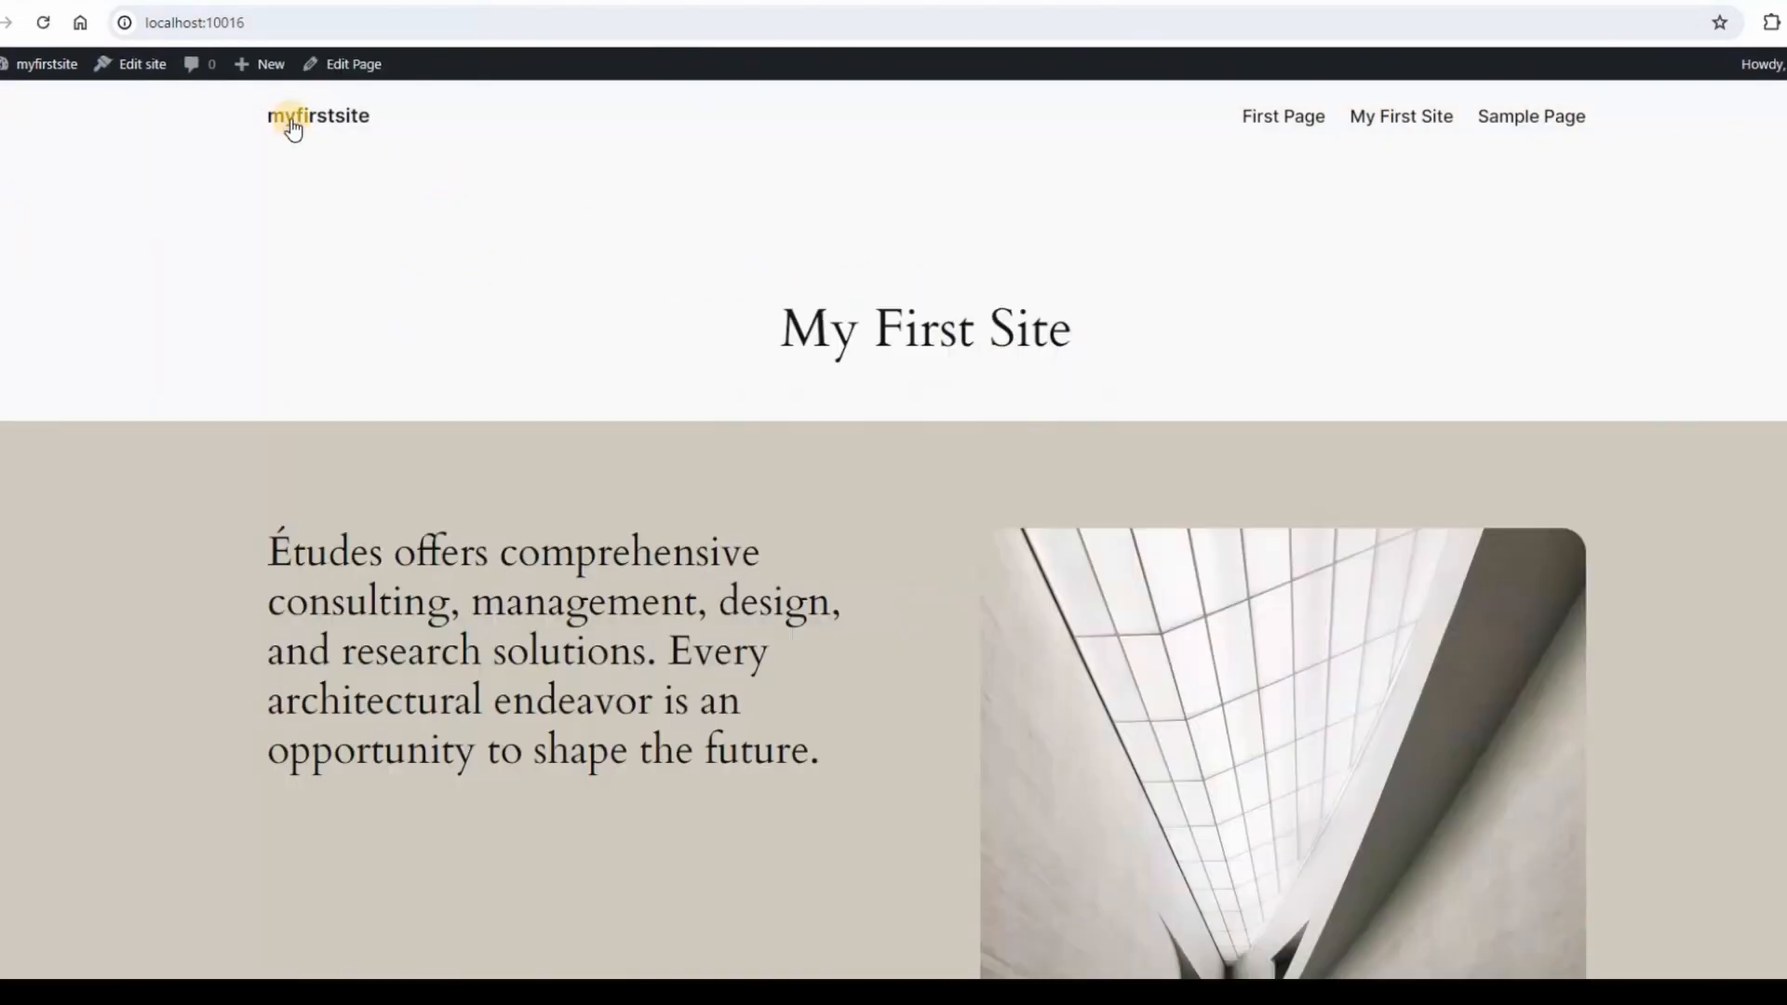
{"action": "triple_click", "coordinate": [1150, 335]}
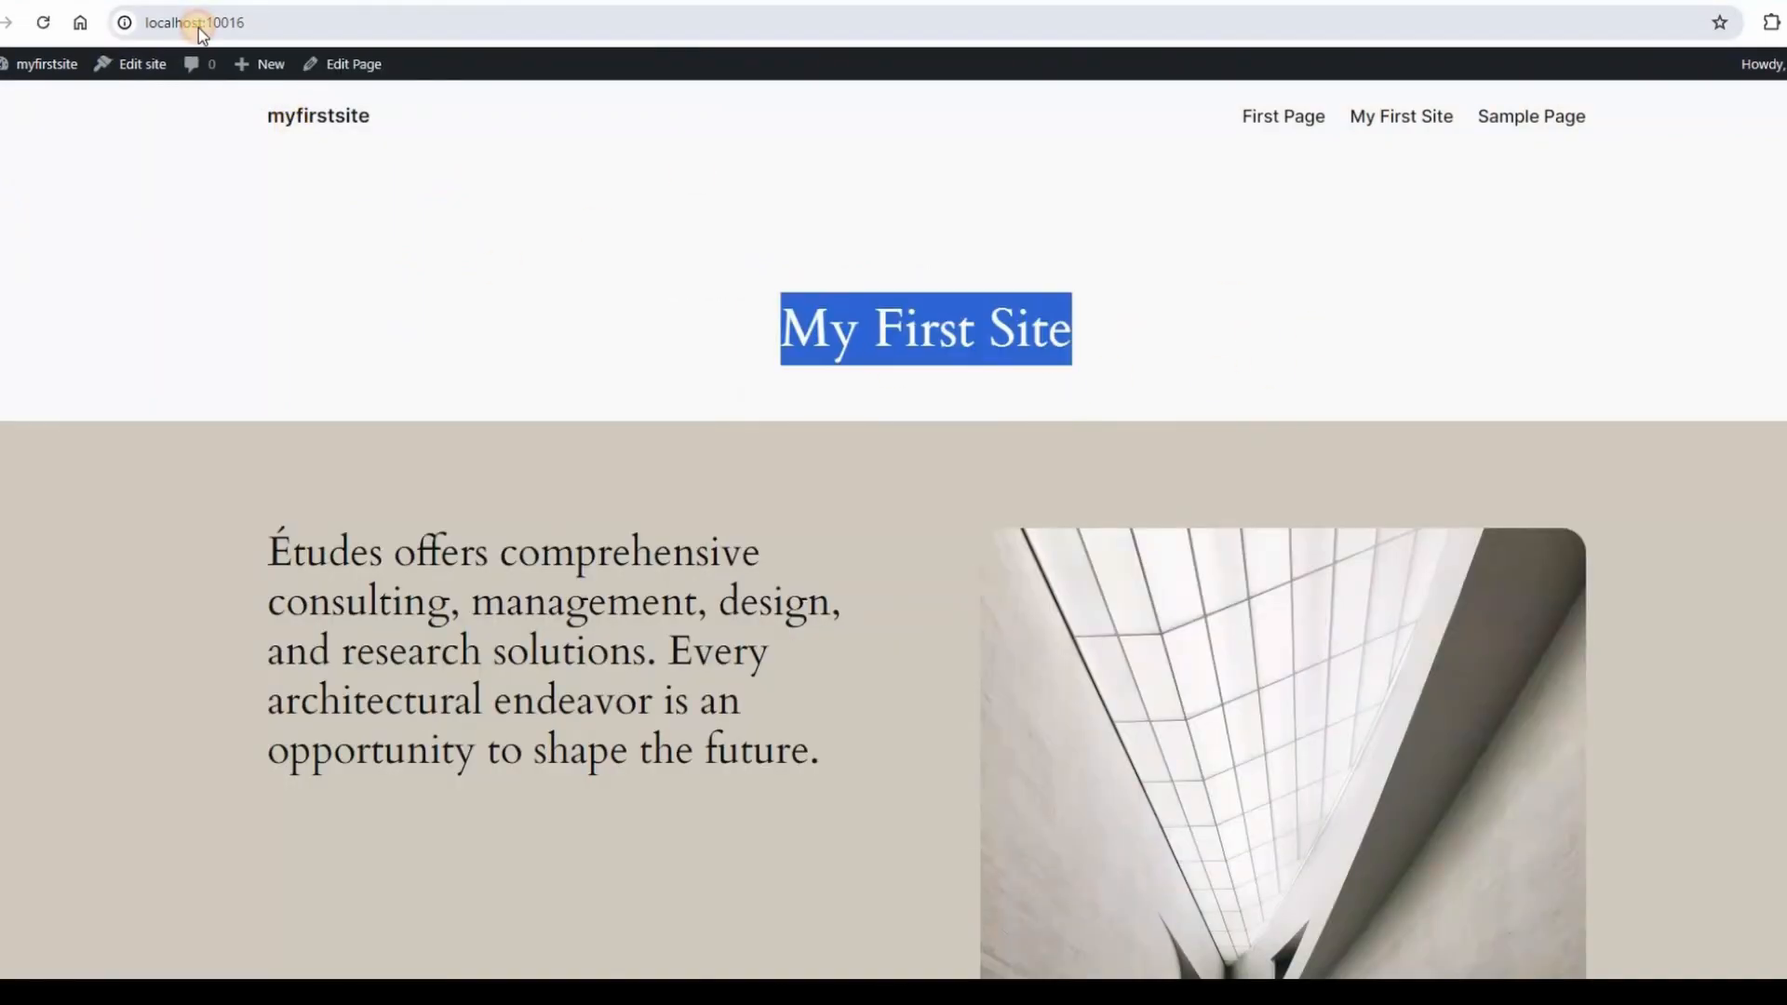
{"action": "left_click", "coordinate": [190, 22]}
{"action": "key", "text": "Return"}
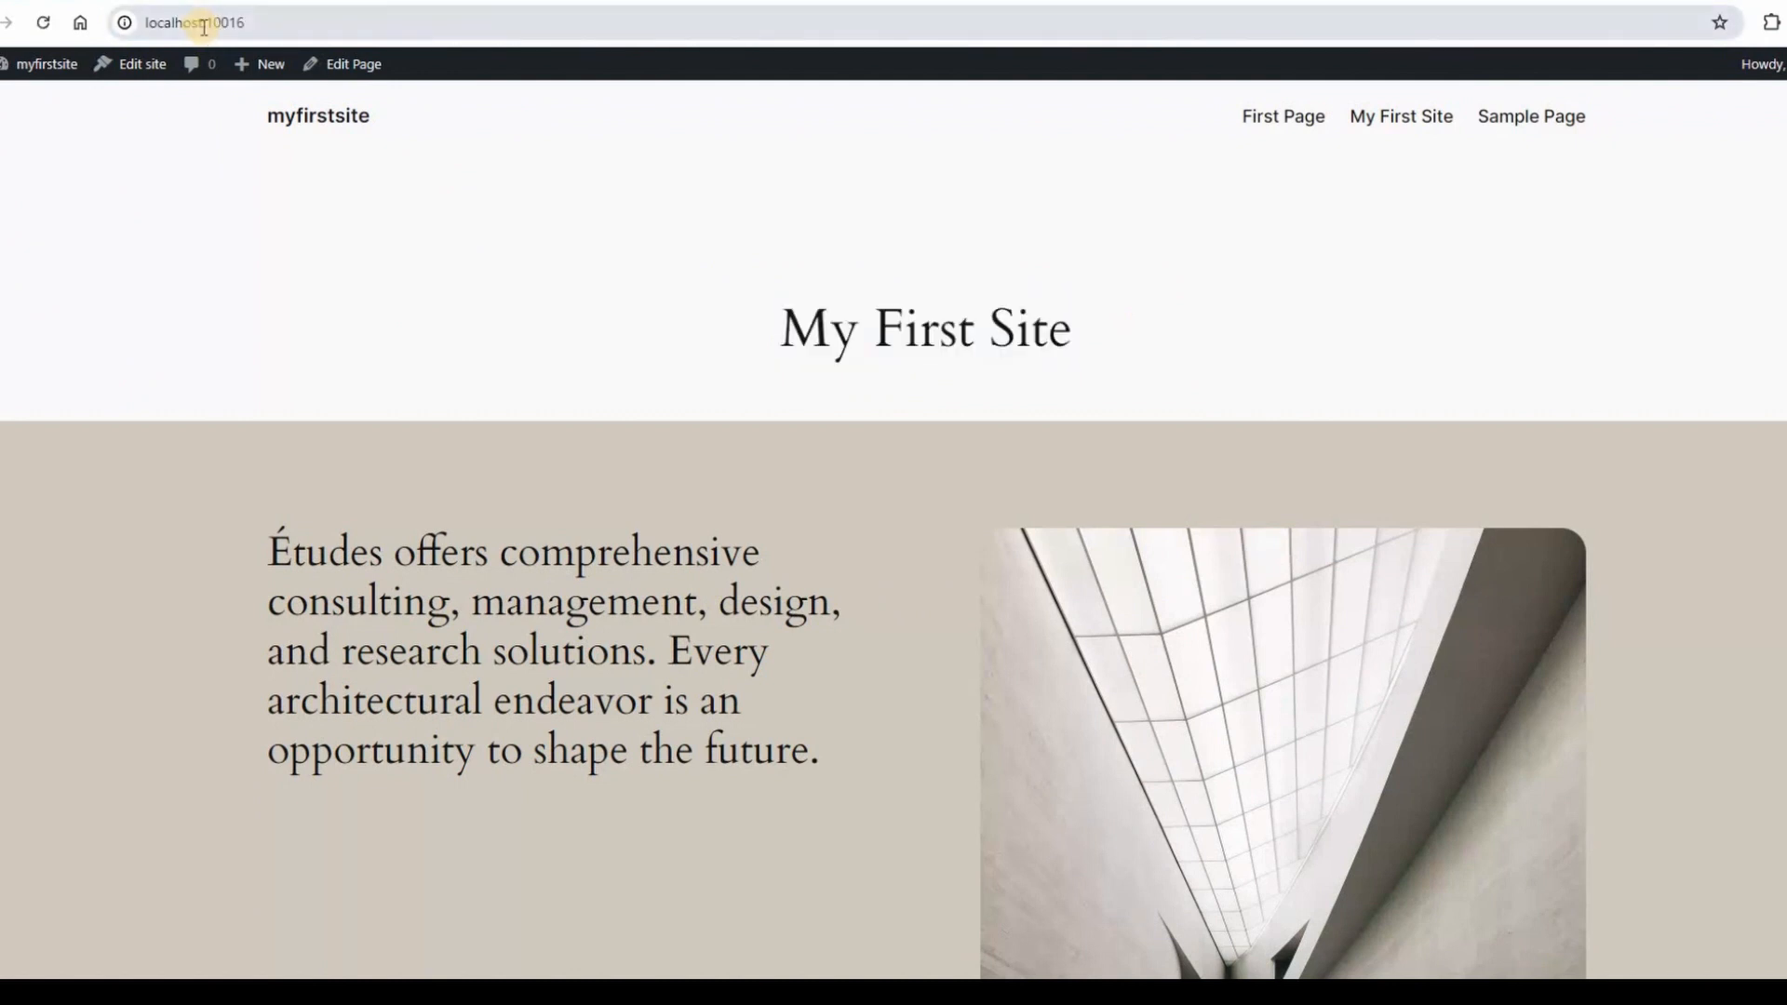
{"action": "triple_click", "coordinate": [1300, 346]}
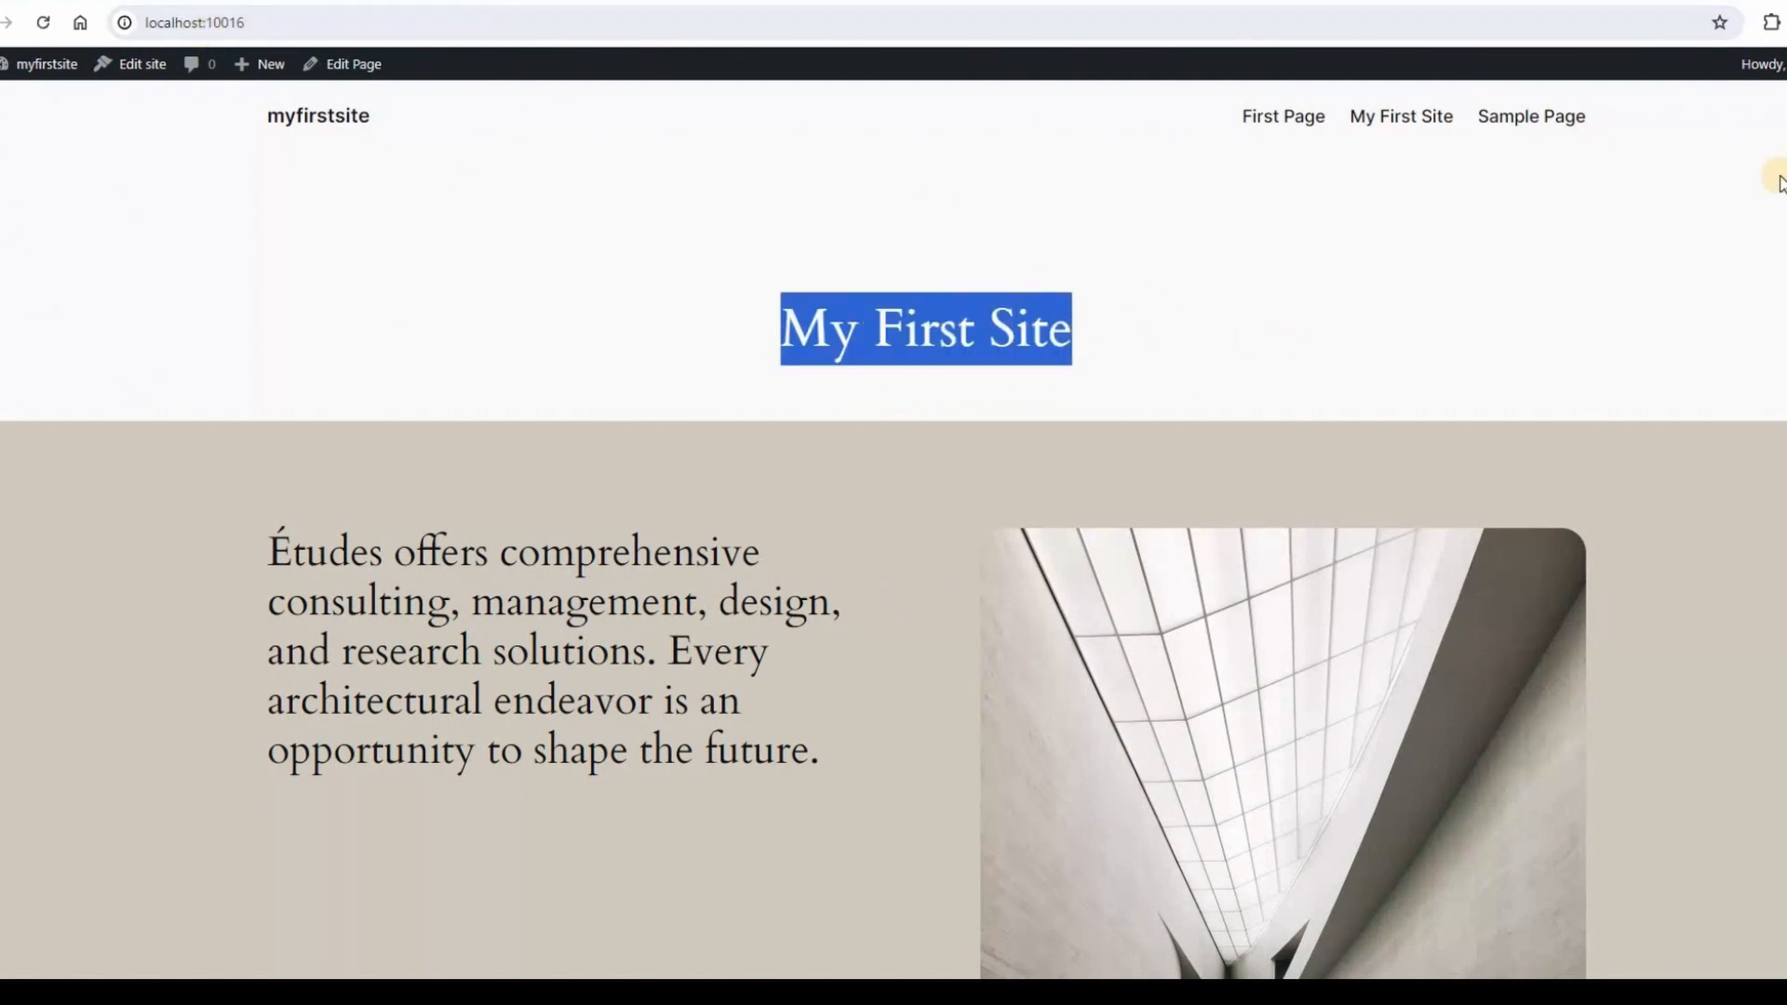
{"action": "left_click_drag", "start_coordinate": [1212, 105], "coordinate": [1667, 128]}
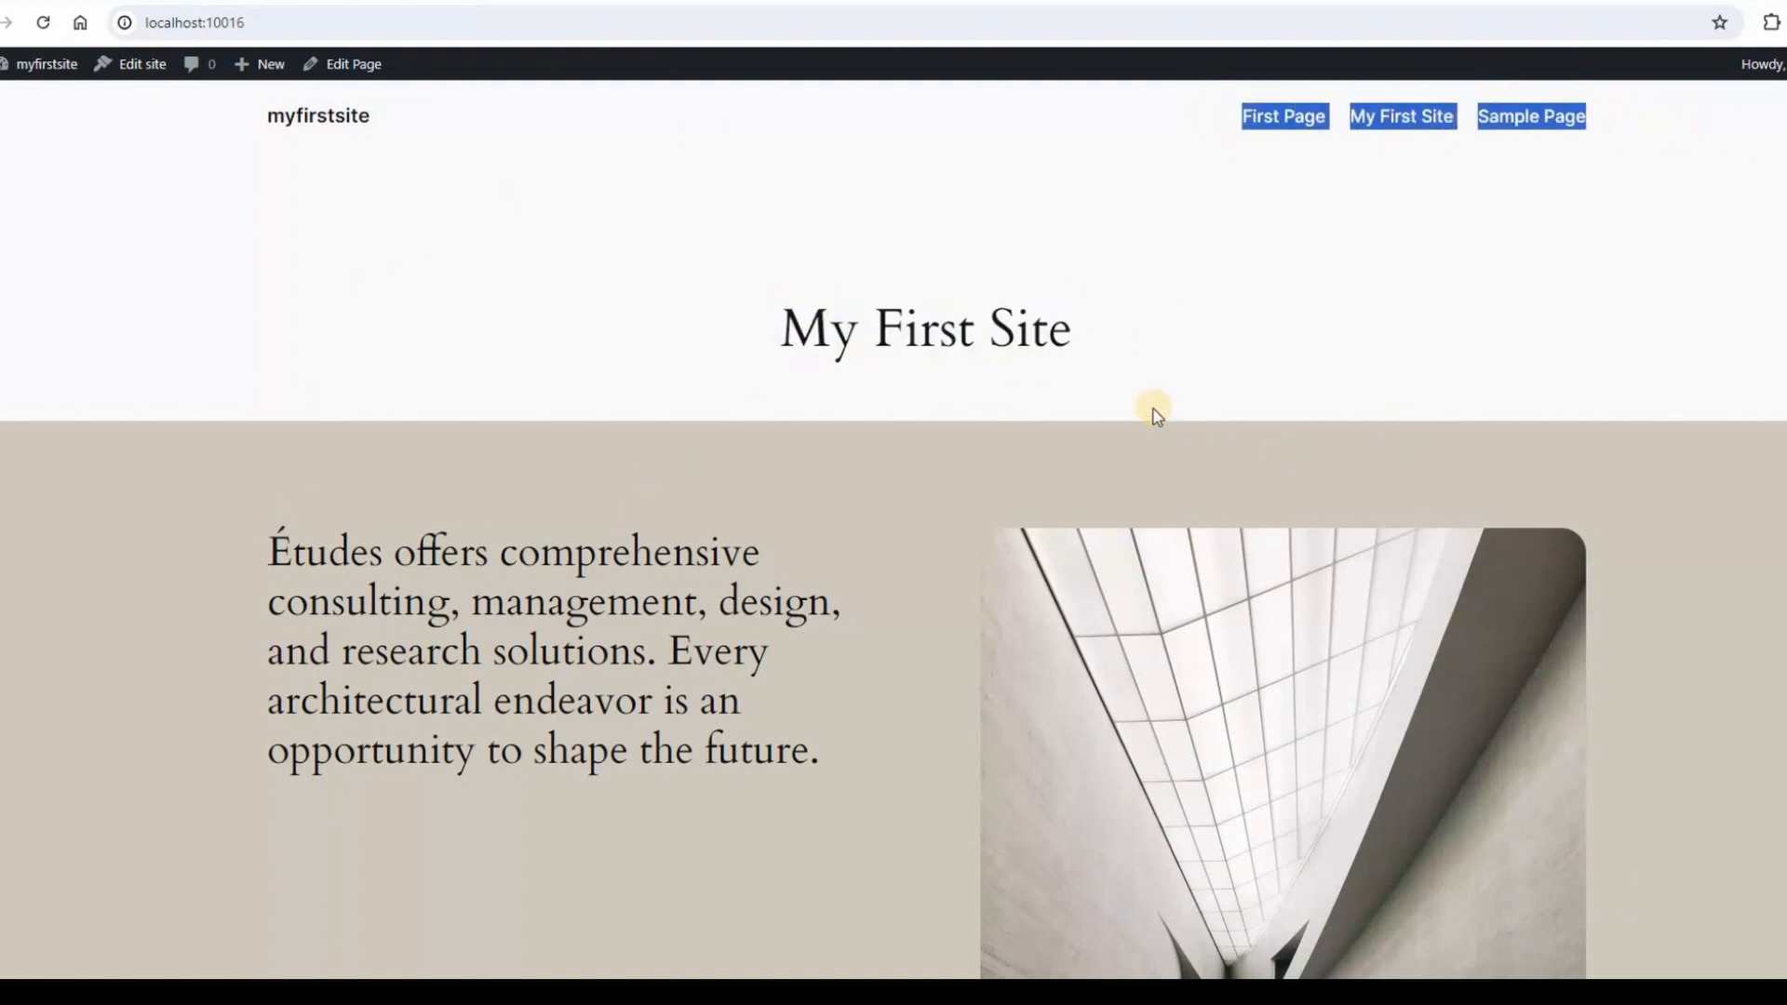
{"action": "scroll", "coordinate": [1154, 406], "scroll_direction": "down", "scroll_amount": 20}
{"action": "scroll", "coordinate": [1164, 398], "scroll_direction": "up", "scroll_amount": 20}
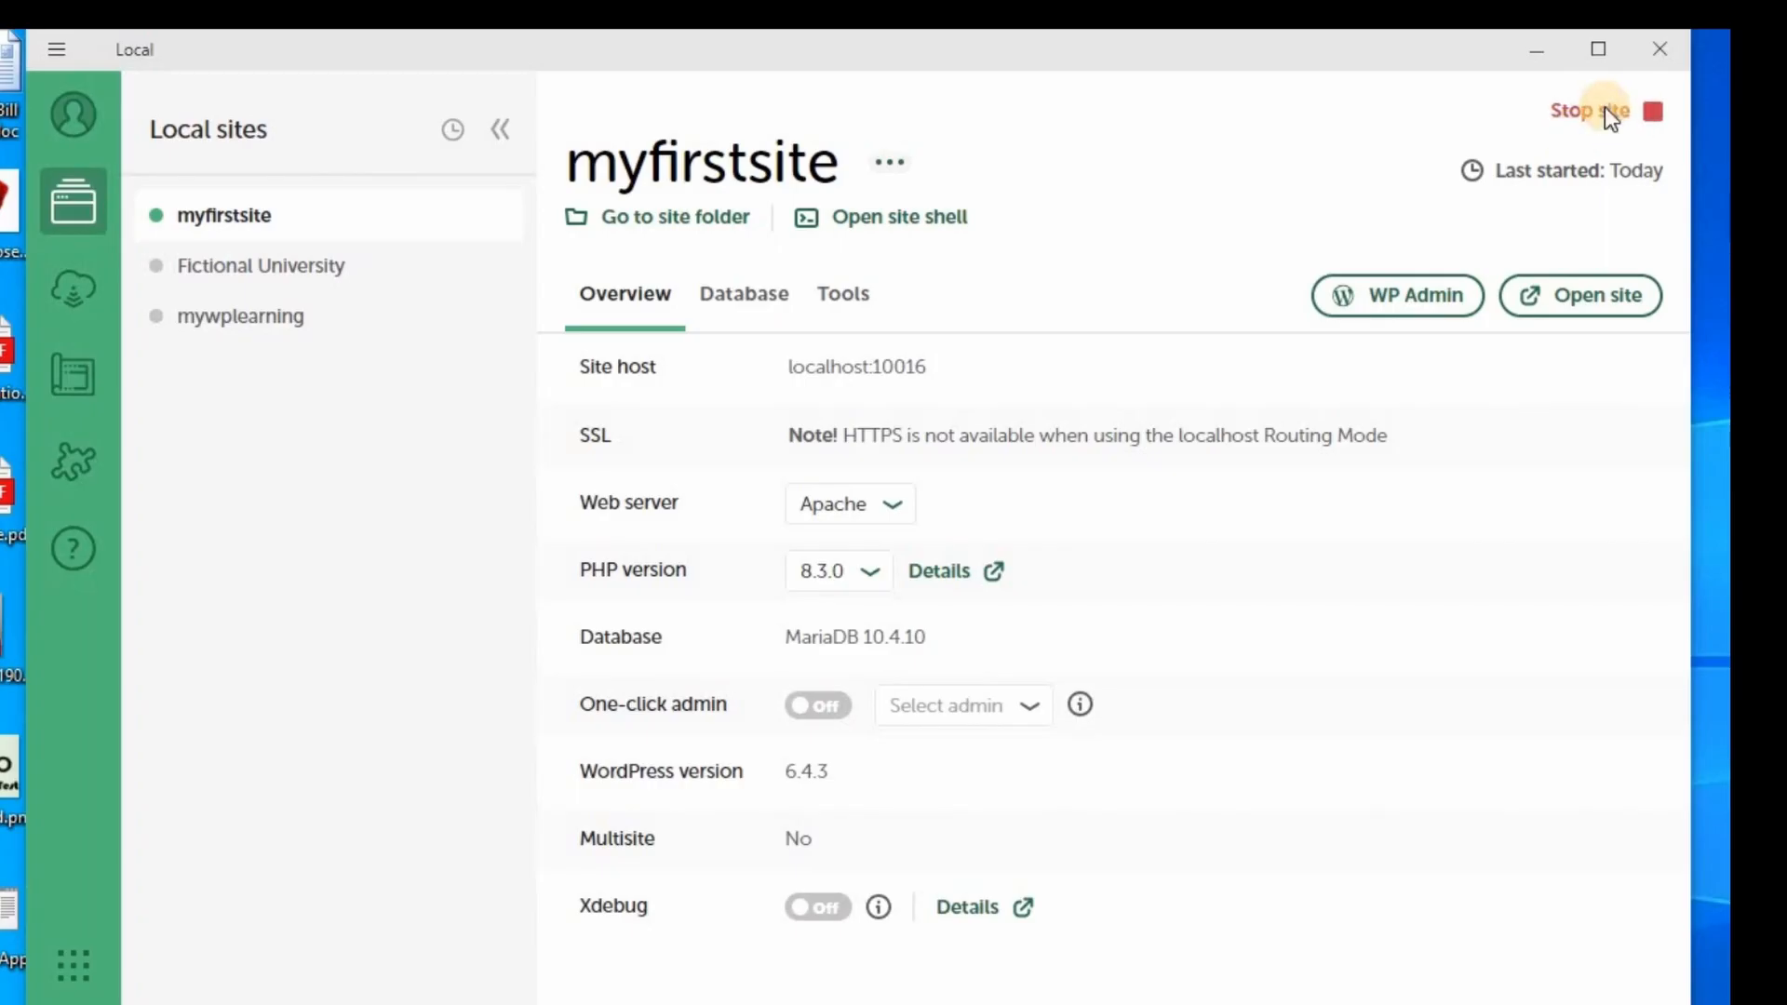
{"action": "left_click", "coordinate": [1605, 110]}
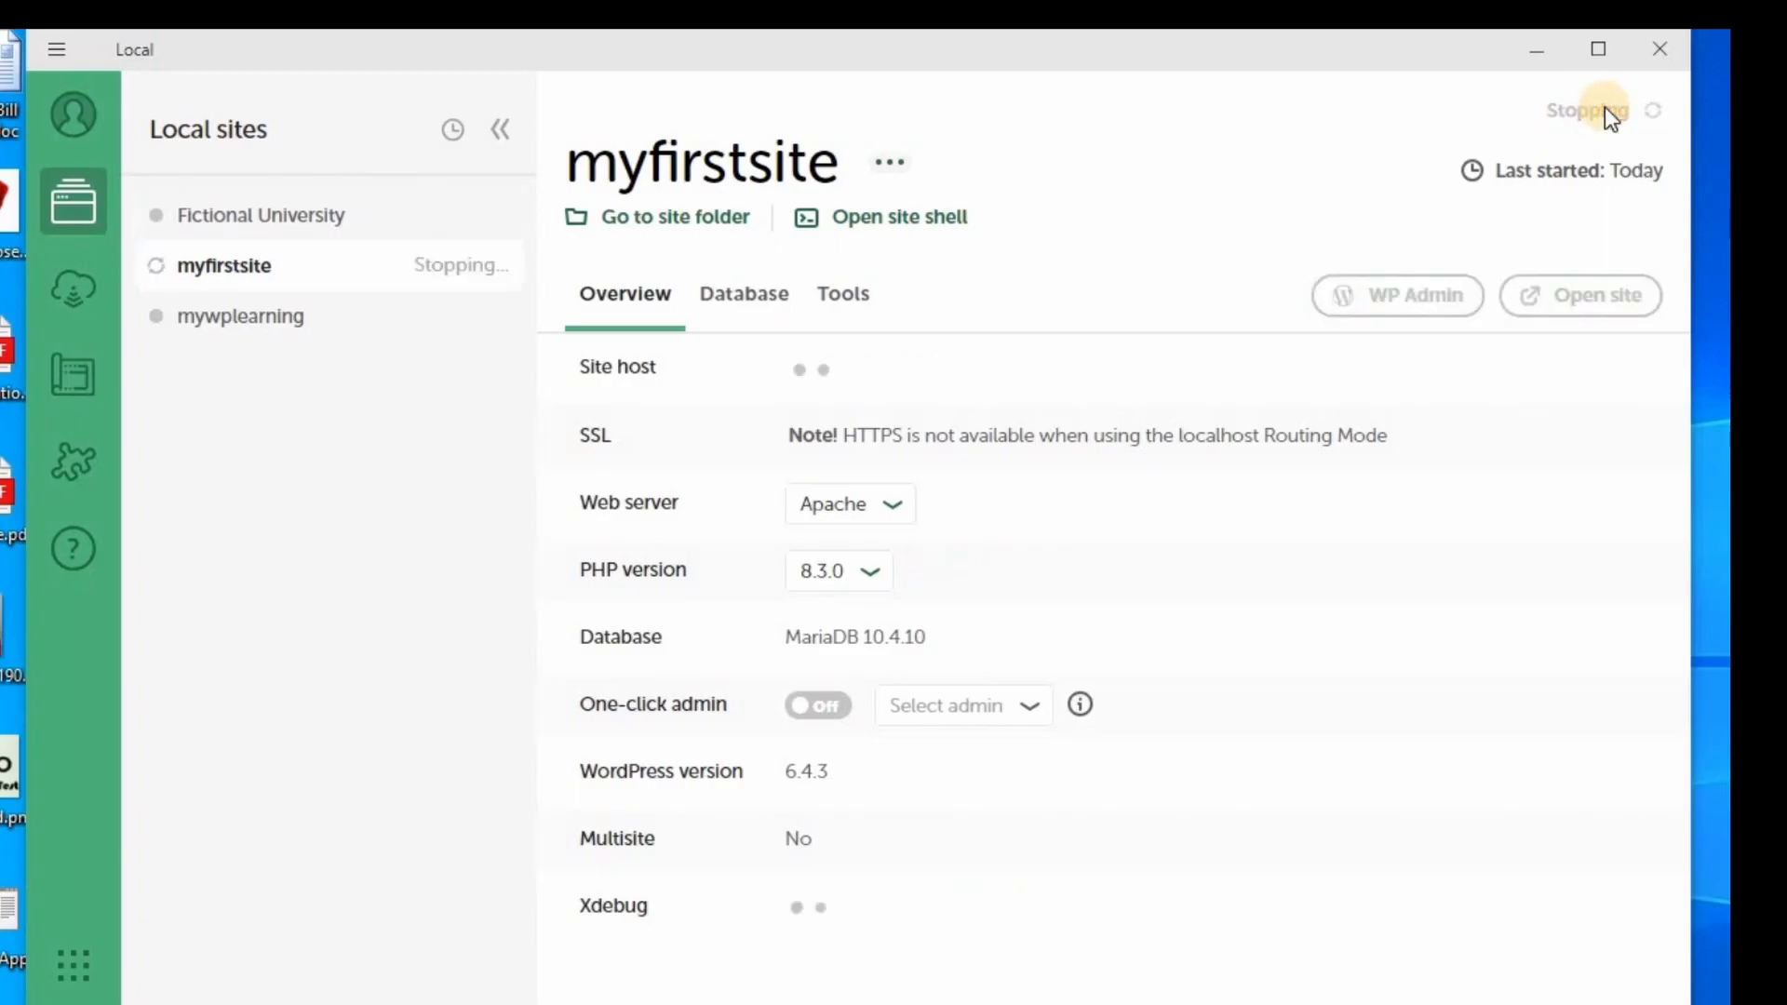